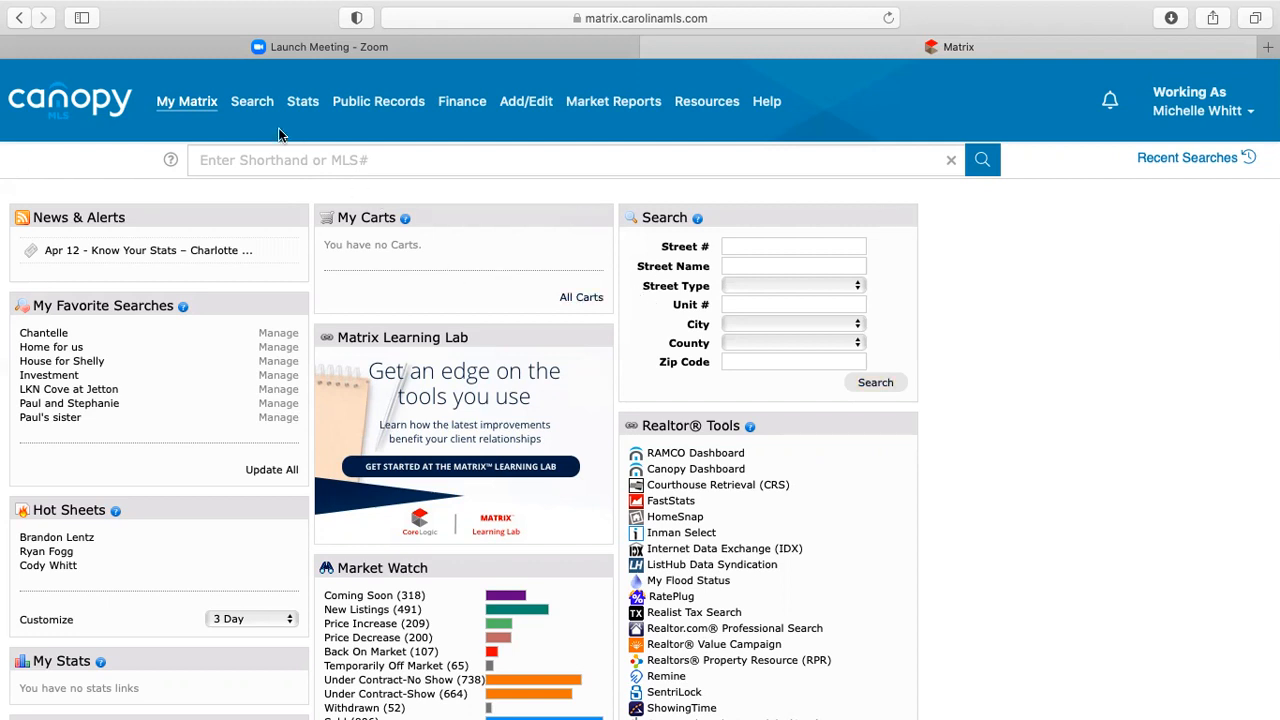
# - Open the Residential Detailed search form from the Search menu
pyautogui.moveTo(252, 103)
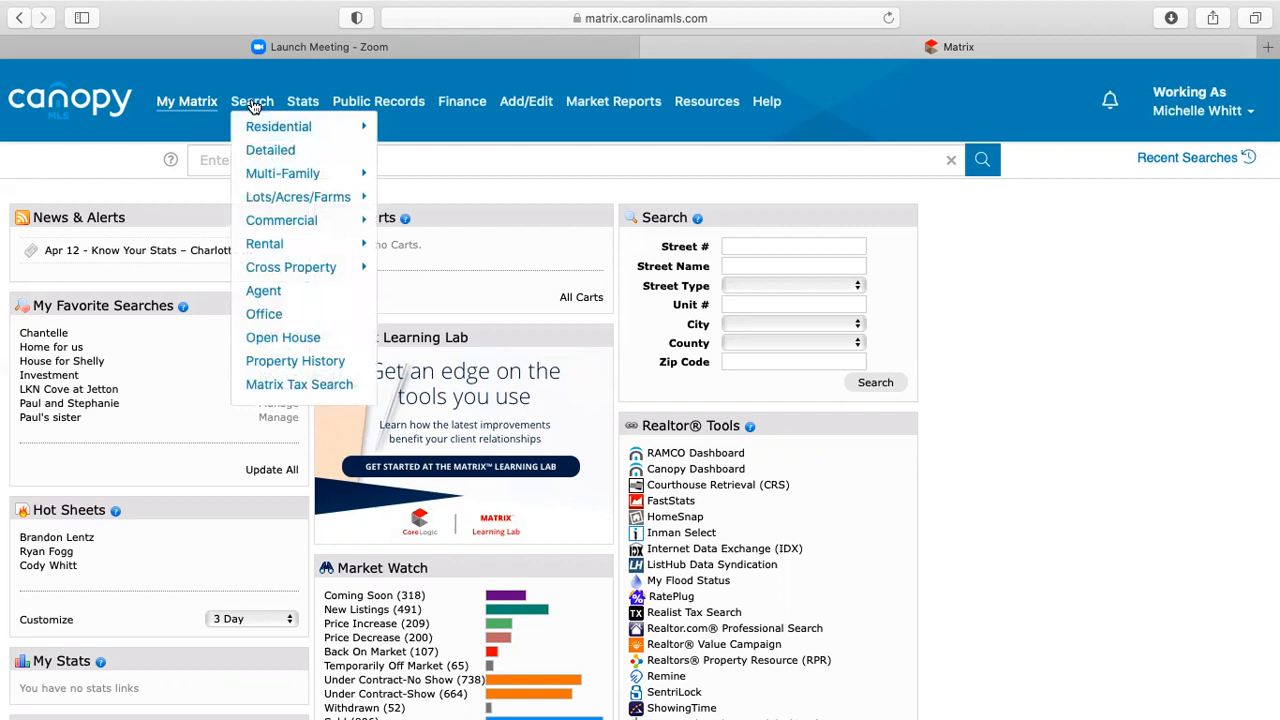
pyautogui.moveTo(258, 130)
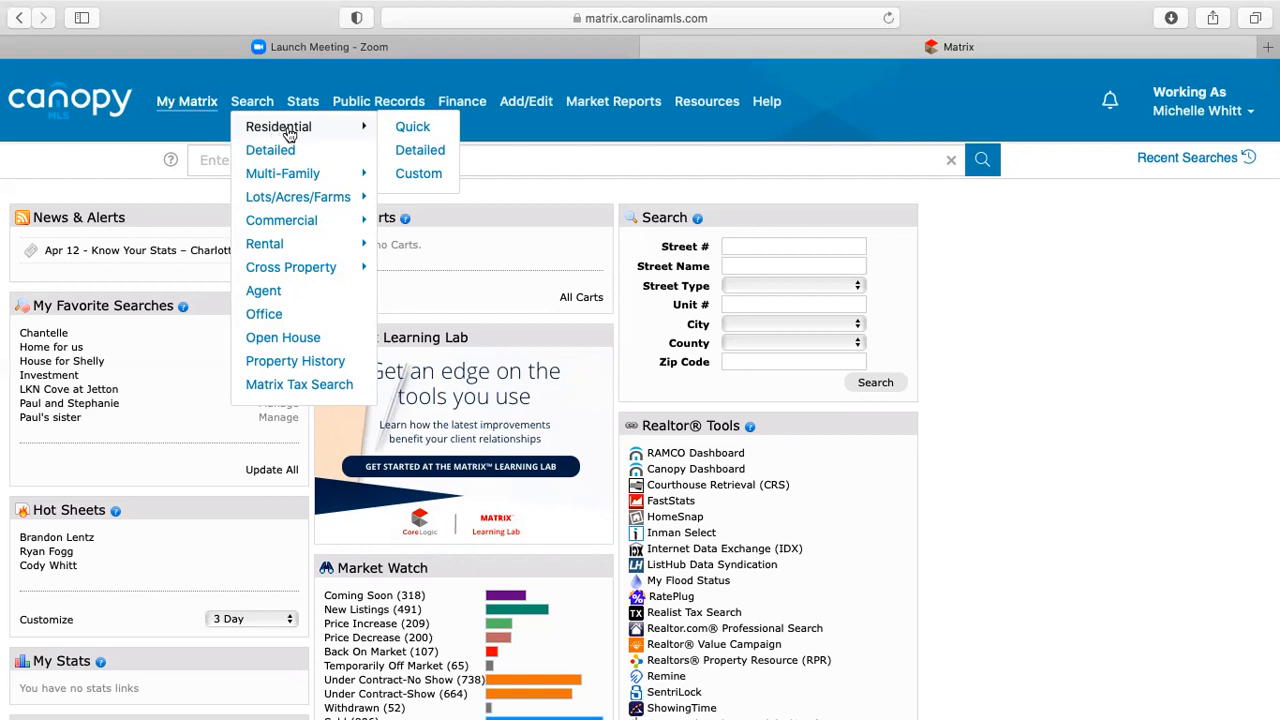
pyautogui.click(415, 160)
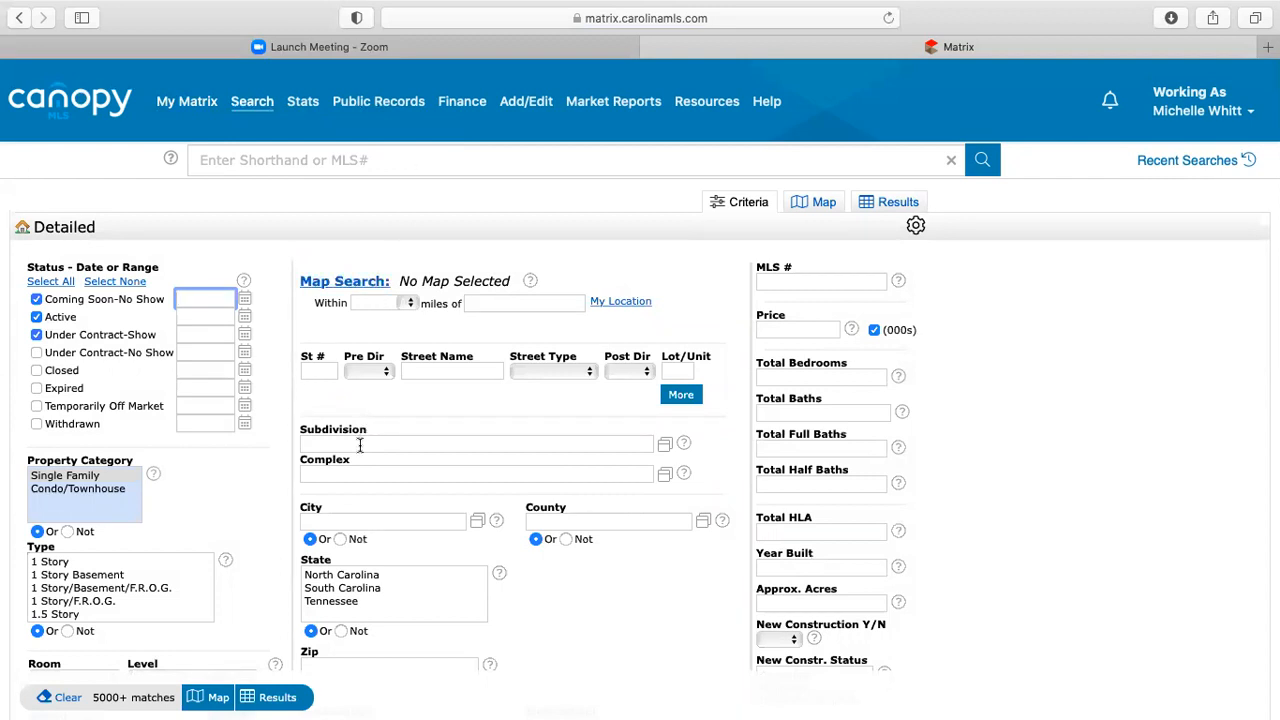
# - Enter 'vermillion' as the Subdivision and select Vermillion from the suggestions, leaving the distance radius unset
pyautogui.moveTo(360, 445)
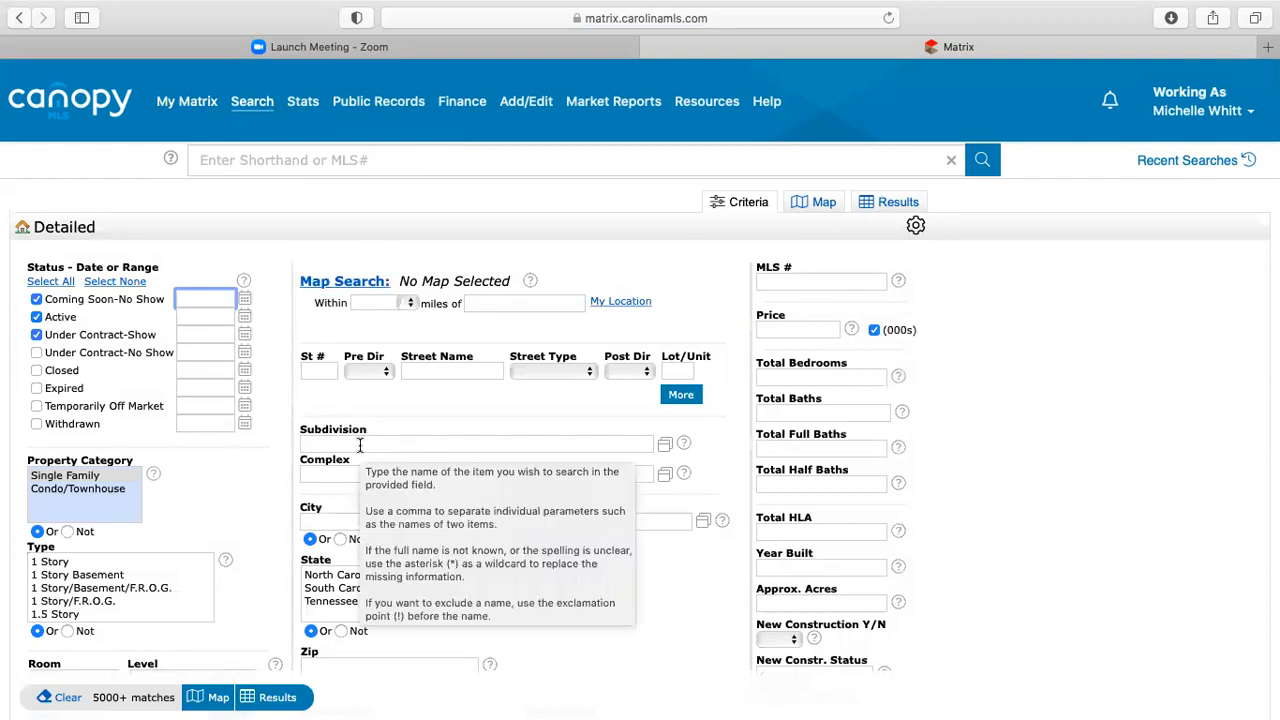
pyautogui.click(409, 306)
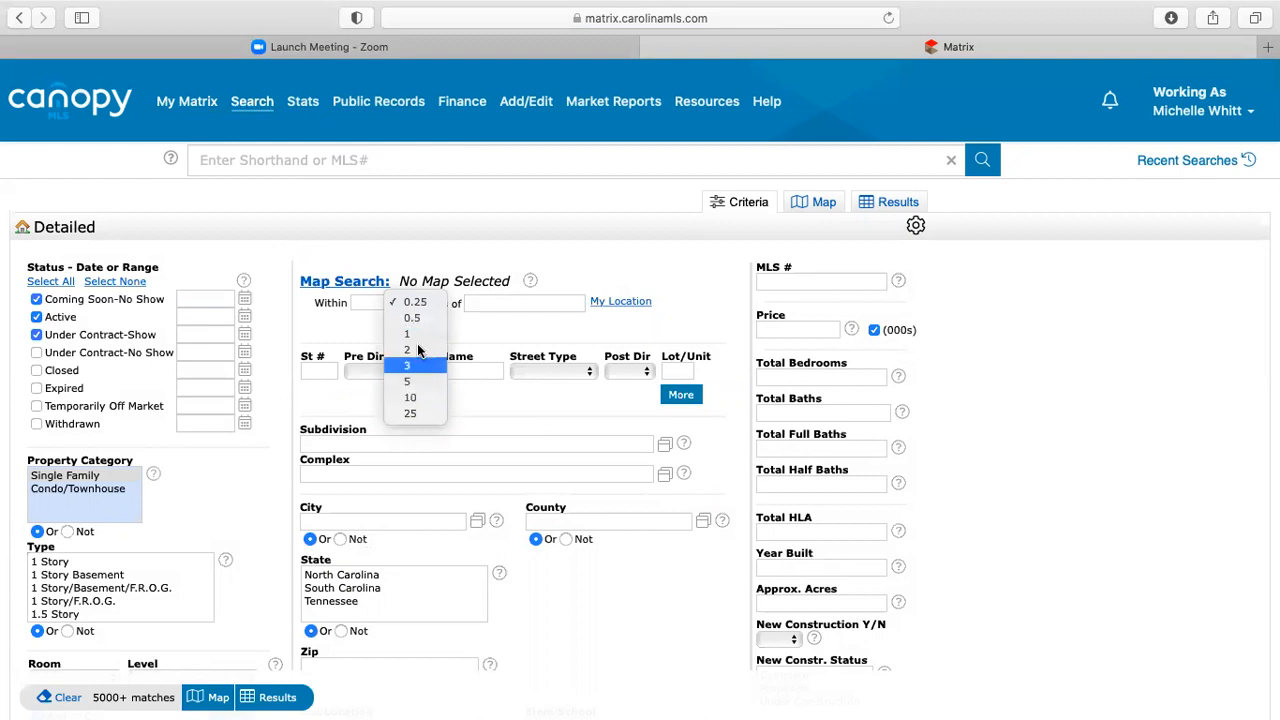
pyautogui.click(359, 302)
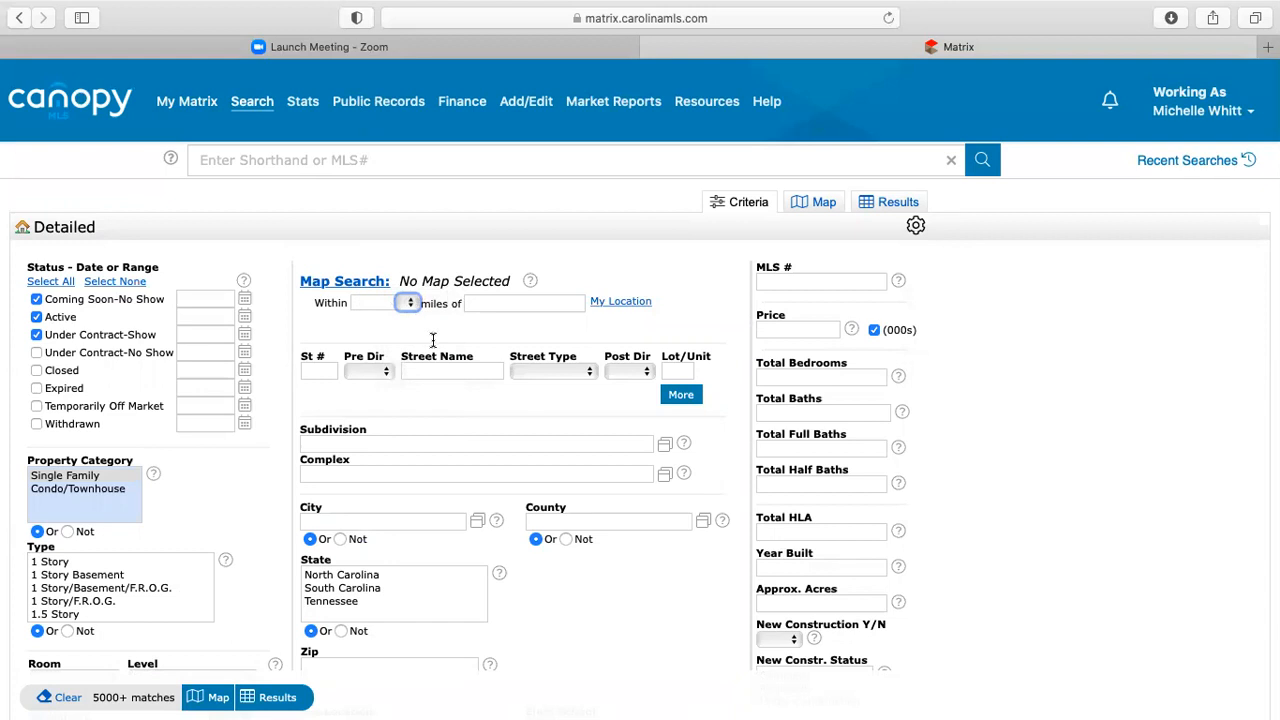
pyautogui.click(388, 443)
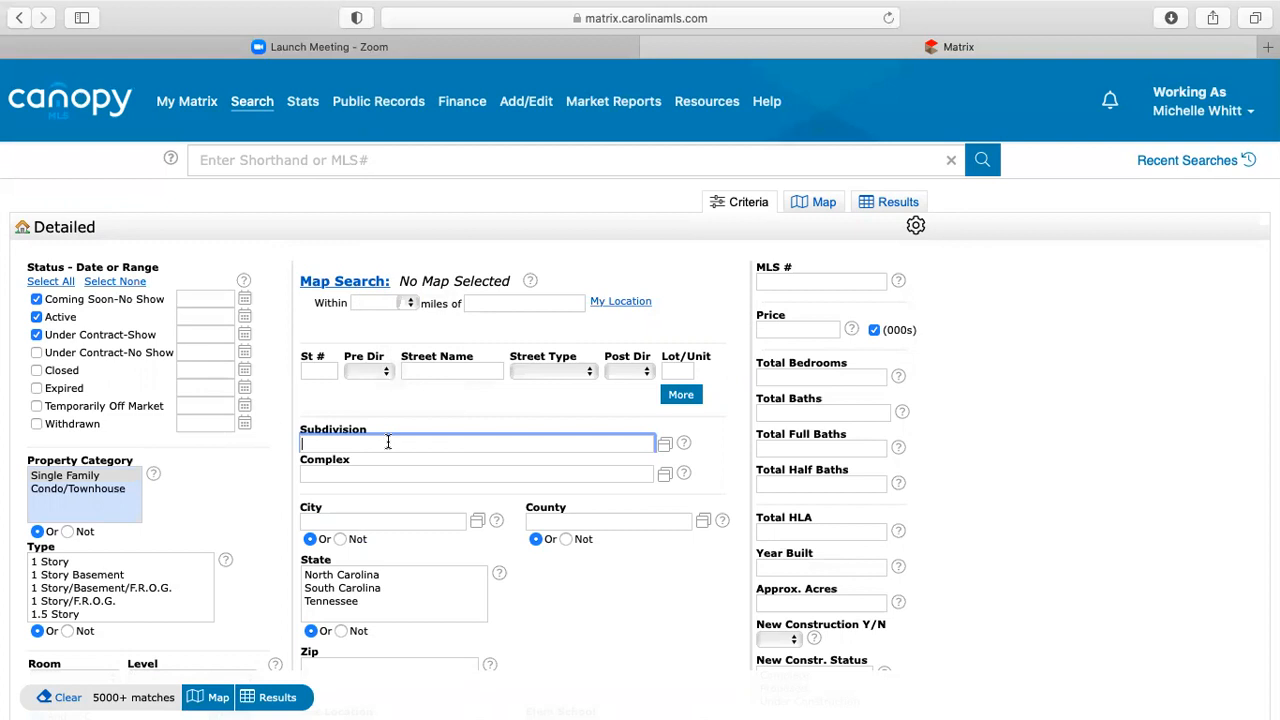
pyautogui.write('vermillion')
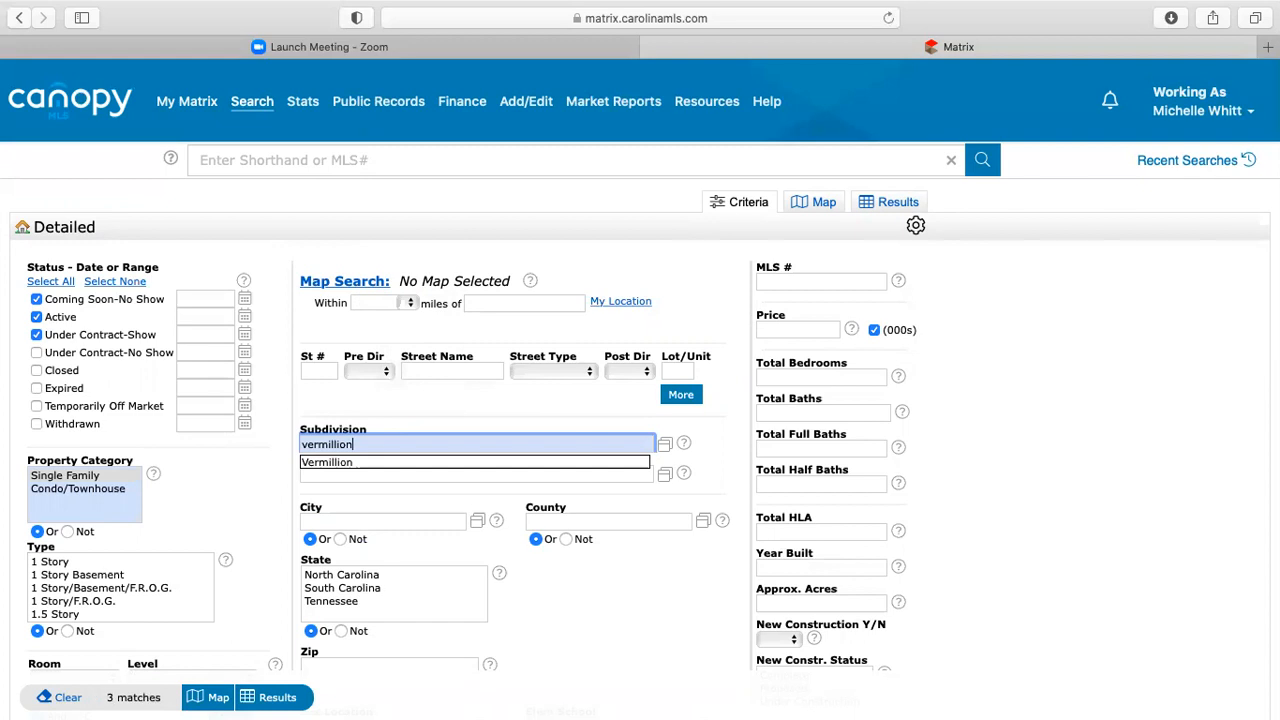
pyautogui.click(366, 470)
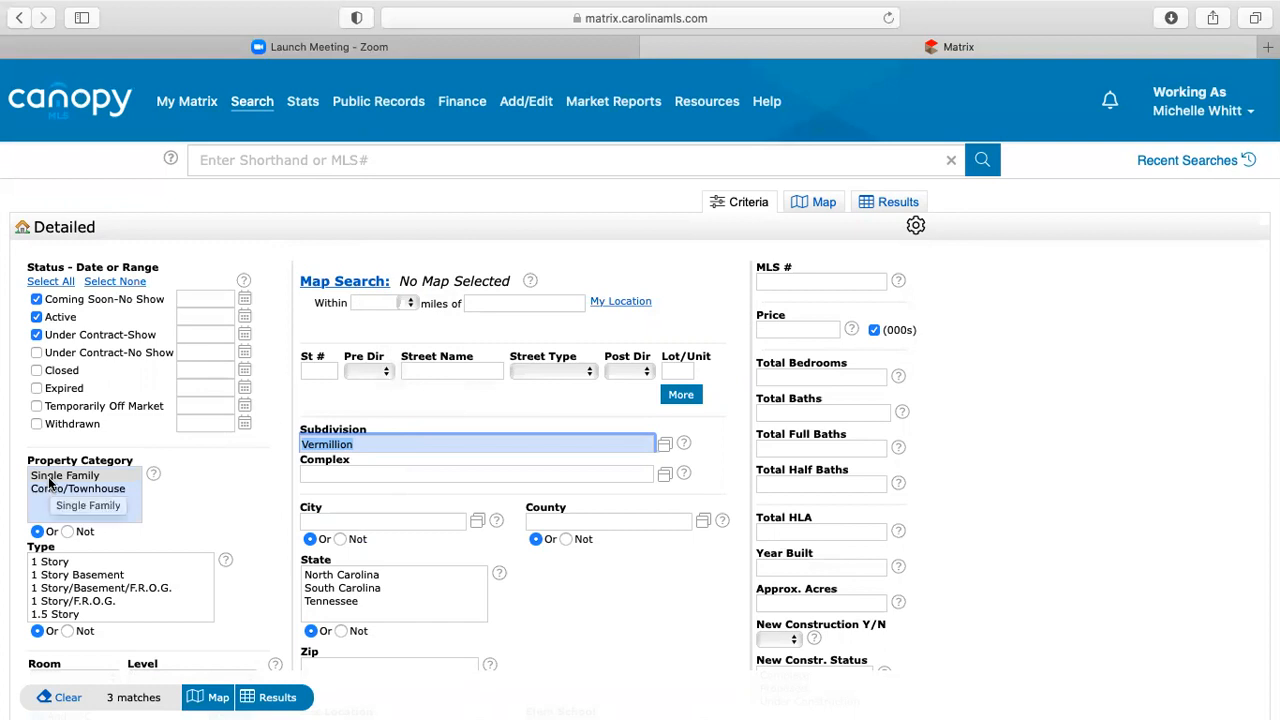
# - Check Closed, Expired and Under Contract-No Show statuses, and uncheck Withdrawn and Coming Soon-No Show
pyautogui.click(37, 371)
pyautogui.click(36, 388)
pyautogui.click(37, 353)
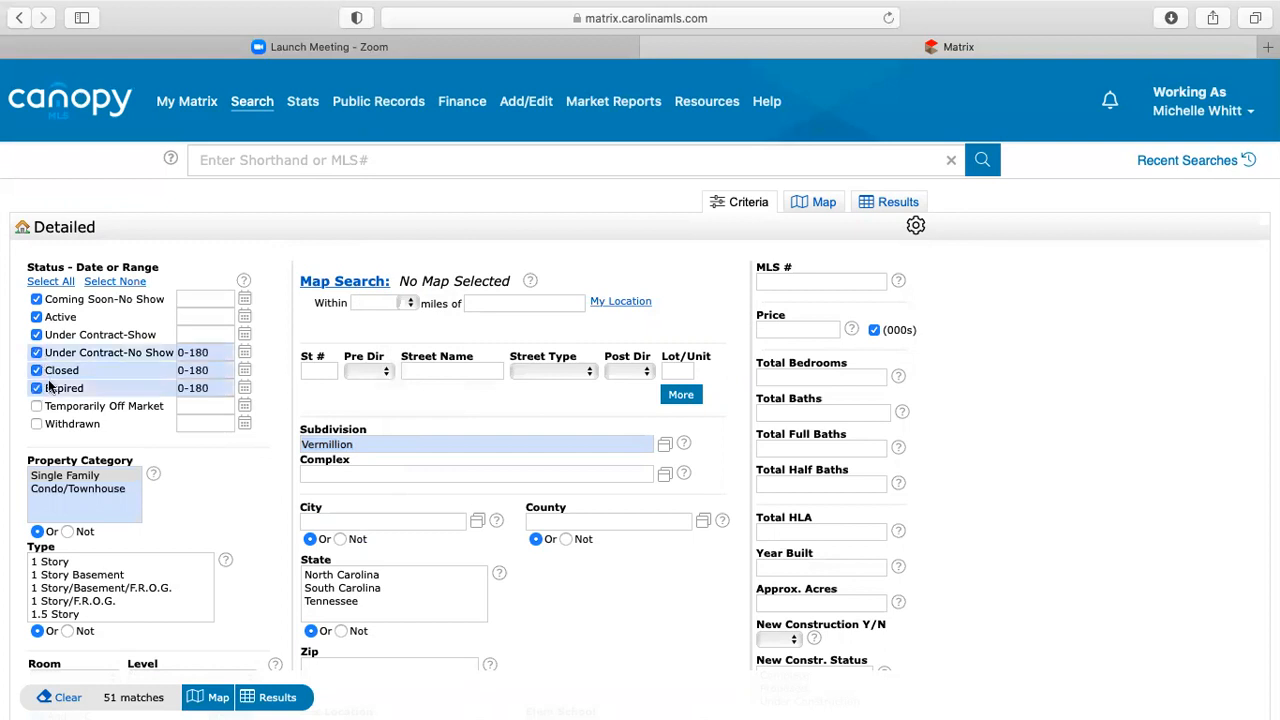
pyautogui.click(37, 424)
pyautogui.click(37, 425)
pyautogui.click(37, 300)
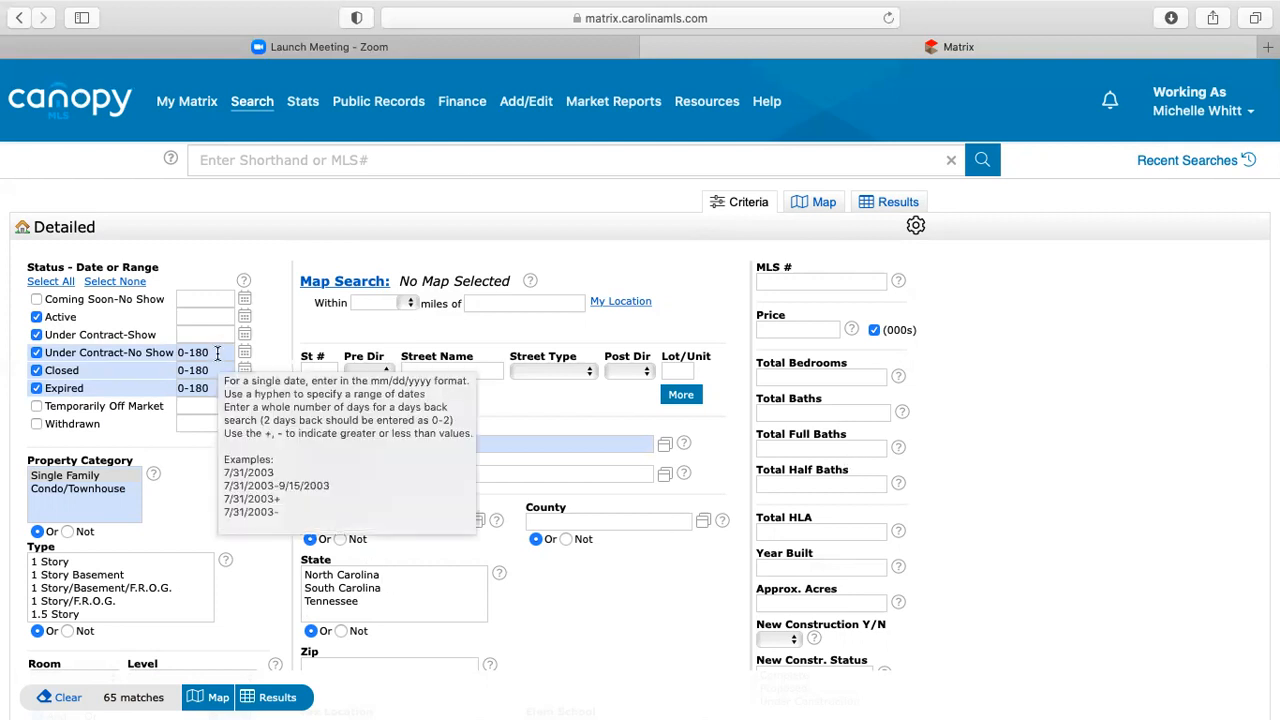
pyautogui.scroll(-2, 996, 413)
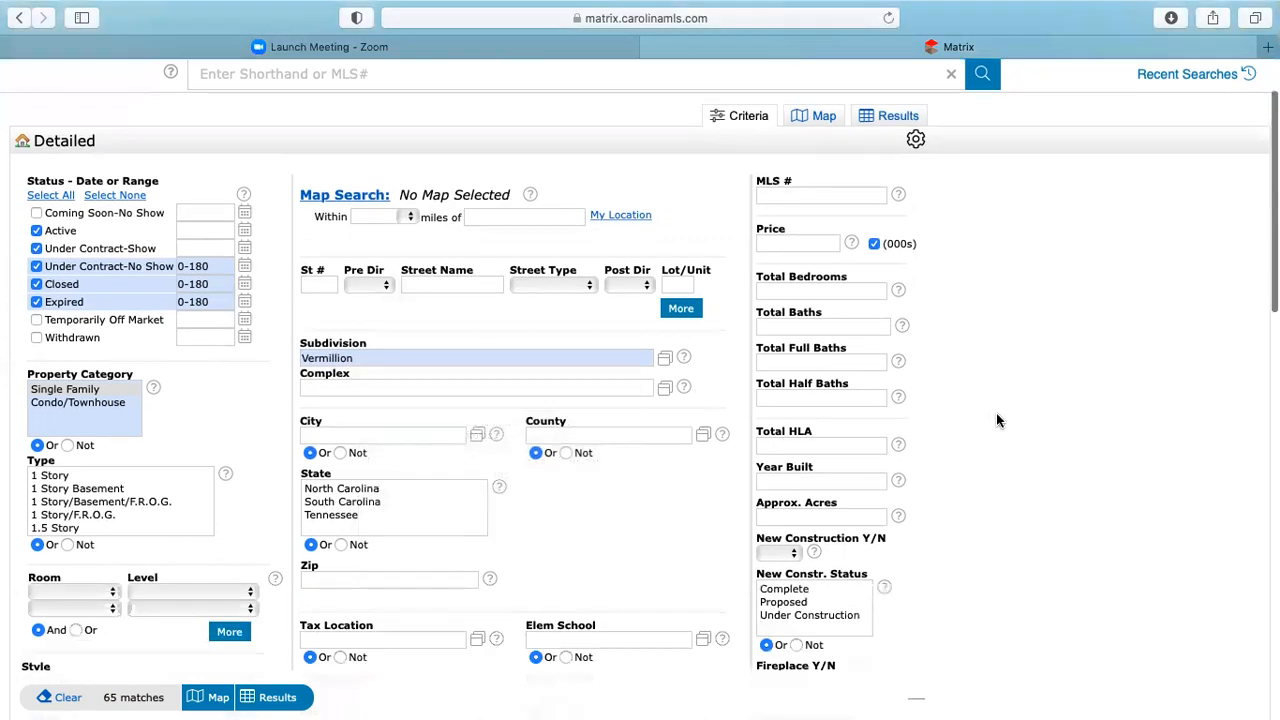
# - Set Total Bedrooms to 4+
pyautogui.click(809, 291)
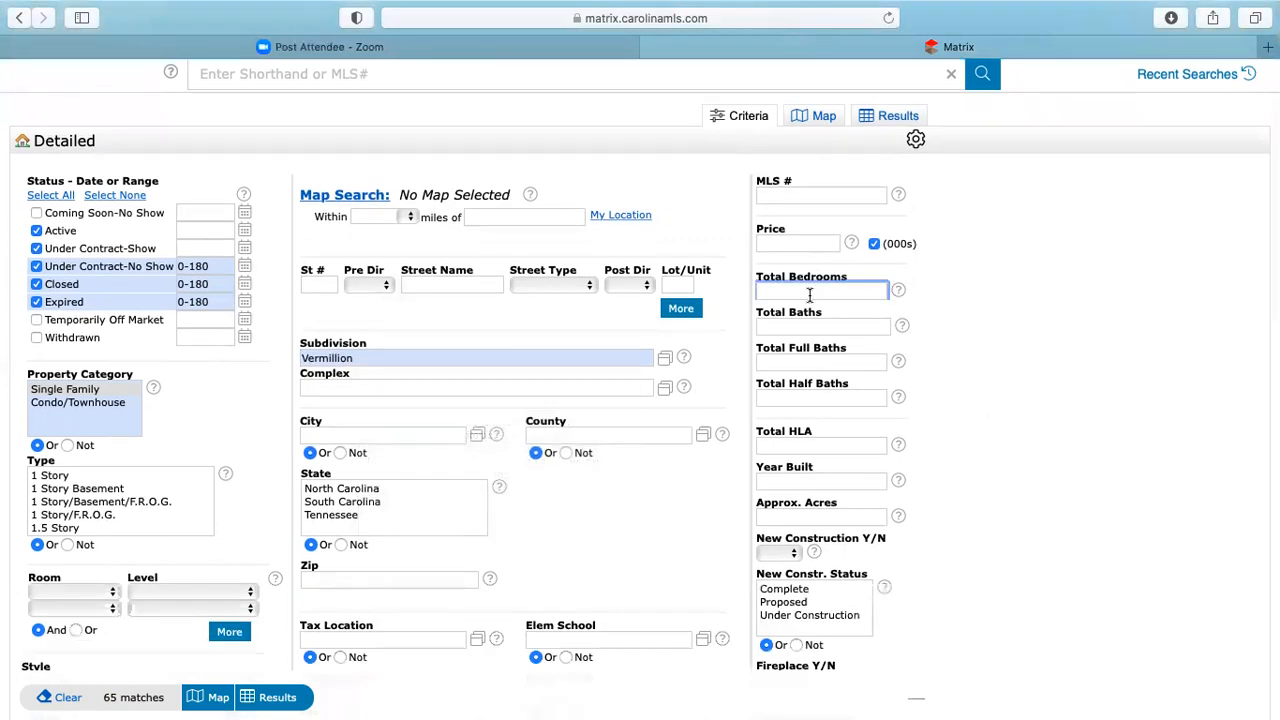
pyautogui.write('4+')
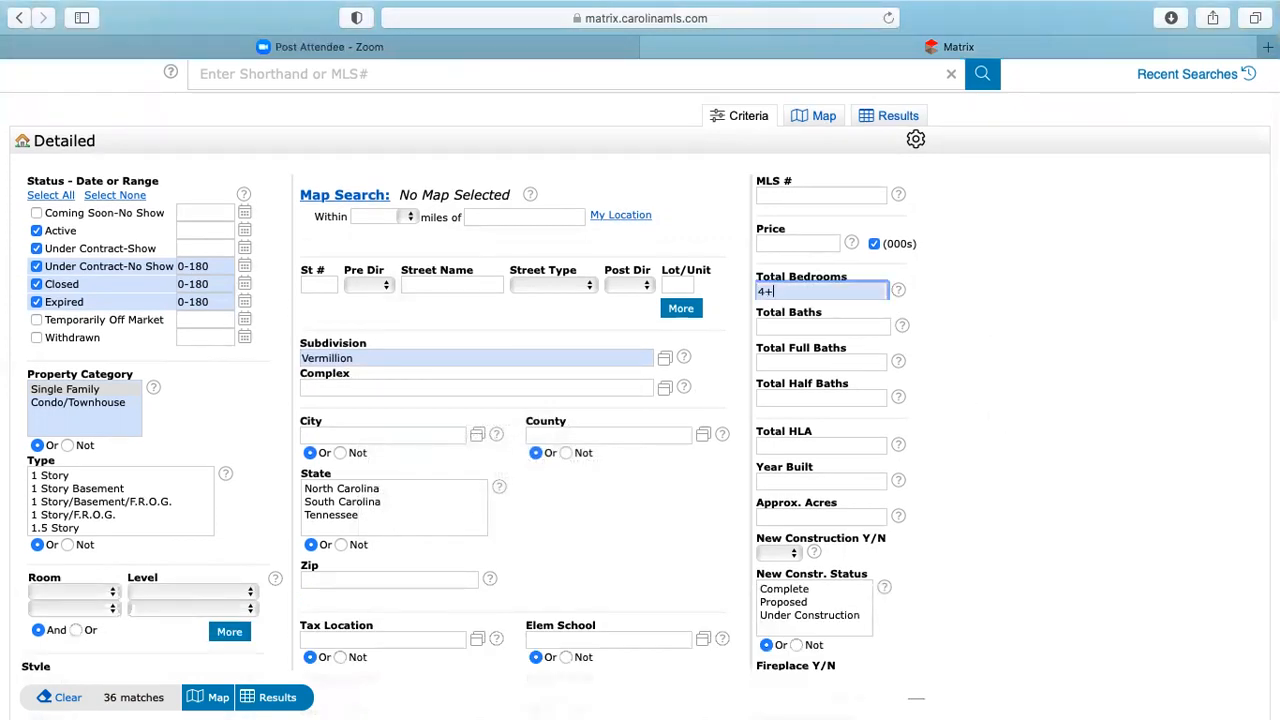
pyautogui.click(1087, 333)
pyautogui.click(793, 290)
pyautogui.press('BackSpace')
pyautogui.press('BackSpace')
pyautogui.write('4+')
pyautogui.click(841, 327)
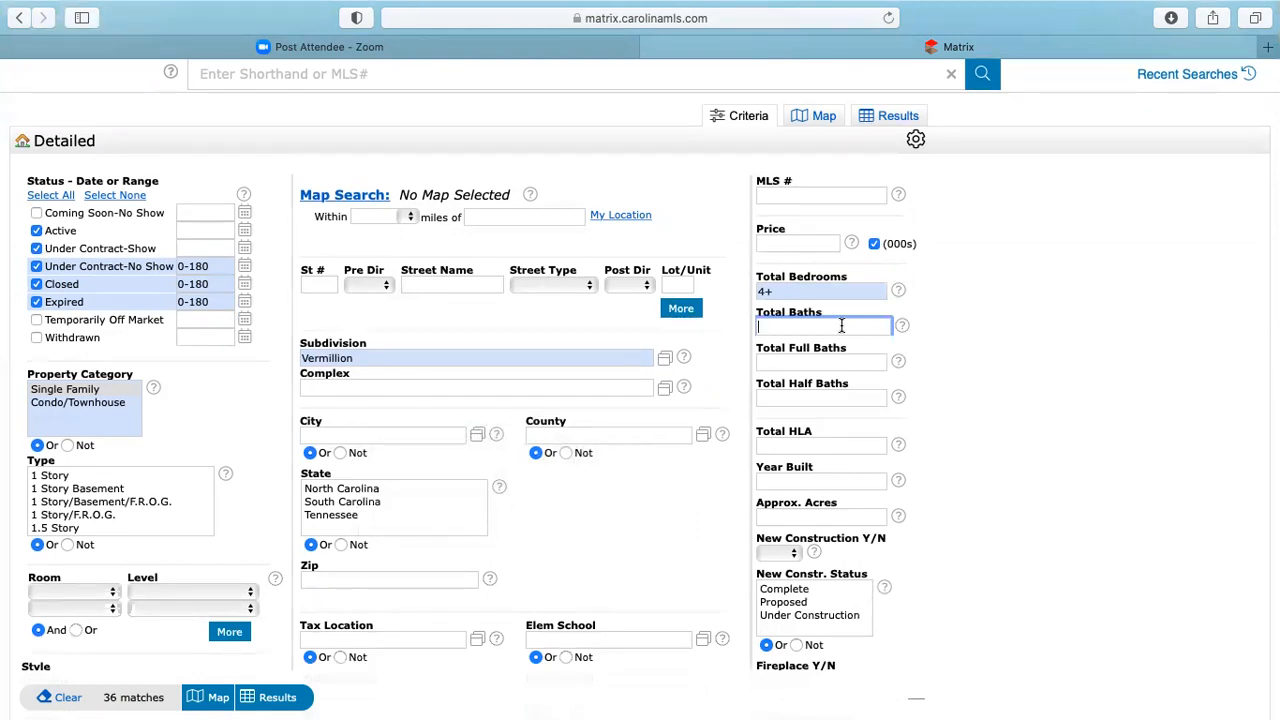
# - Require 2 Total Full Baths and 1 Total Half Bath
pyautogui.click(834, 360)
pyautogui.write('2')
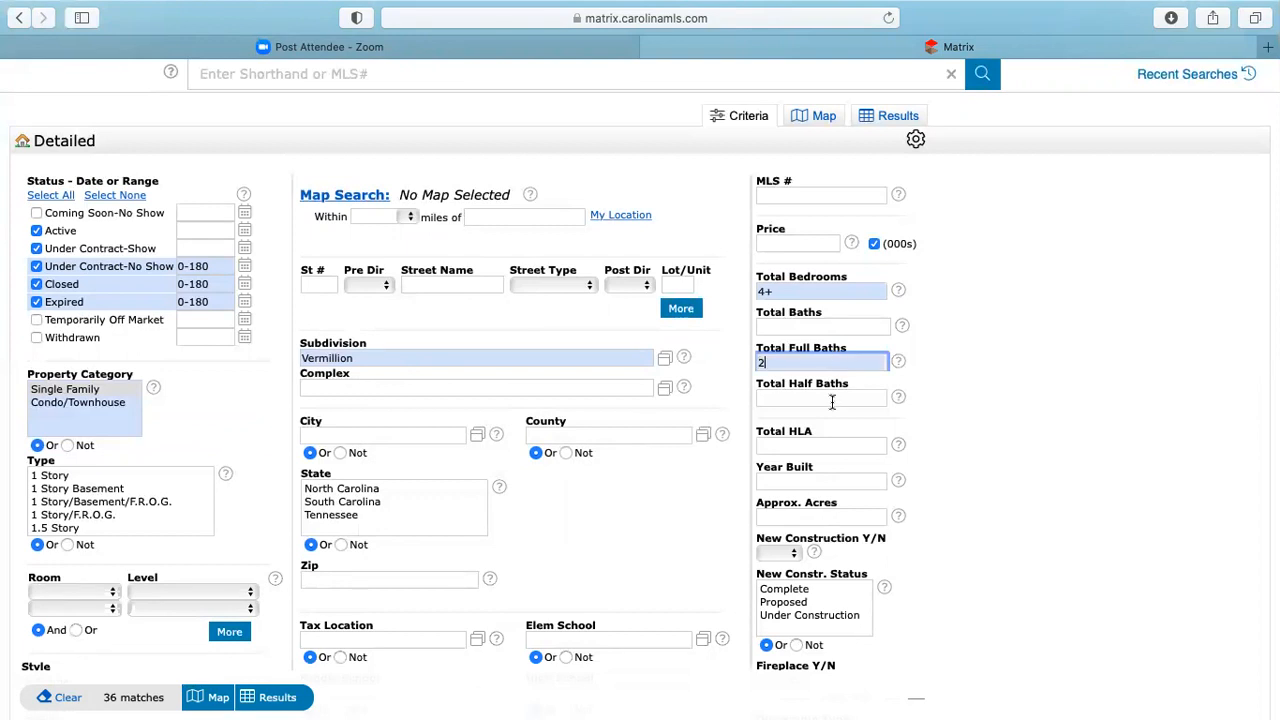
pyautogui.click(832, 400)
pyautogui.write('1')
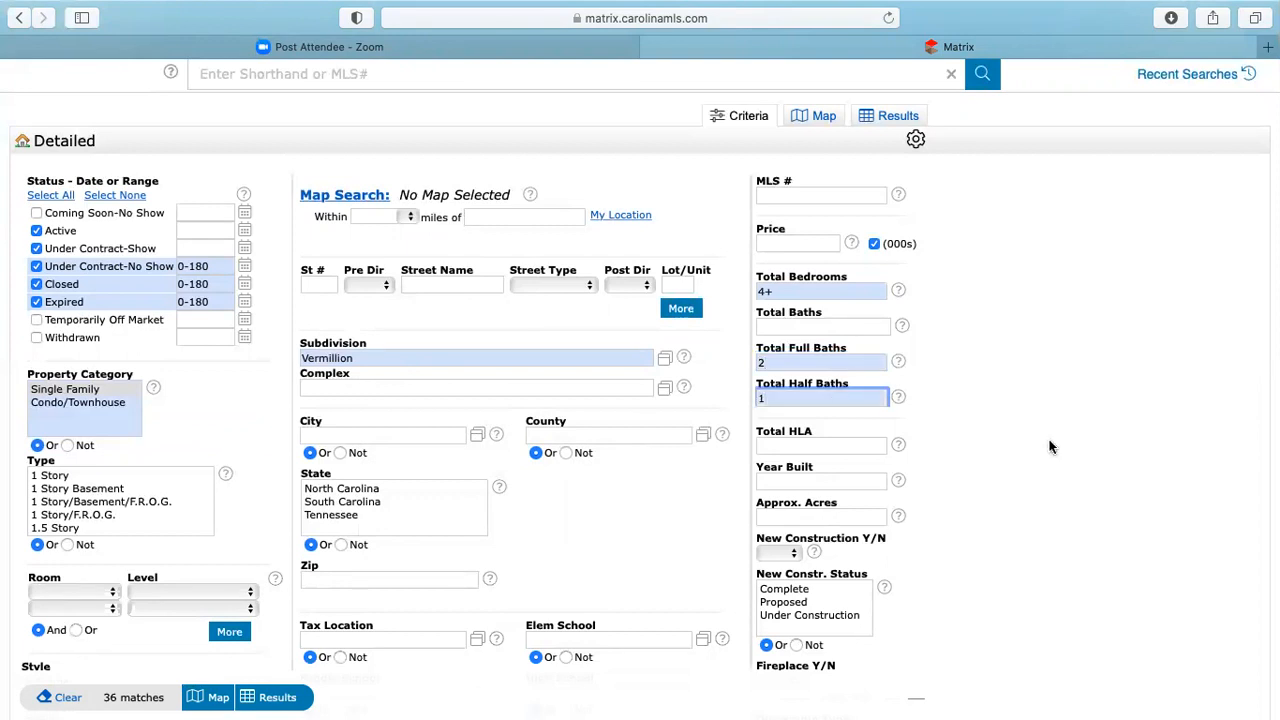
pyautogui.click(1050, 447)
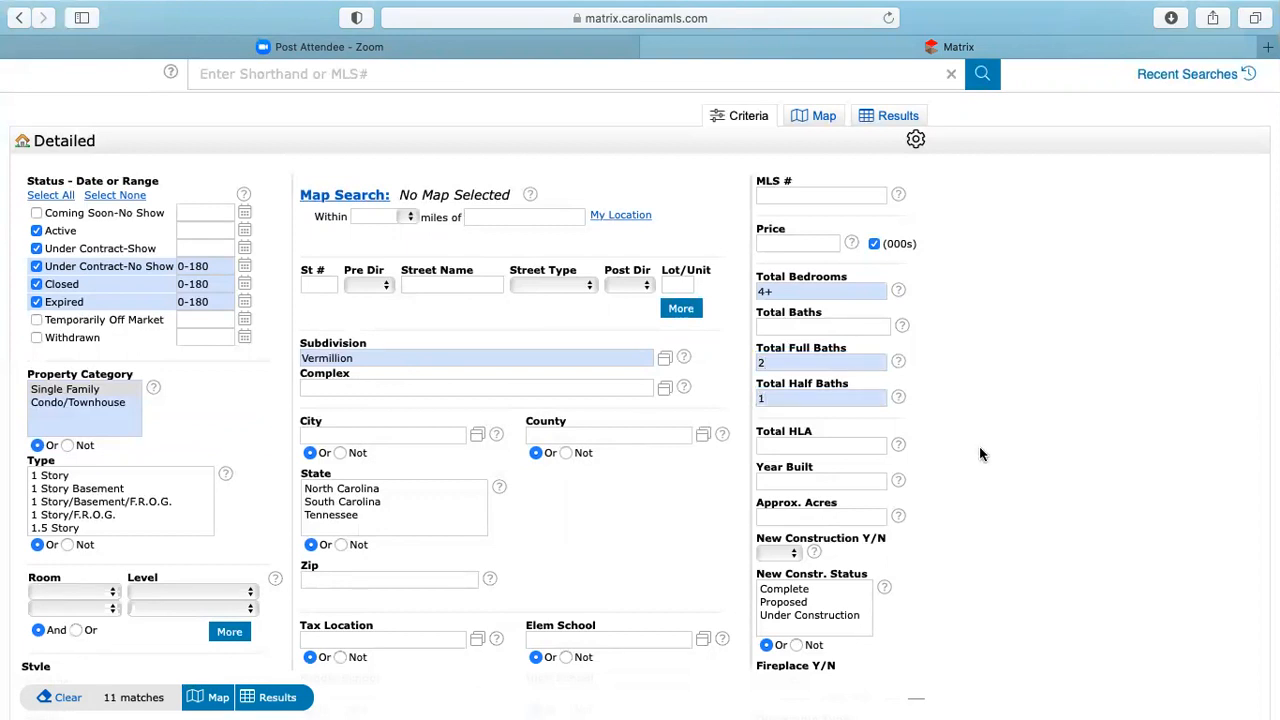
# - Change the Expired, Closed and Under Contract-No Show ranges to 0-90 days and show the 7 results
pyautogui.click(213, 305)
pyautogui.press('BackSpace')
pyautogui.press('BackSpace')
pyautogui.press('BackSpace')
pyautogui.write('90')
pyautogui.click(213, 284)
pyautogui.press('BackSpace')
pyautogui.press('BackSpace')
pyautogui.press('BackSpace')
pyautogui.write('90')
pyautogui.click(213, 266)
pyautogui.press('BackSpace')
pyautogui.press('BackSpace')
pyautogui.press('BackSpace')
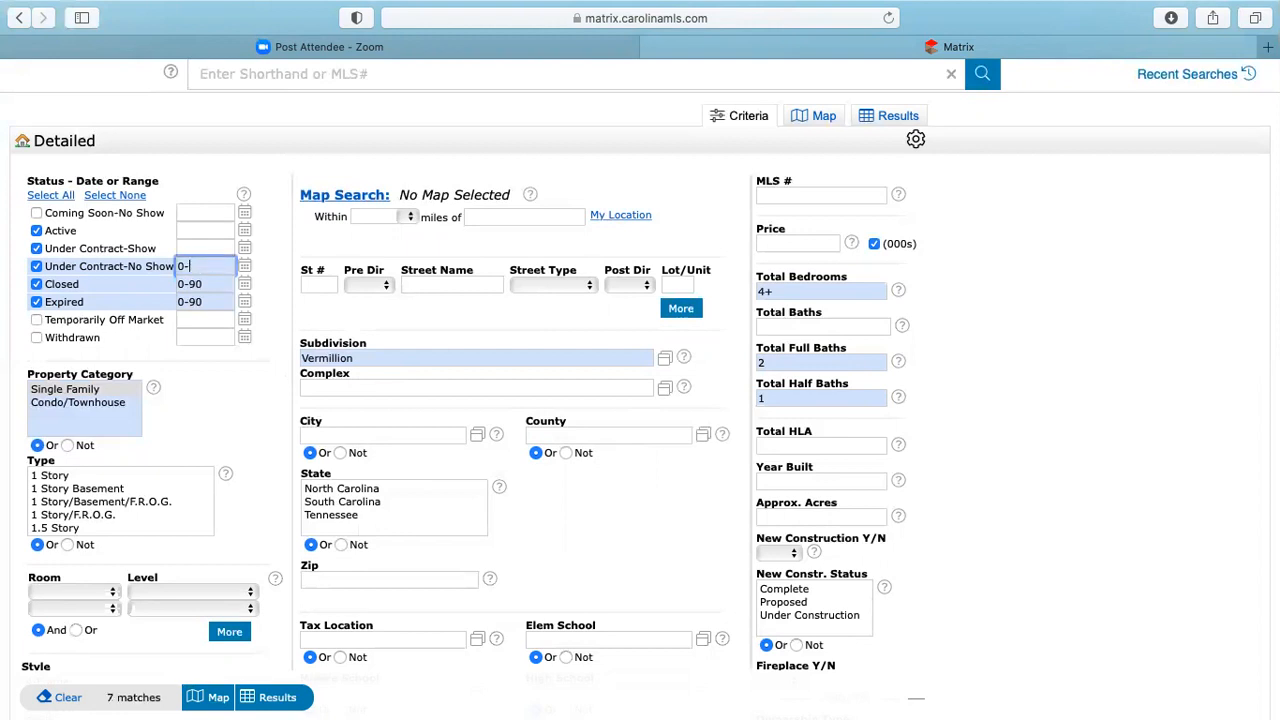
pyautogui.write('90')
pyautogui.click(951, 398)
pyautogui.click(277, 697)
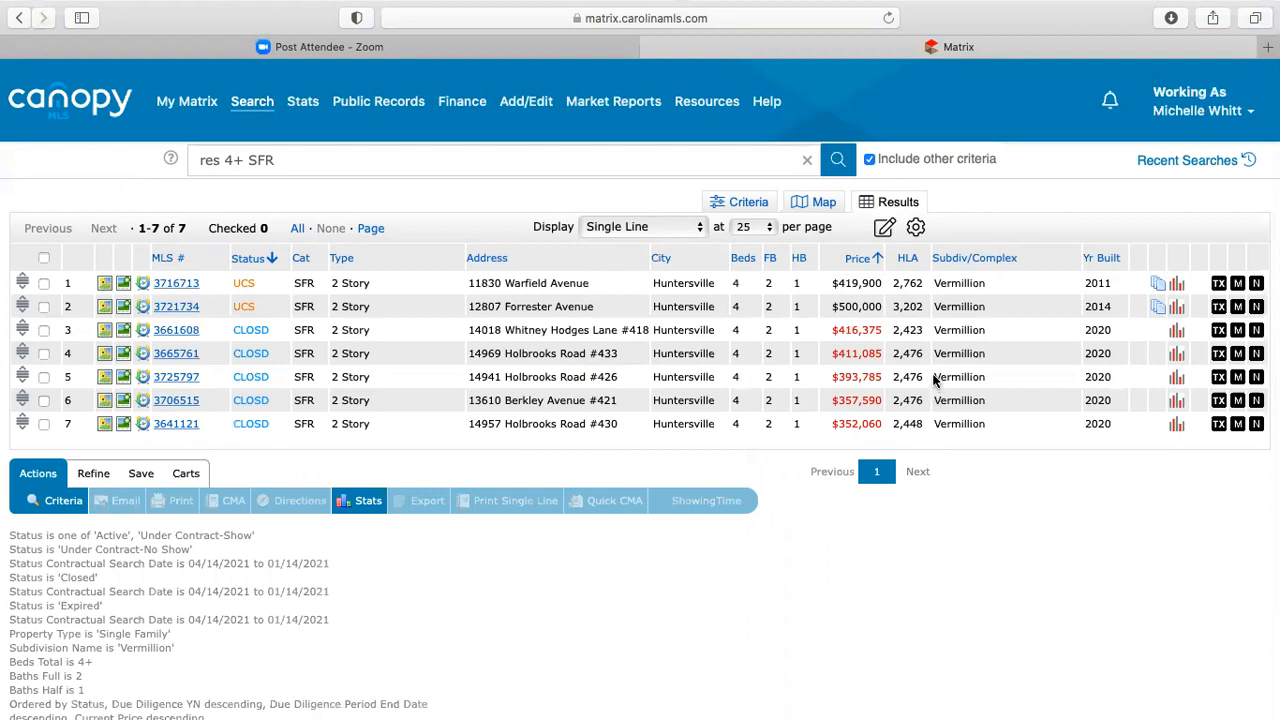
pyautogui.click(43, 258)
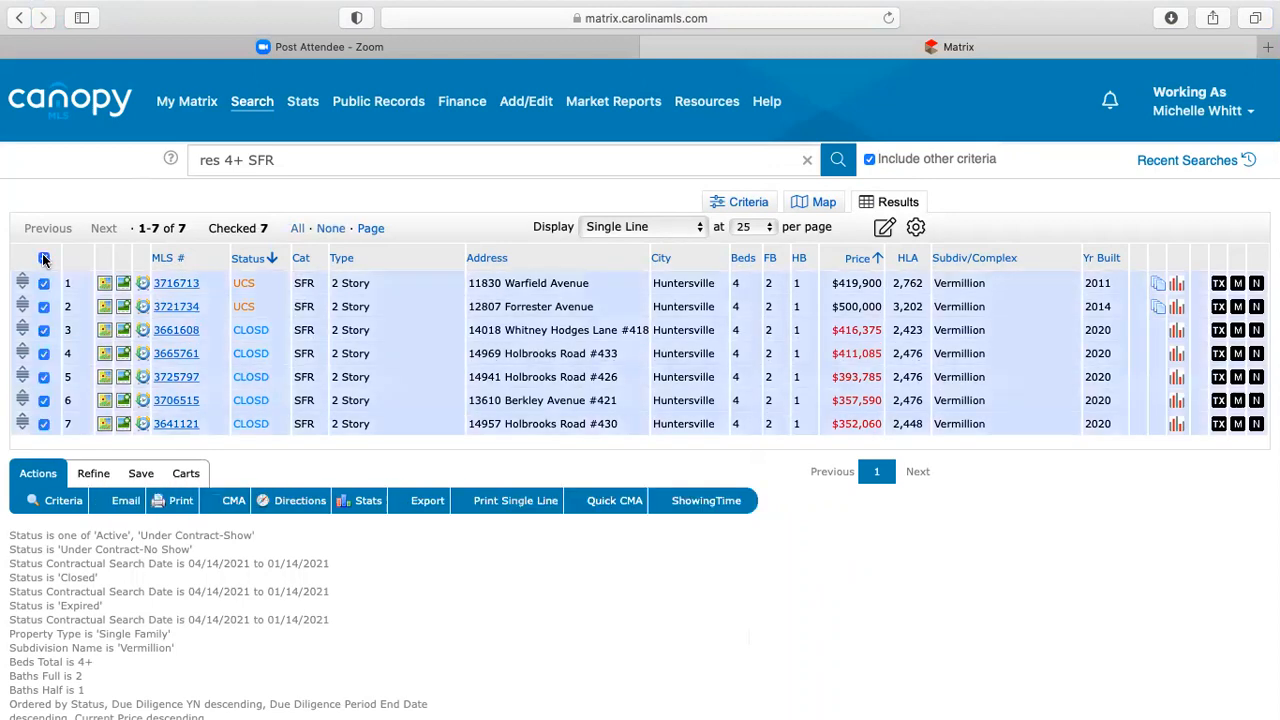
pyautogui.click(43, 307)
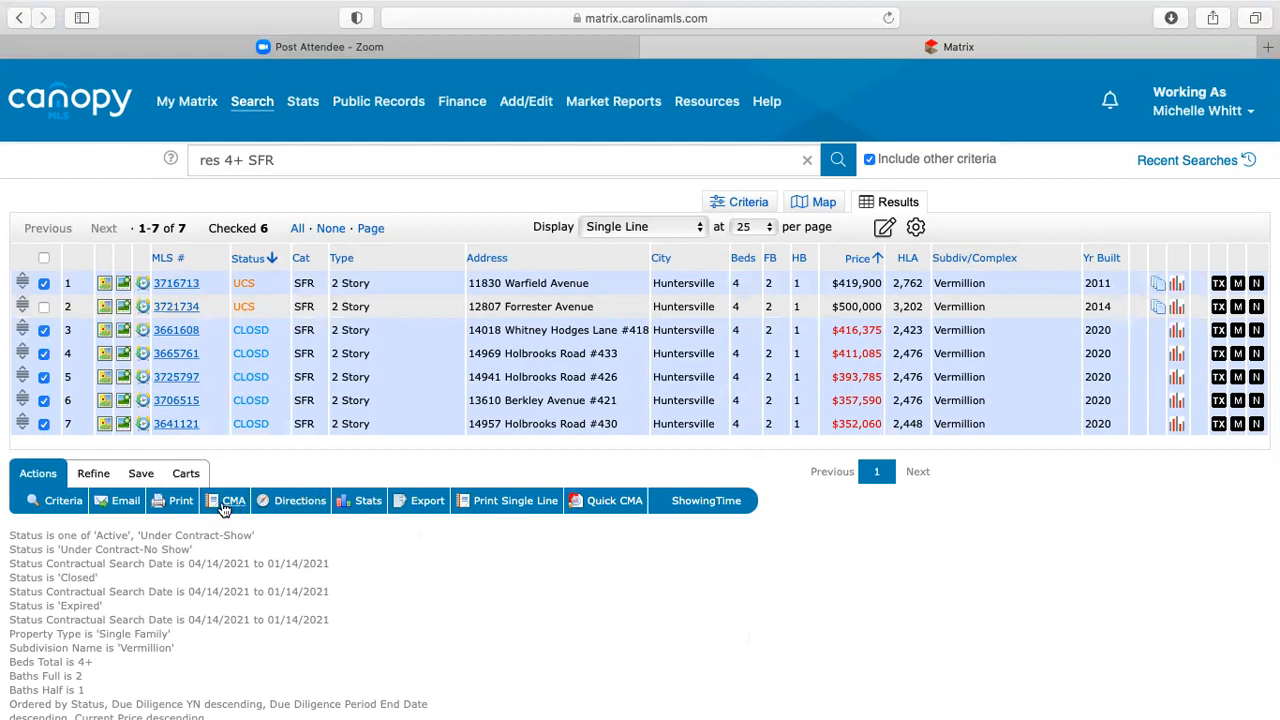
# - Generate a Quick CMA for the 6 checked listings, scroll through its stats, then return to the Matrix tab
pyautogui.click(608, 505)
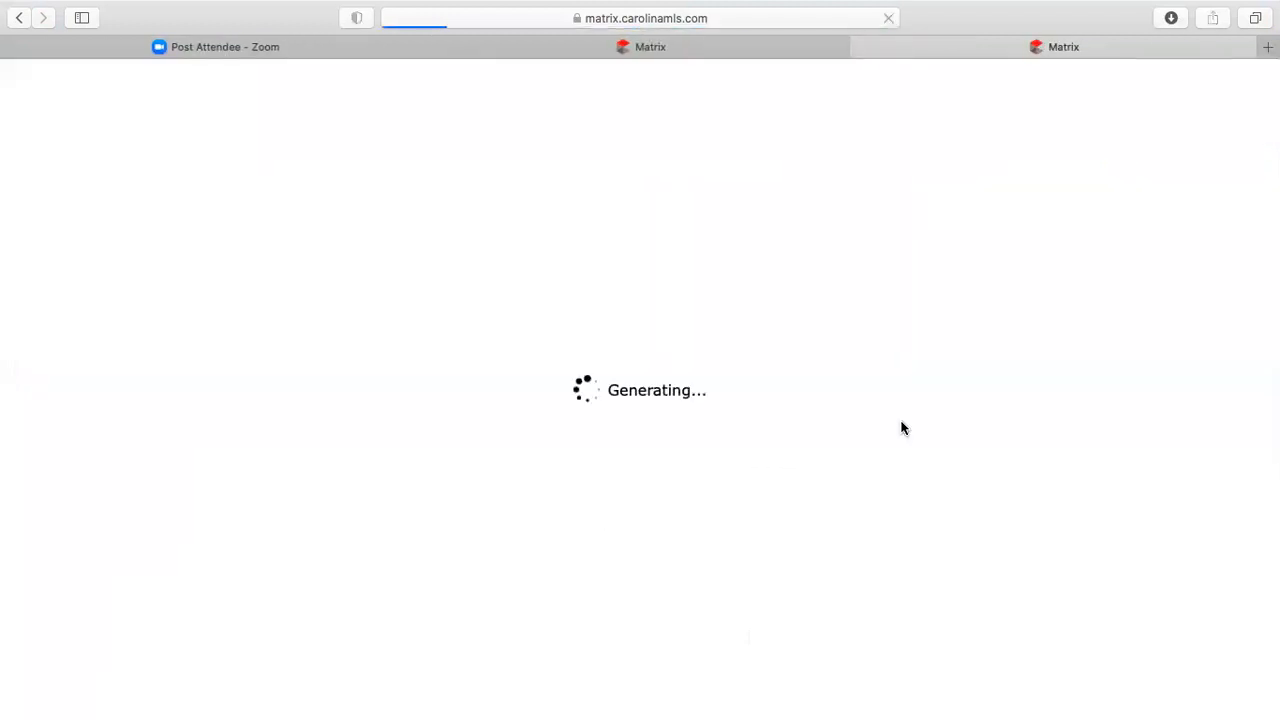
pyautogui.scroll(-3, 901, 428)
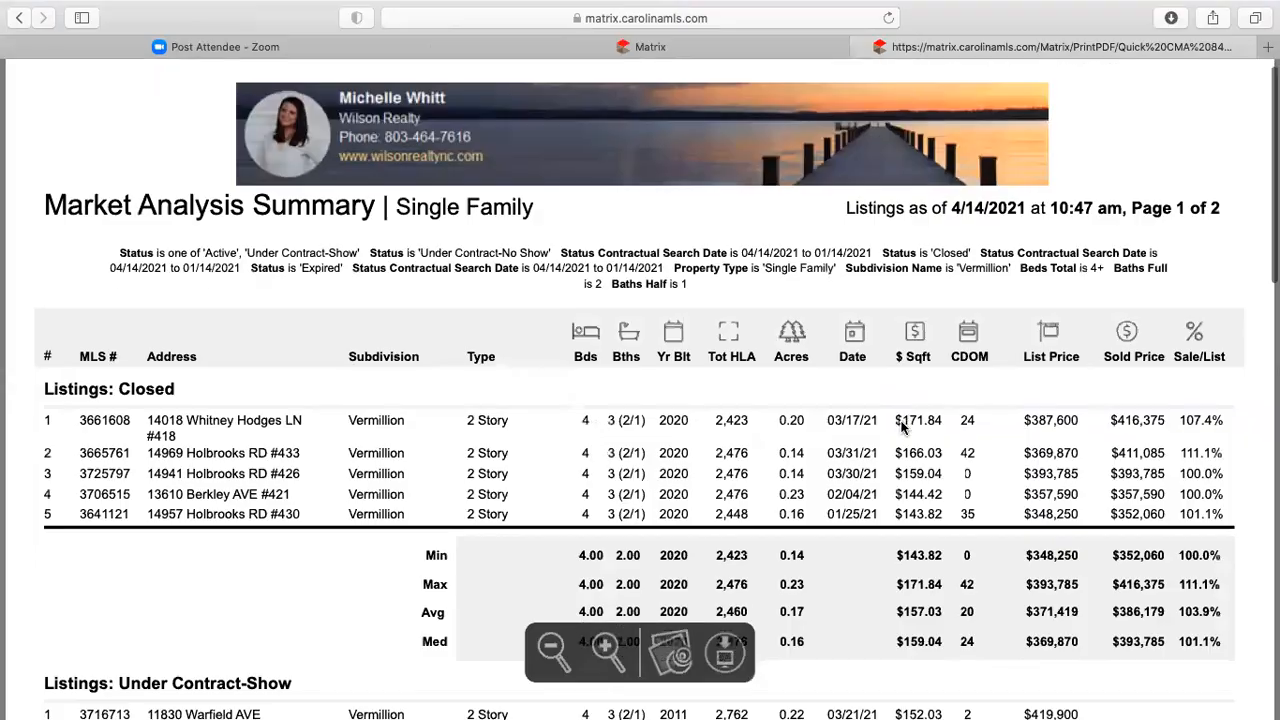
pyautogui.scroll(-3, 737, 423)
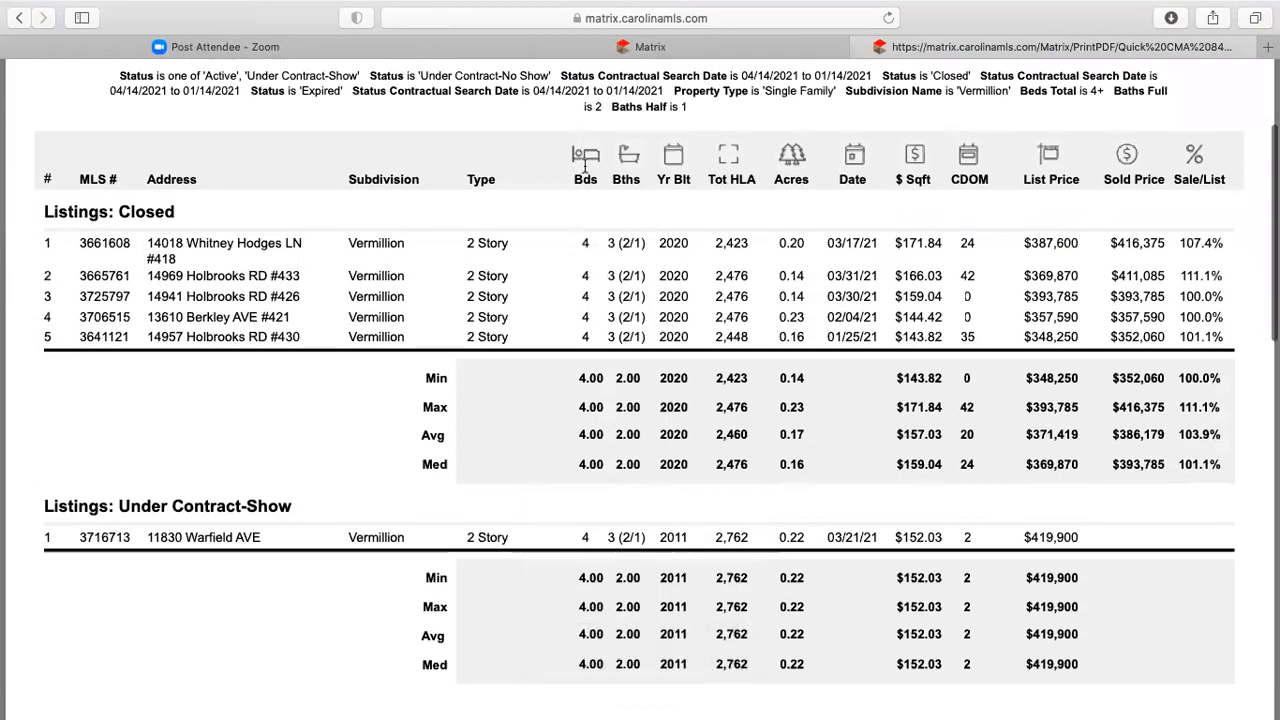
pyautogui.scroll(-1, 631, 318)
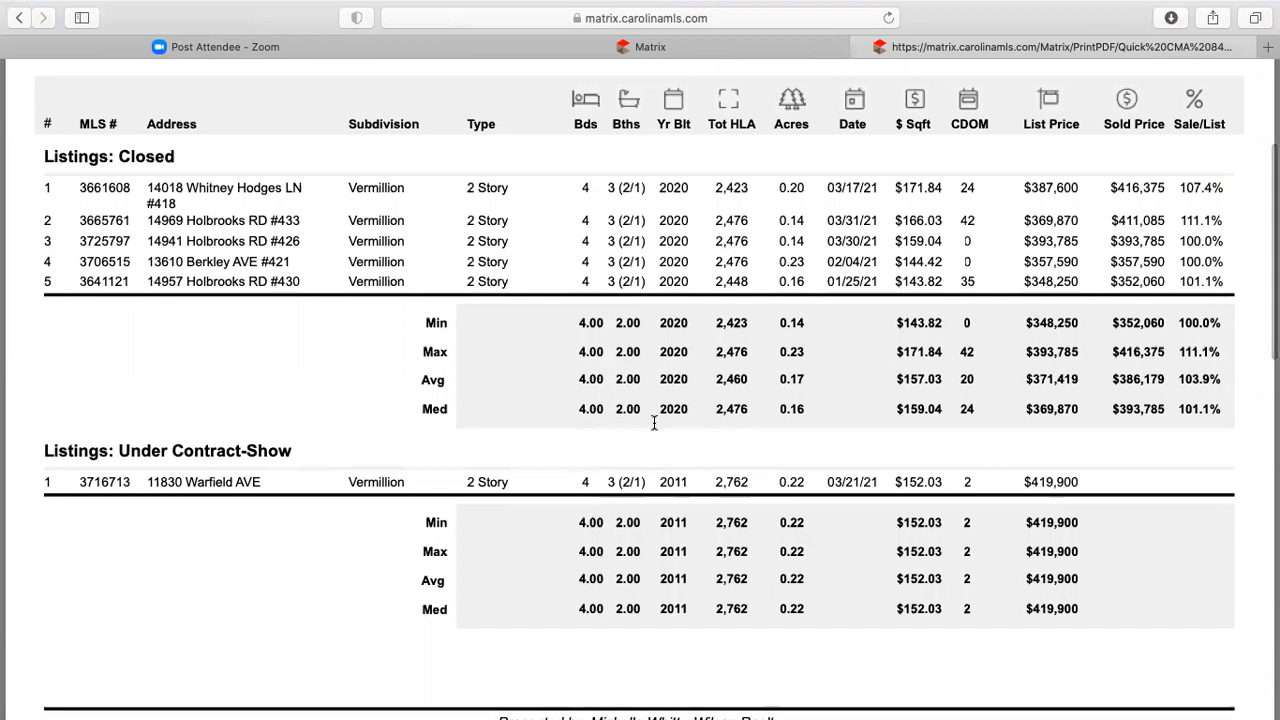
pyautogui.scroll(2, 1072, 370)
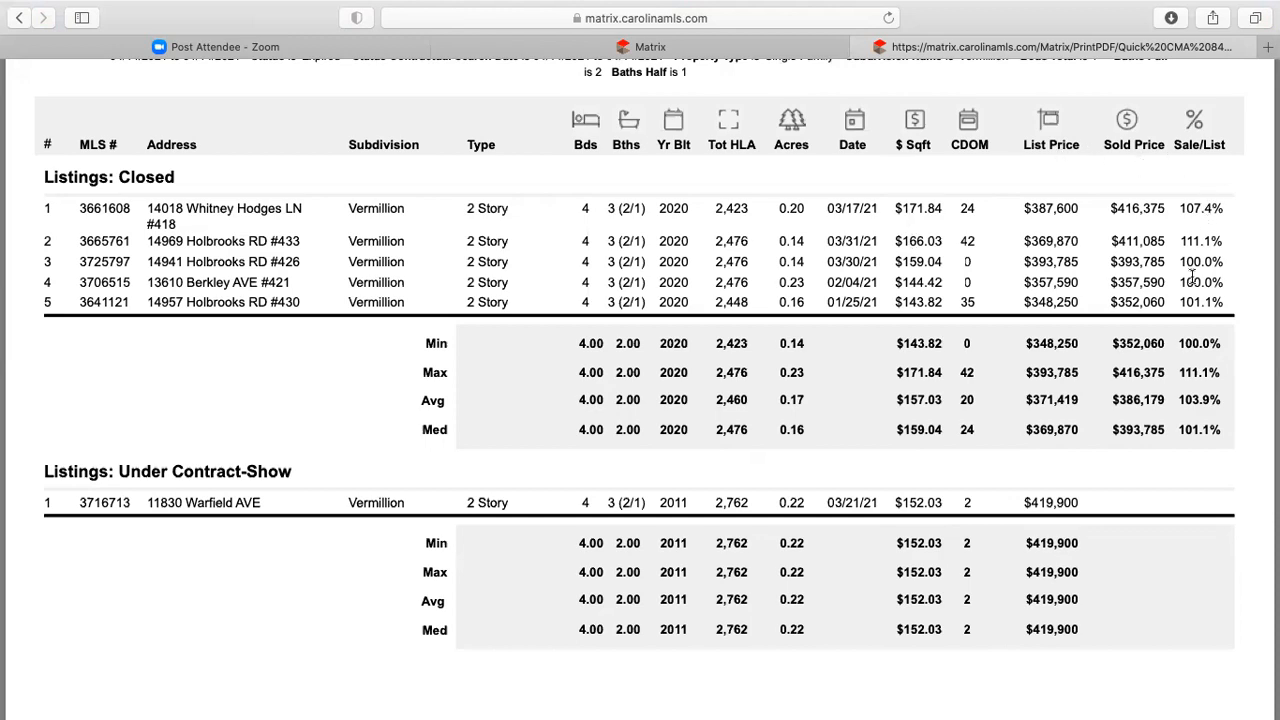
pyautogui.scroll(-10, 394, 379)
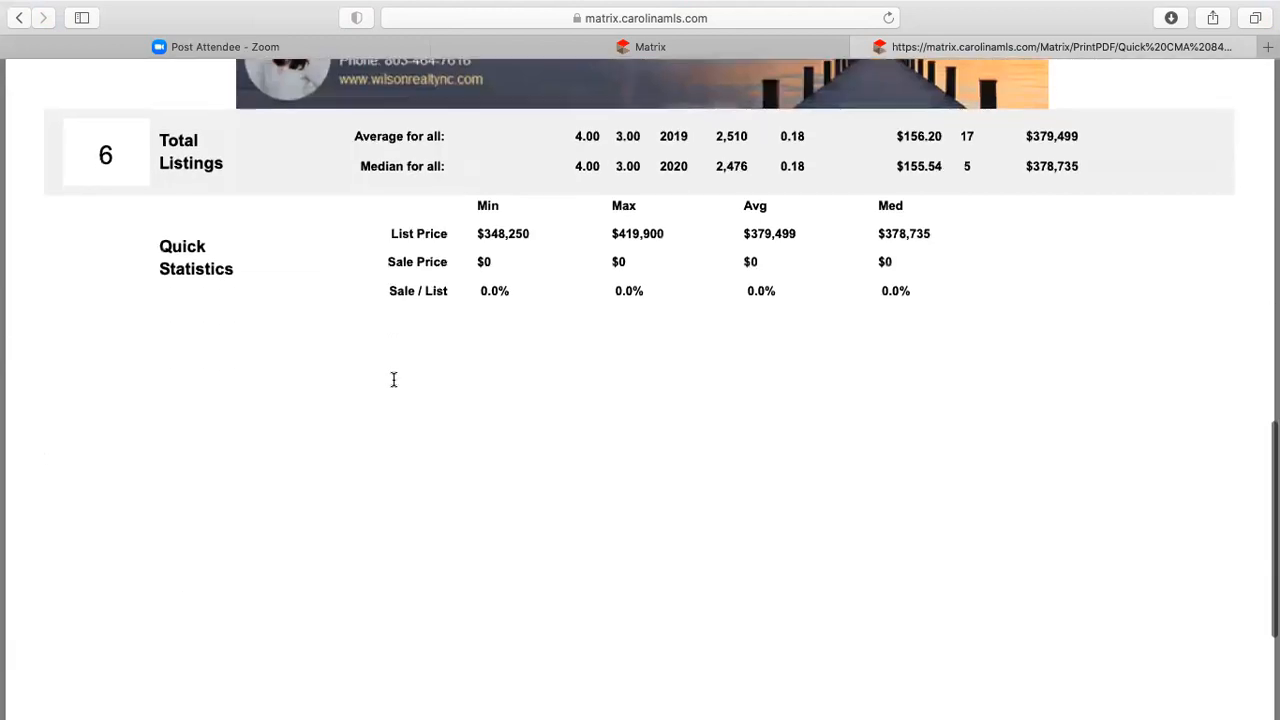
pyautogui.scroll(5, 394, 379)
pyautogui.scroll(-4, 393, 380)
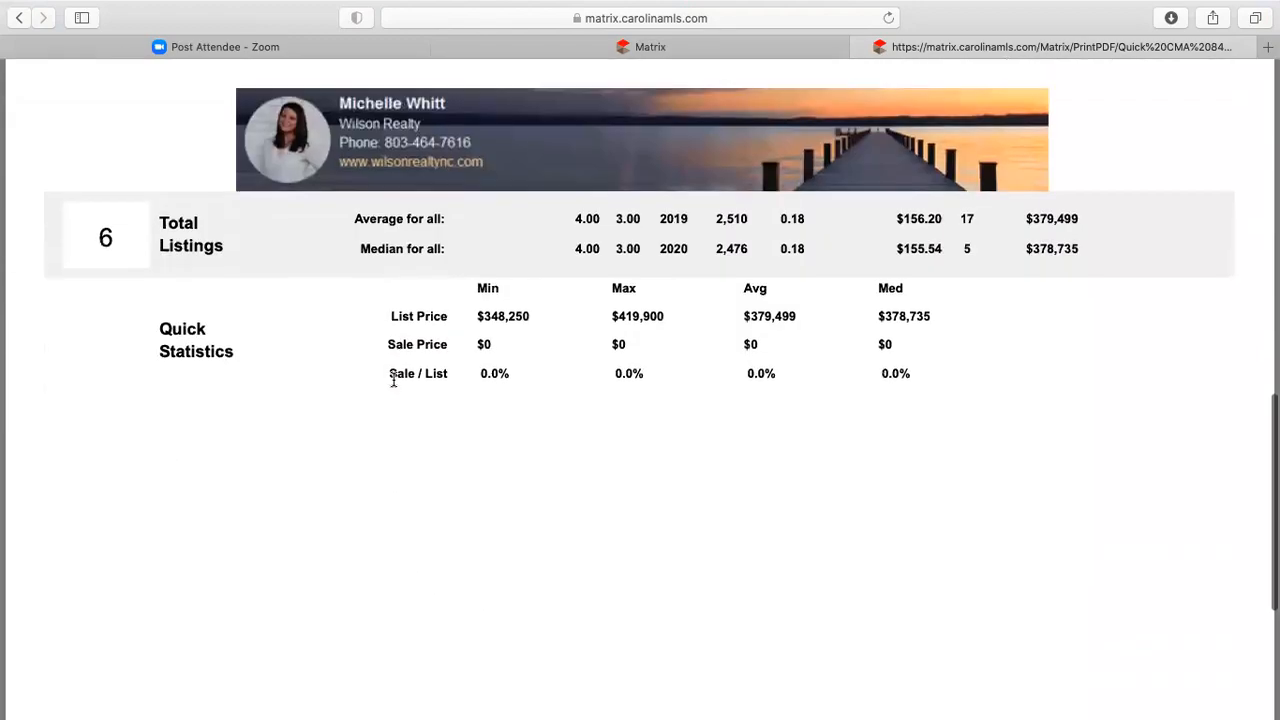
pyautogui.scroll(-4, 393, 380)
pyautogui.scroll(8, 393, 380)
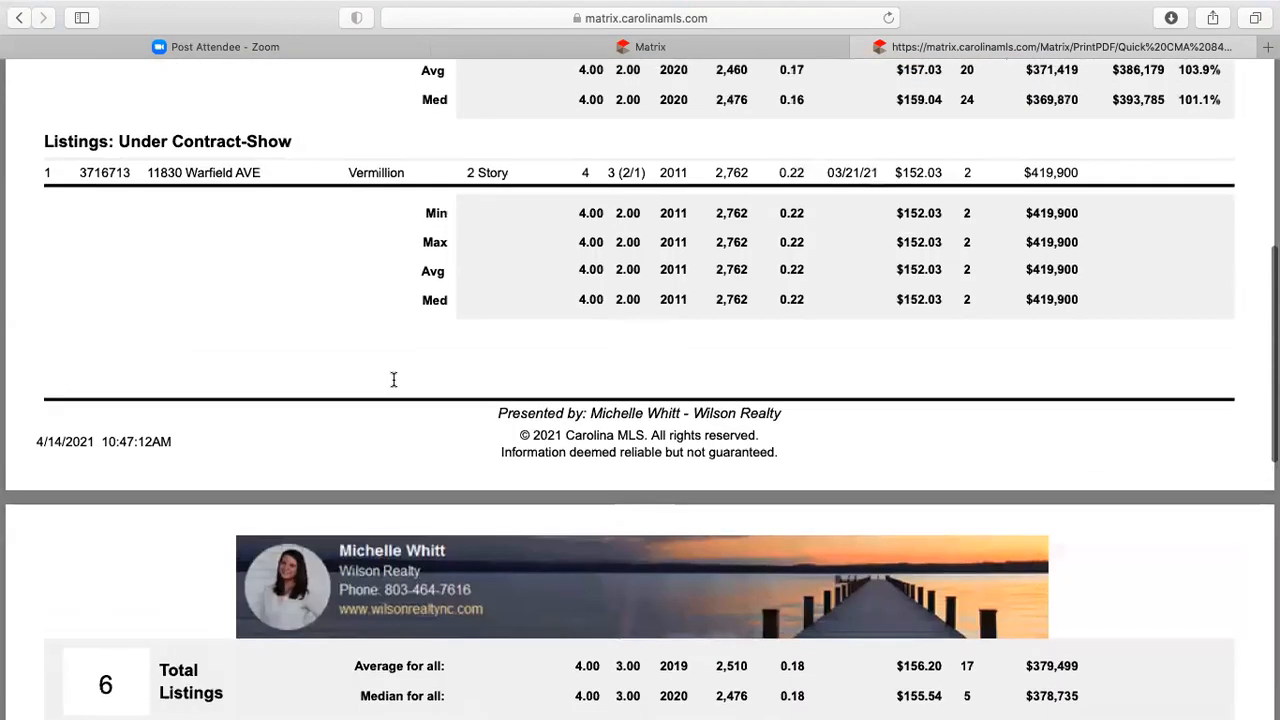
pyautogui.scroll(6, 393, 380)
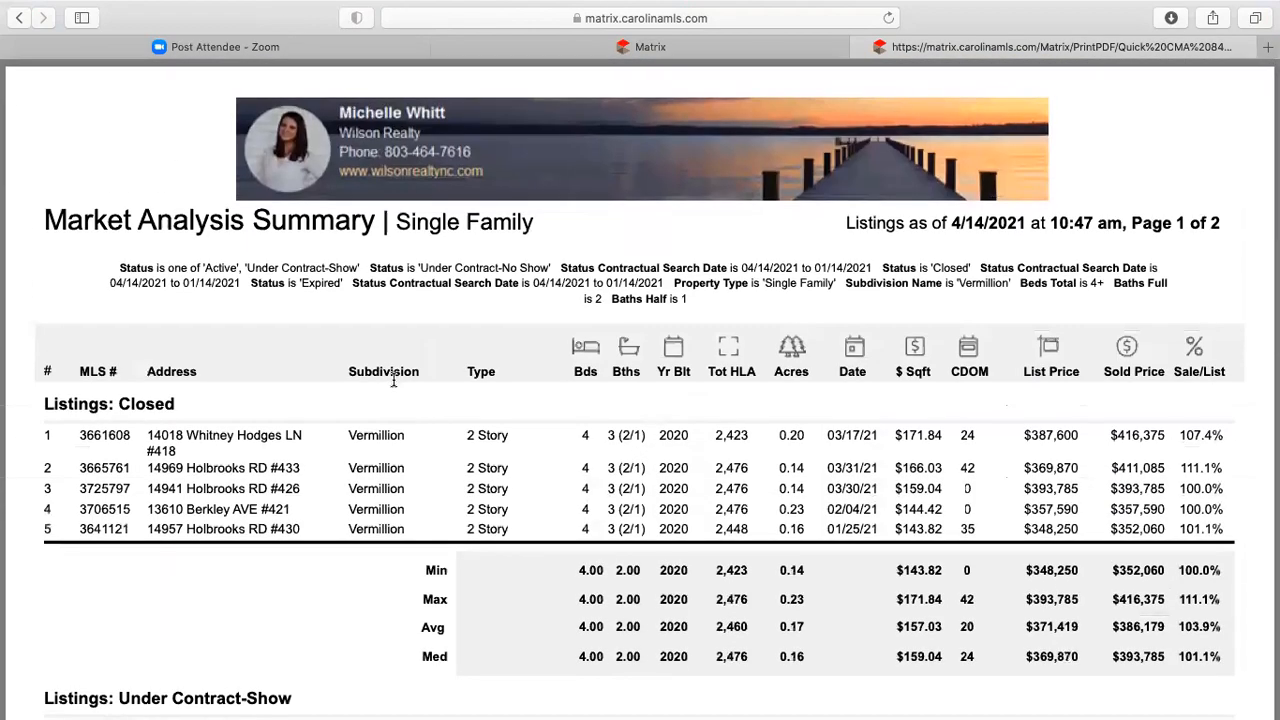
pyautogui.click(594, 50)
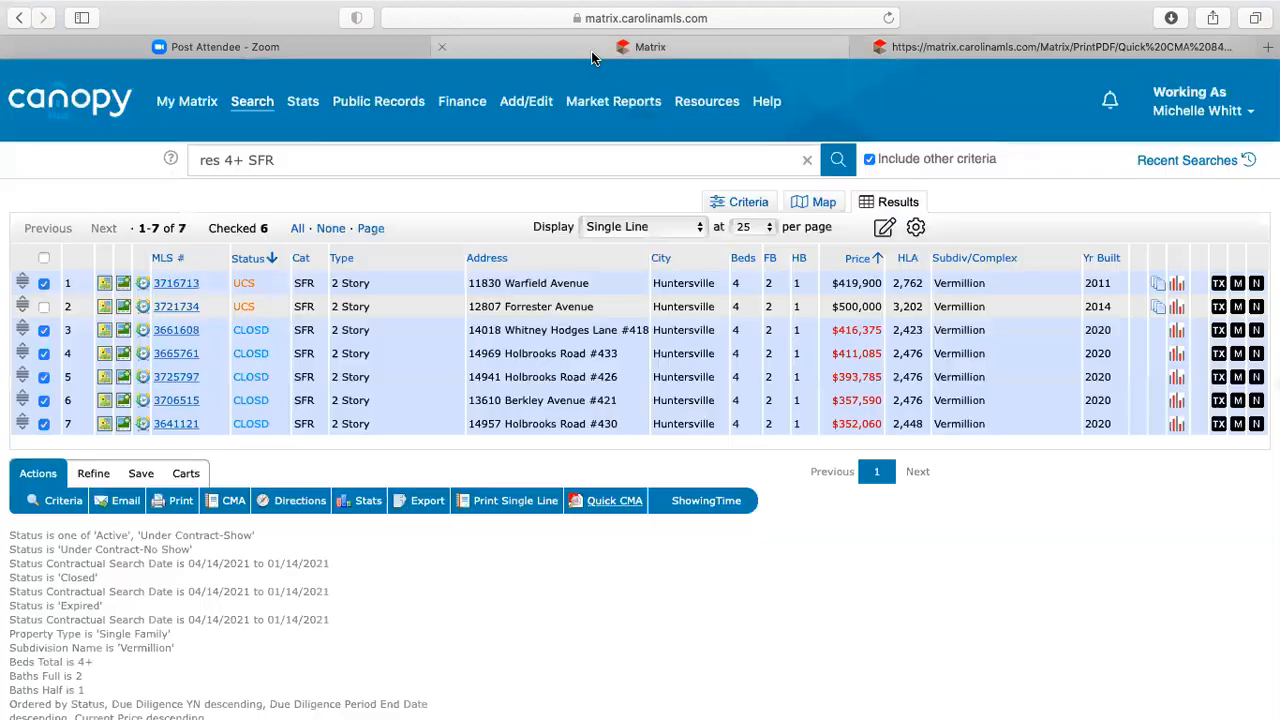
pyautogui.click(369, 502)
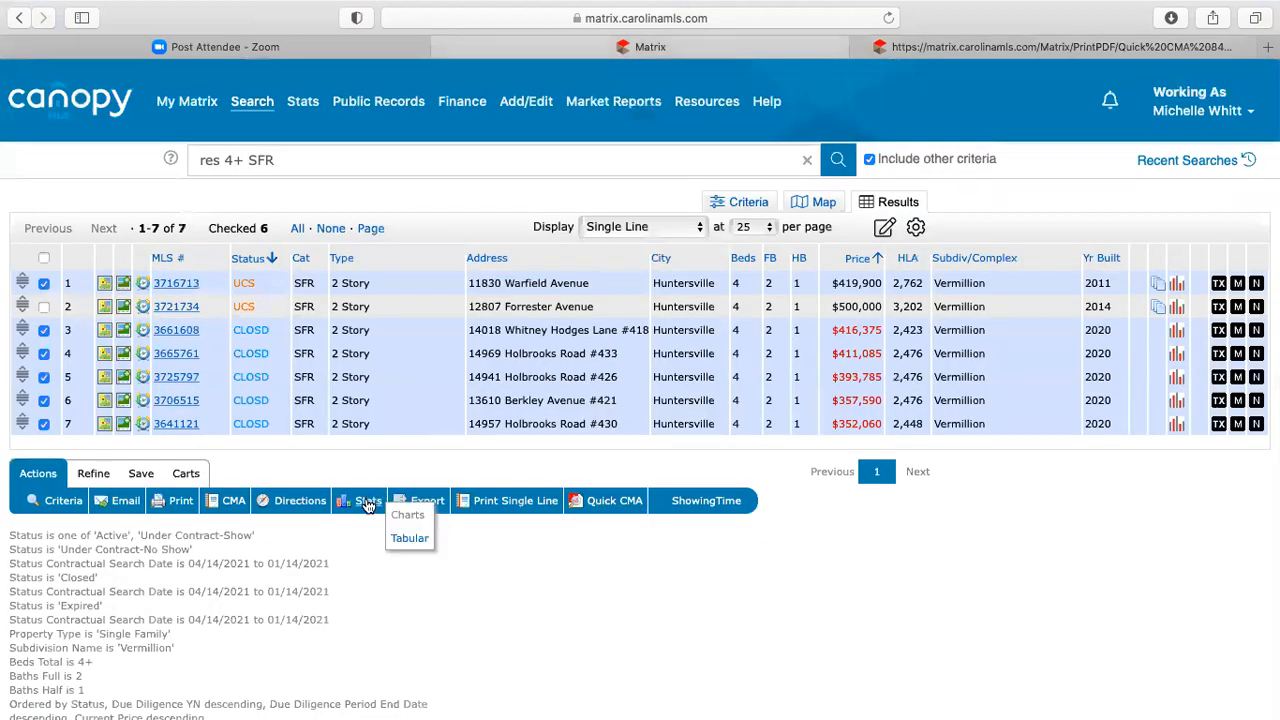
pyautogui.click(407, 540)
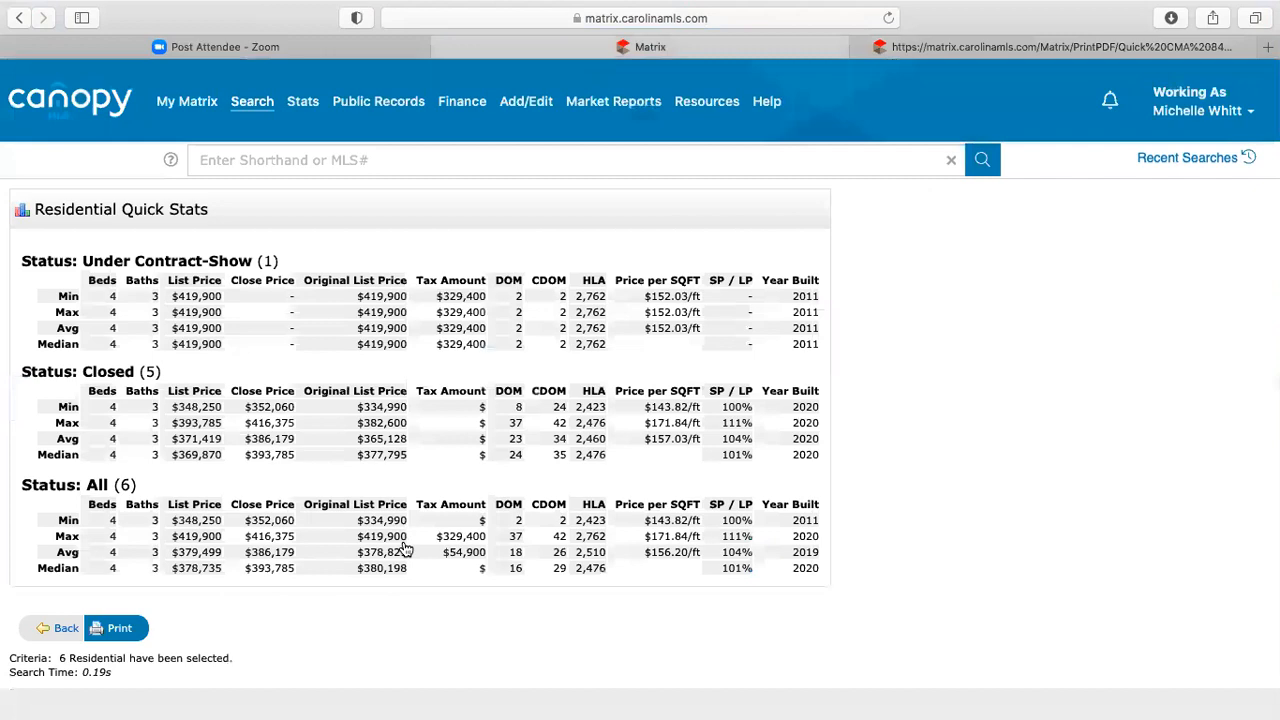
pyautogui.scroll(-1, 925, 589)
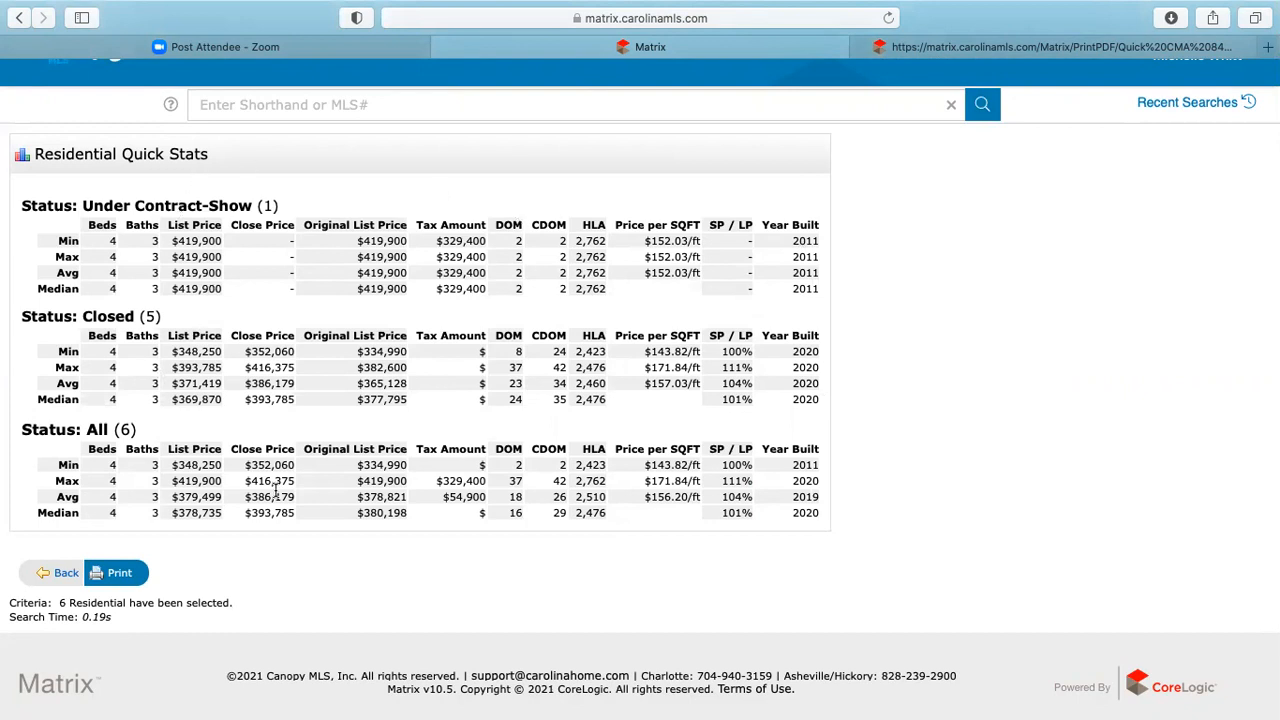
pyautogui.click(68, 573)
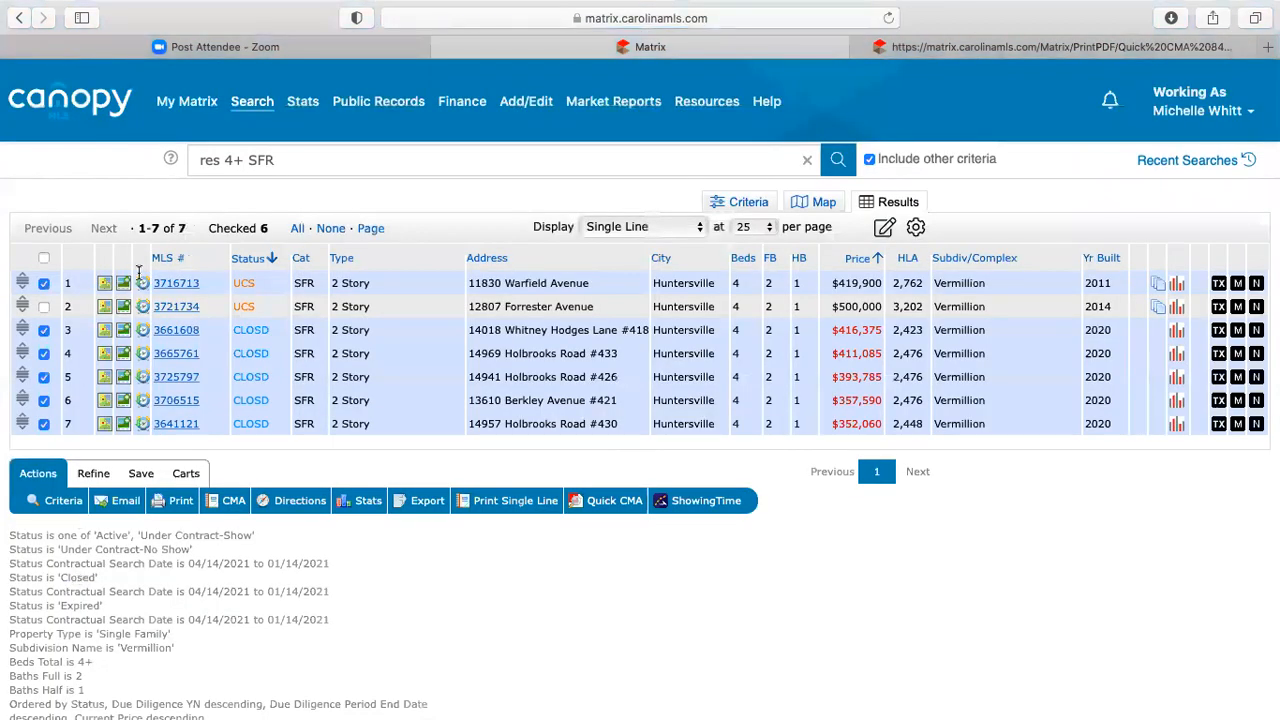
# - Reopen the search criteria and clear the Total Full Baths and Total Half Baths values
pyautogui.click(748, 203)
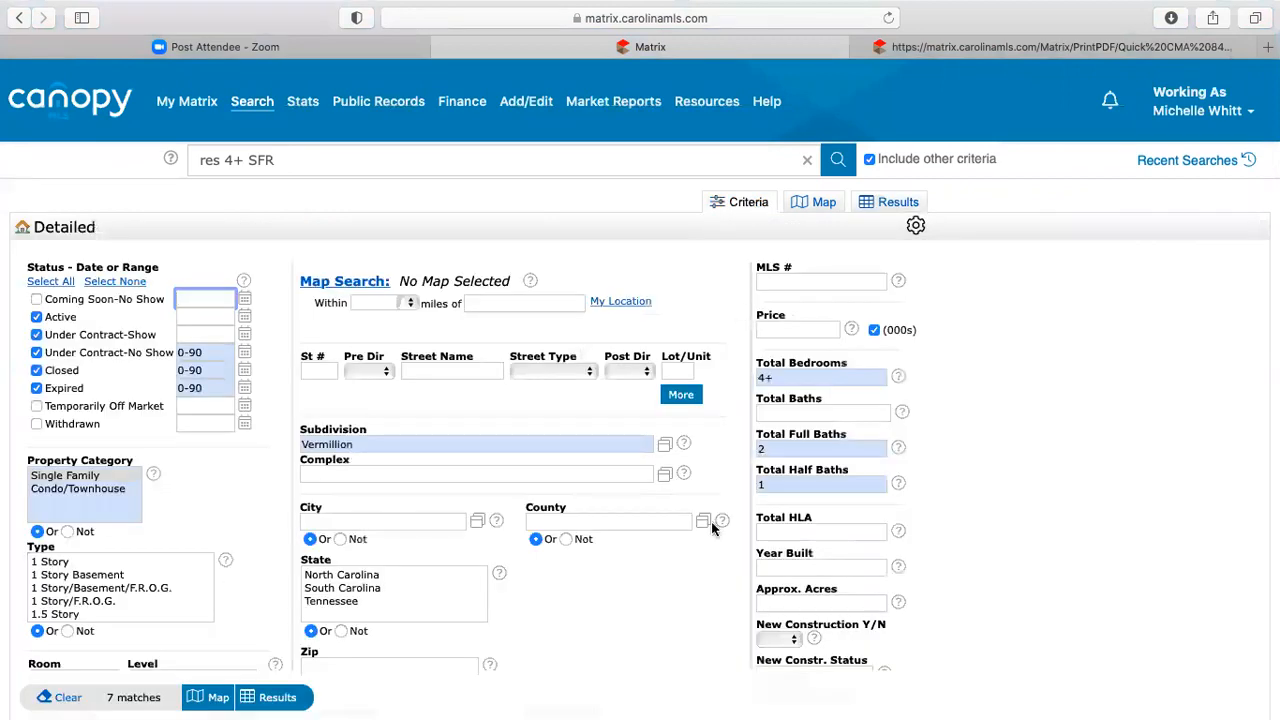
pyautogui.click(789, 453)
pyautogui.press('BackSpace')
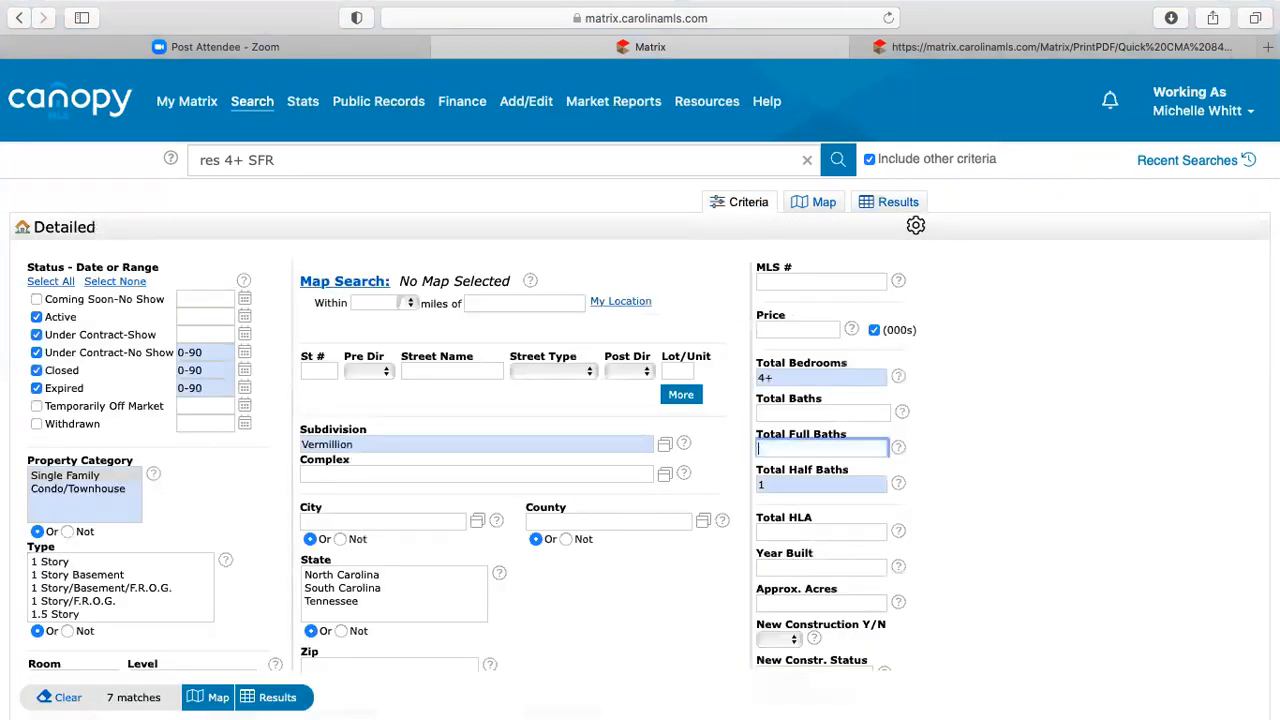
pyautogui.press('Tab')
pyautogui.press('BackSpace')
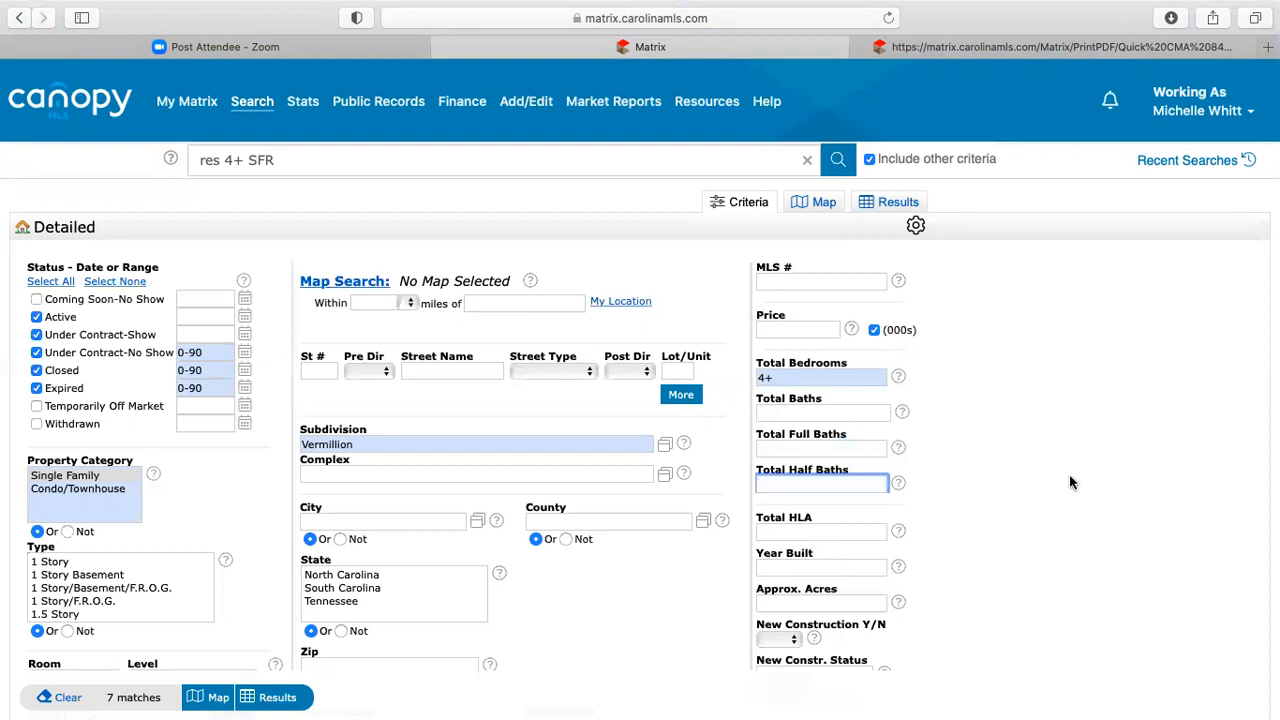
pyautogui.click(1062, 490)
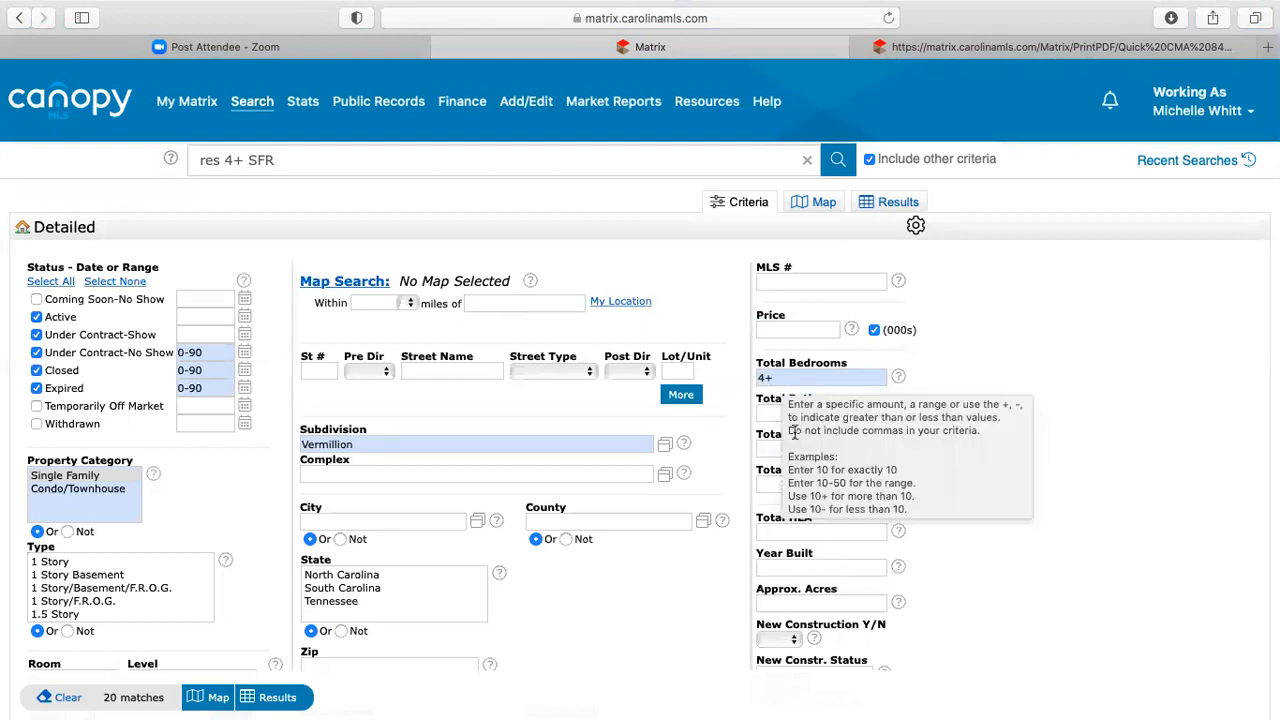
pyautogui.click(280, 700)
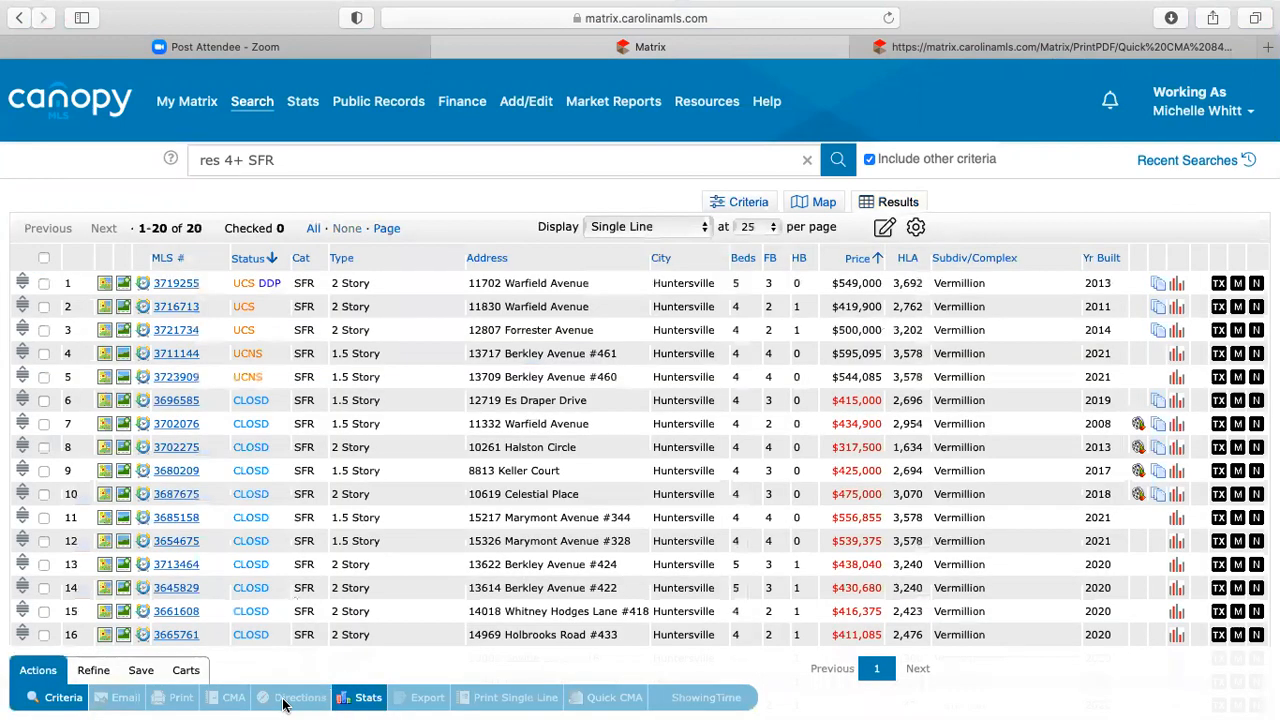
pyautogui.click(742, 204)
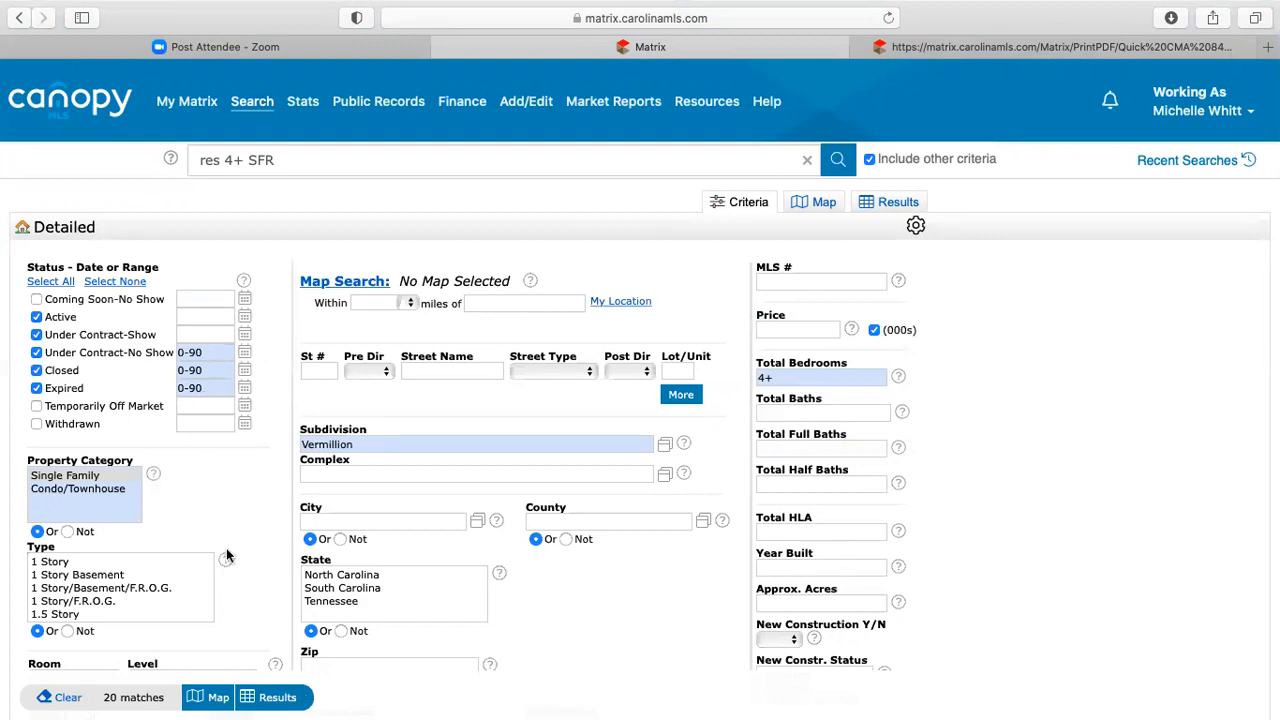
pyautogui.click(272, 700)
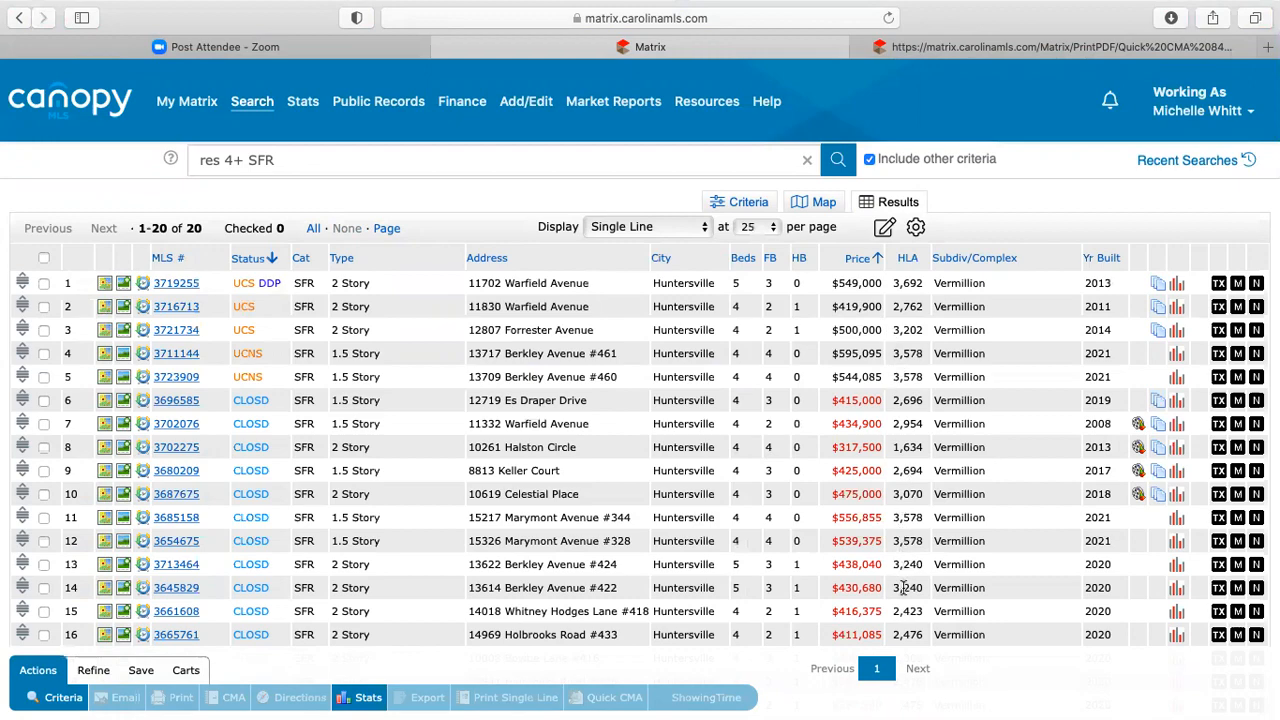
pyautogui.scroll(-3, 900, 335)
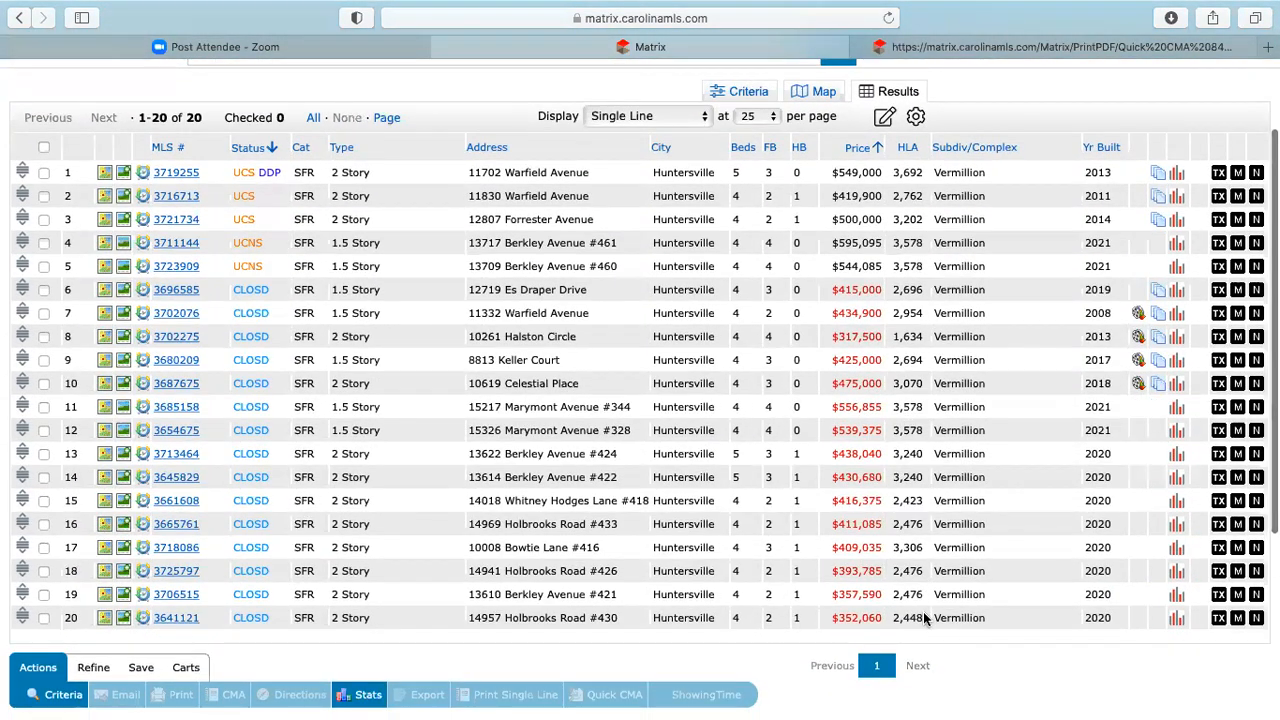
pyautogui.scroll(3, 925, 610)
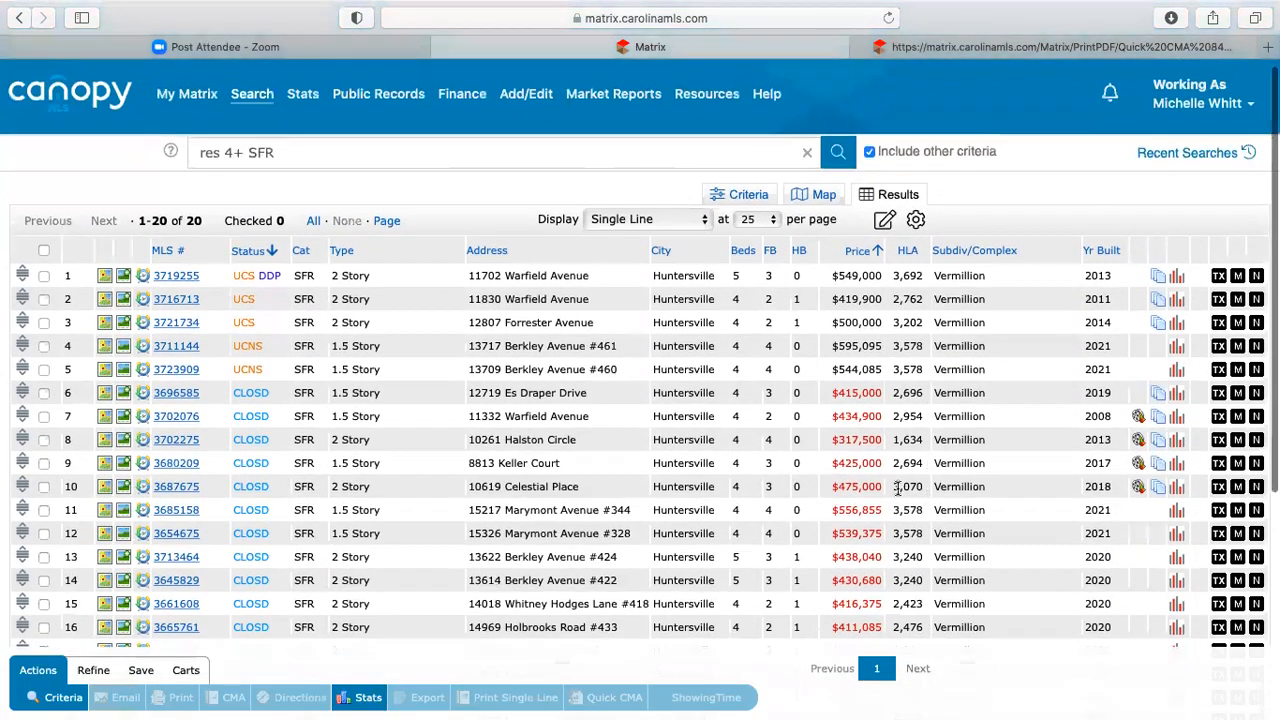
pyautogui.scroll(-3, 900, 490)
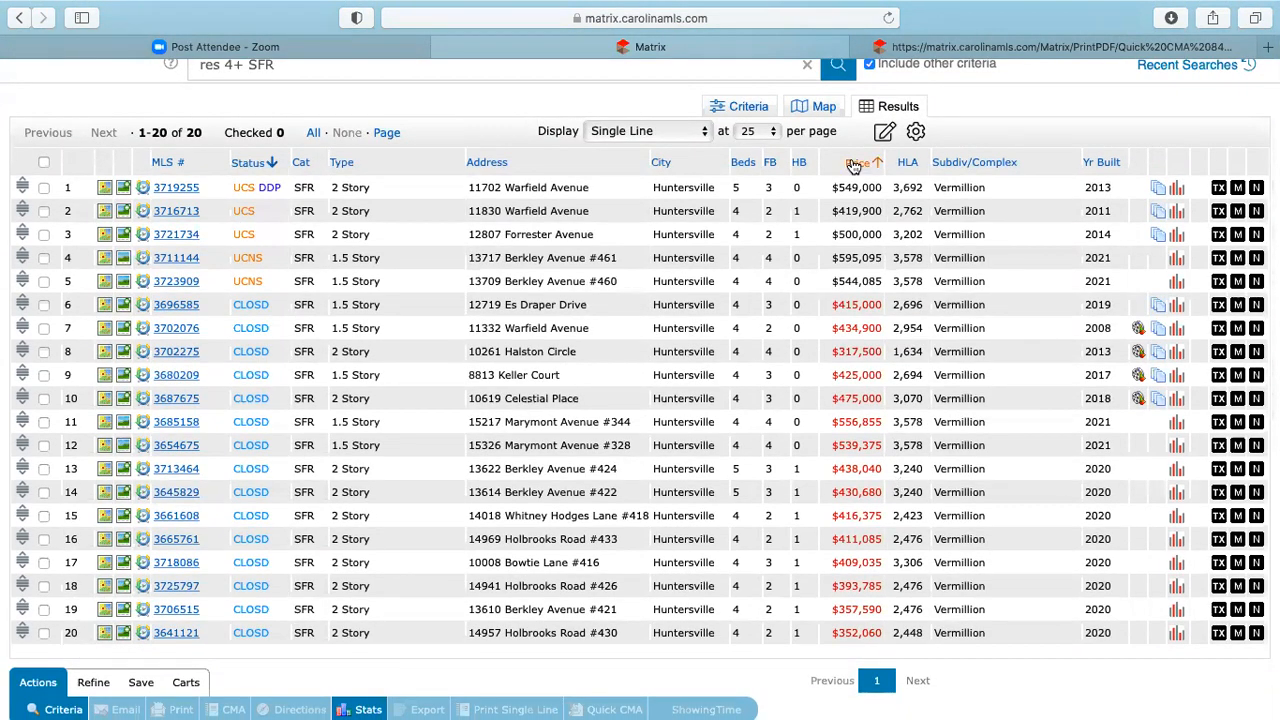
pyautogui.click(730, 107)
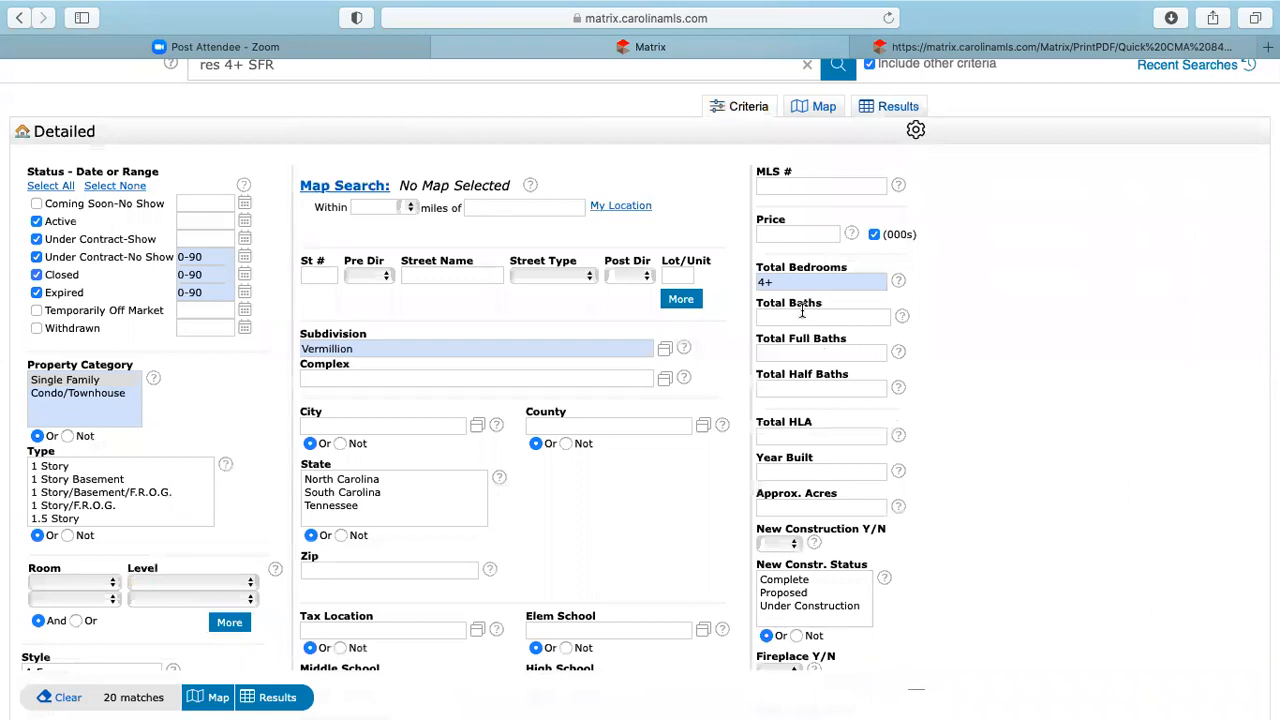
# - Enter a Total HLA range of 2400-3000 and display the 9 matching listings
pyautogui.moveTo(802, 318)
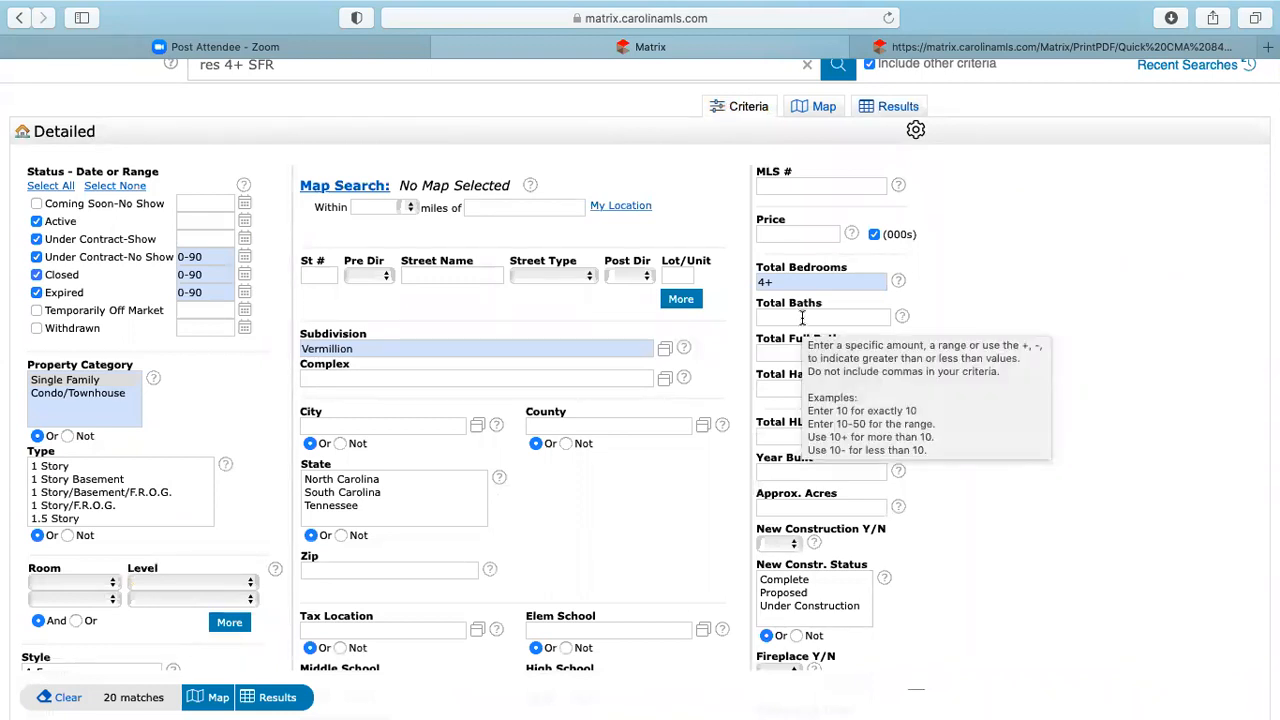
pyautogui.click(789, 432)
pyautogui.write('2400')
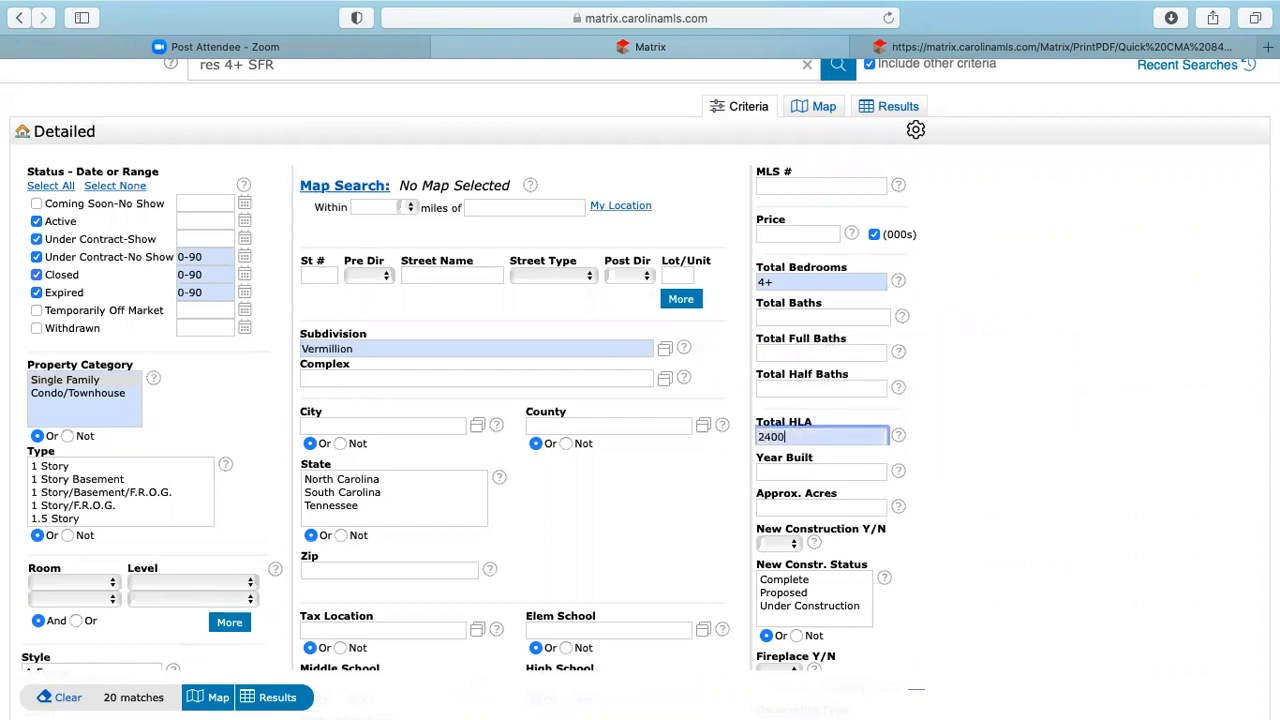
pyautogui.write('-320')
pyautogui.press('BackSpace')
pyautogui.press('BackSpace')
pyautogui.press('BackSpace')
pyautogui.write('000')
pyautogui.click(1005, 493)
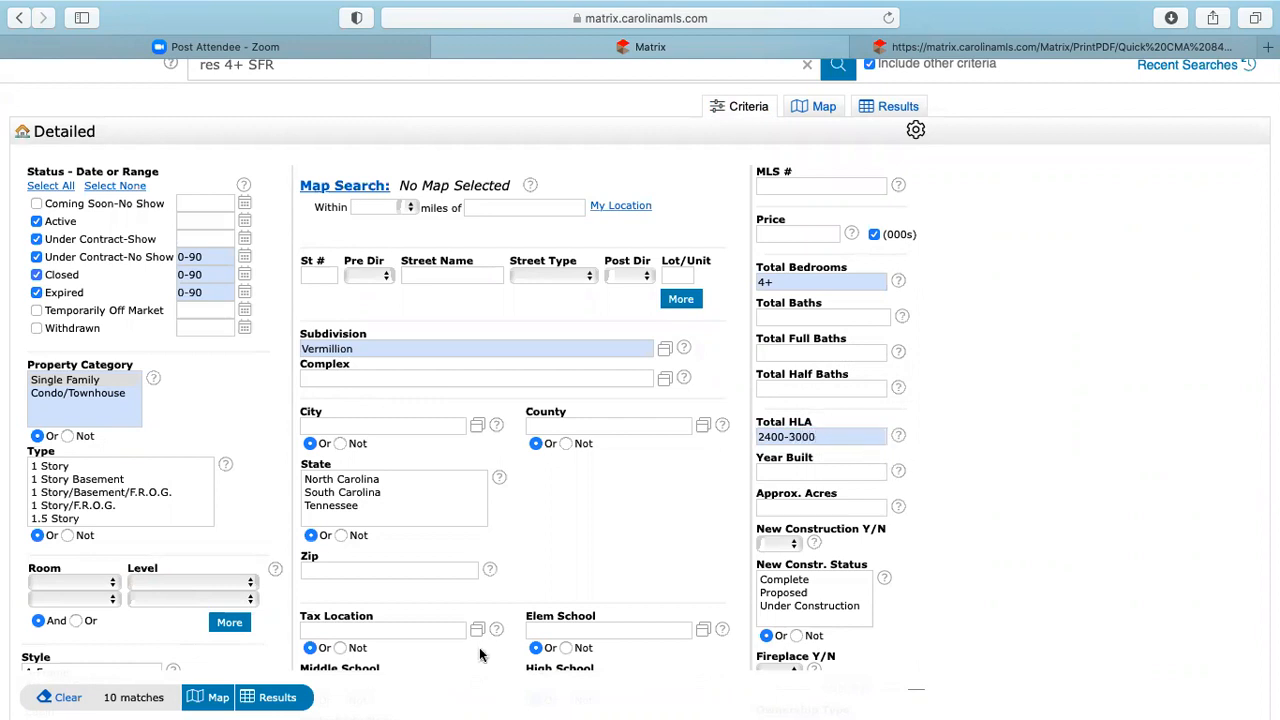
pyautogui.click(272, 698)
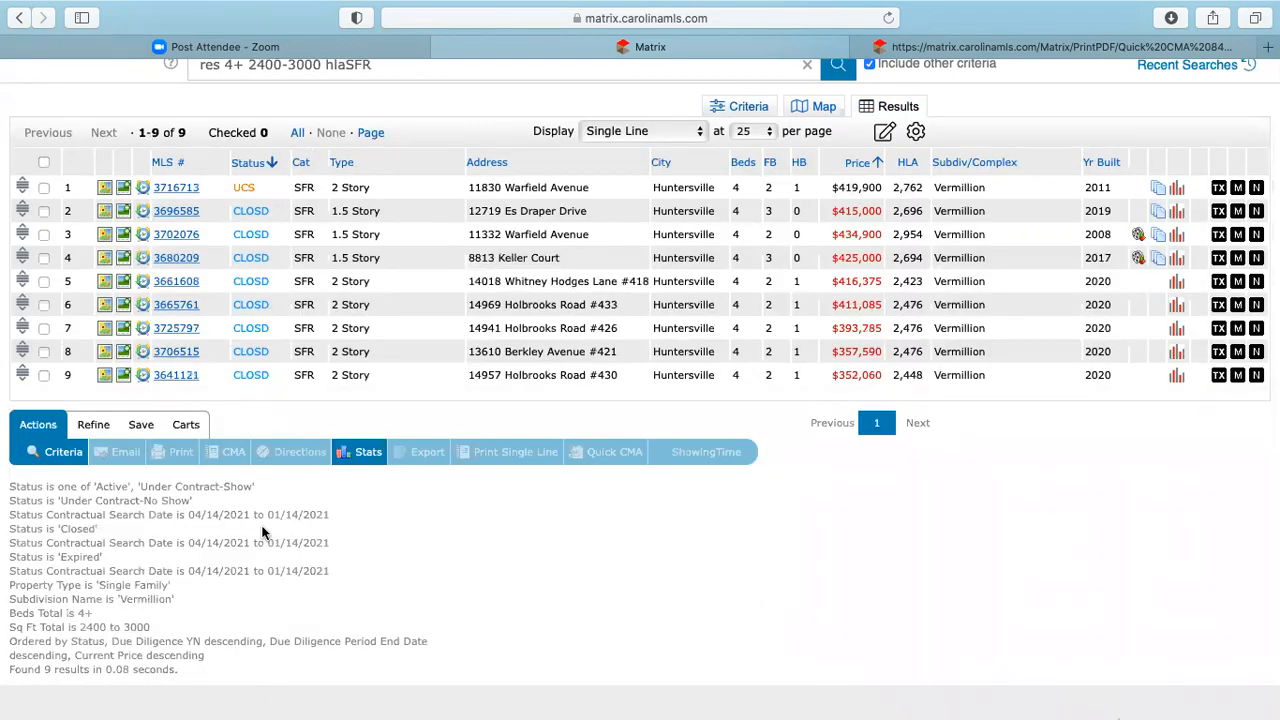
# - Check all 9 listings, view their Tabular stats, and go back to the results list
pyautogui.click(43, 162)
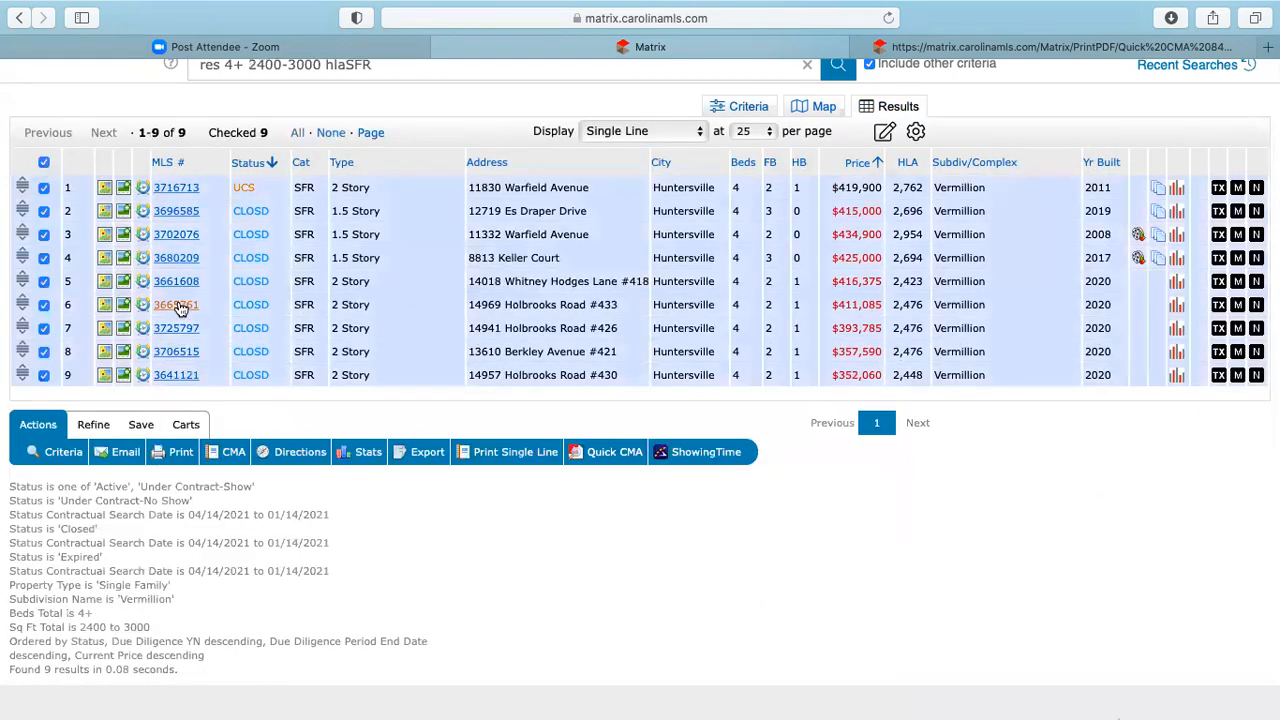
pyautogui.click(362, 452)
pyautogui.click(412, 490)
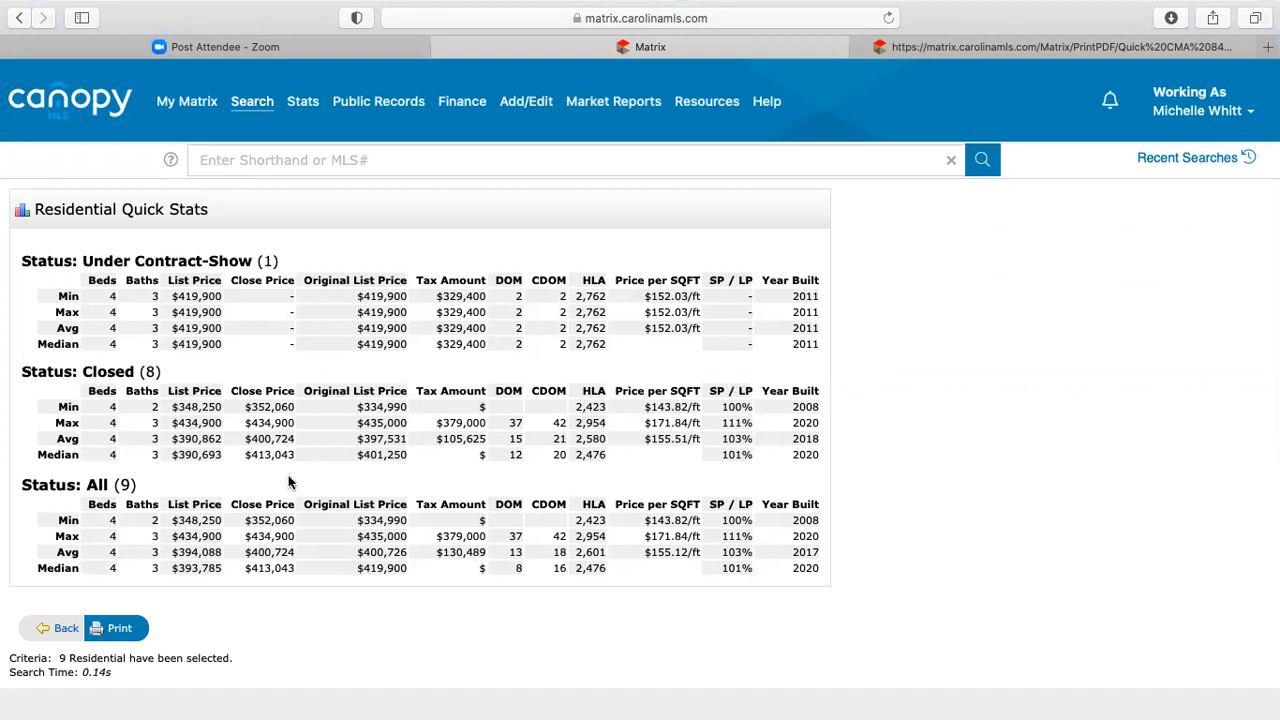
pyautogui.click(66, 628)
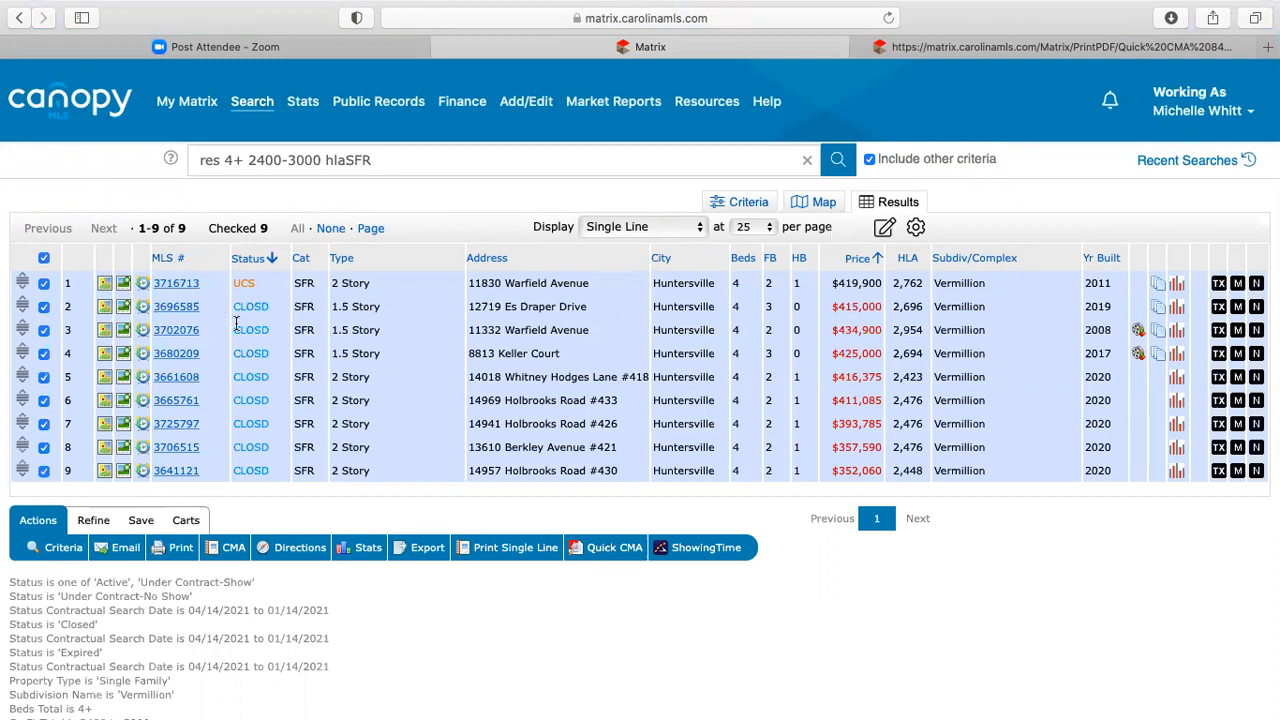
# - Open MLS # 3716713's Agent Full view, select its address, then return to My Matrix
pyautogui.click(176, 284)
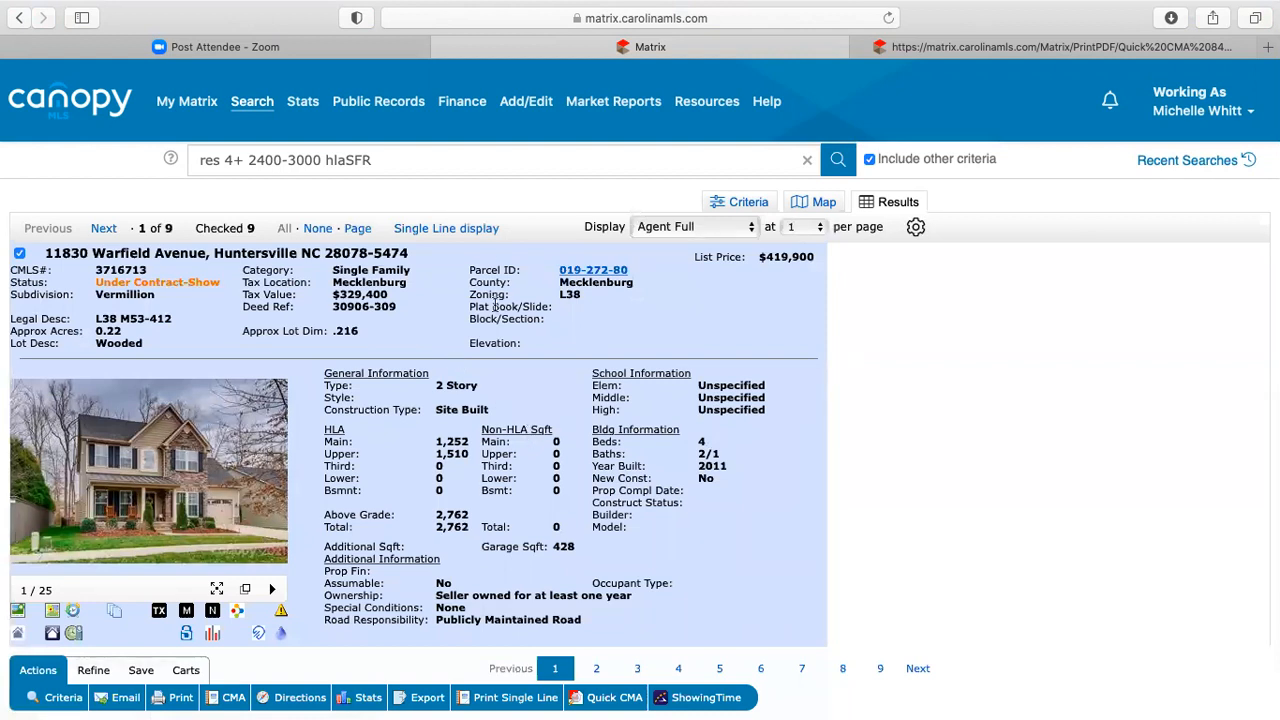
pyautogui.moveTo(182, 103)
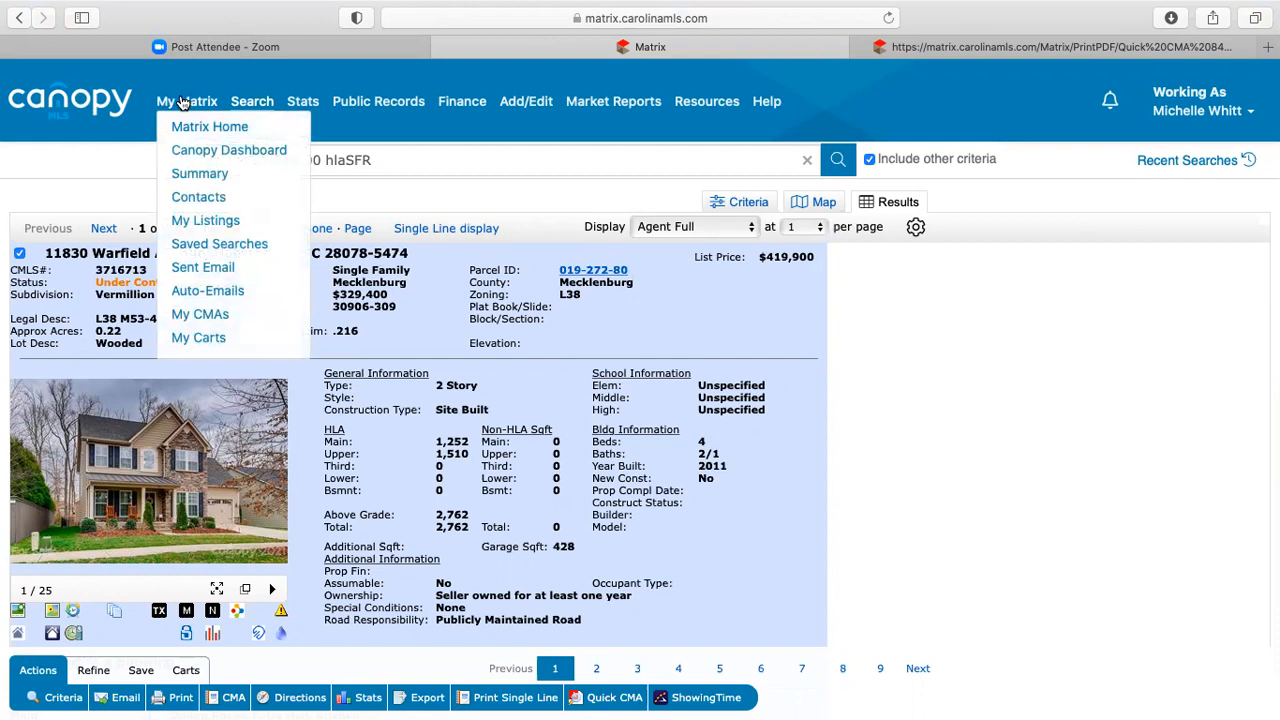
pyautogui.tripleClick(104, 254)
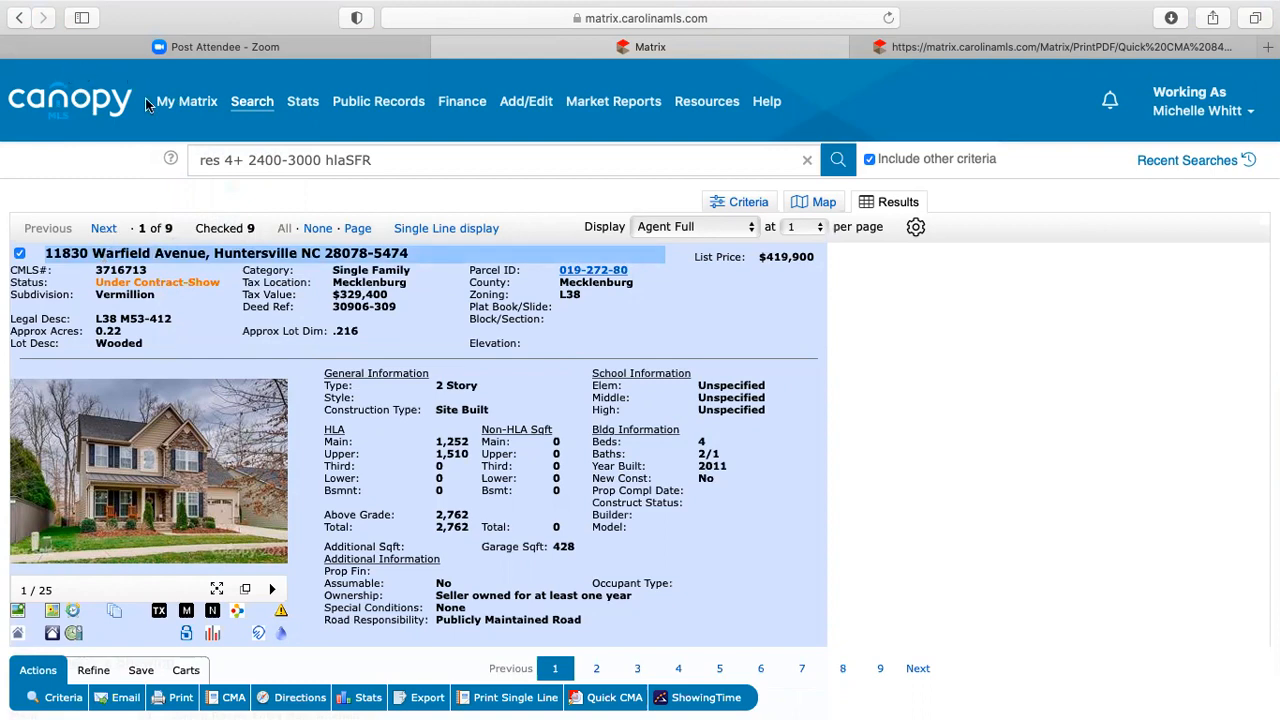
pyautogui.click(186, 101)
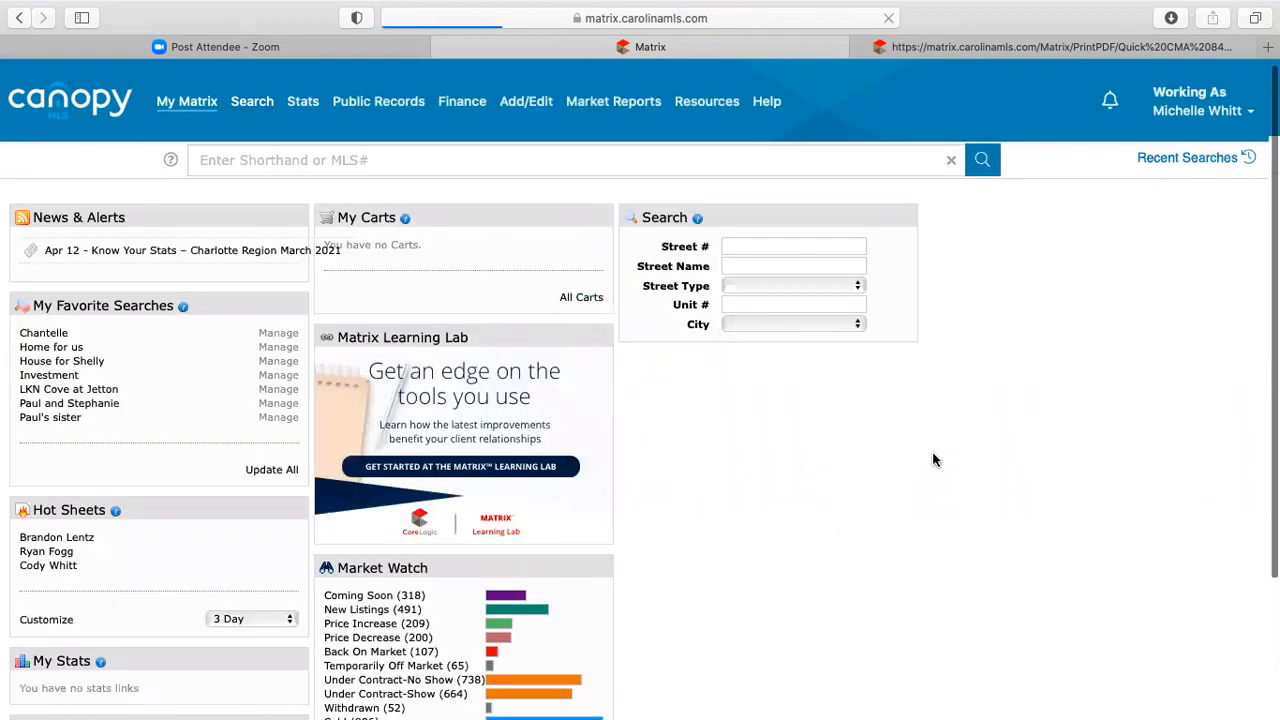
# - Launch Realtors Property Resource (RPR) from the dashboard's Realtor Tools section
pyautogui.scroll(-1, 933, 455)
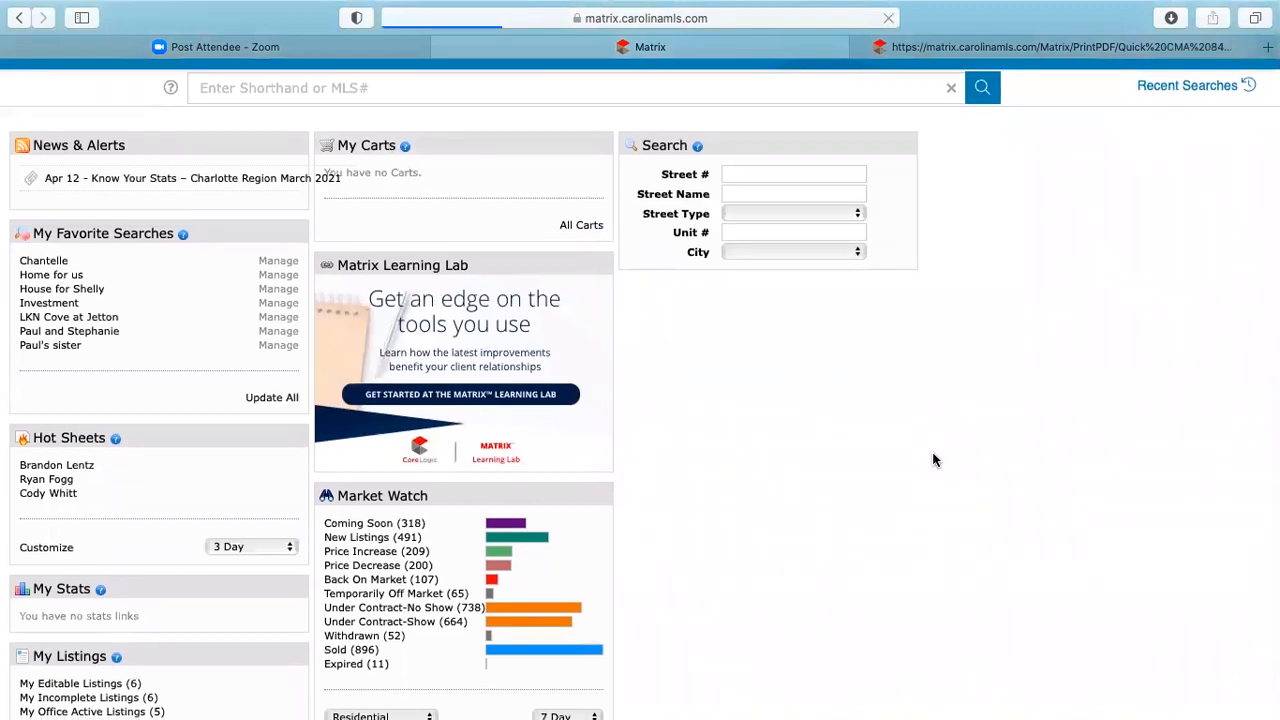
pyautogui.scroll(-1, 933, 460)
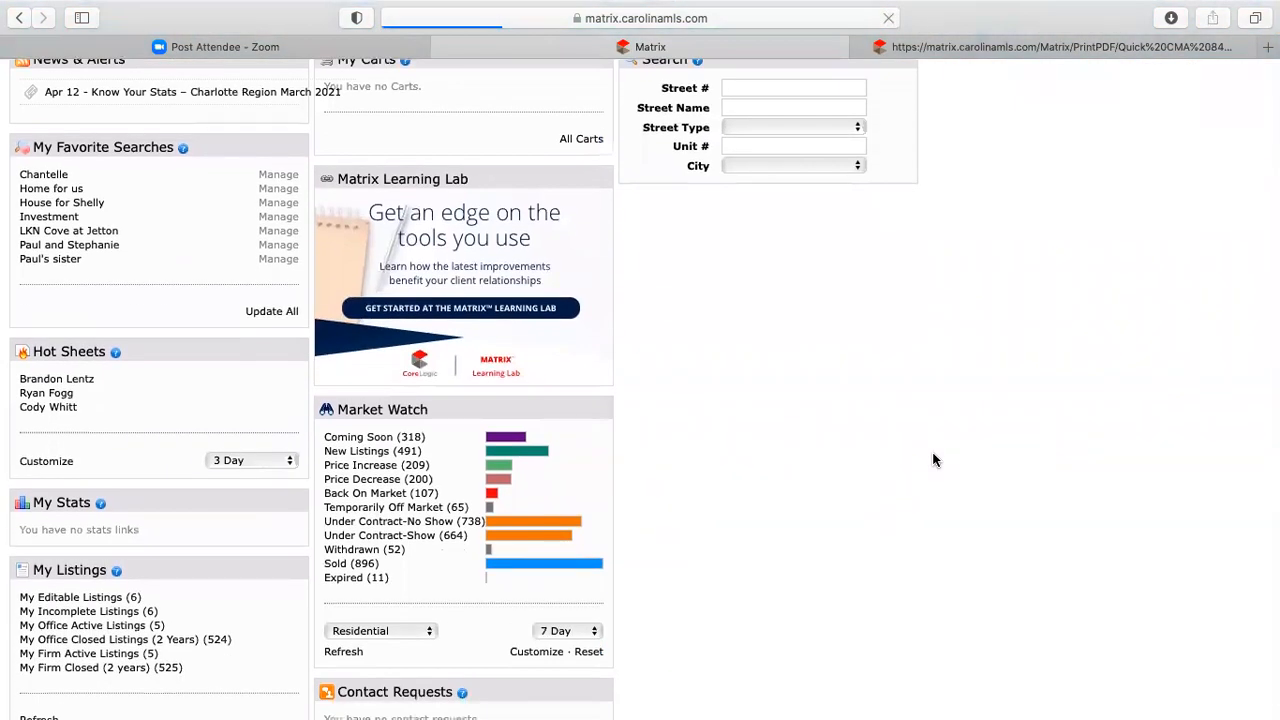
pyautogui.scroll(2, 932, 463)
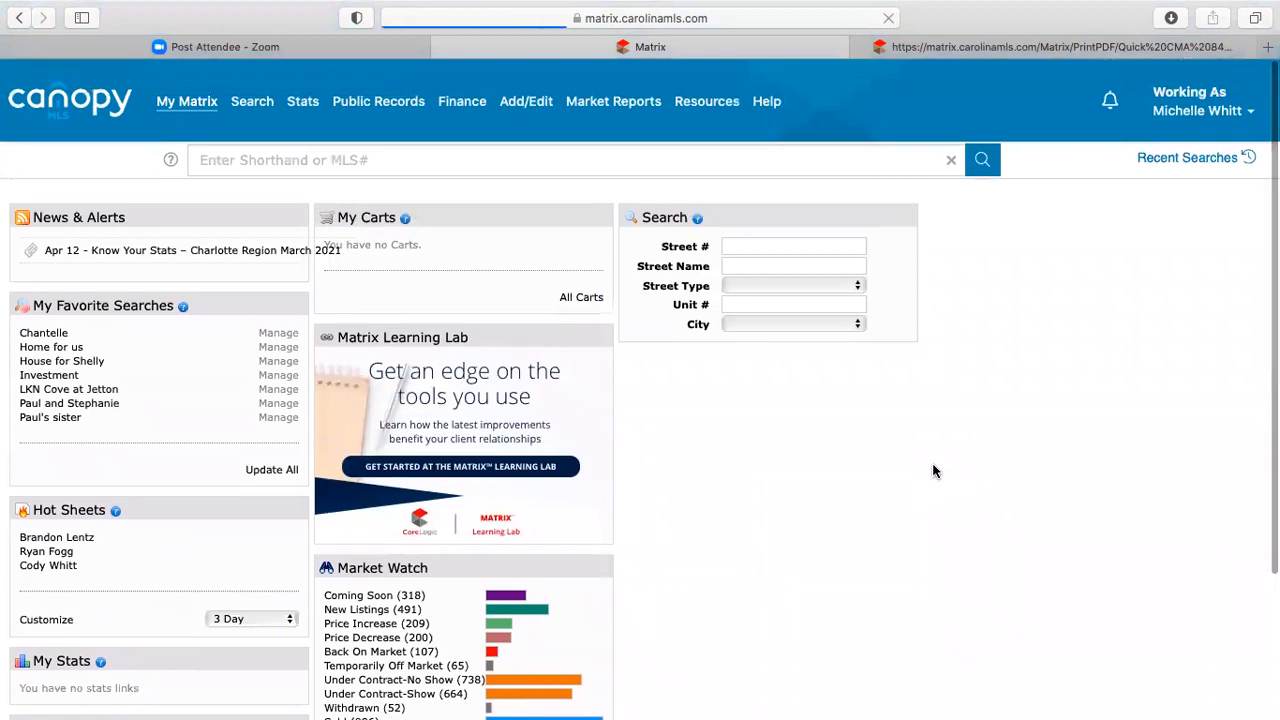
pyautogui.scroll(-2, 990, 505)
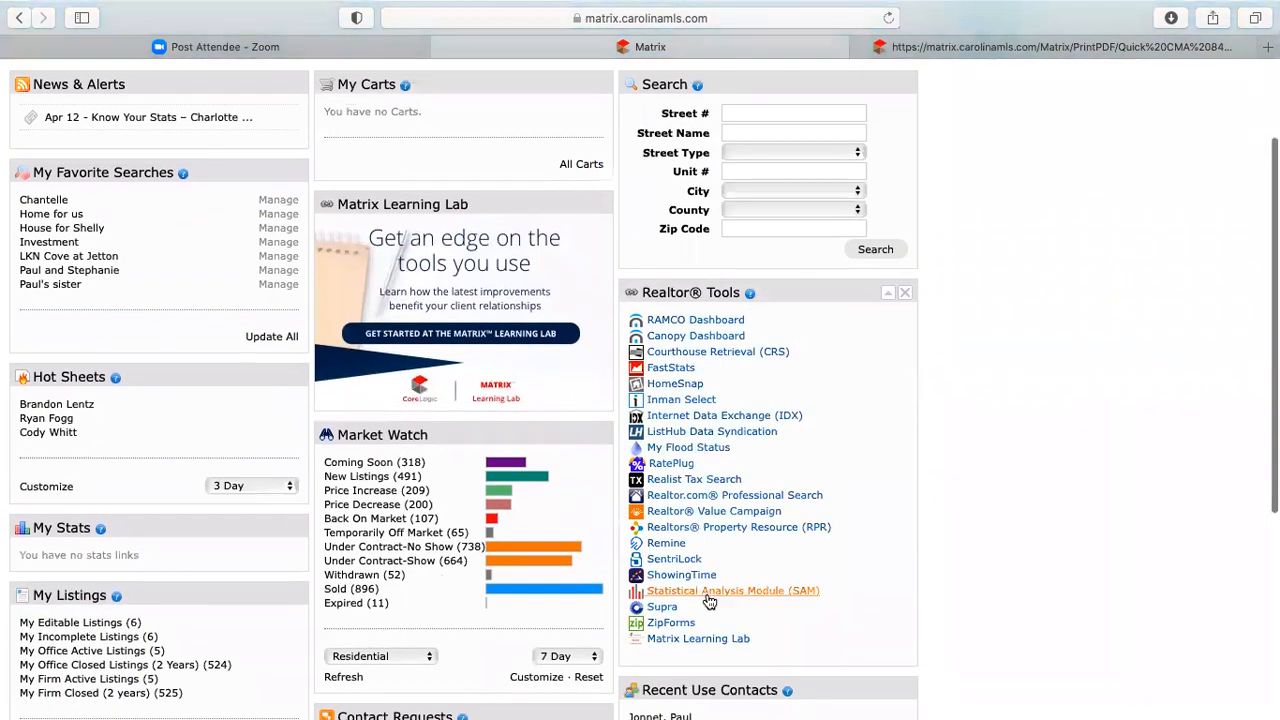
pyautogui.click(722, 531)
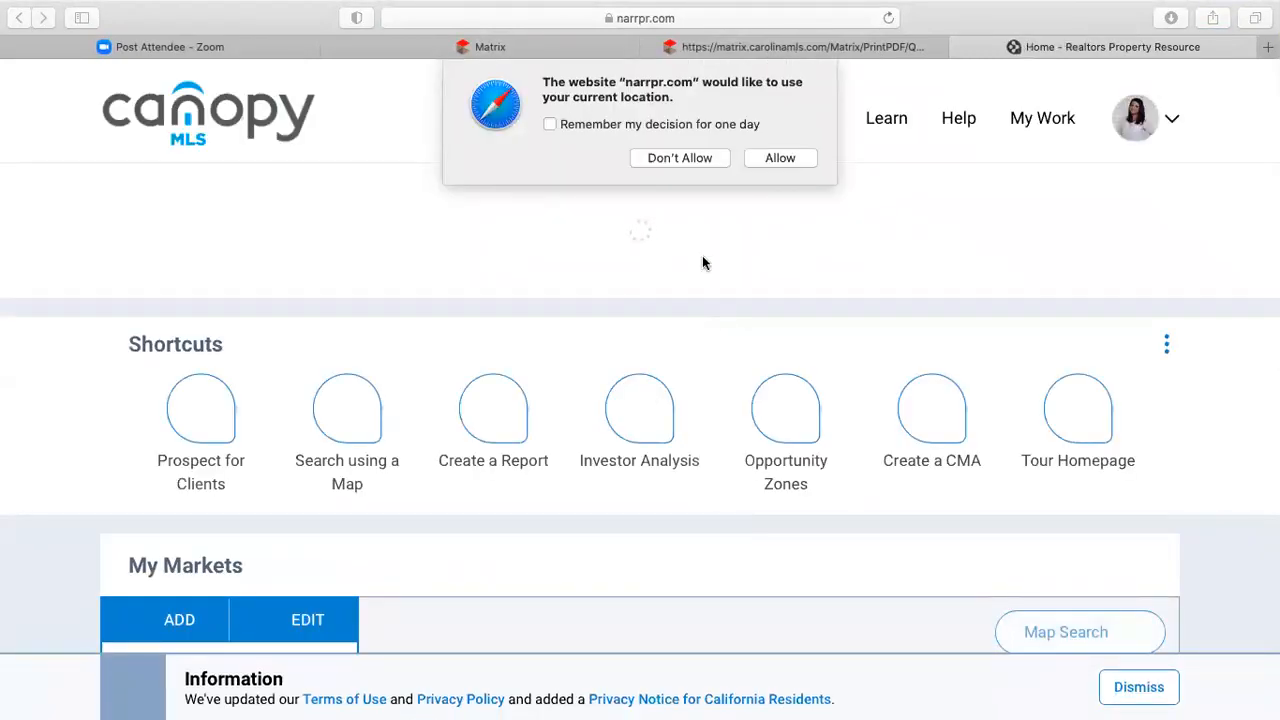
# - Decline the location request and dismiss the Welcome to RPR tour offer
pyautogui.click(681, 160)
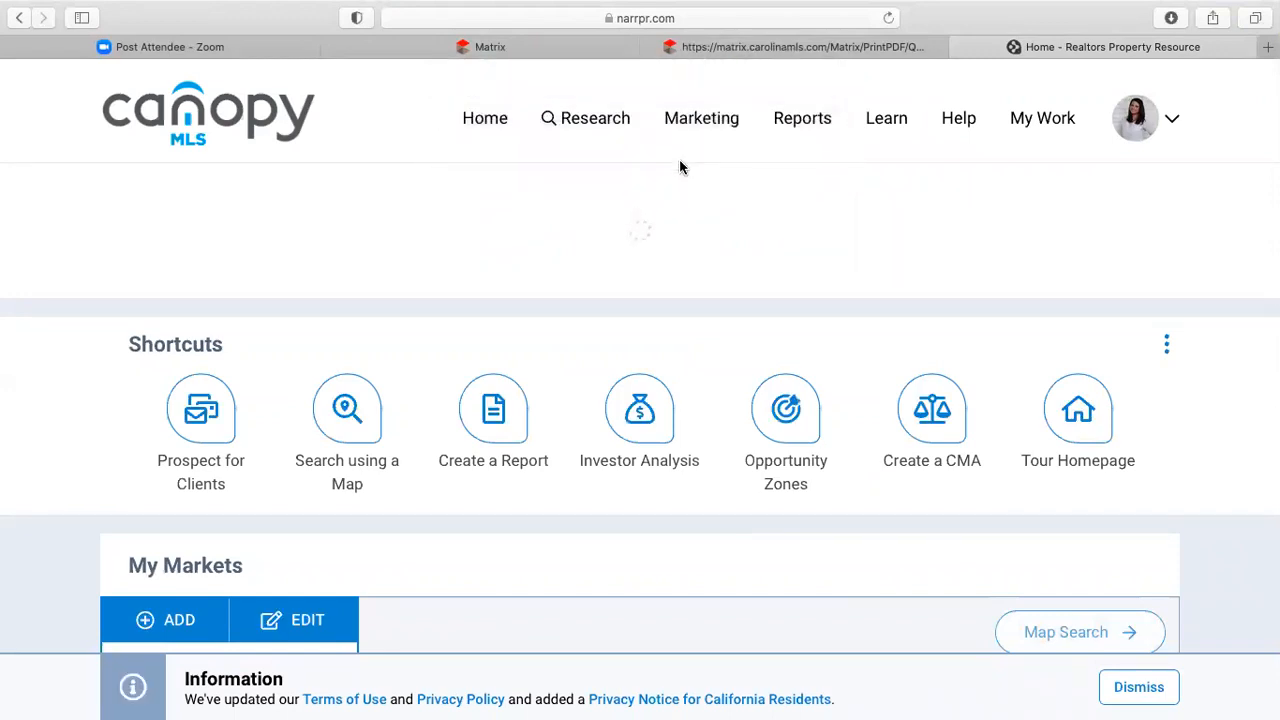
pyautogui.scroll(-3, 576, 296)
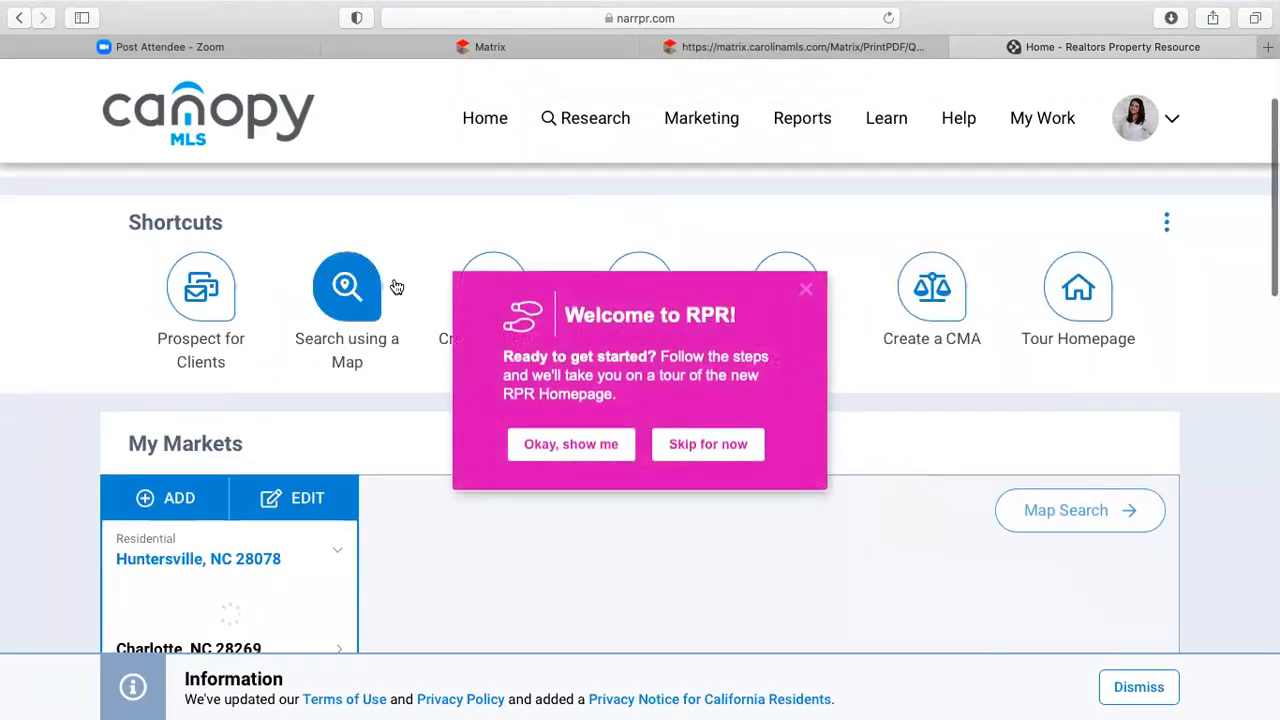
pyautogui.click(807, 291)
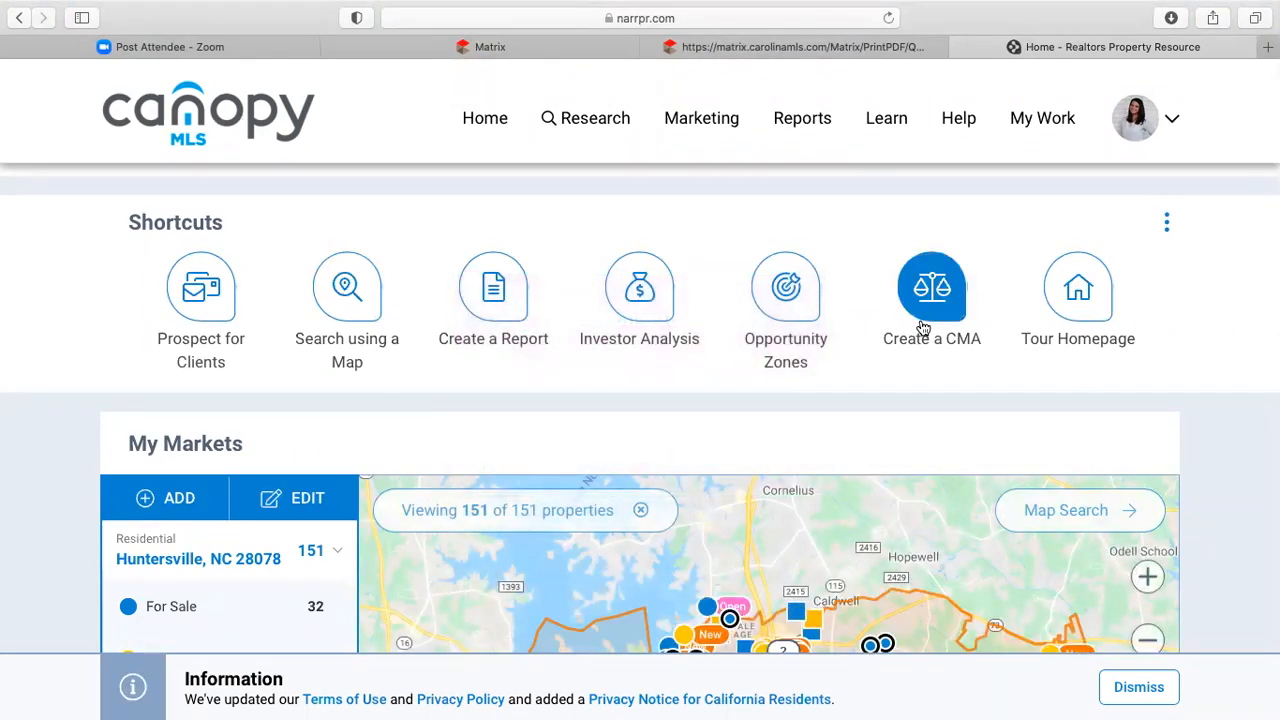
# - Get past the Create a CMA guide pop-ups and return to the top of the homepage
pyautogui.click(922, 328)
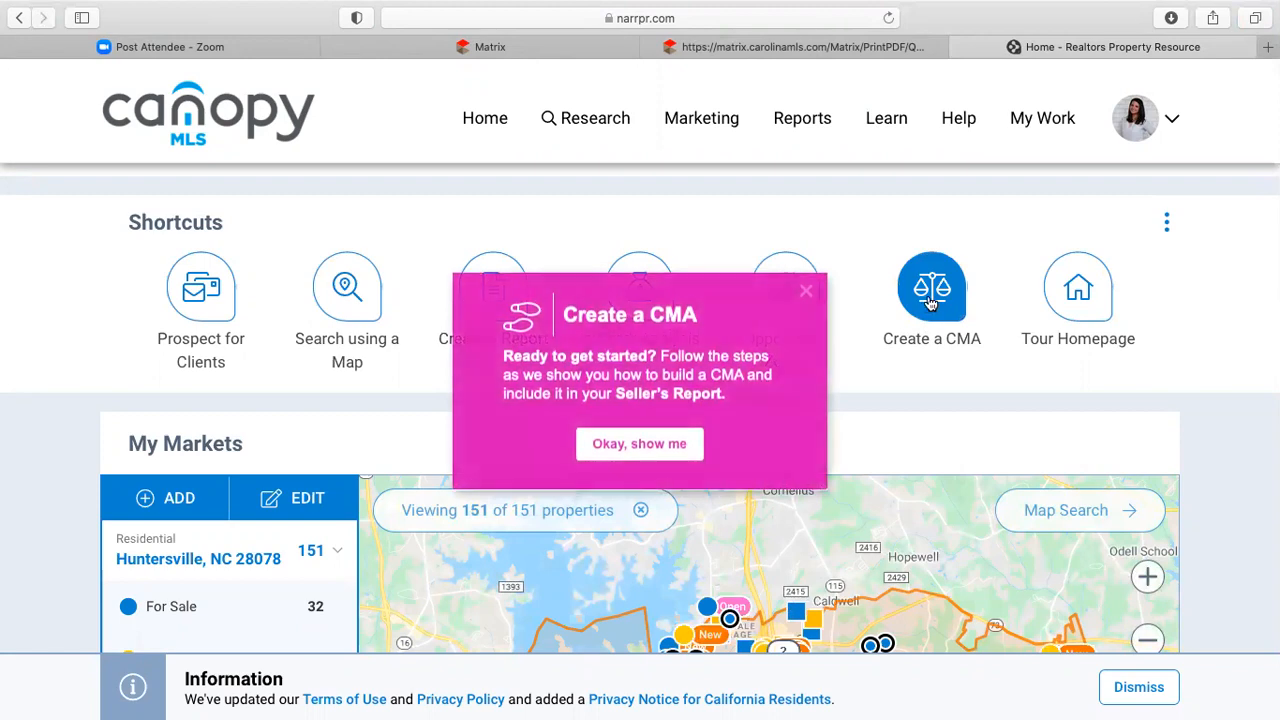
pyautogui.click(805, 292)
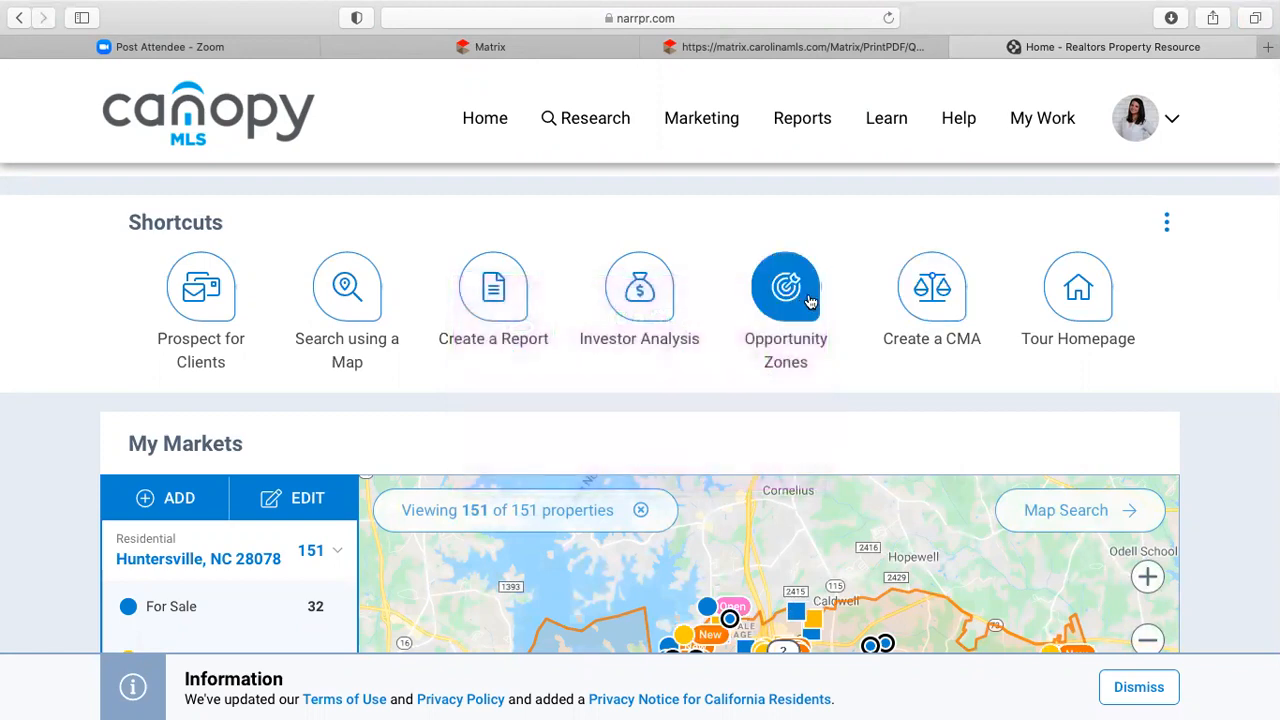
pyautogui.click(889, 300)
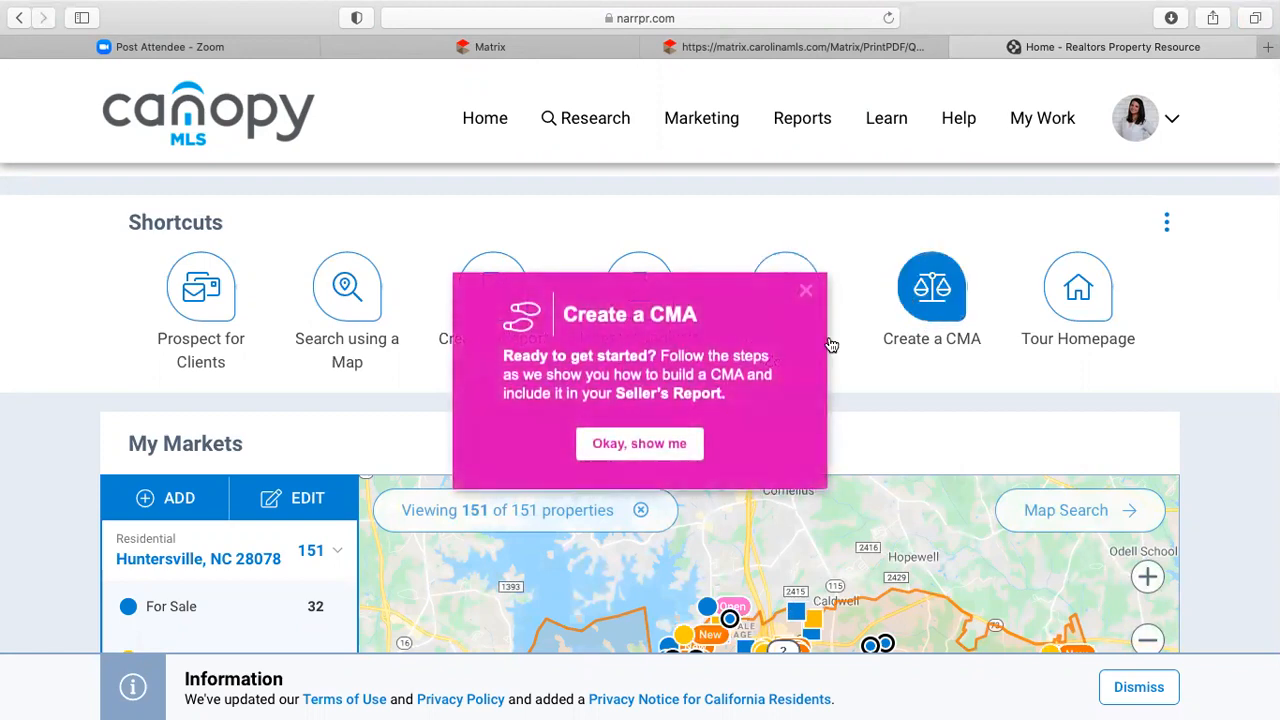
pyautogui.click(660, 452)
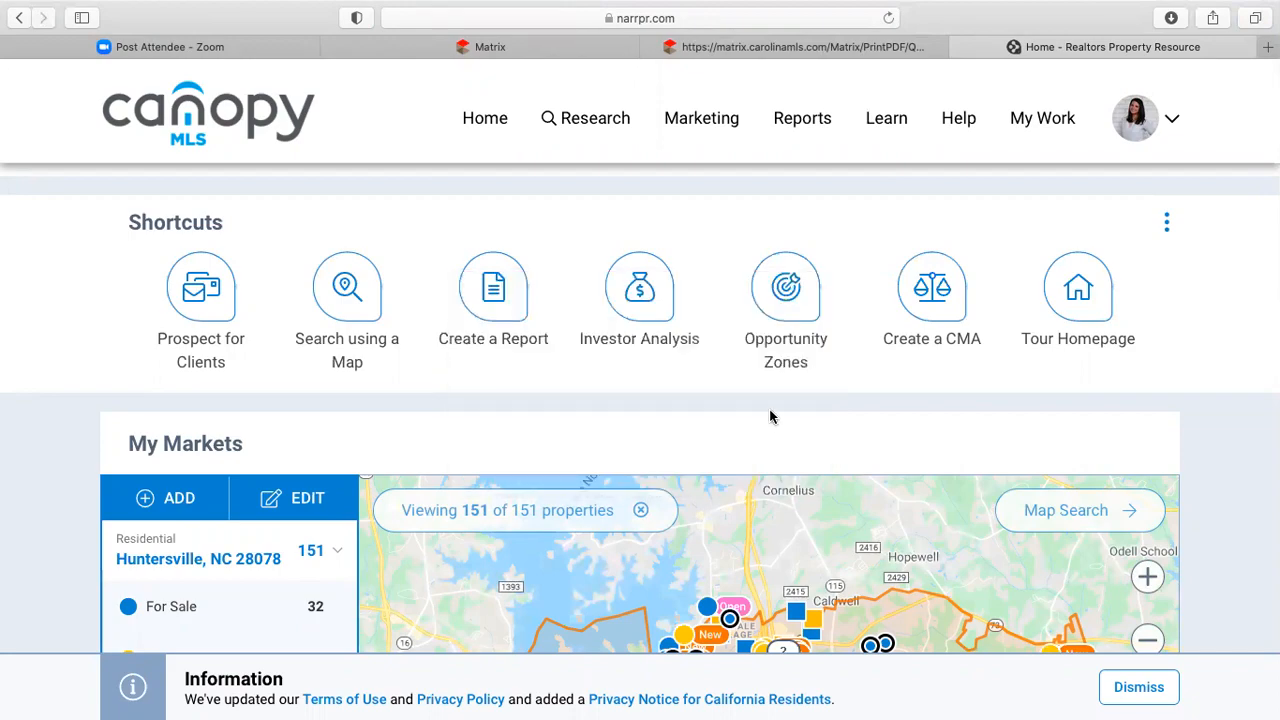
pyautogui.scroll(-5, 770, 417)
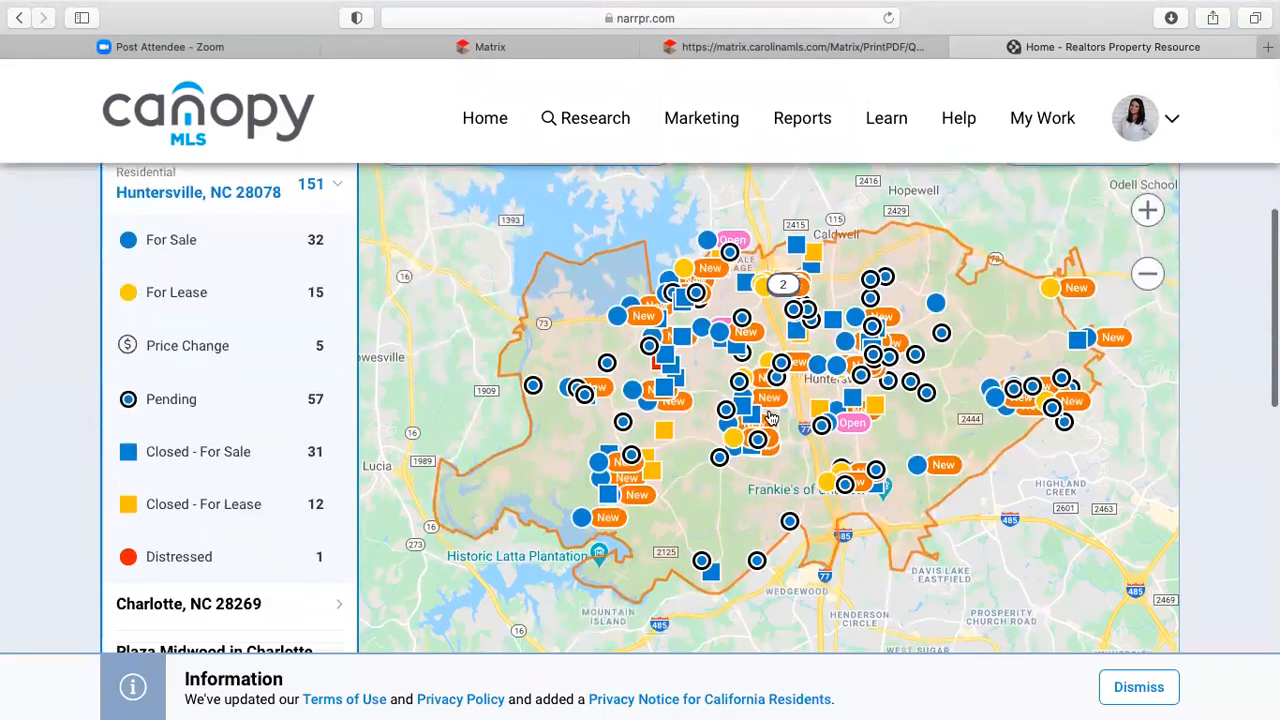
pyautogui.scroll(5, 770, 417)
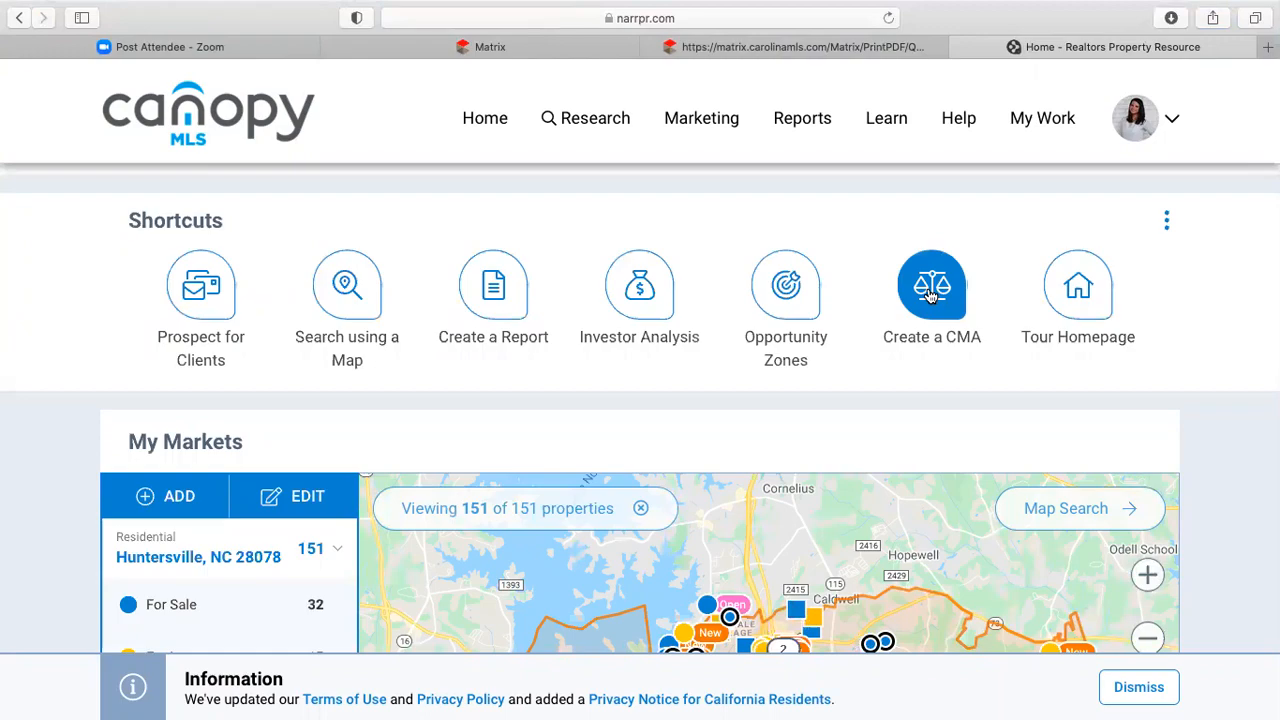
pyautogui.scroll(-8, 640, 377)
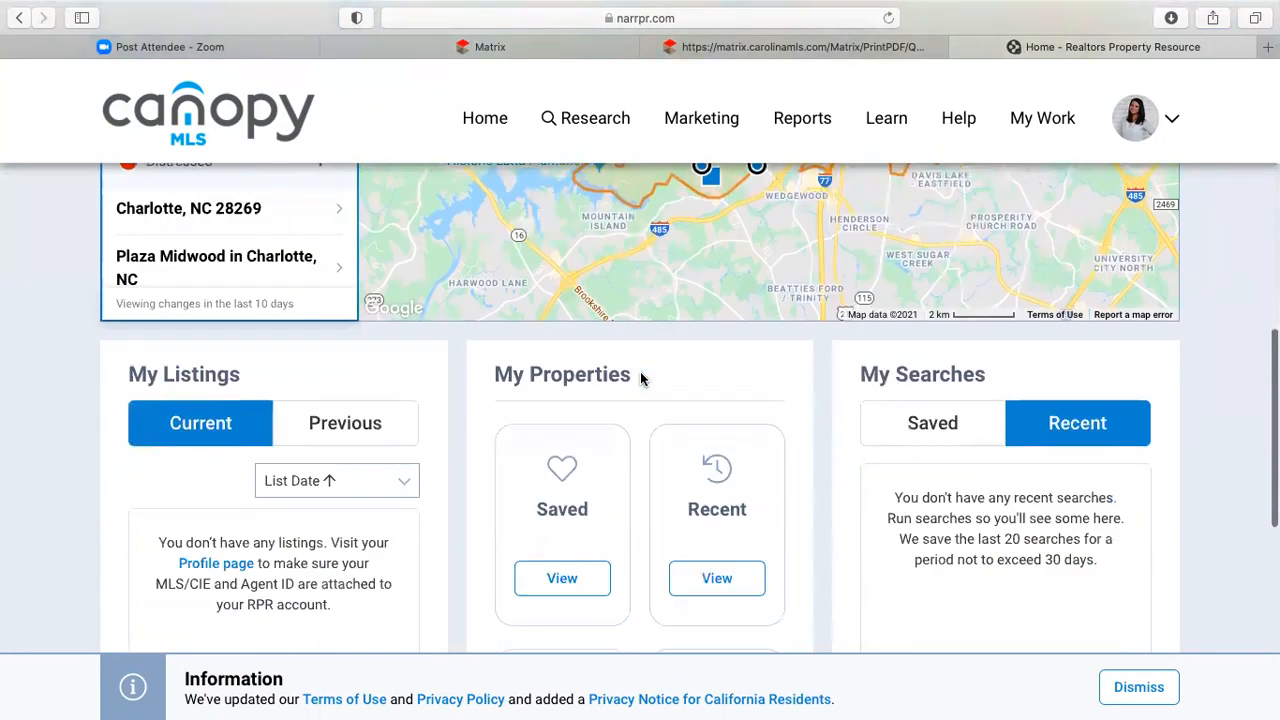
pyautogui.scroll(-3, 640, 378)
pyautogui.scroll(4, 640, 378)
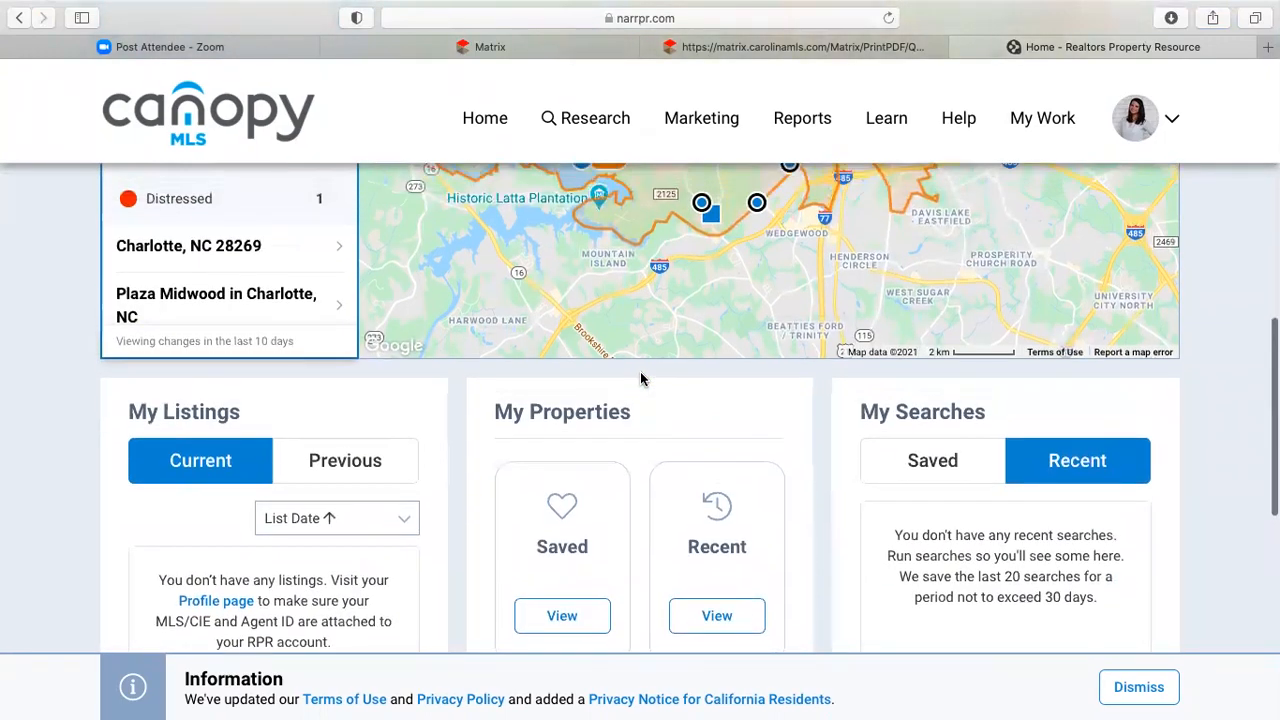
pyautogui.scroll(7, 641, 378)
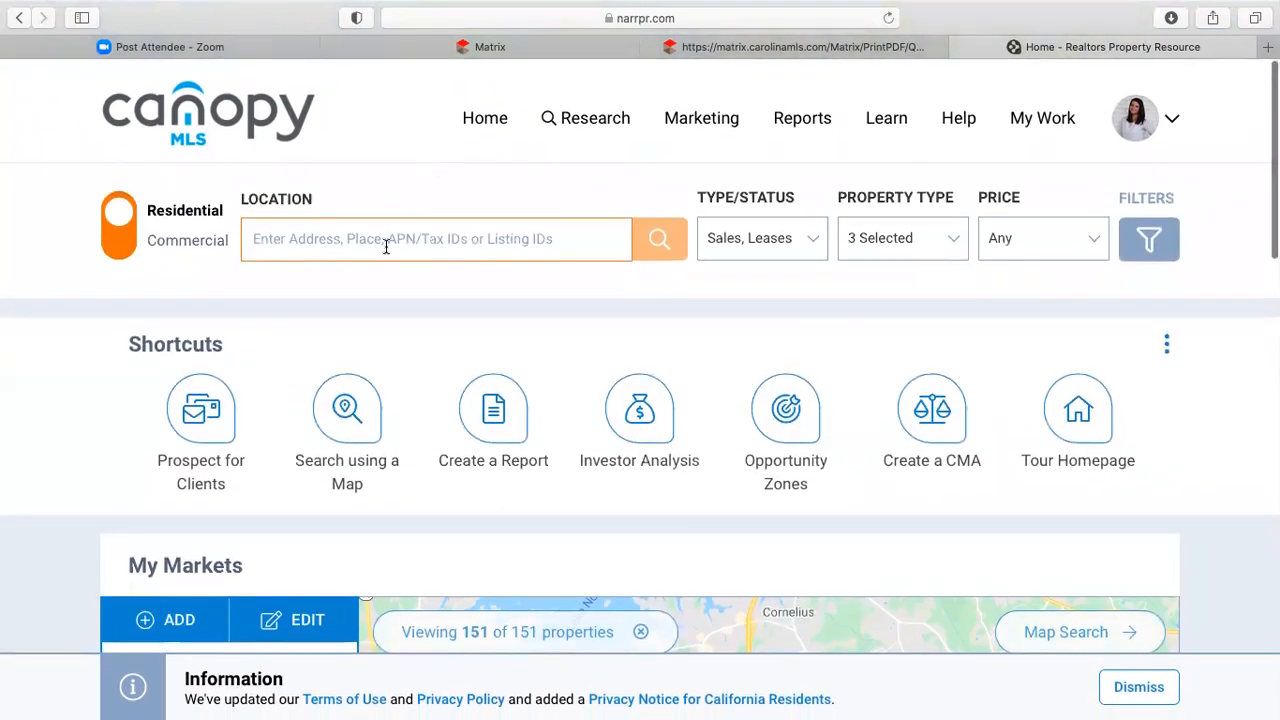
pyautogui.click(386, 246)
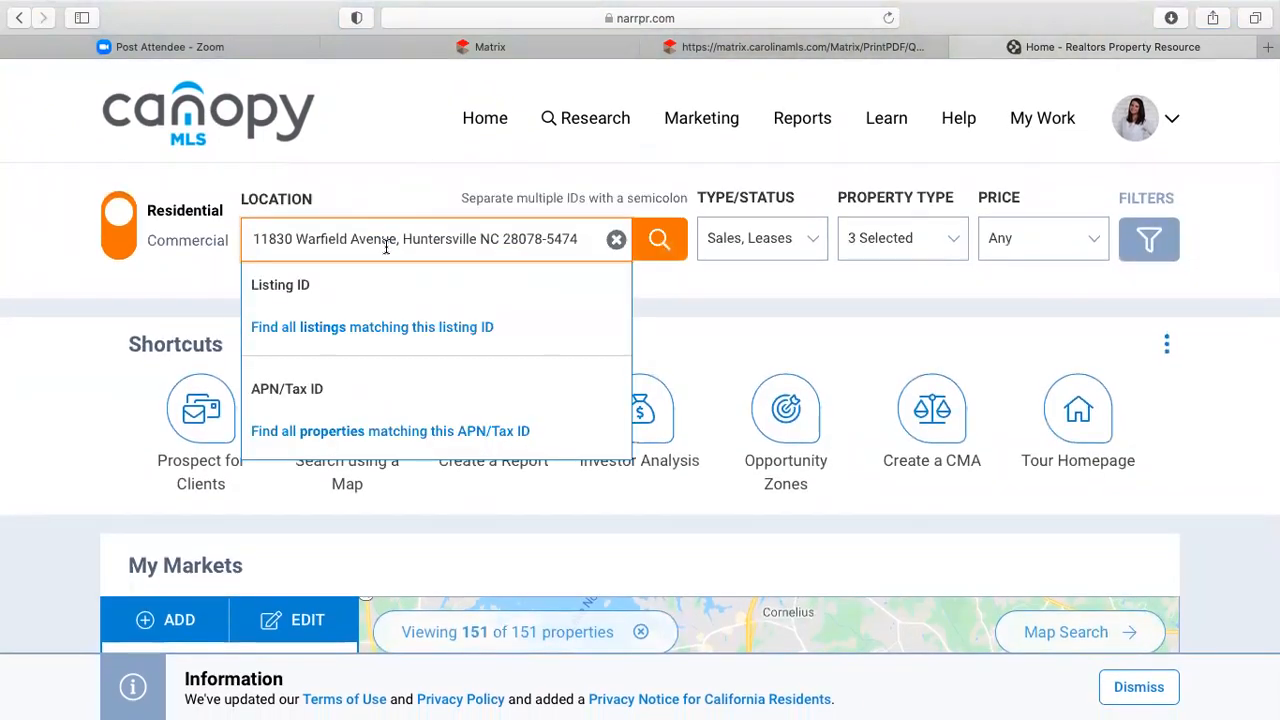
pyautogui.click(670, 238)
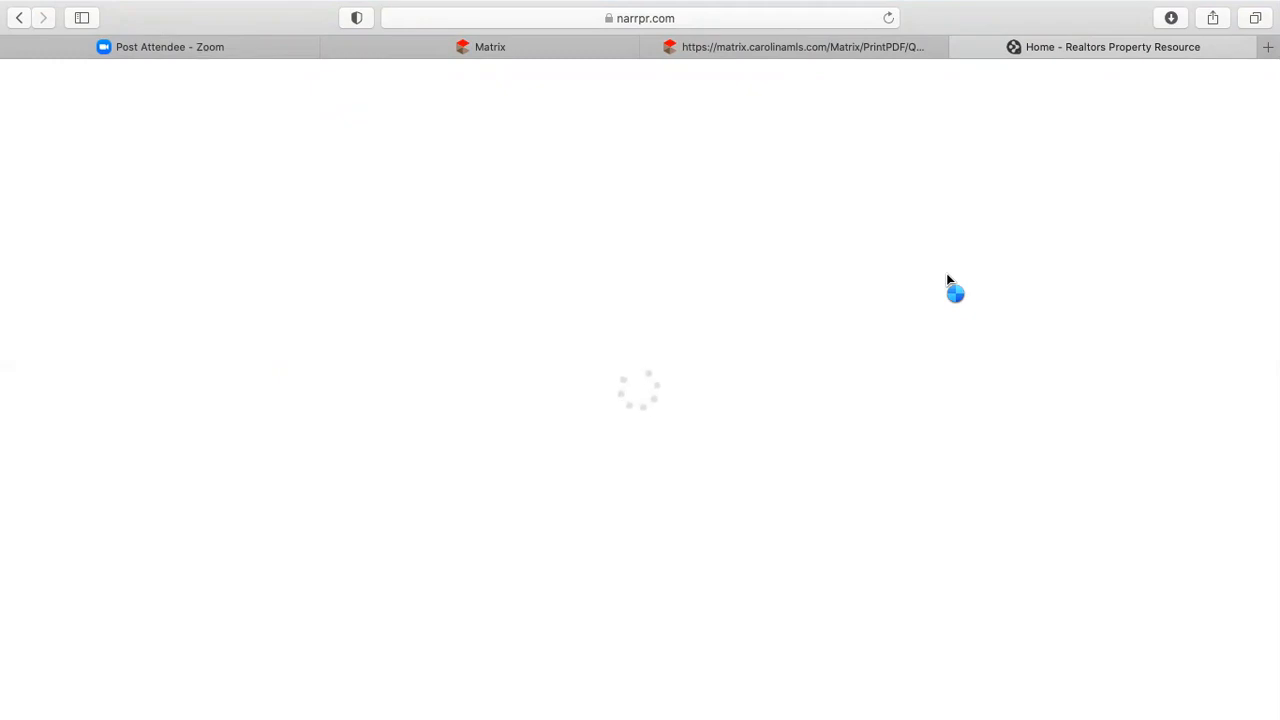
pyautogui.moveTo(746, 6)
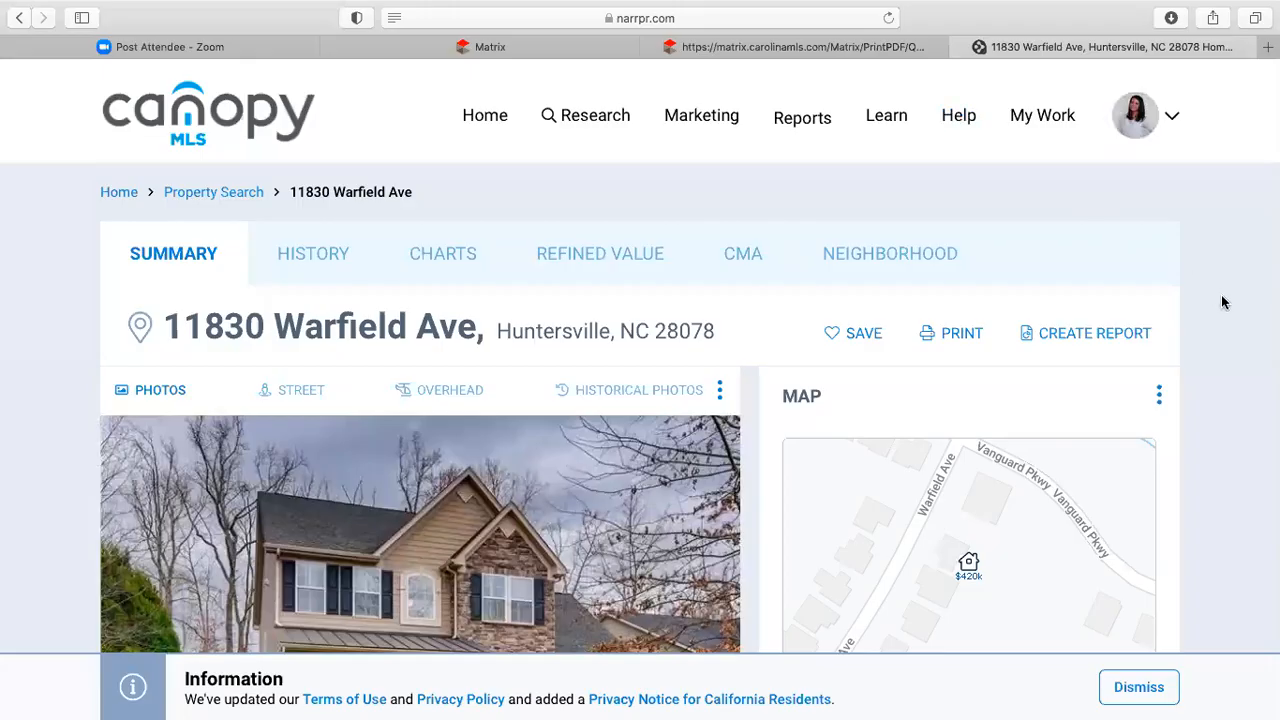
pyautogui.scroll(-1, 1221, 302)
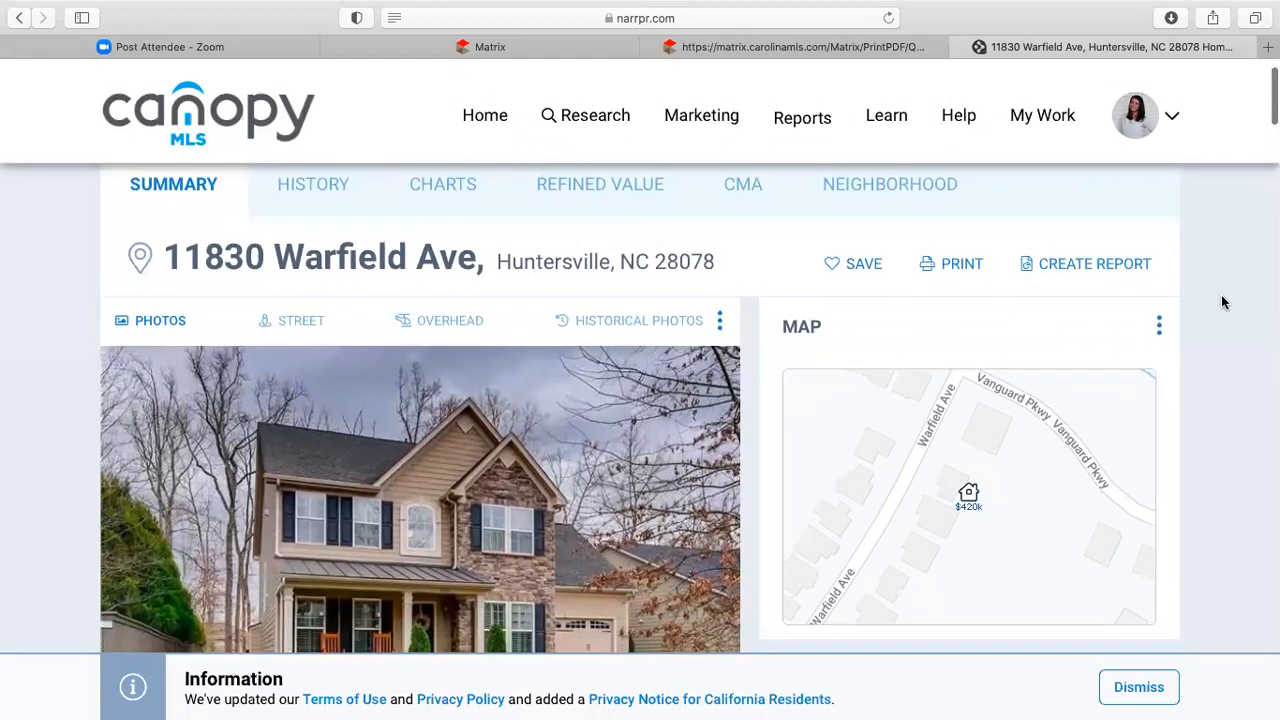
pyautogui.scroll(-5, 1221, 302)
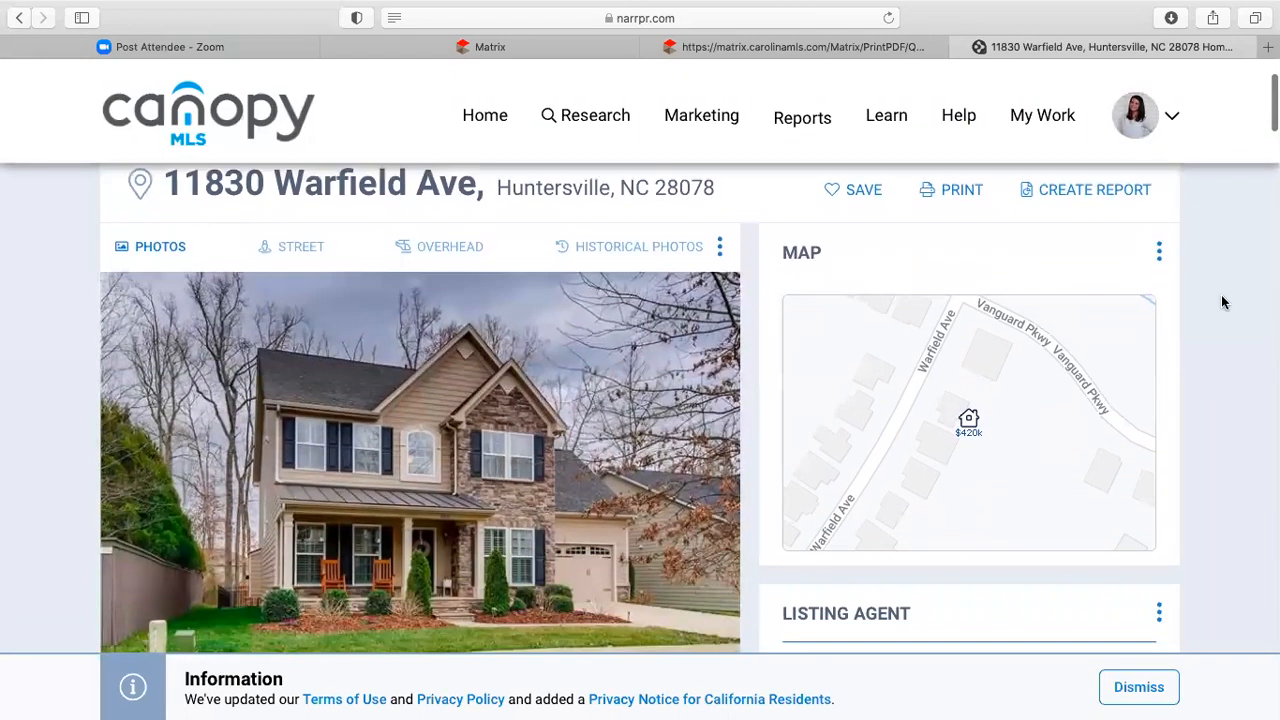
pyautogui.scroll(-5, 1221, 292)
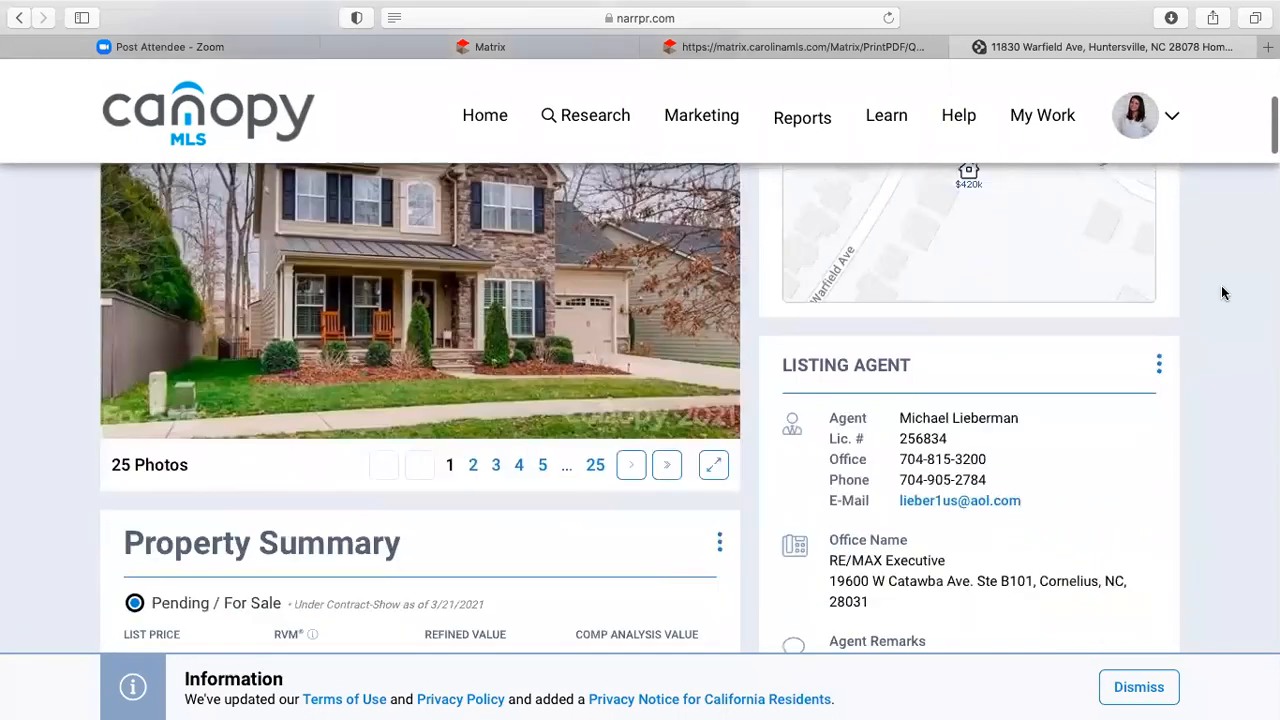
pyautogui.scroll(-2, 1221, 292)
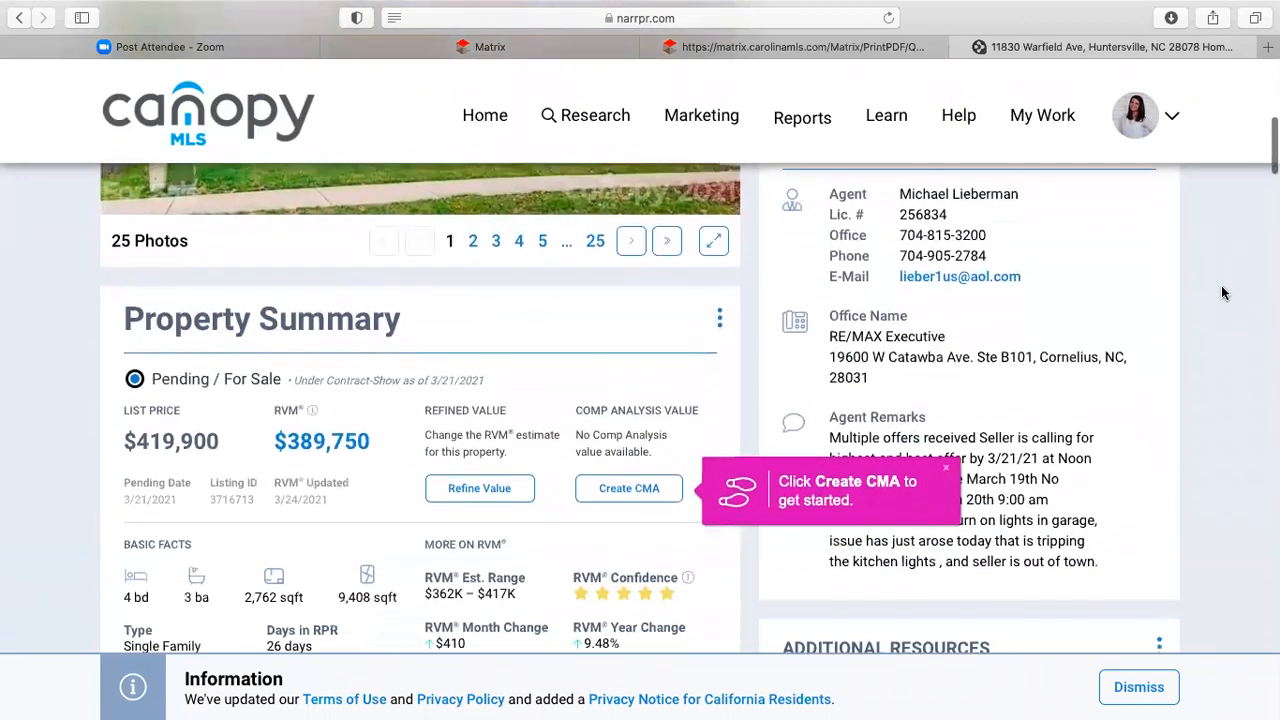
pyautogui.scroll(2, 1221, 292)
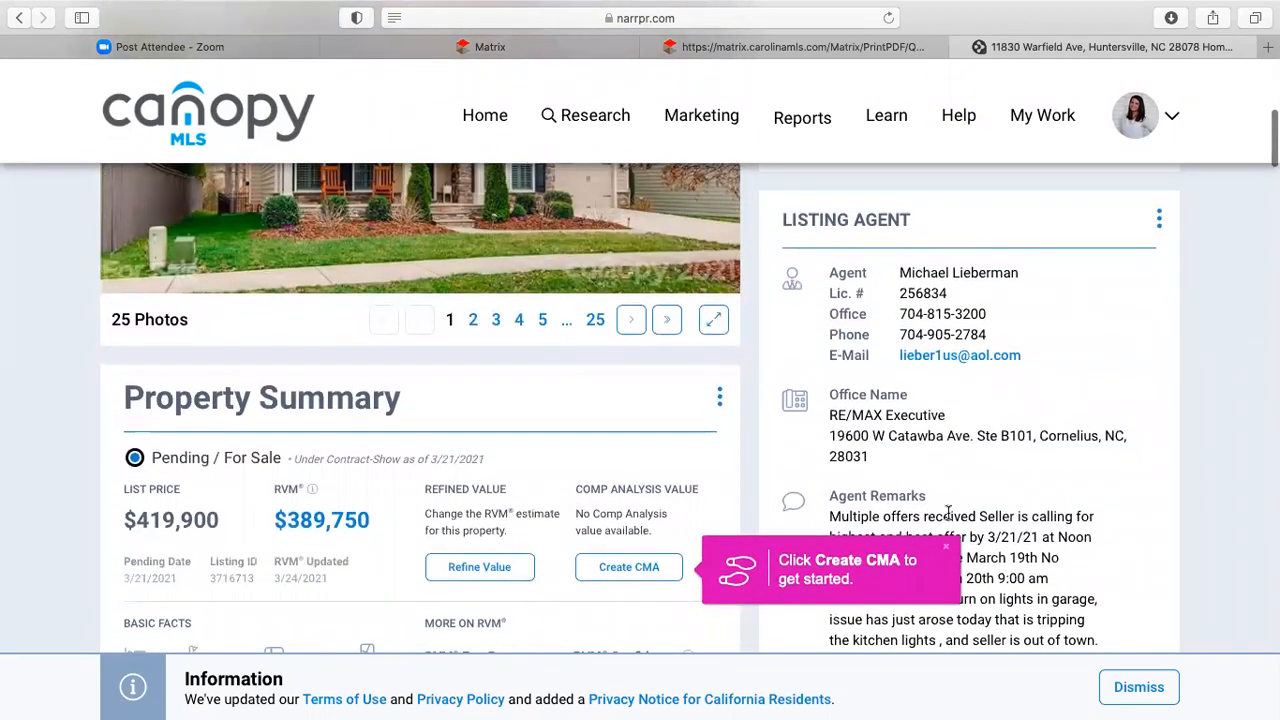
pyautogui.scroll(-4, 1173, 488)
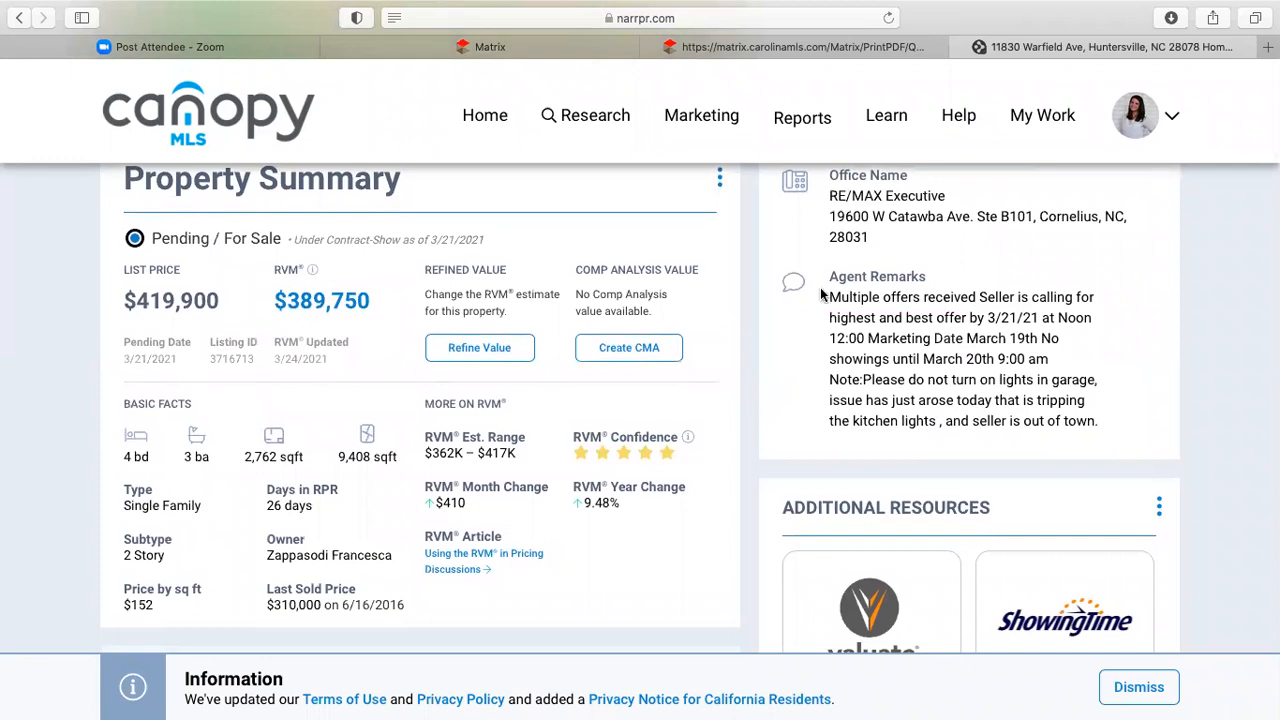
pyautogui.scroll(-10, 674, 470)
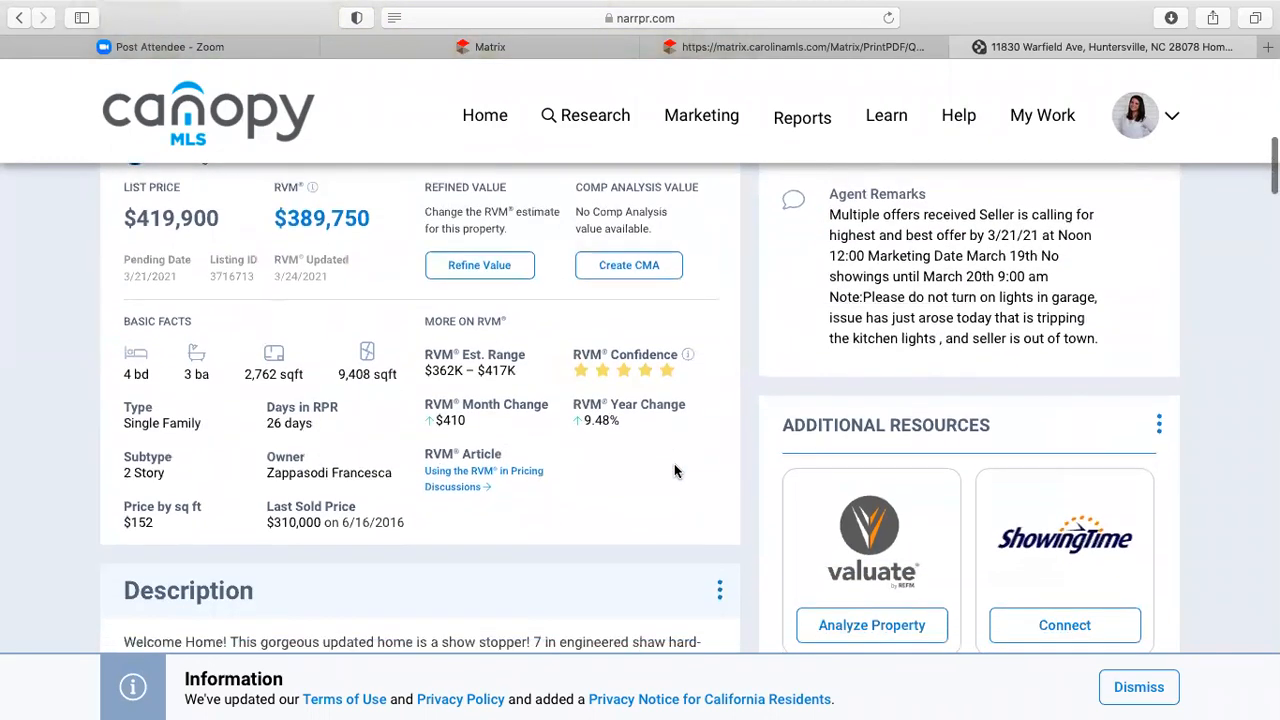
pyautogui.scroll(-3, 674, 463)
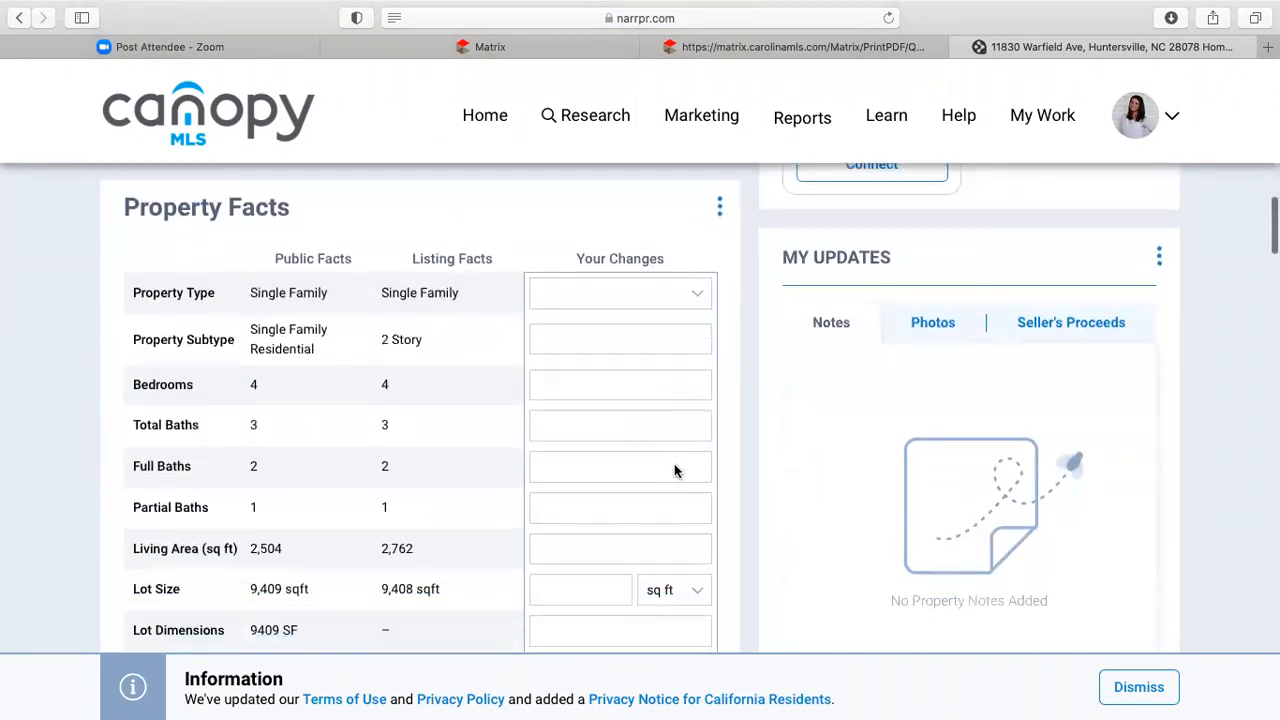
pyautogui.scroll(-2, 674, 463)
pyautogui.scroll(-5, 674, 465)
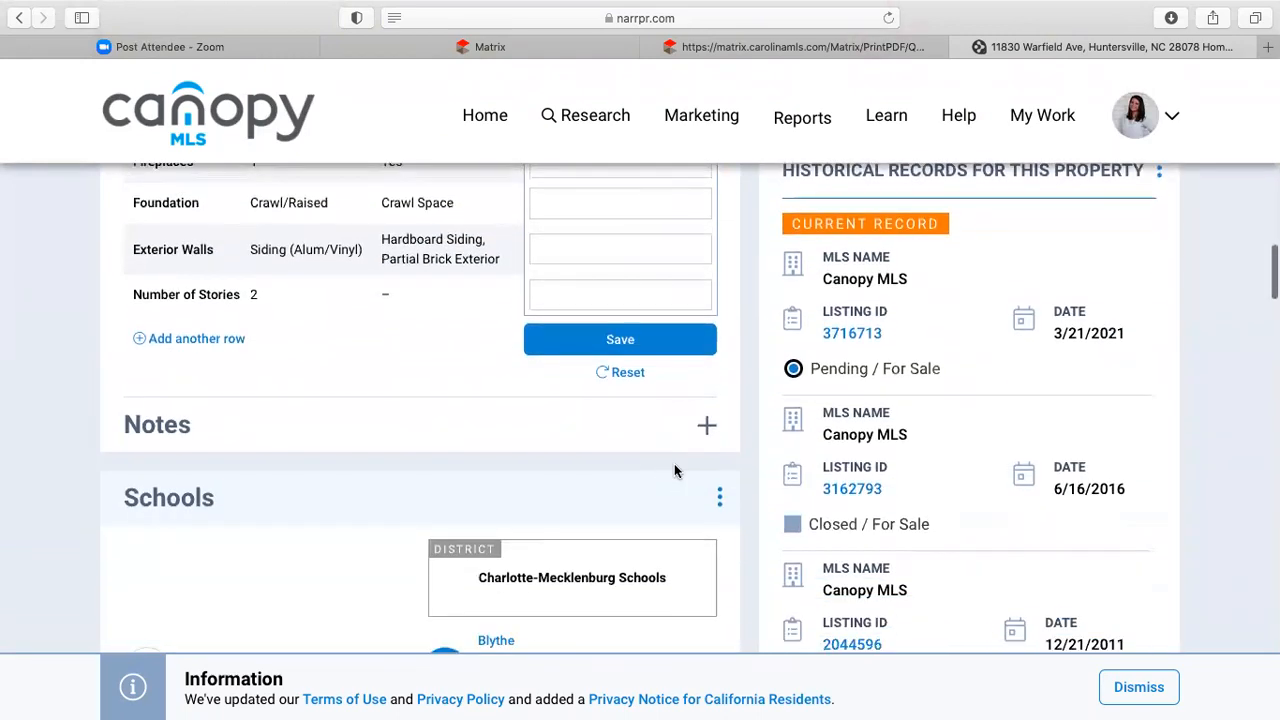
pyautogui.scroll(-2, 674, 471)
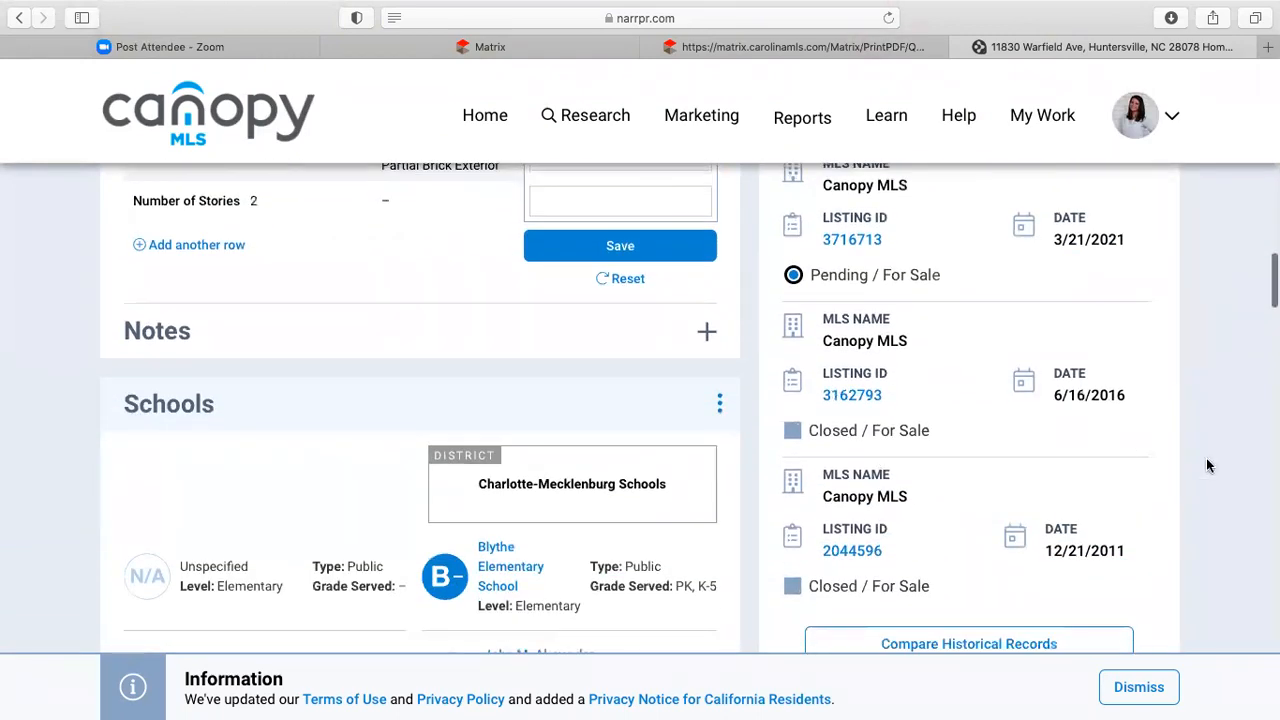
pyautogui.scroll(-3, 1233, 474)
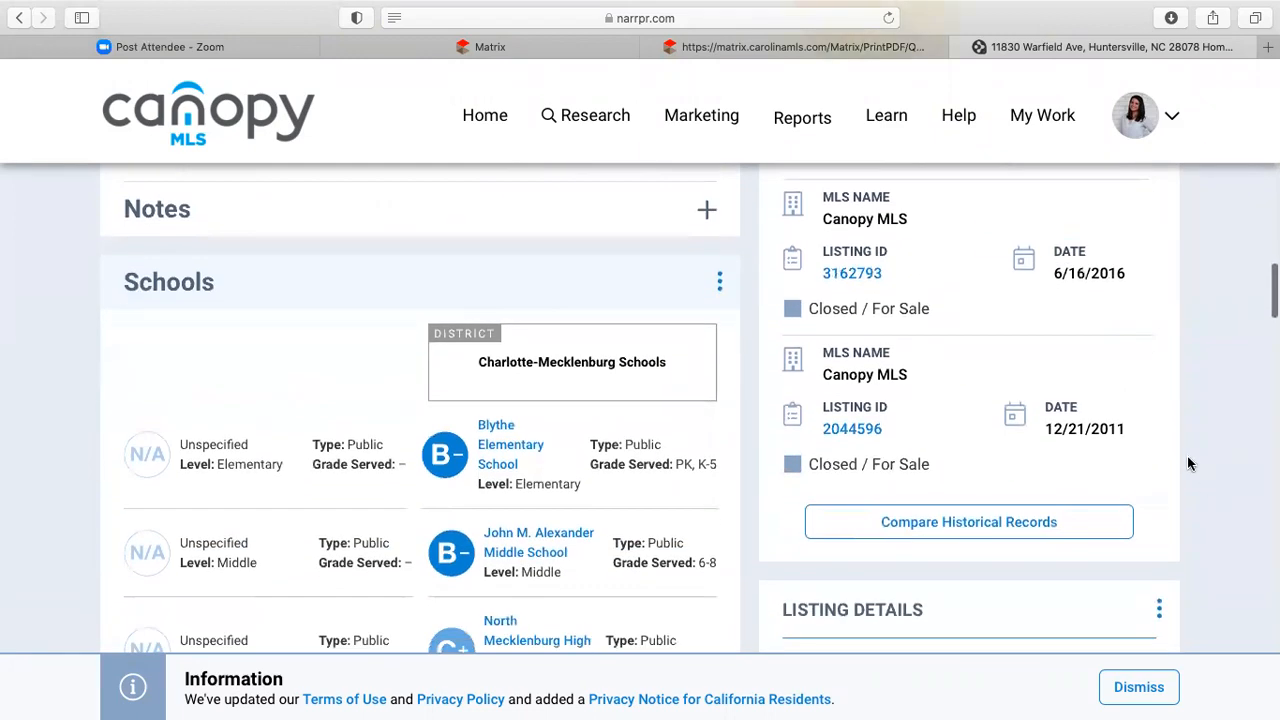
pyautogui.scroll(-5, 1188, 465)
pyautogui.scroll(-5, 608, 500)
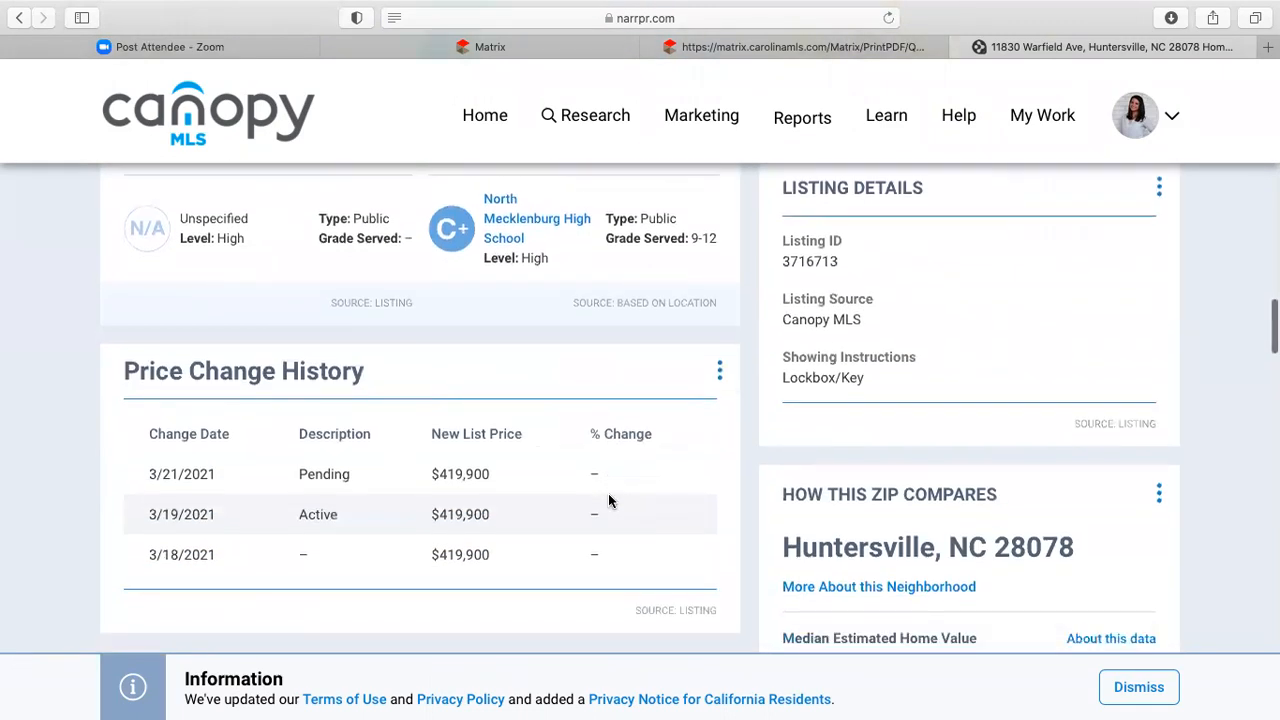
pyautogui.scroll(-8, 568, 463)
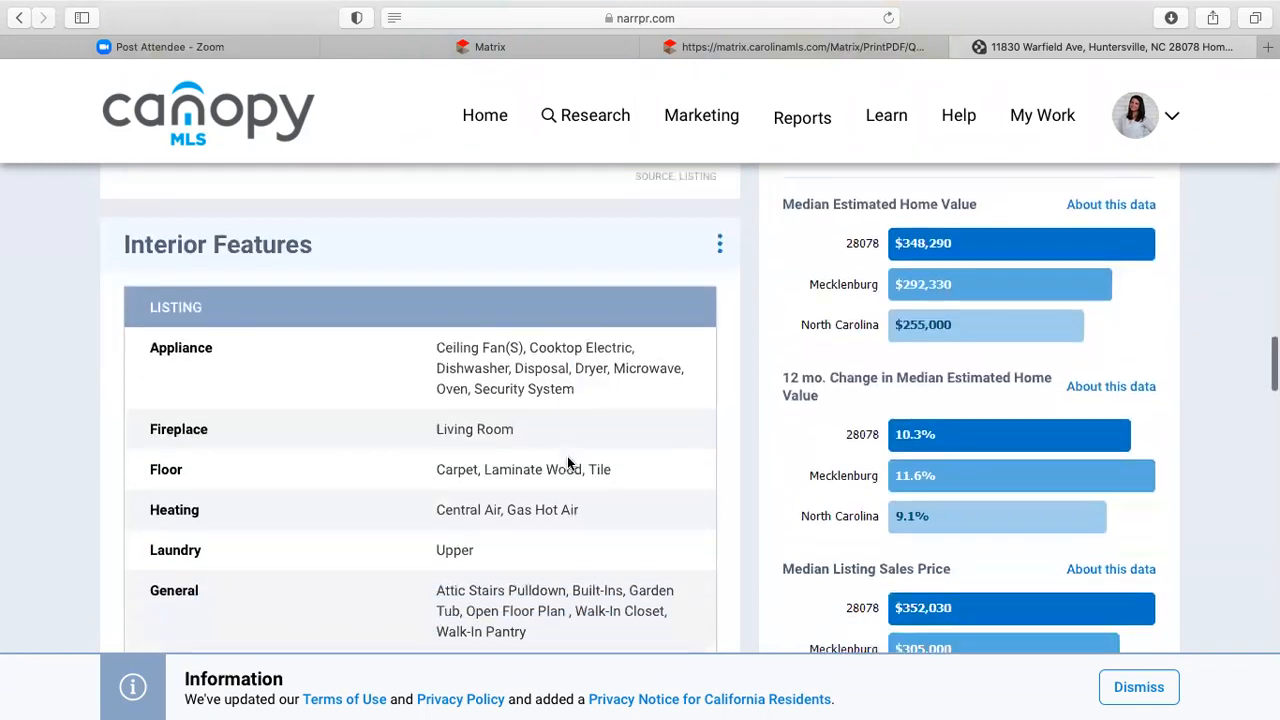
pyautogui.scroll(2, 568, 463)
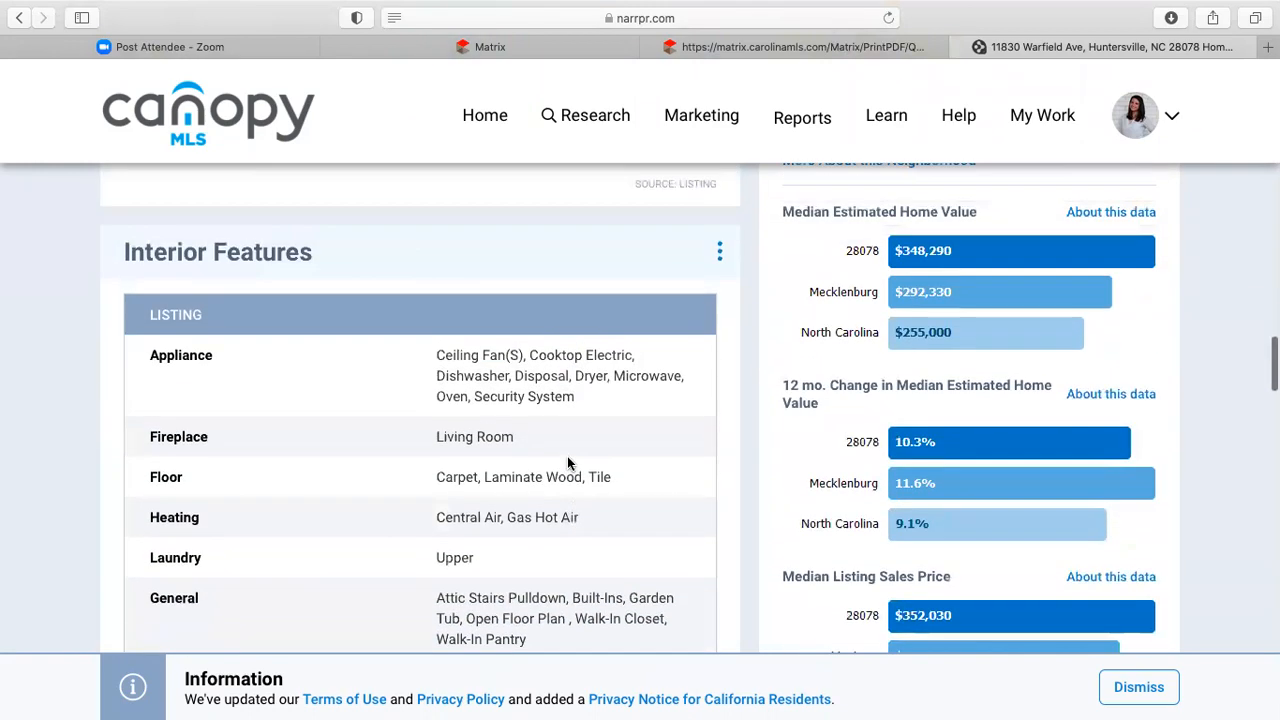
pyautogui.scroll(2, 826, 368)
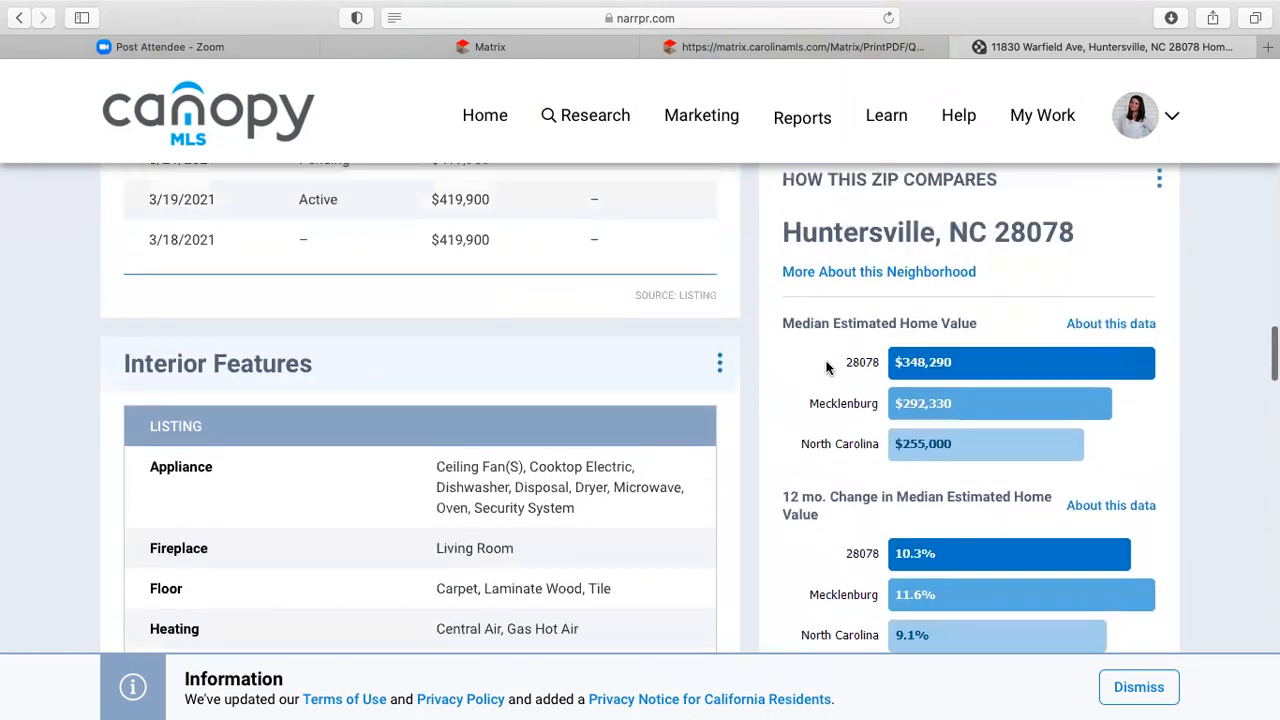
pyautogui.scroll(-5, 828, 430)
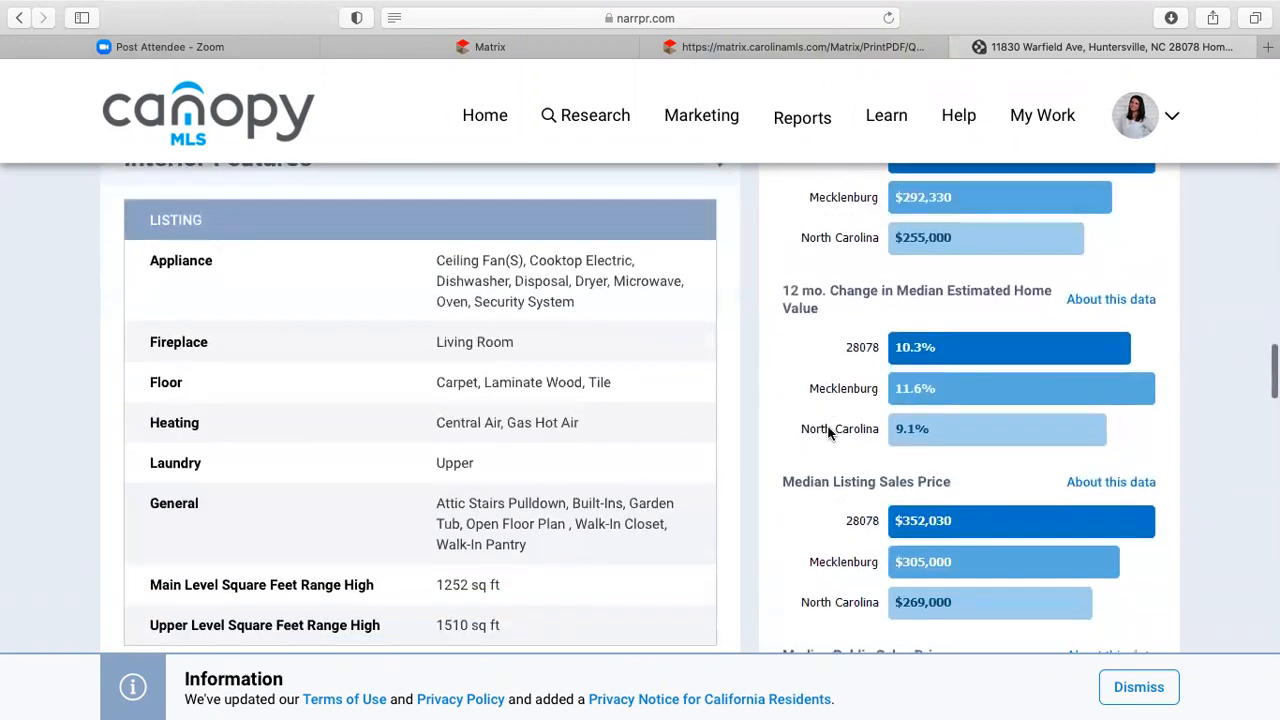
pyautogui.scroll(-8, 828, 432)
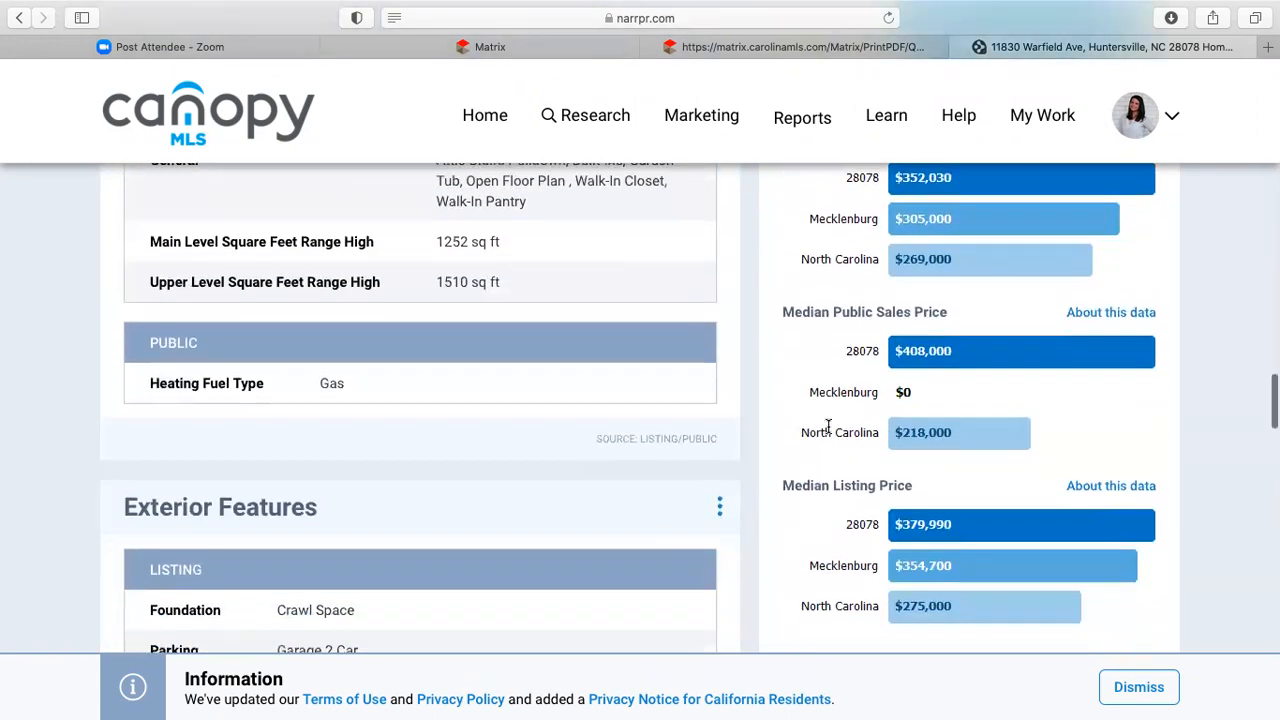
pyautogui.scroll(-7, 828, 432)
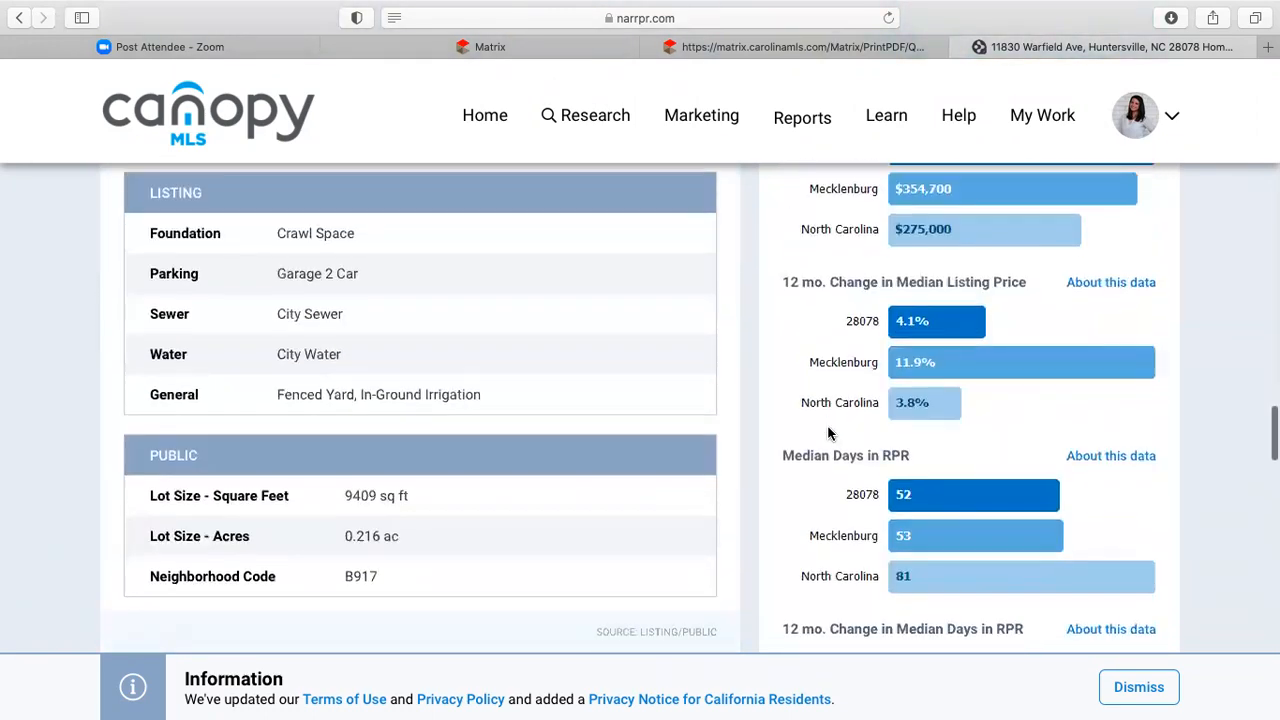
pyautogui.scroll(-7, 503, 430)
pyautogui.scroll(20, 503, 430)
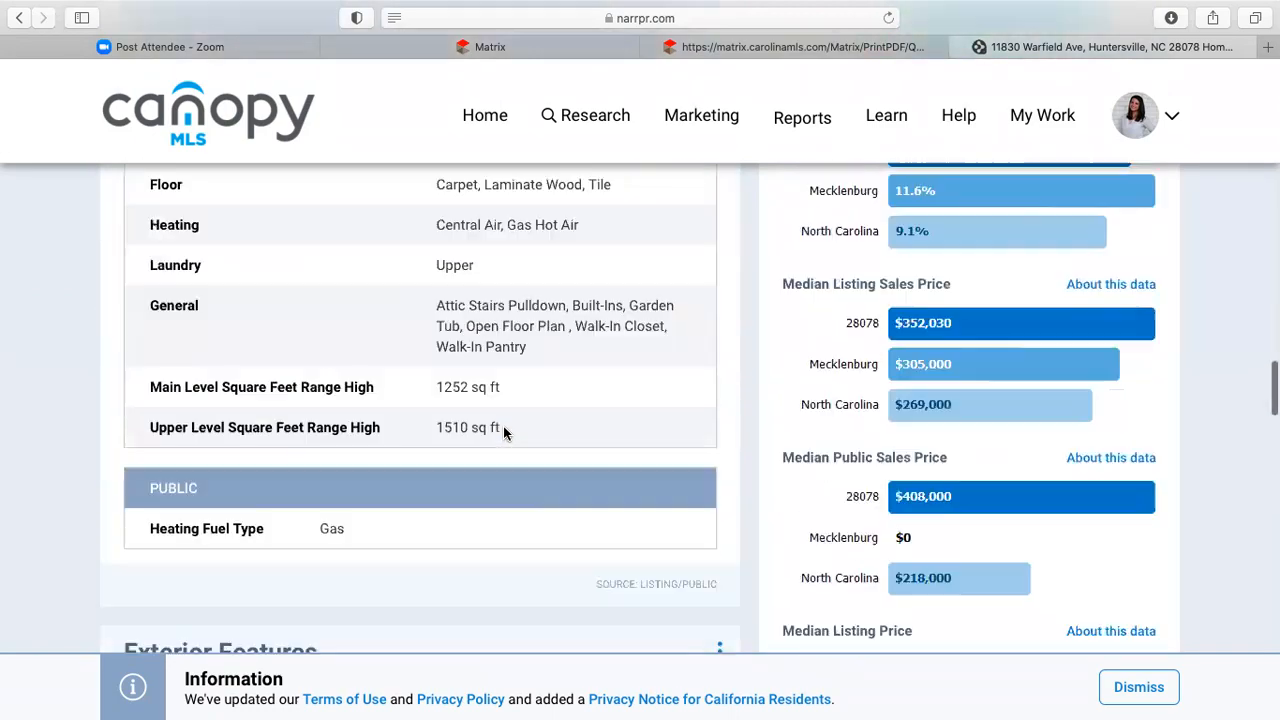
pyautogui.scroll(20, 503, 426)
pyautogui.scroll(-12, 503, 426)
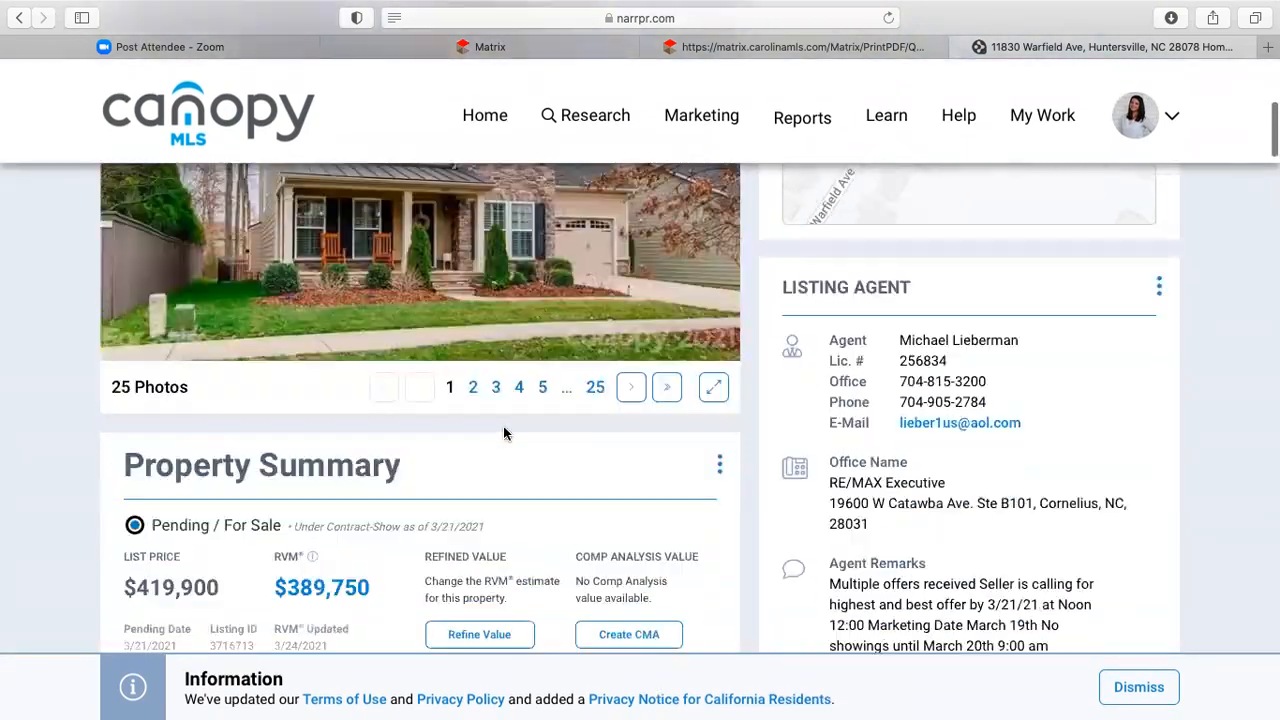
pyautogui.scroll(-3, 503, 426)
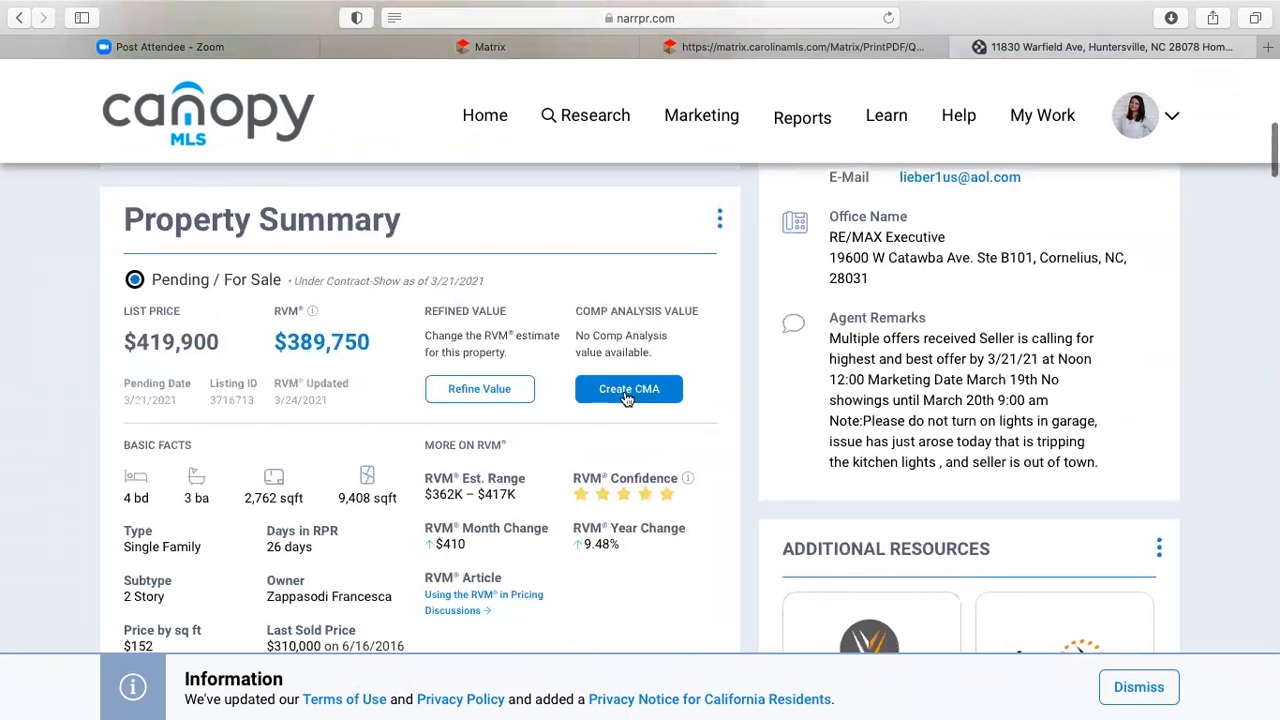
pyautogui.click(624, 393)
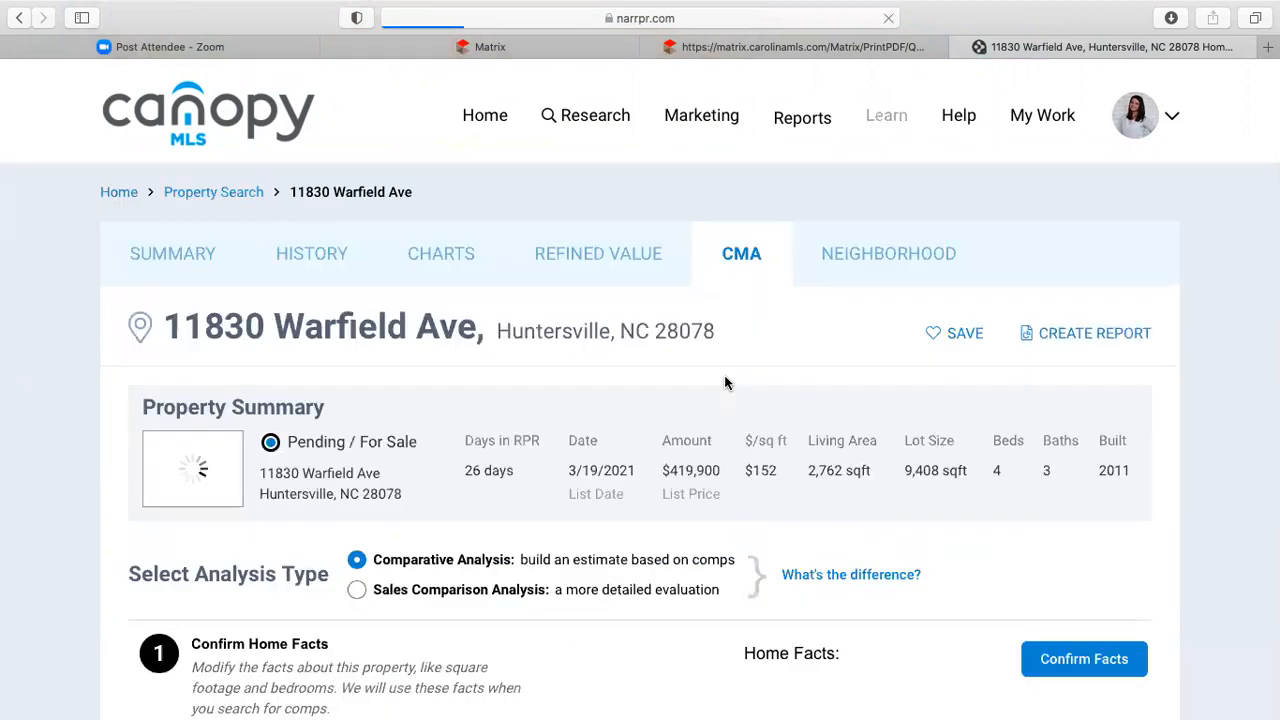
pyautogui.scroll(-5, 1245, 499)
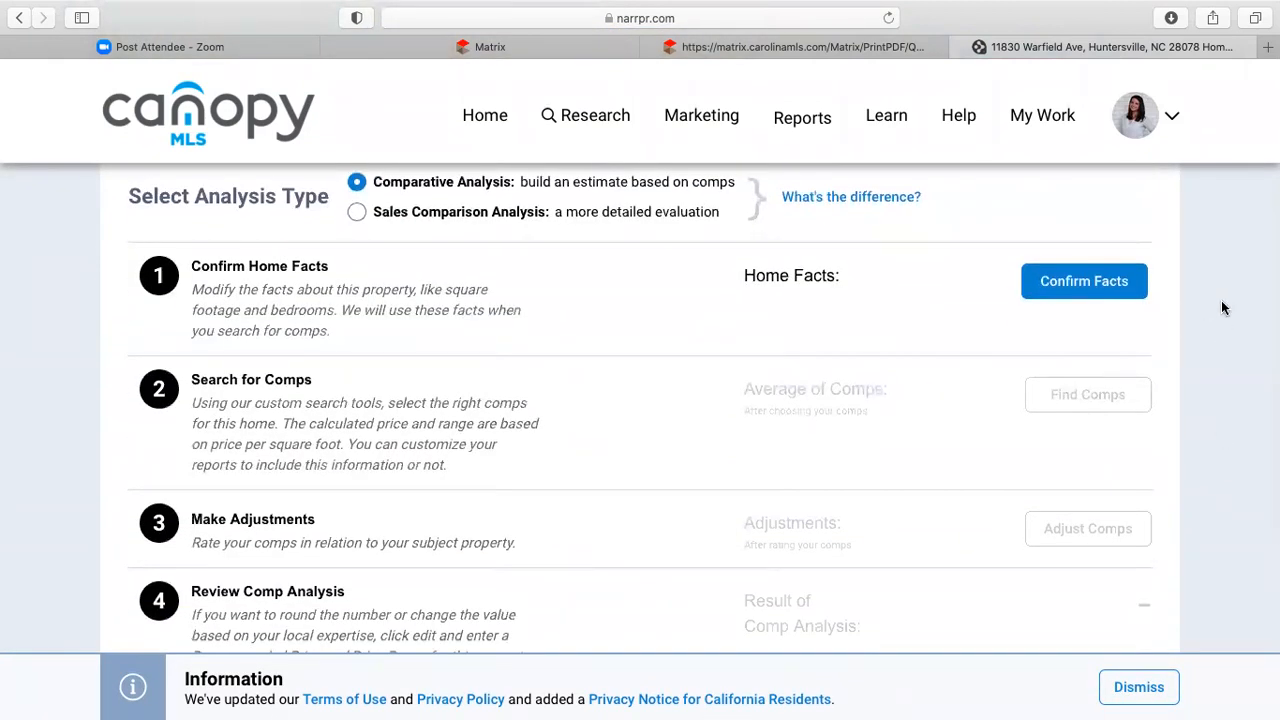
pyautogui.scroll(2, 1225, 306)
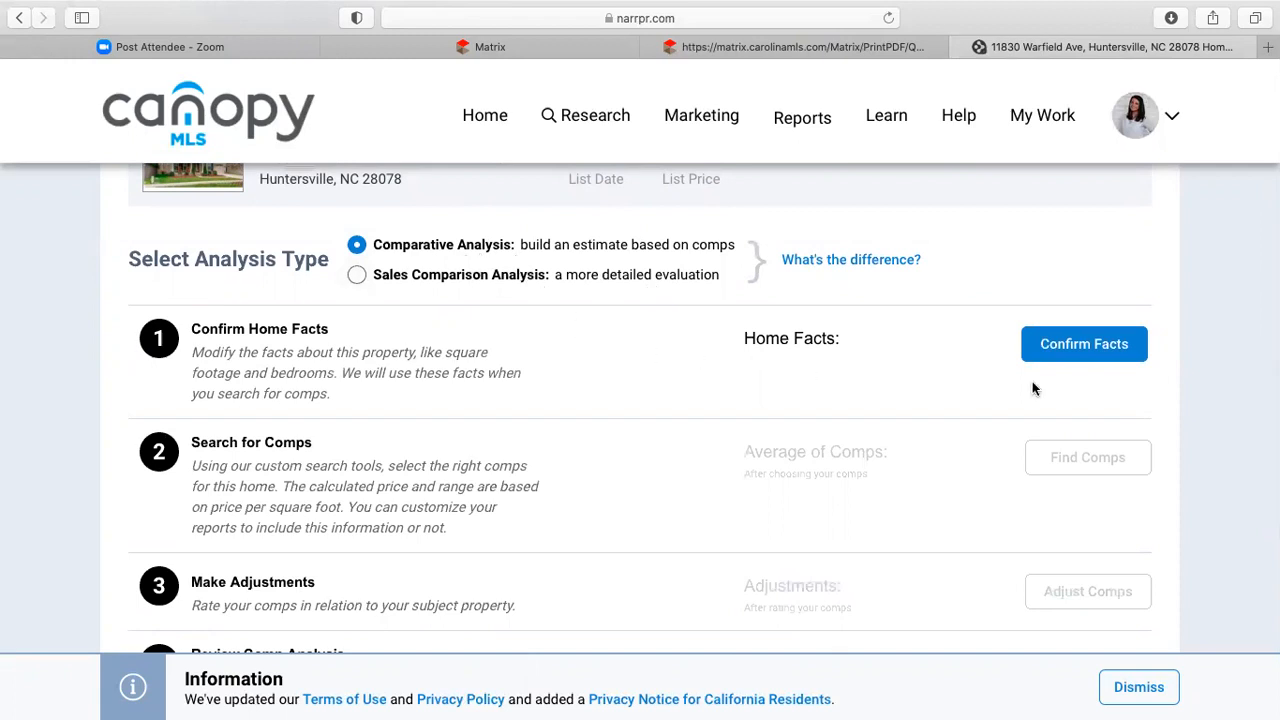
# - Review the property's home facts and confirm them without changes
pyautogui.click(1084, 347)
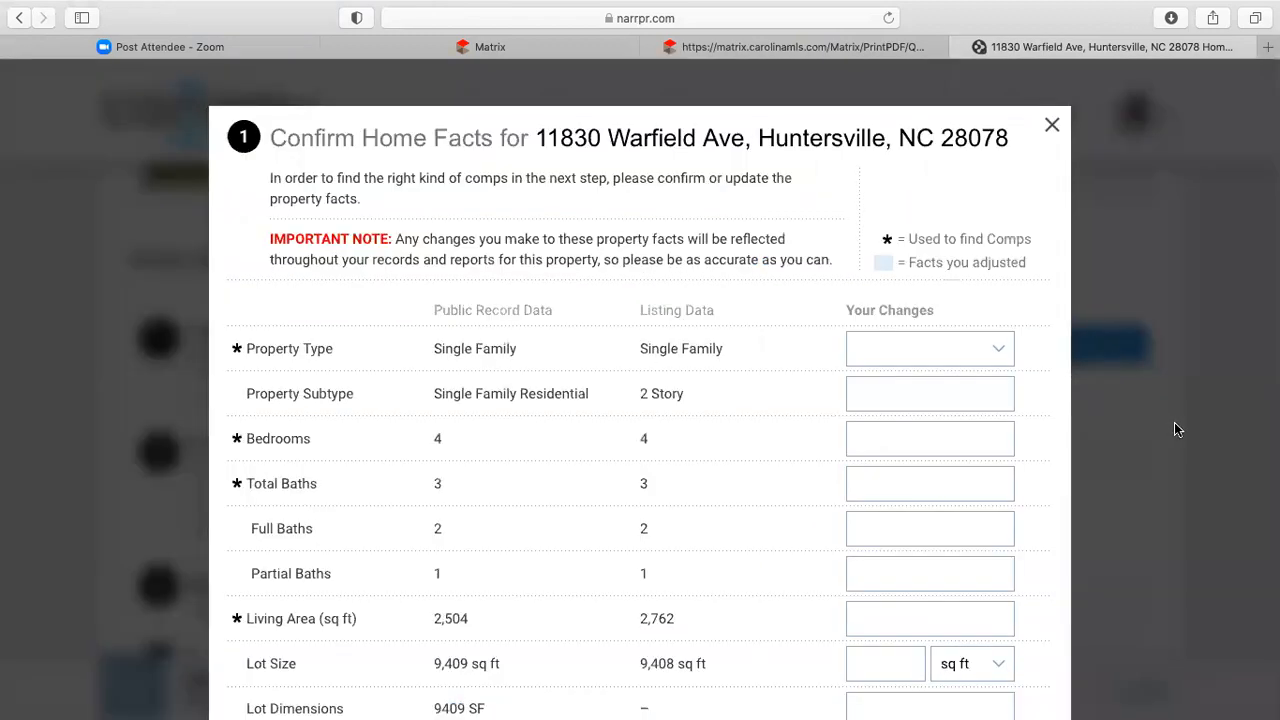
pyautogui.scroll(-3, 773, 583)
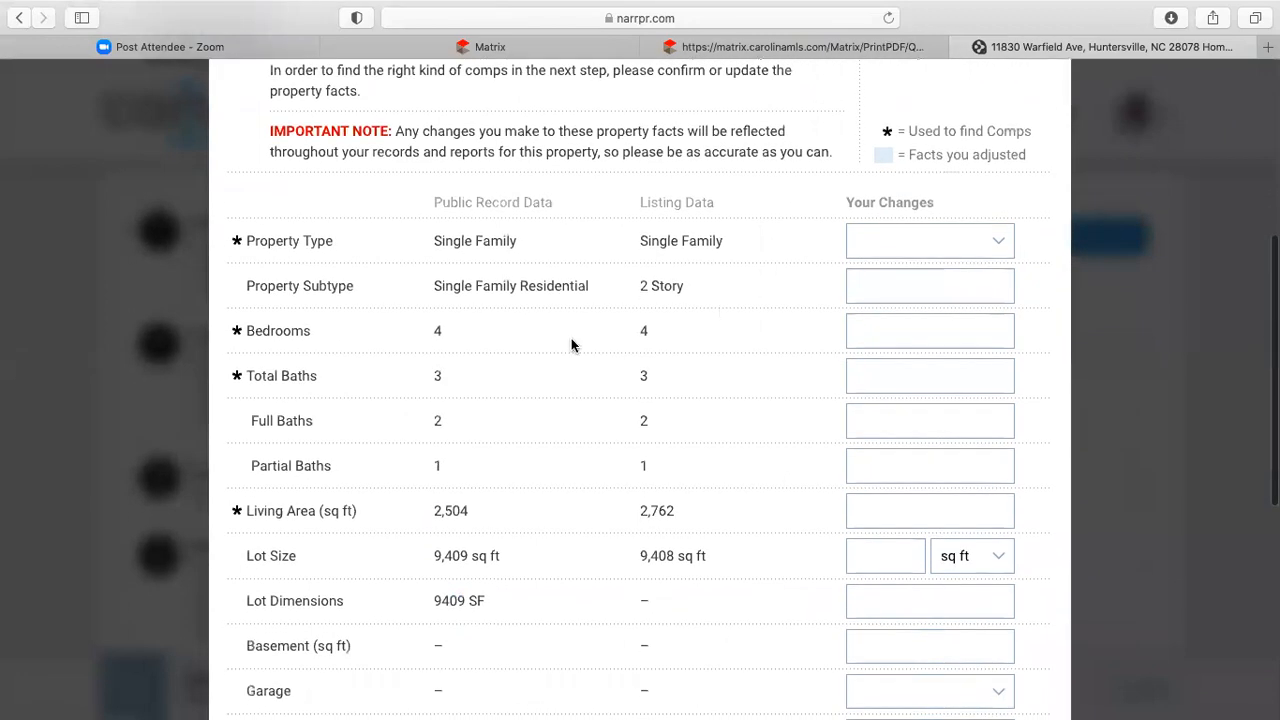
pyautogui.scroll(-1, 689, 554)
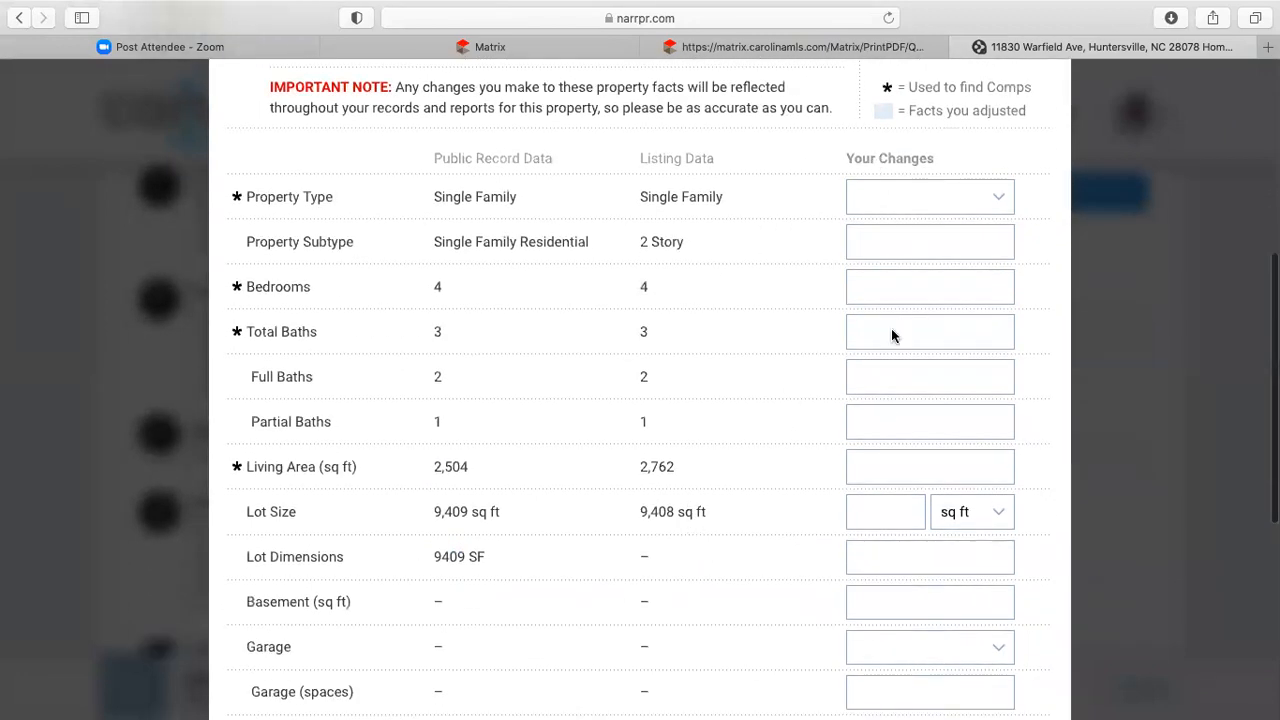
pyautogui.scroll(-10, 666, 510)
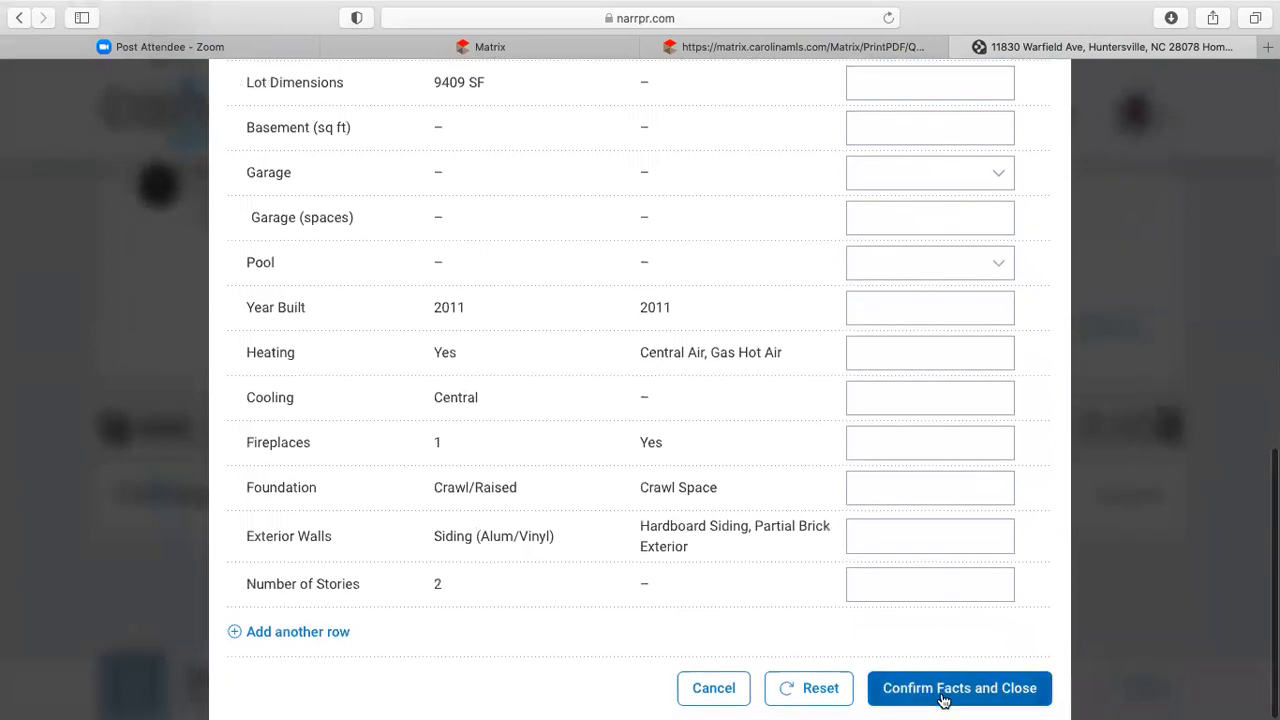
pyautogui.click(942, 698)
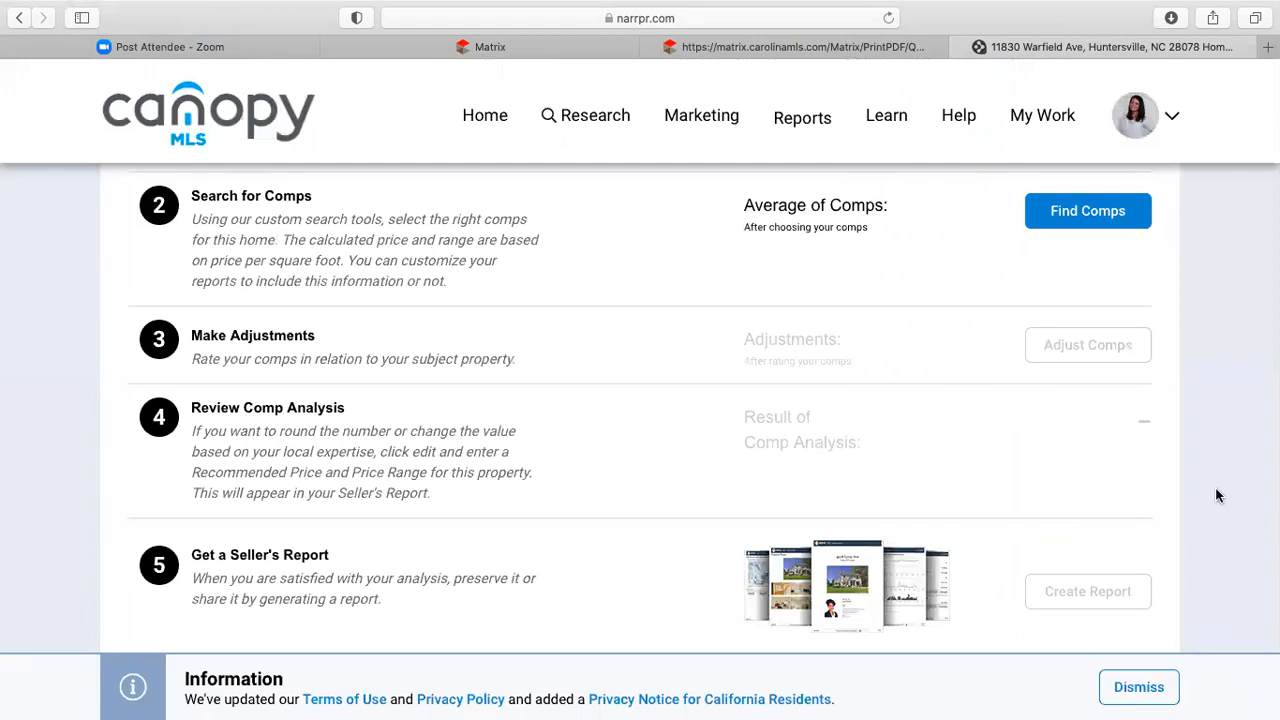
pyautogui.scroll(2, 1214, 494)
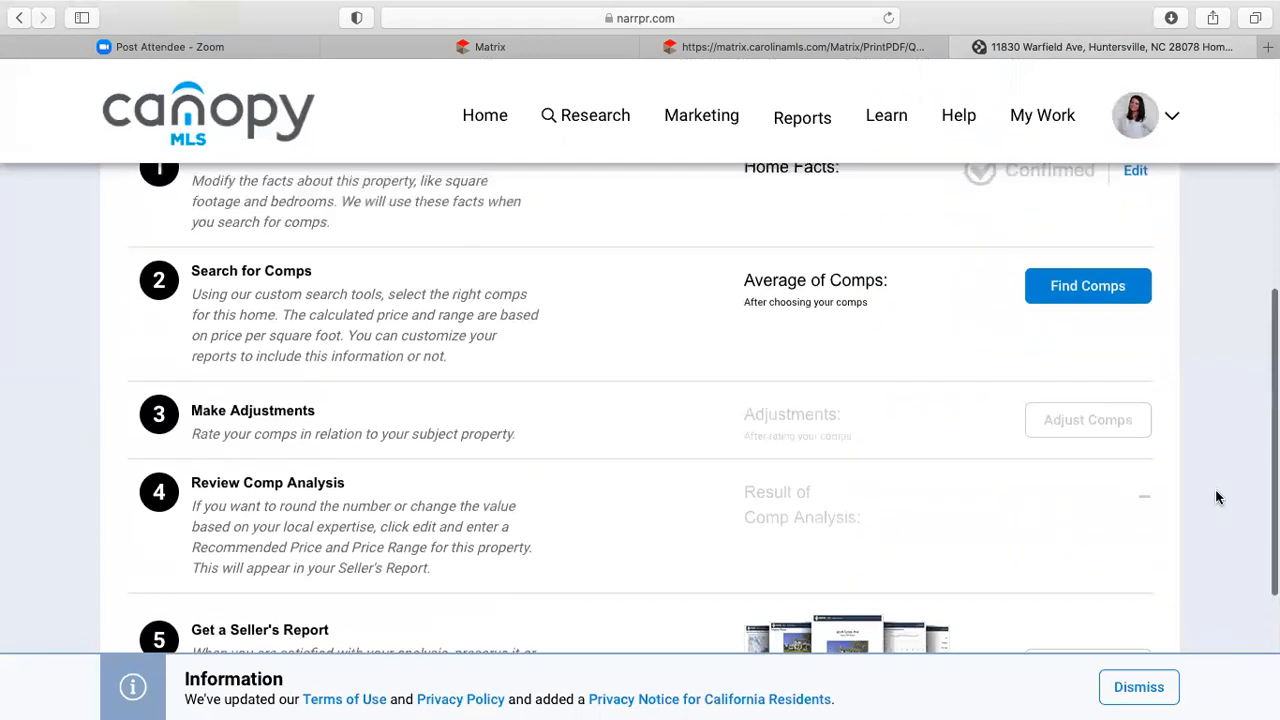
# - Open Find Comps and include Active Under Contract listings
pyautogui.click(1082, 286)
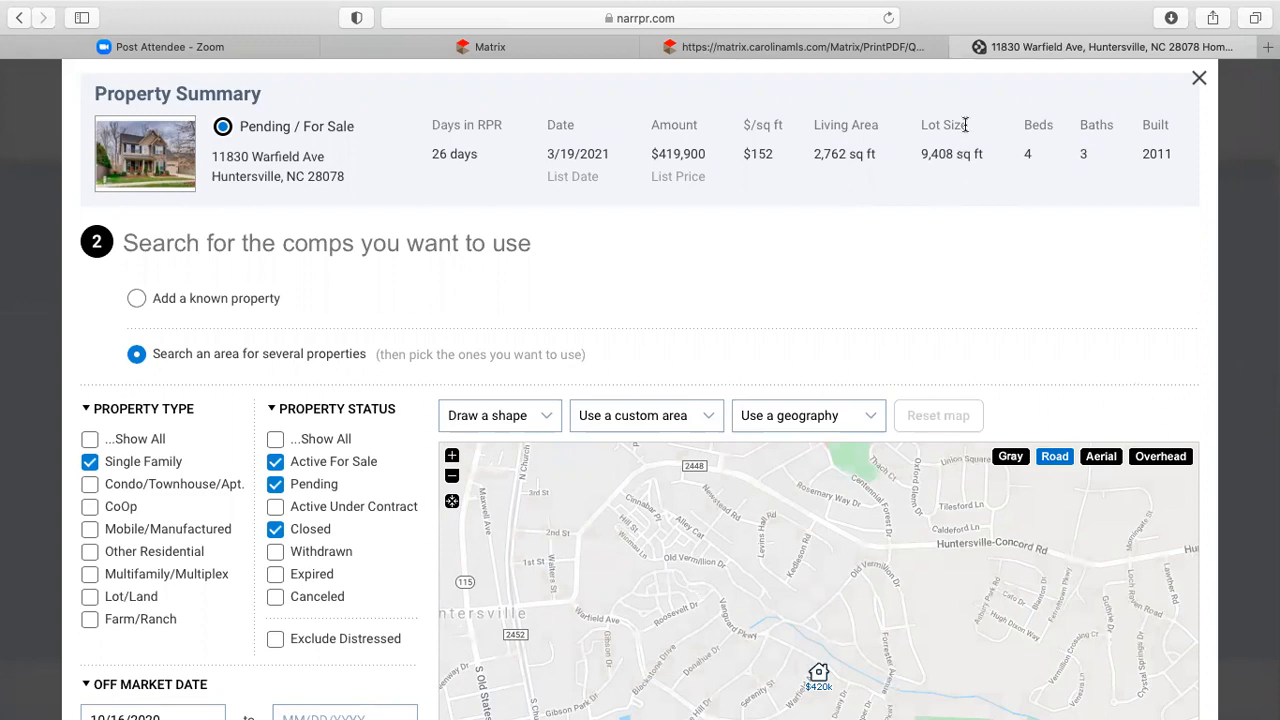
pyautogui.scroll(-1, 1011, 229)
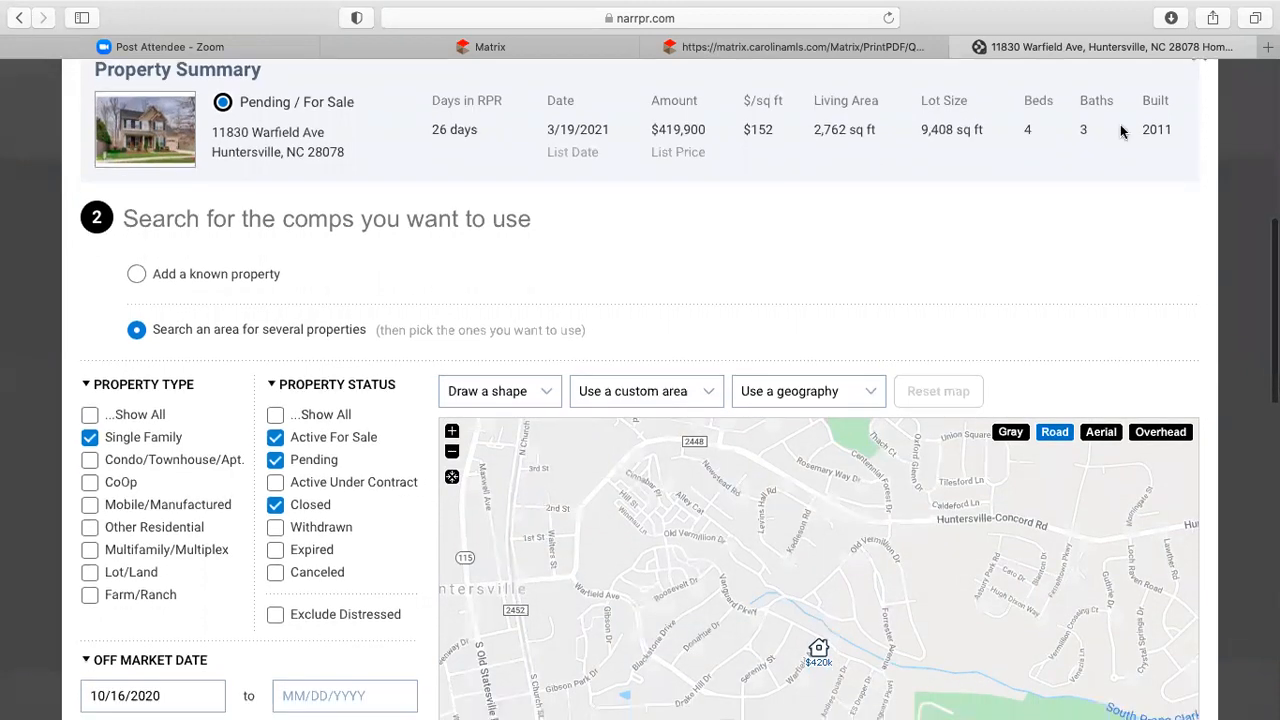
pyautogui.scroll(-5, 893, 228)
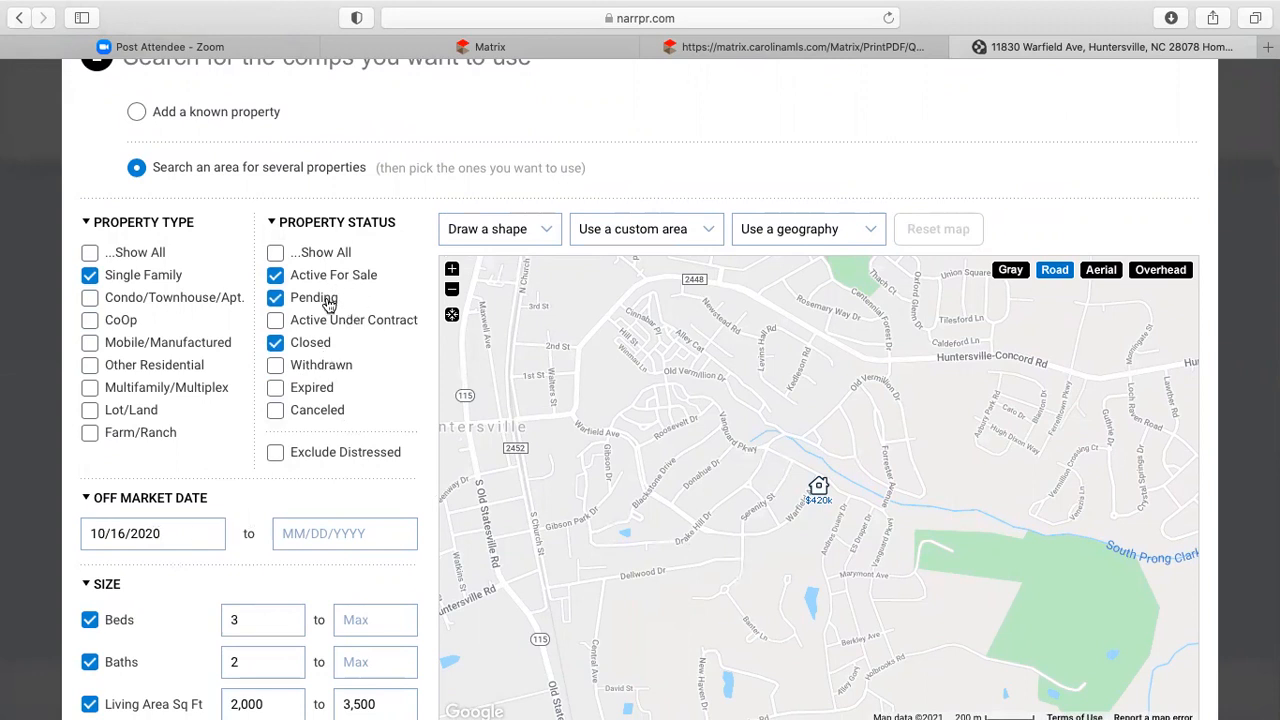
pyautogui.click(277, 321)
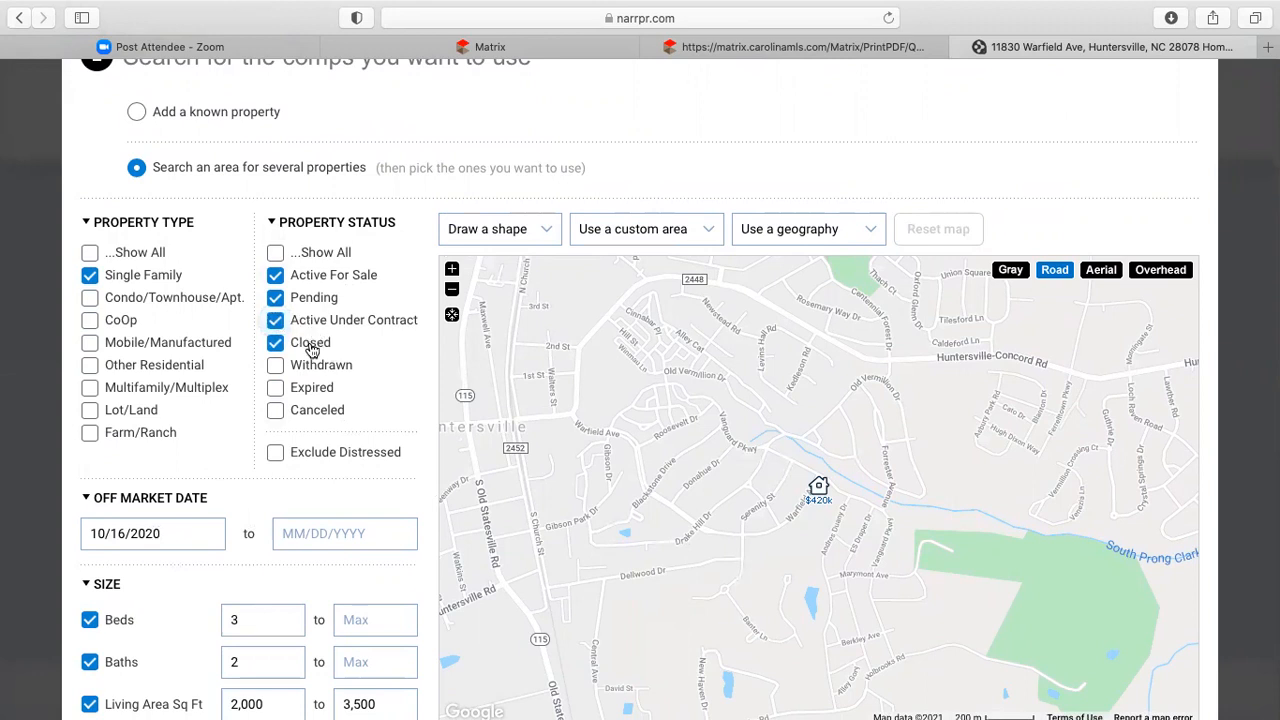
# - Set the Off Market Date range to start on 1/14/2021
pyautogui.click(172, 535)
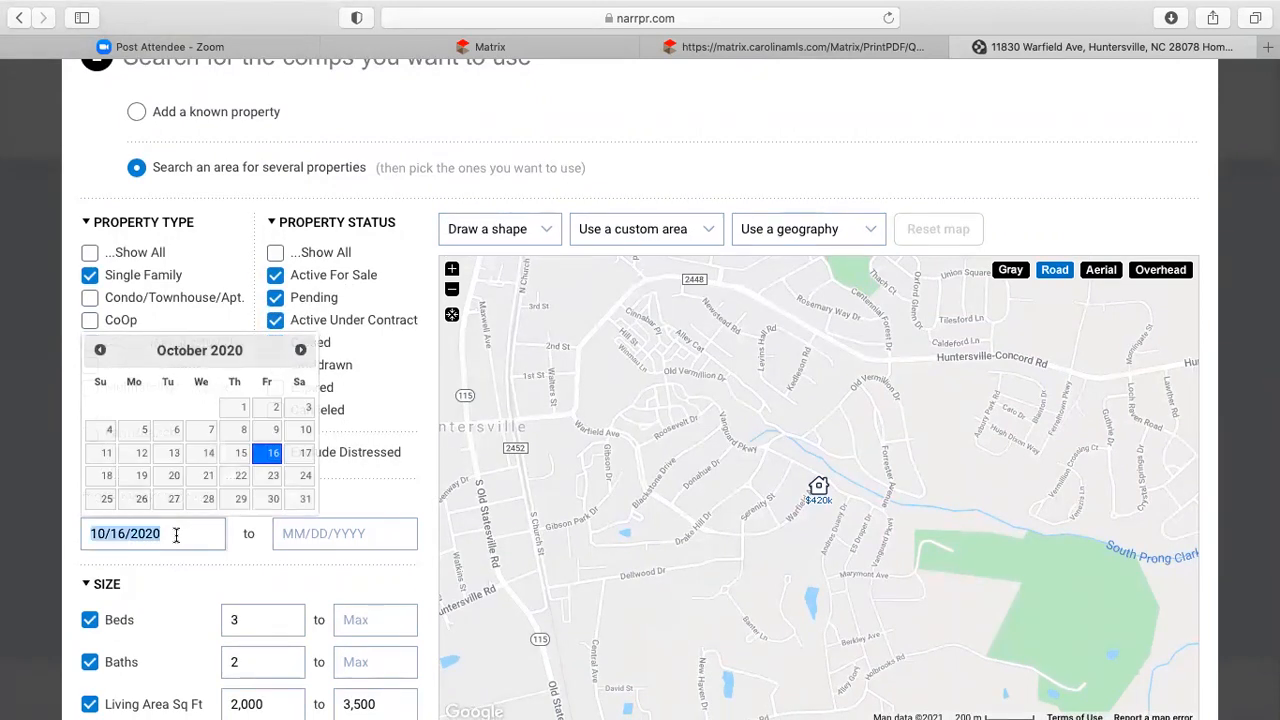
pyautogui.click(99, 350)
pyautogui.click(99, 350)
pyautogui.click(99, 350)
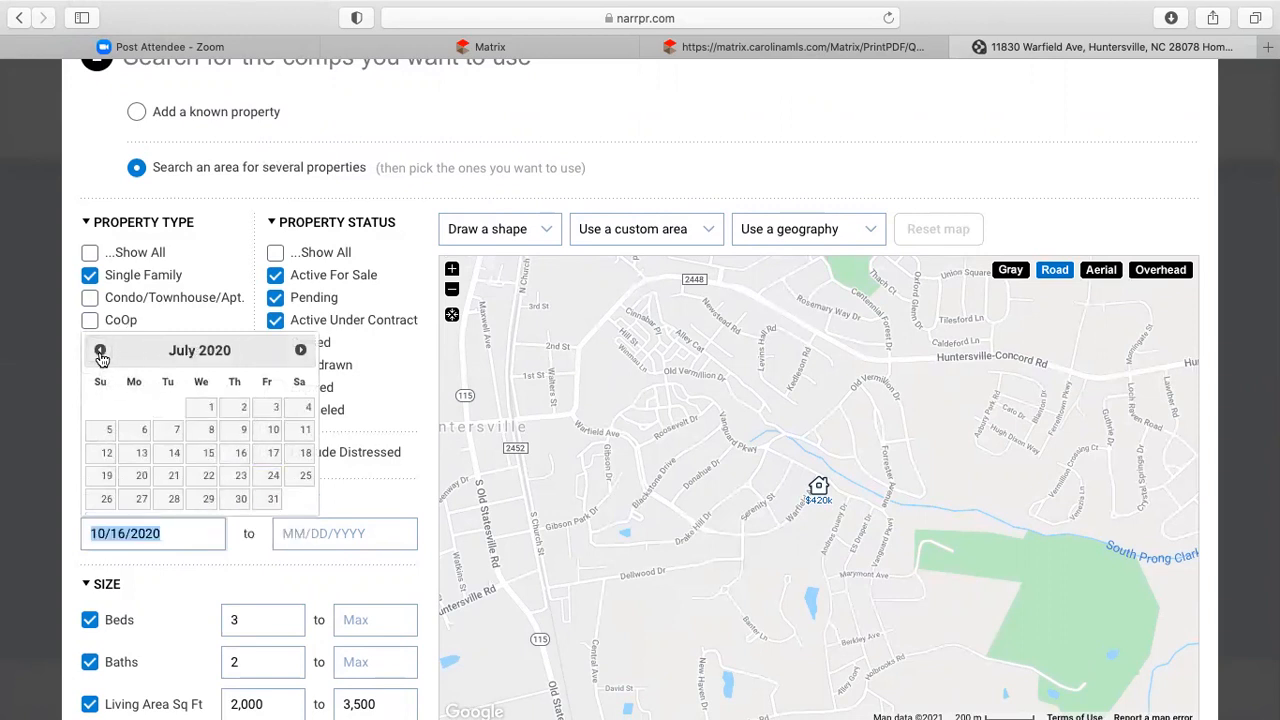
pyautogui.click(301, 351)
pyautogui.click(301, 351)
pyautogui.click(301, 351)
pyautogui.click(301, 351)
pyautogui.click(301, 351)
pyautogui.click(301, 351)
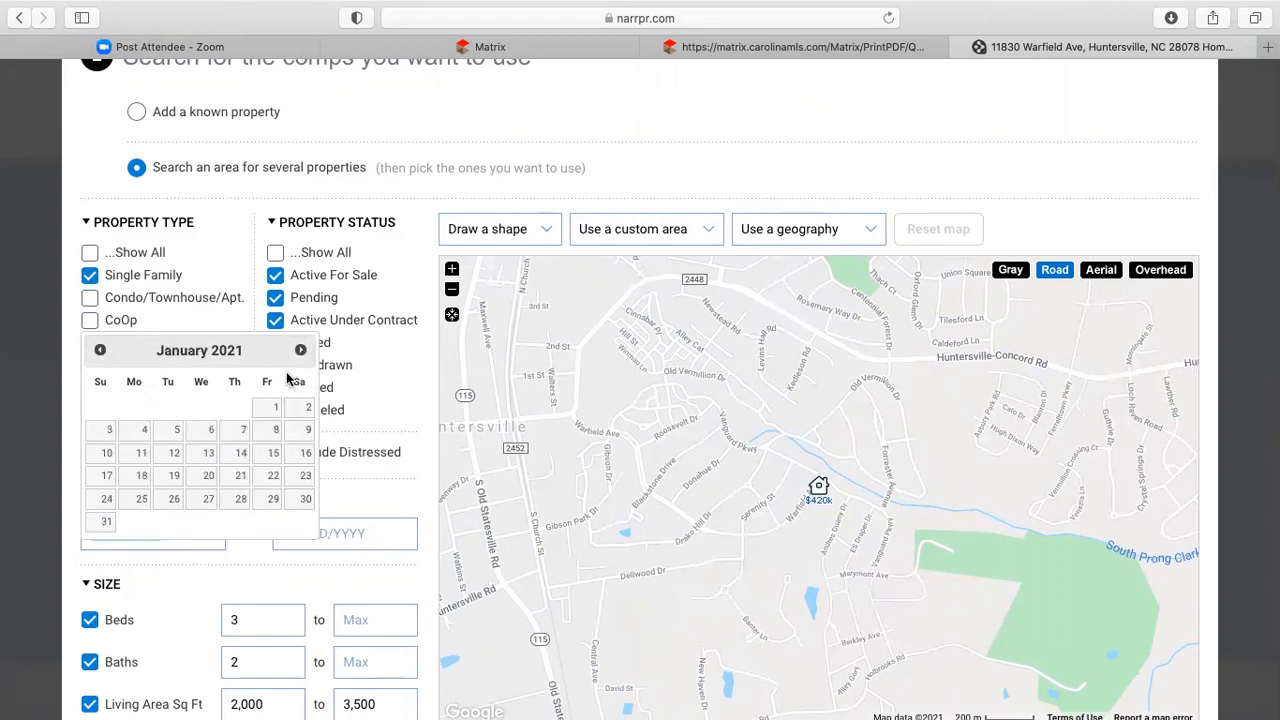
pyautogui.click(241, 455)
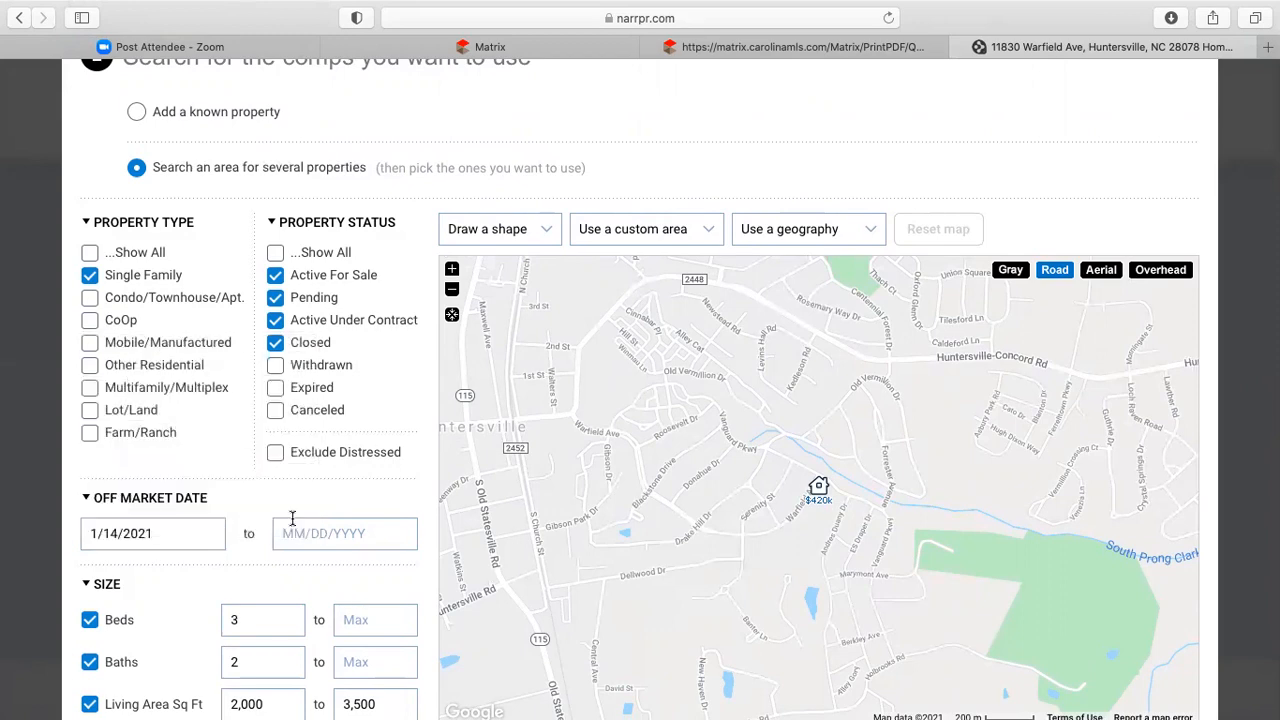
# - Set beds to a minimum of 4 and baths from 2 to 3
pyautogui.scroll(-3, 350, 500)
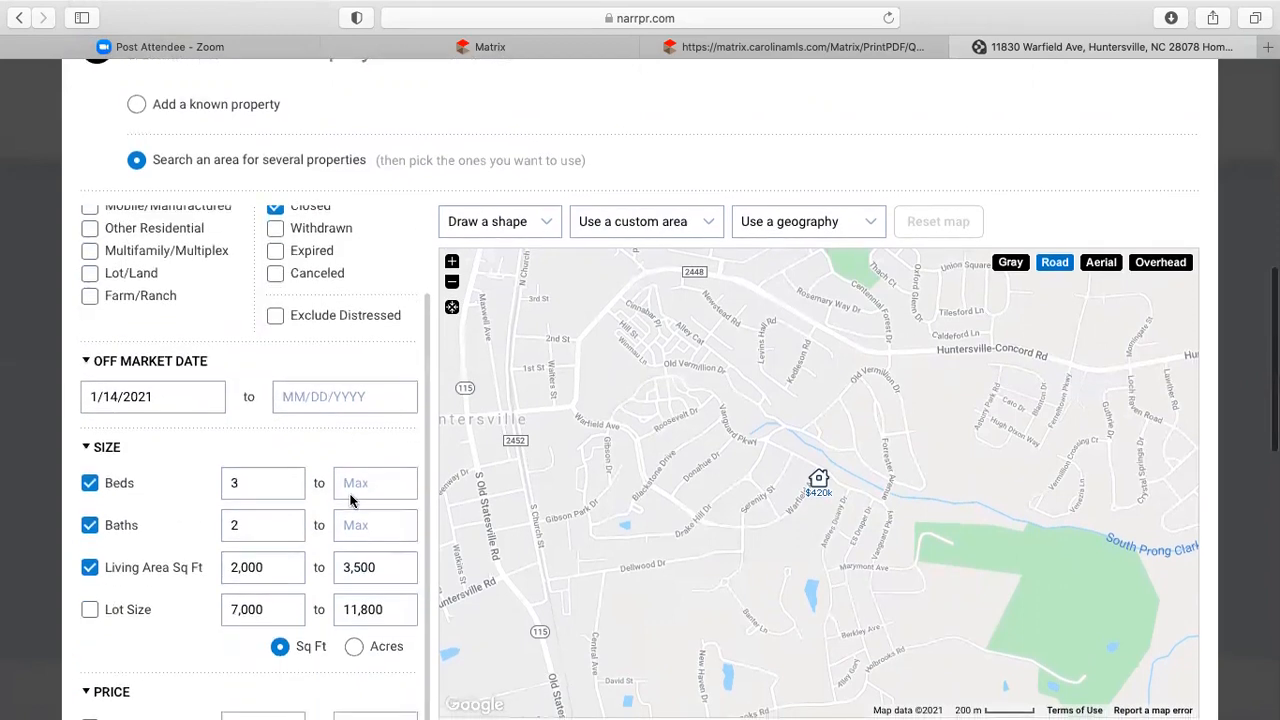
pyautogui.doubleClick(269, 481)
pyautogui.write('4')
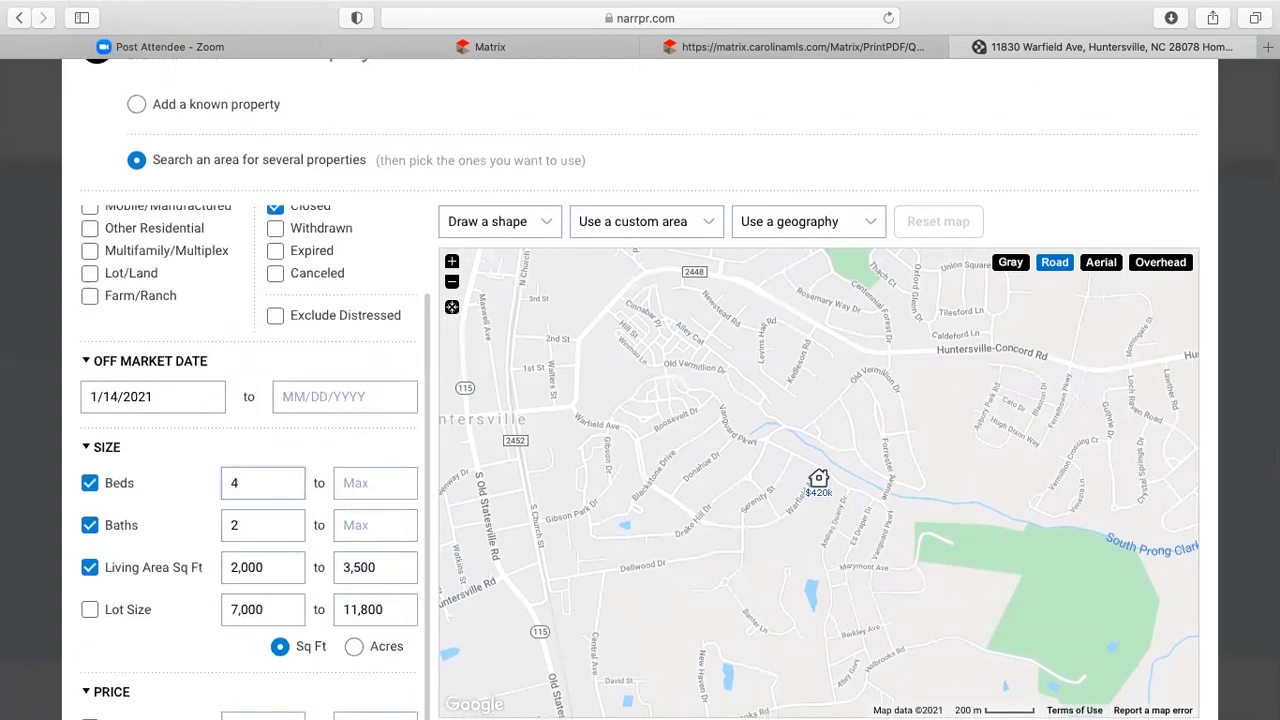
pyautogui.click(269, 522)
pyautogui.press('BackSpace')
pyautogui.write('2')
pyautogui.click(370, 525)
# - Enter living area bounds, with 3,000 sq ft as the maximum
pyautogui.scroll(1, 697, 152)
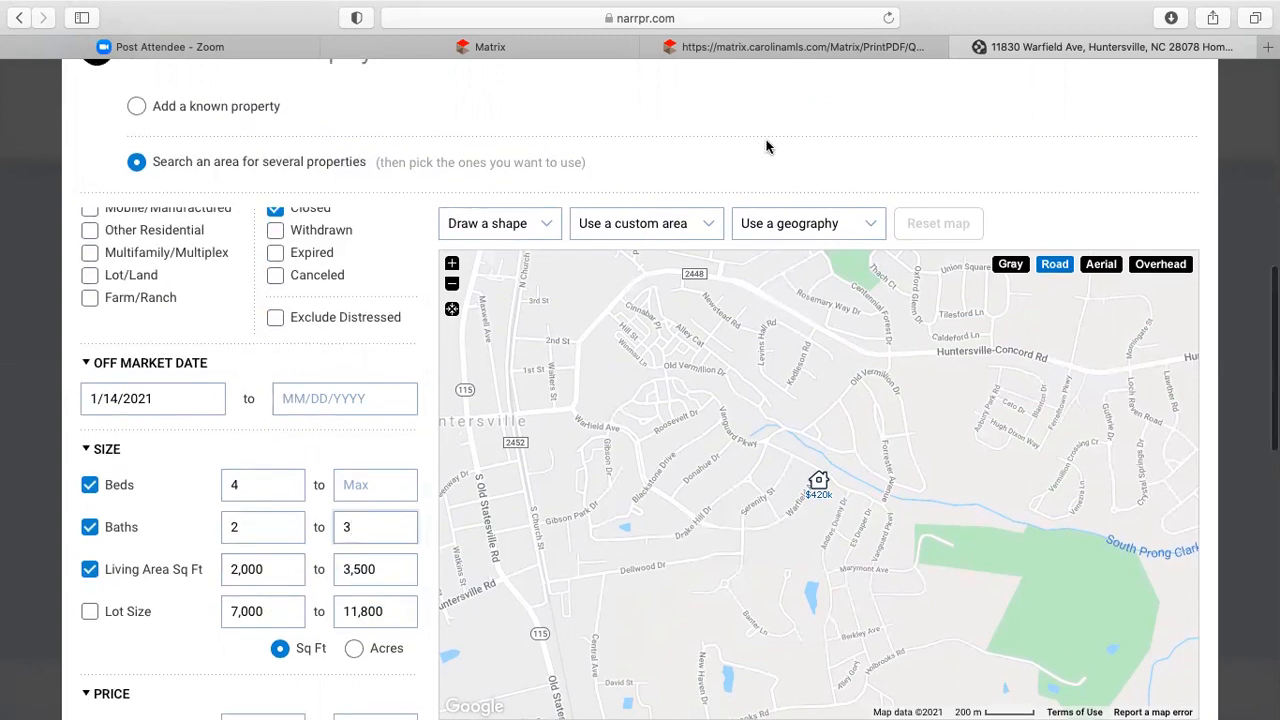
pyautogui.scroll(5, 767, 147)
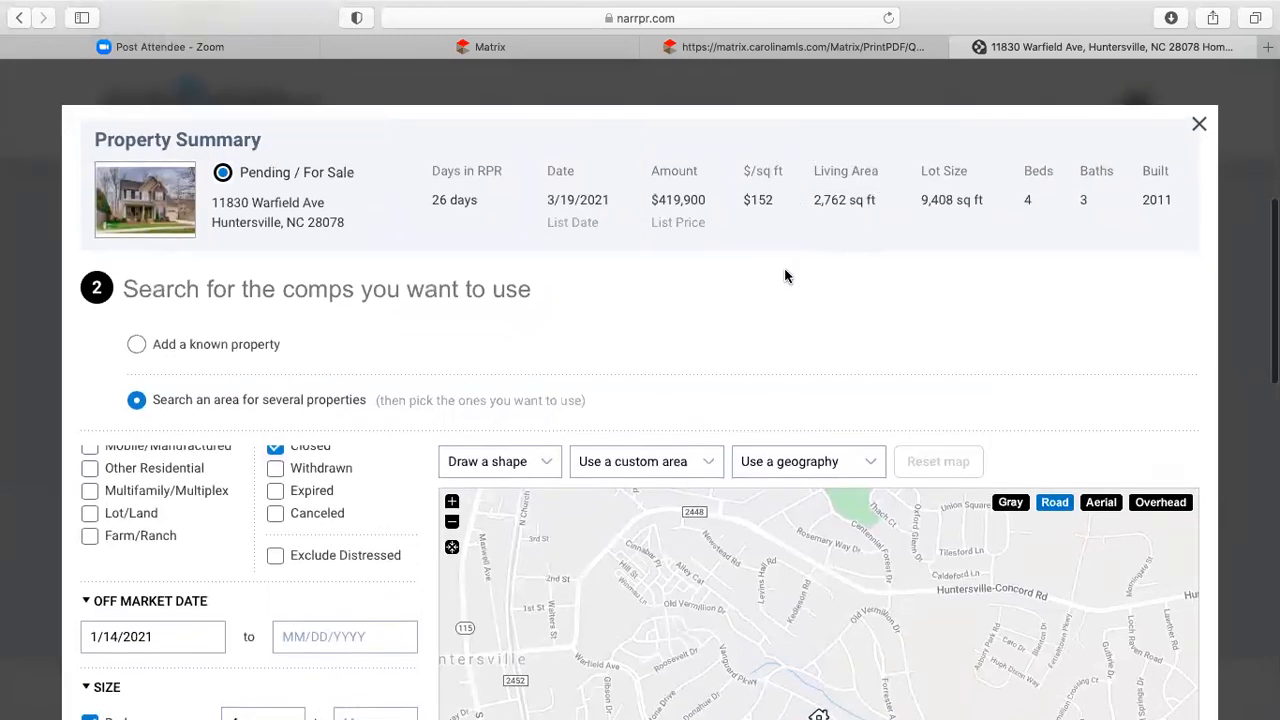
pyautogui.scroll(-13, 784, 270)
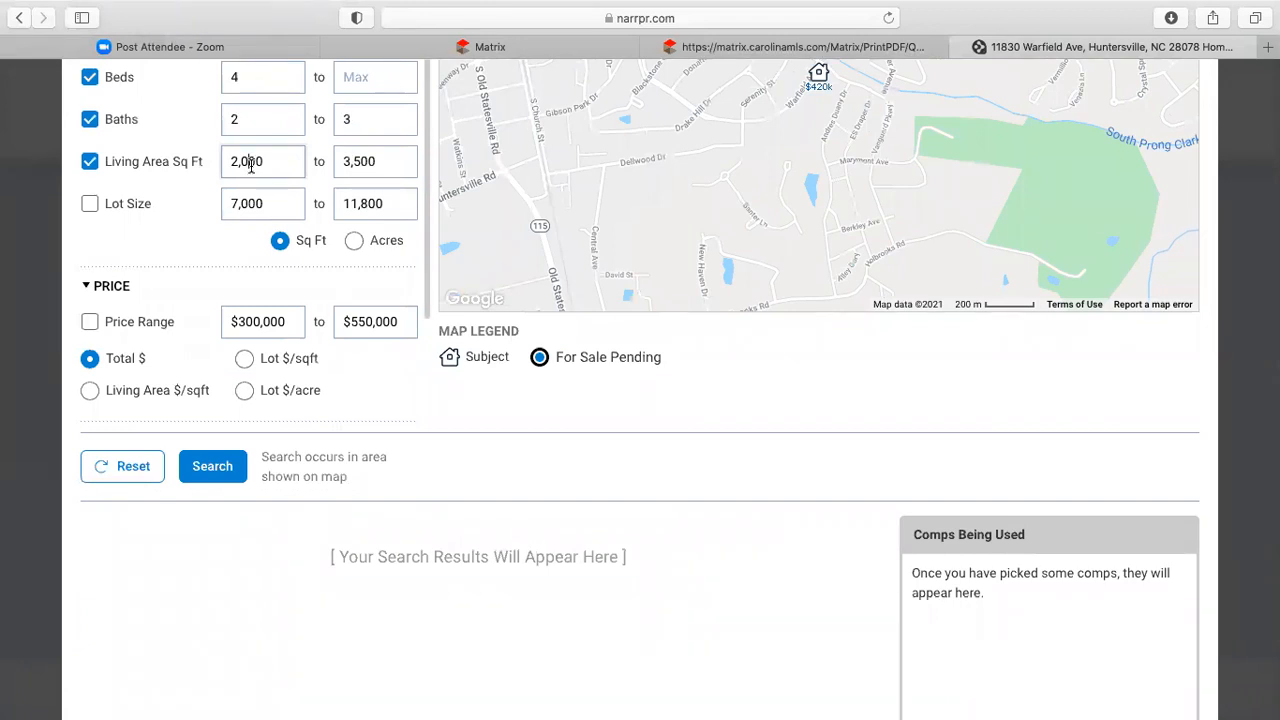
pyautogui.doubleClick(251, 166)
pyautogui.write('200')
pyautogui.write('00')
pyautogui.press('Tab')
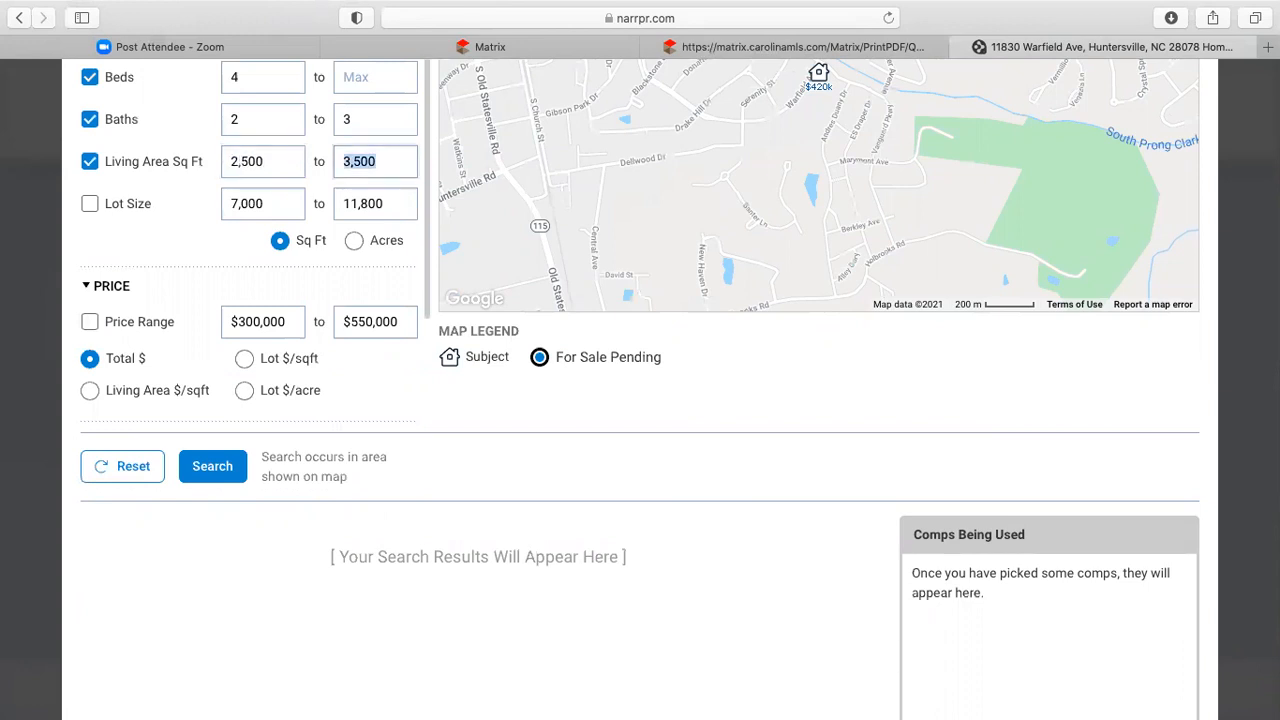
pyautogui.write('3000')
# - Run the comp search, then try a polygon search area and discard it
pyautogui.click(206, 470)
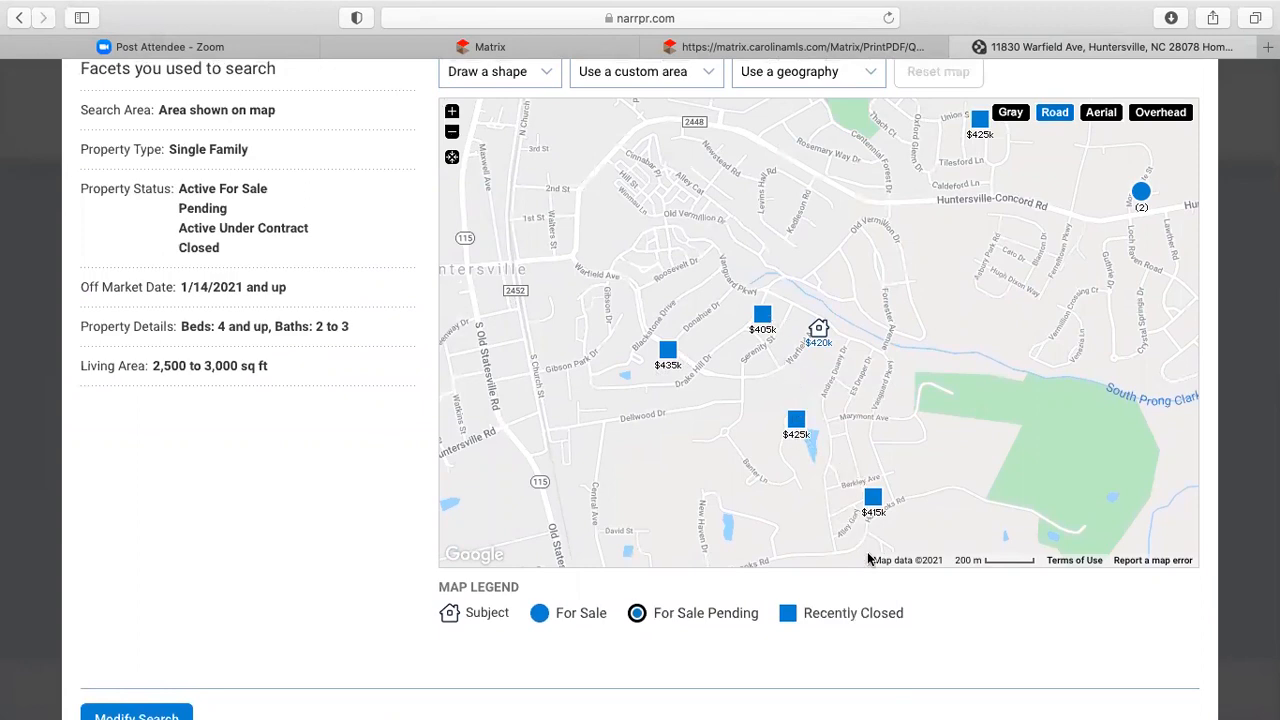
pyautogui.scroll(3, 868, 555)
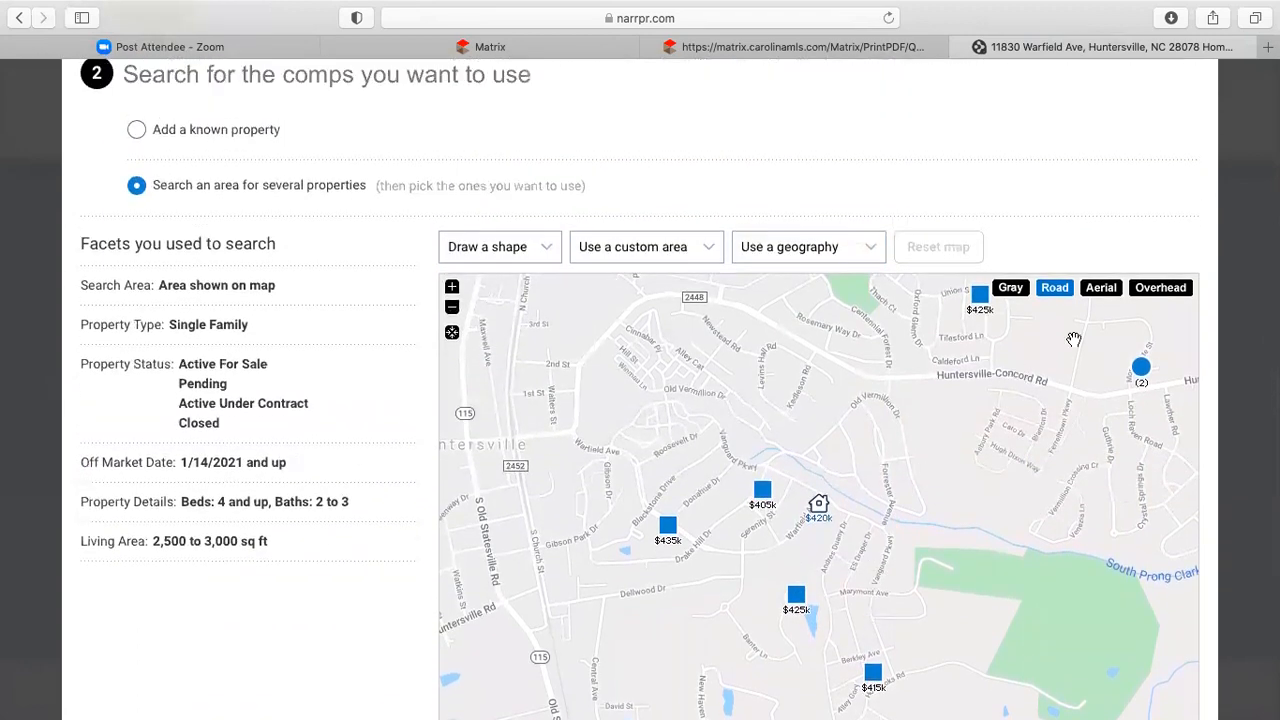
pyautogui.scroll(-3, 931, 403)
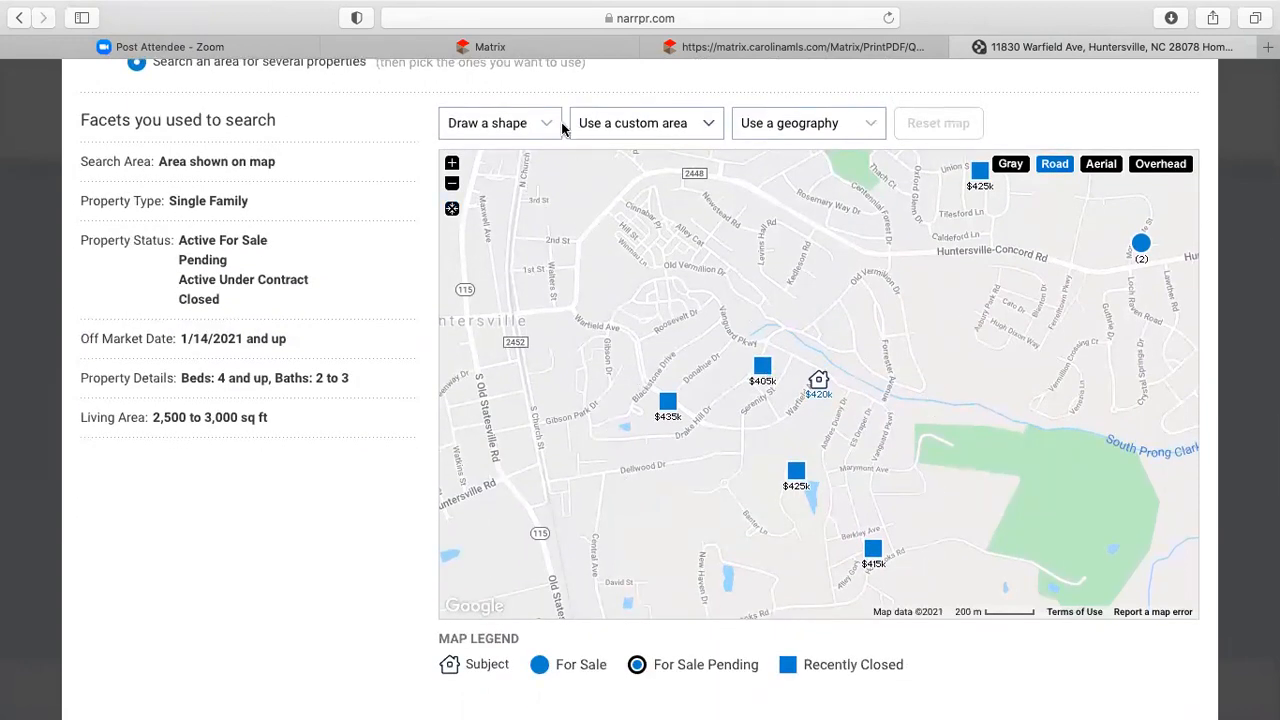
pyautogui.click(530, 130)
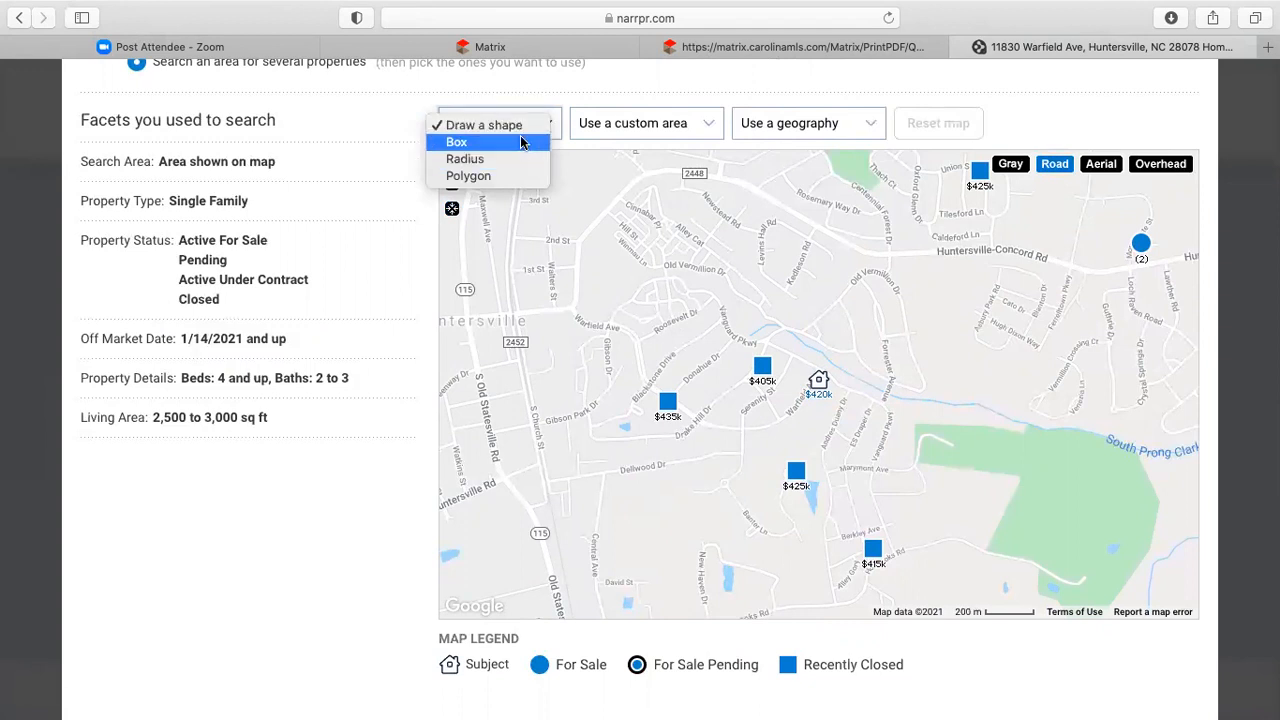
pyautogui.click(500, 126)
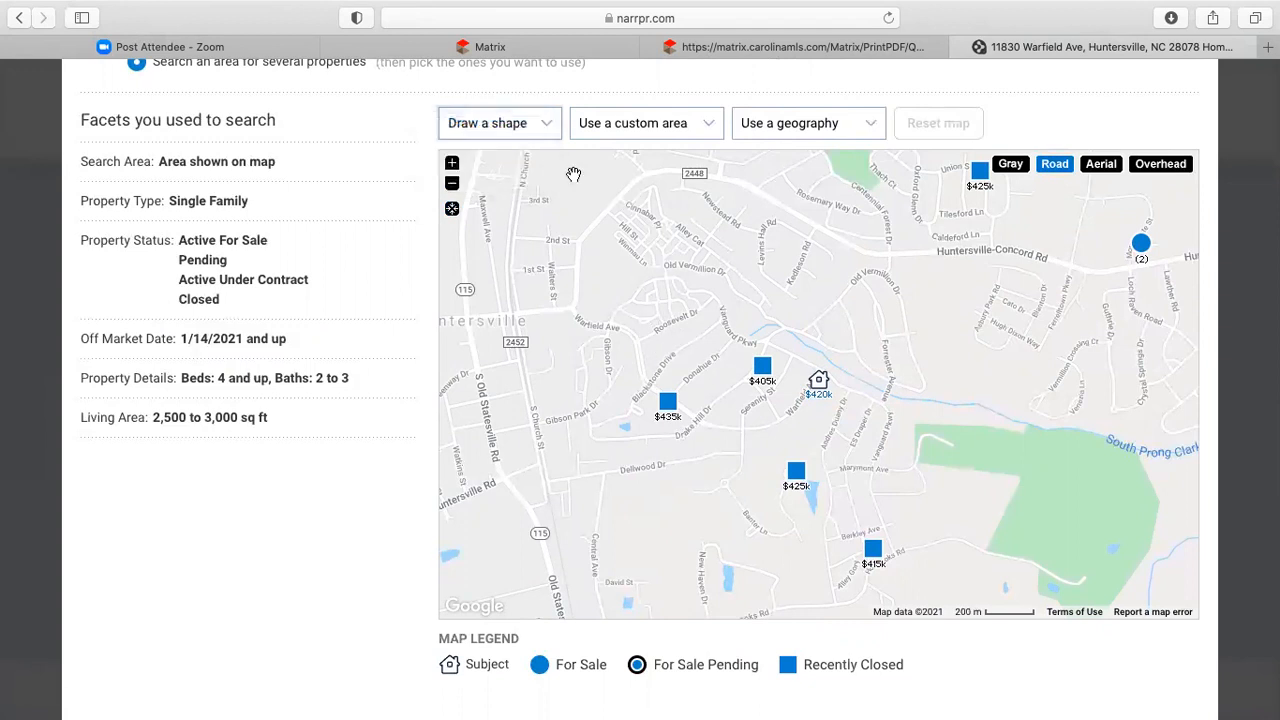
pyautogui.click(520, 134)
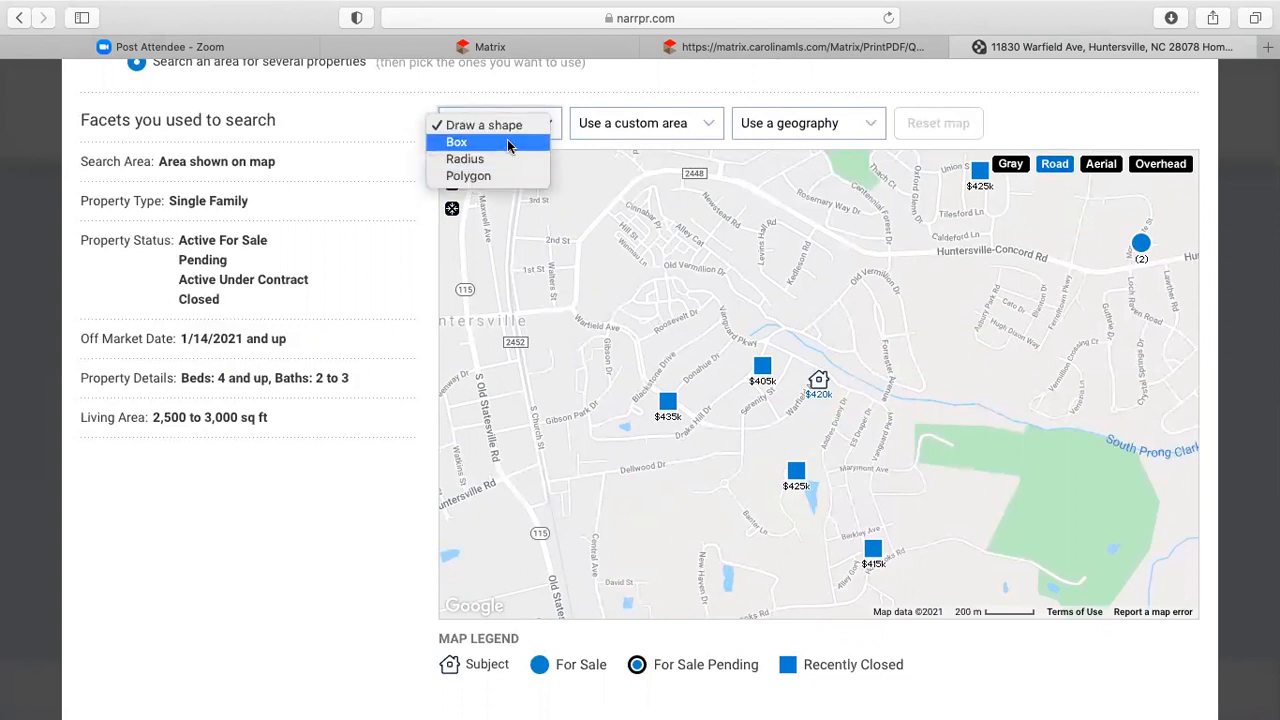
pyautogui.click(505, 175)
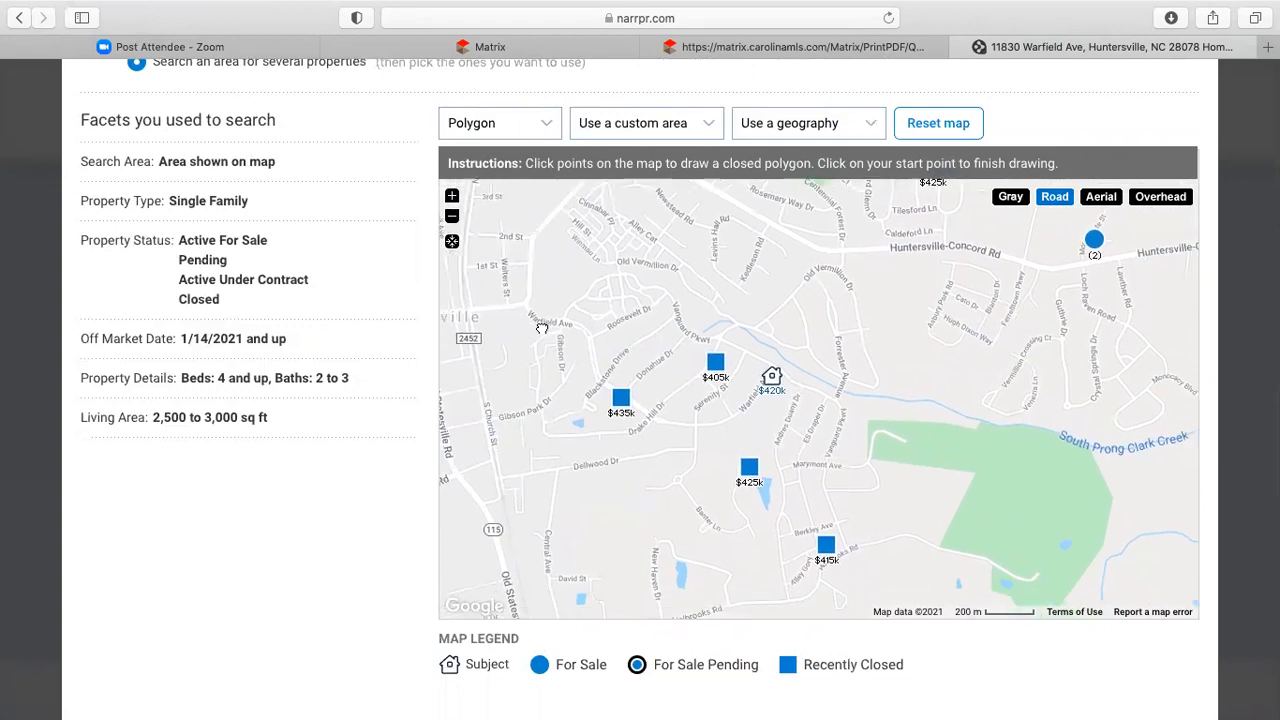
pyautogui.click(542, 330)
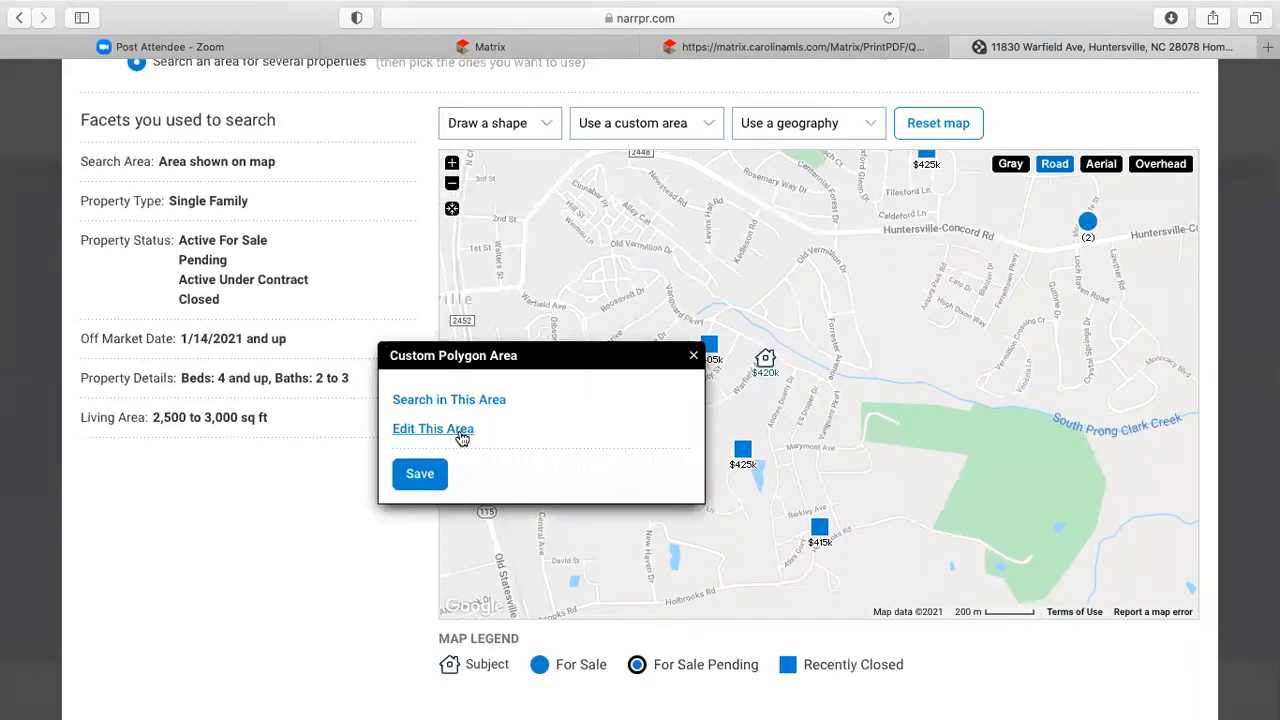
pyautogui.click(693, 358)
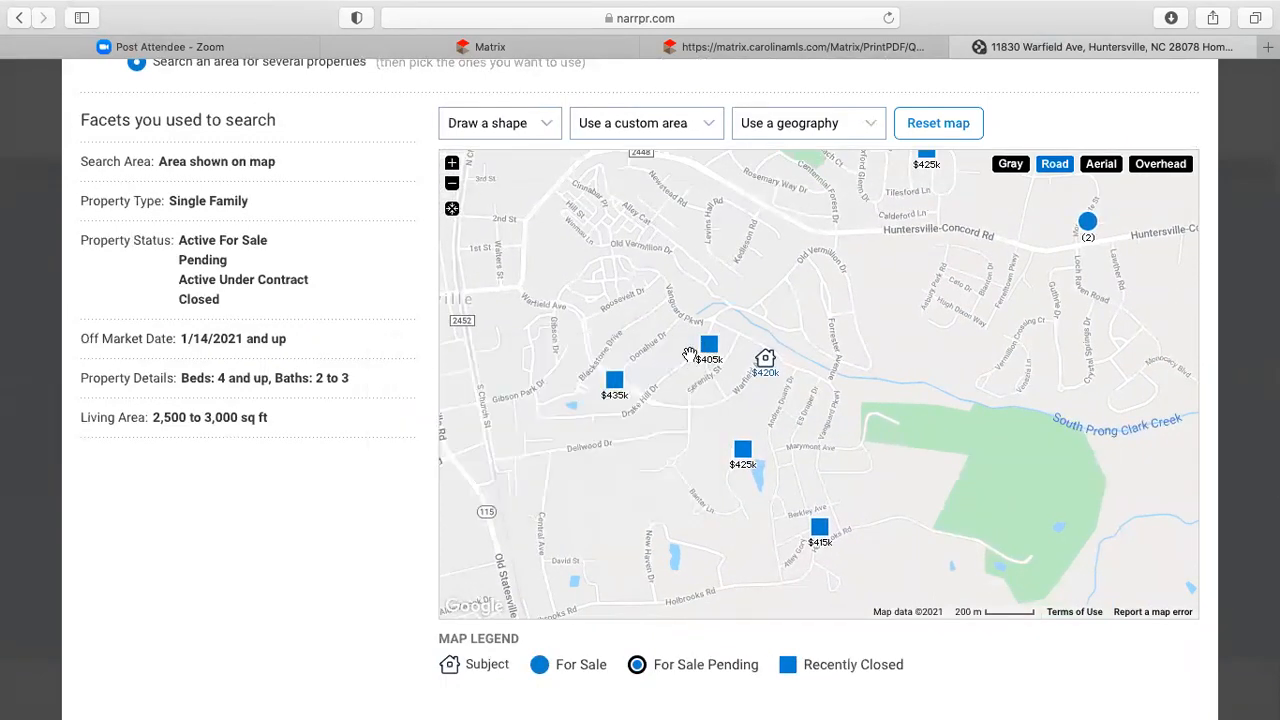
# - Draw a roughly 0.39-mile radius circle and move it to centre on the subject home
pyautogui.click(535, 130)
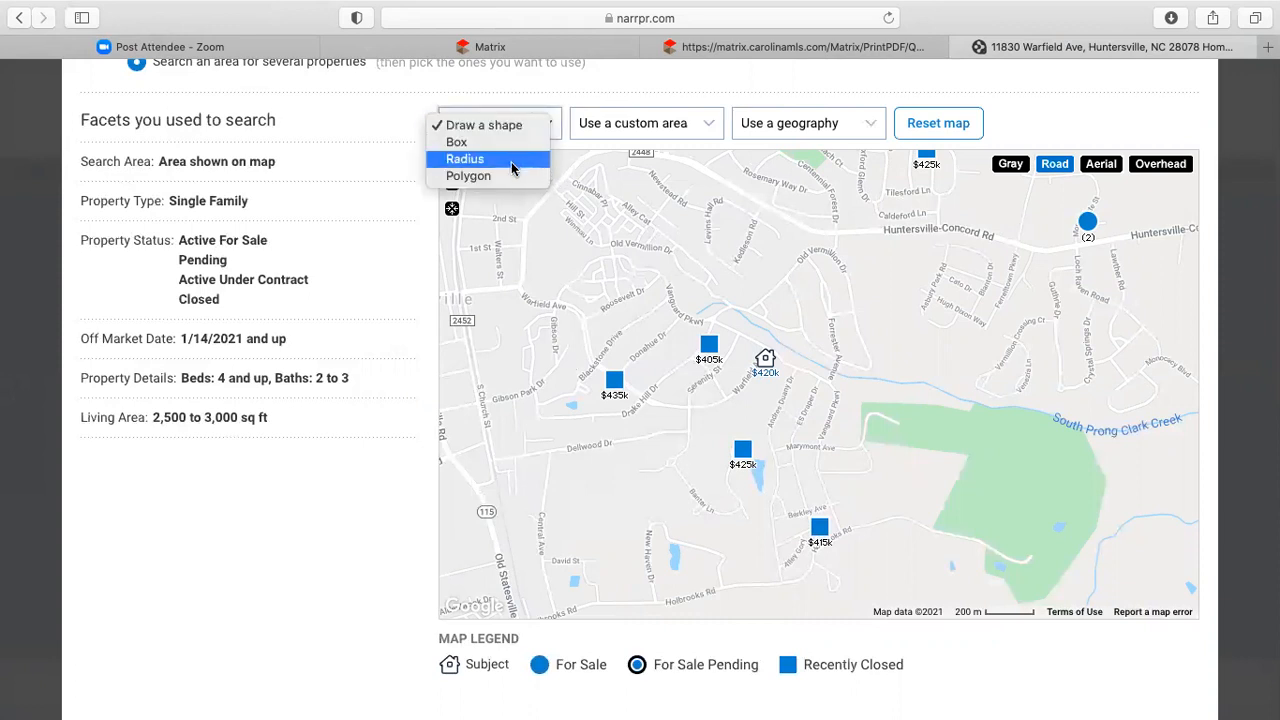
pyautogui.click(512, 166)
pyautogui.moveTo(588, 360); pyautogui.dragTo(629, 341)
pyautogui.click(629, 341)
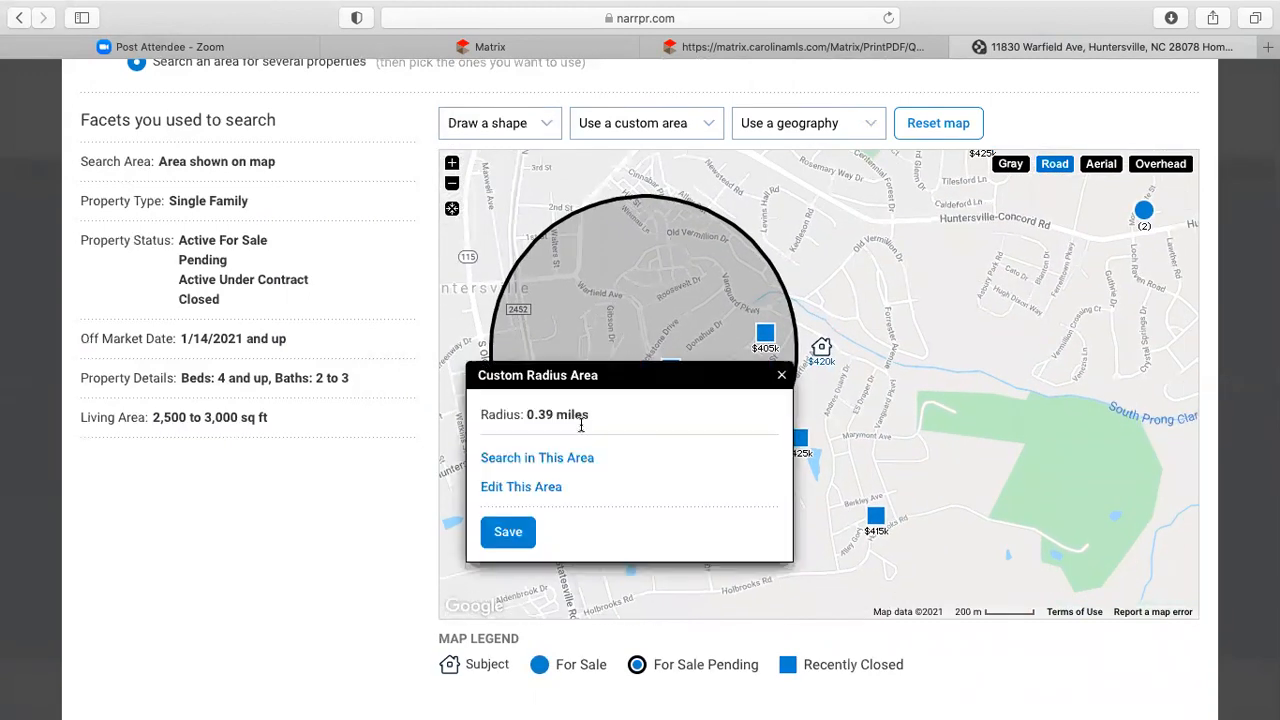
pyautogui.click(540, 489)
pyautogui.moveTo(640, 357); pyautogui.dragTo(767, 421)
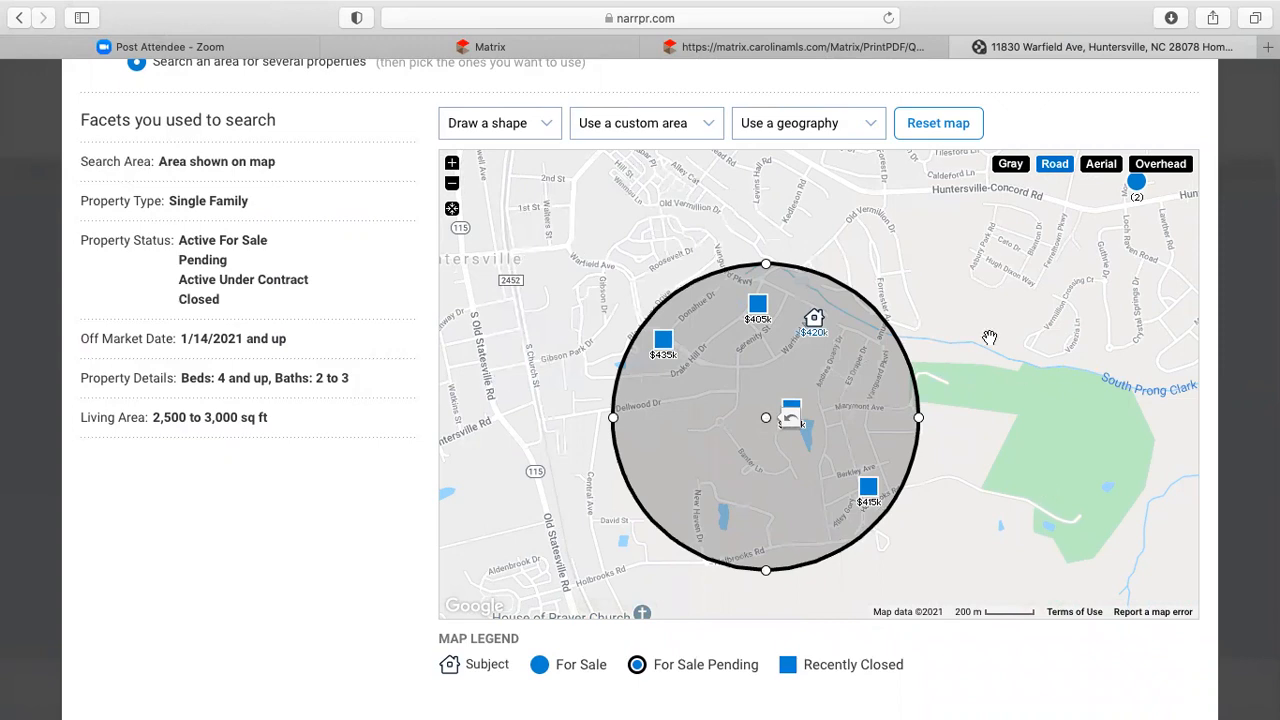
# - Rerun the comp search within the circle and review the 4 sold and 2 for-sale results
pyautogui.scroll(-1, 1050, 110)
pyautogui.scroll(-5, 1050, 110)
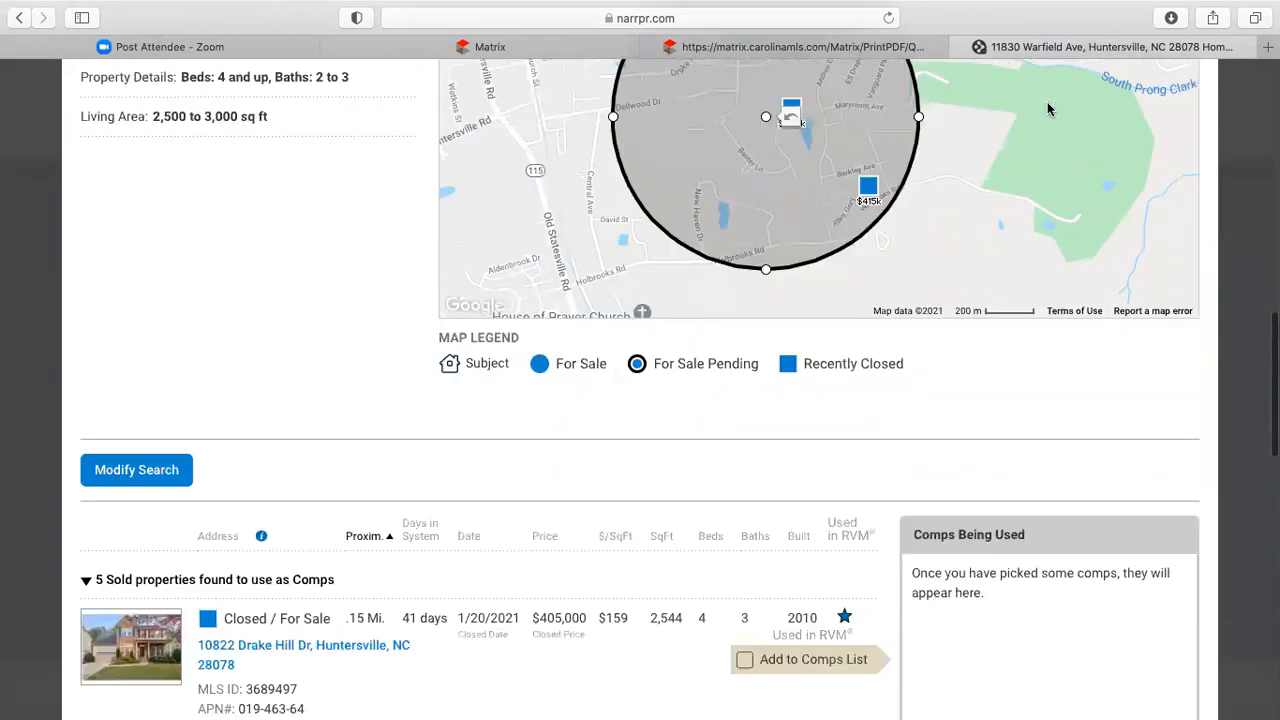
pyautogui.click(177, 434)
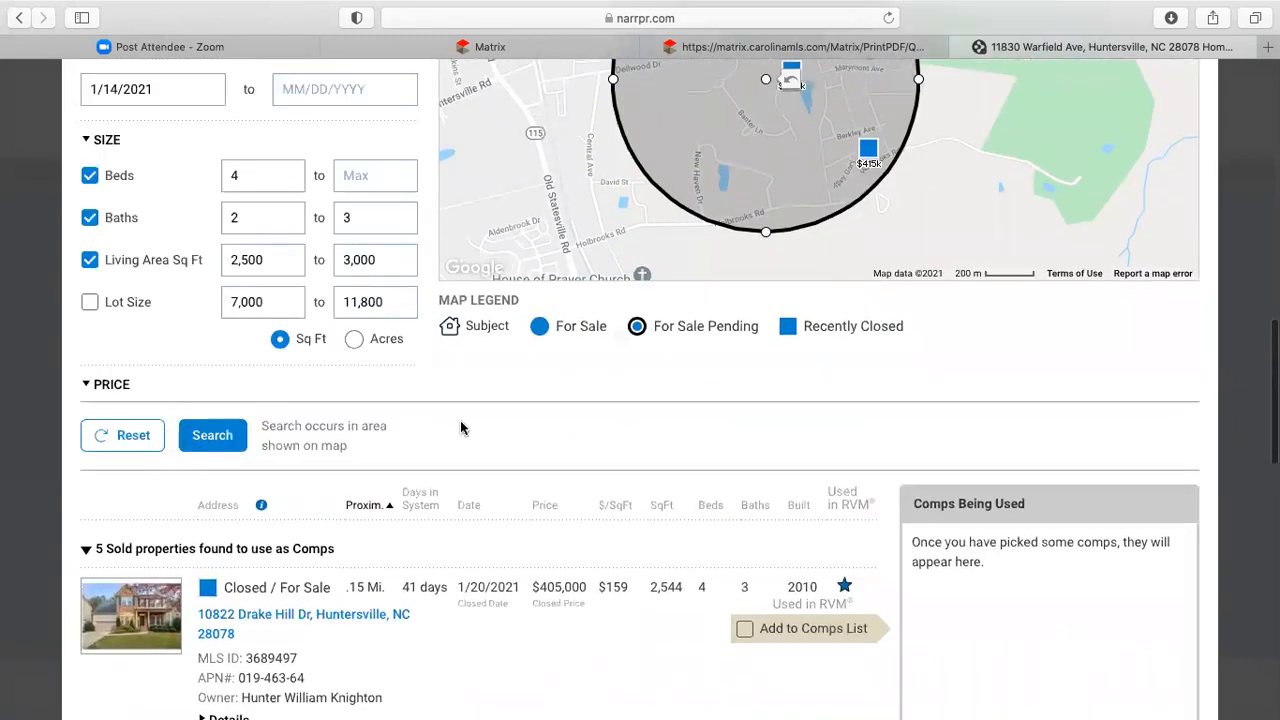
pyautogui.click(212, 442)
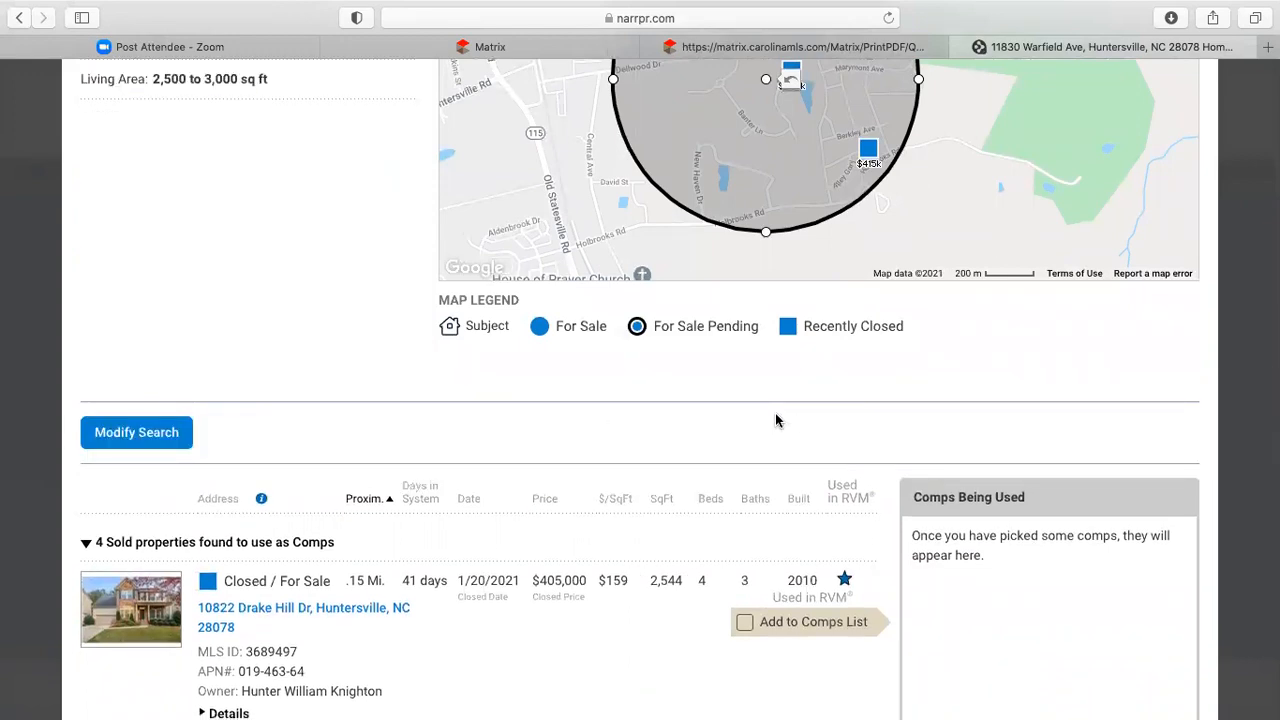
pyautogui.scroll(-4, 777, 420)
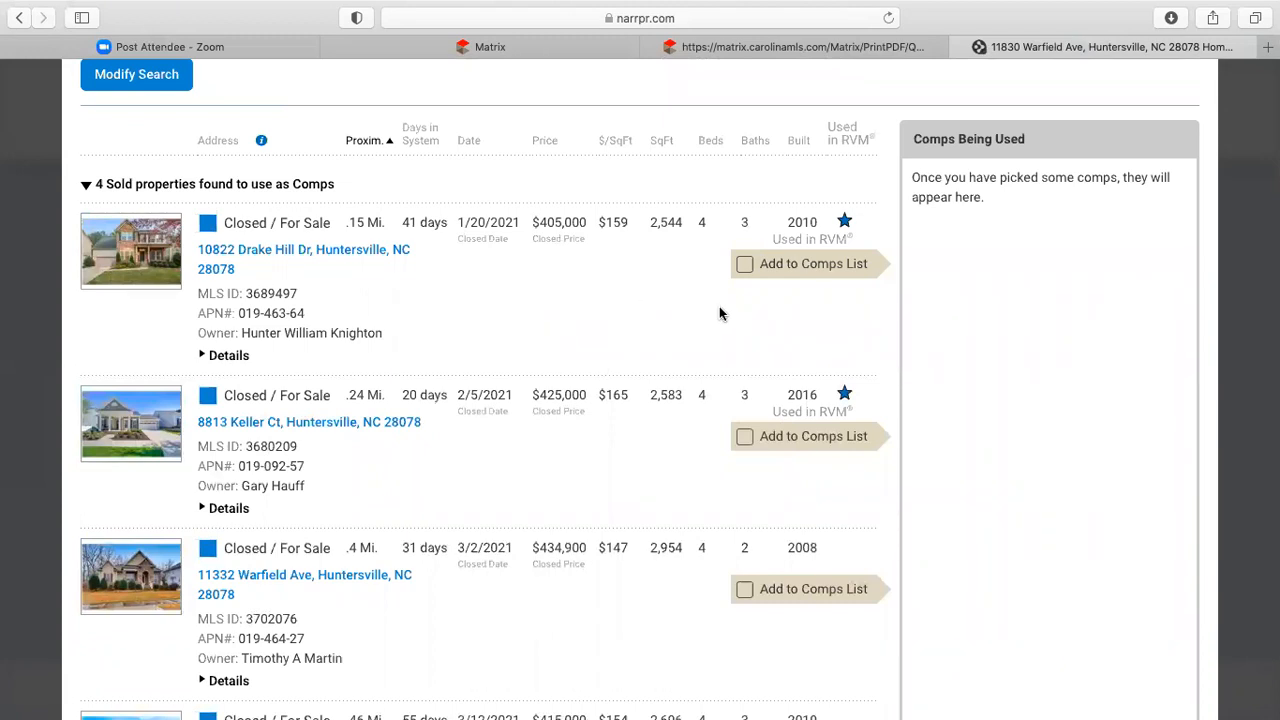
pyautogui.scroll(-1, 727, 315)
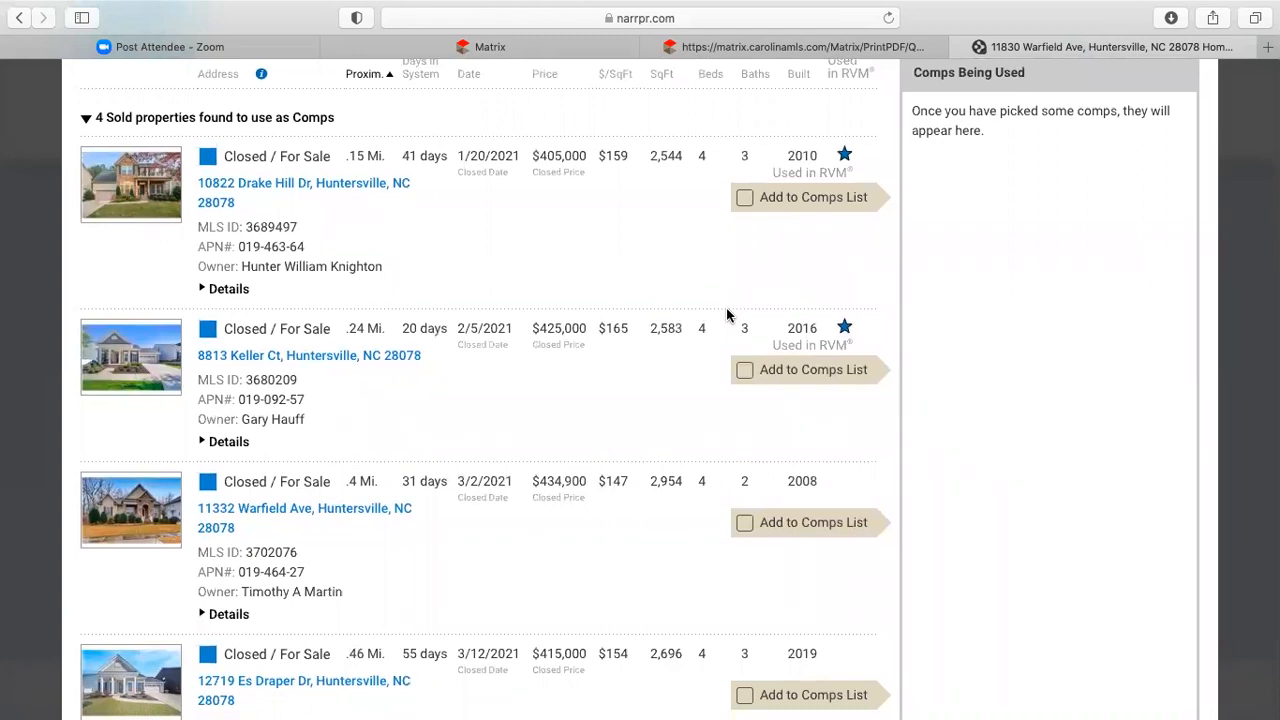
pyautogui.scroll(1, 595, 240)
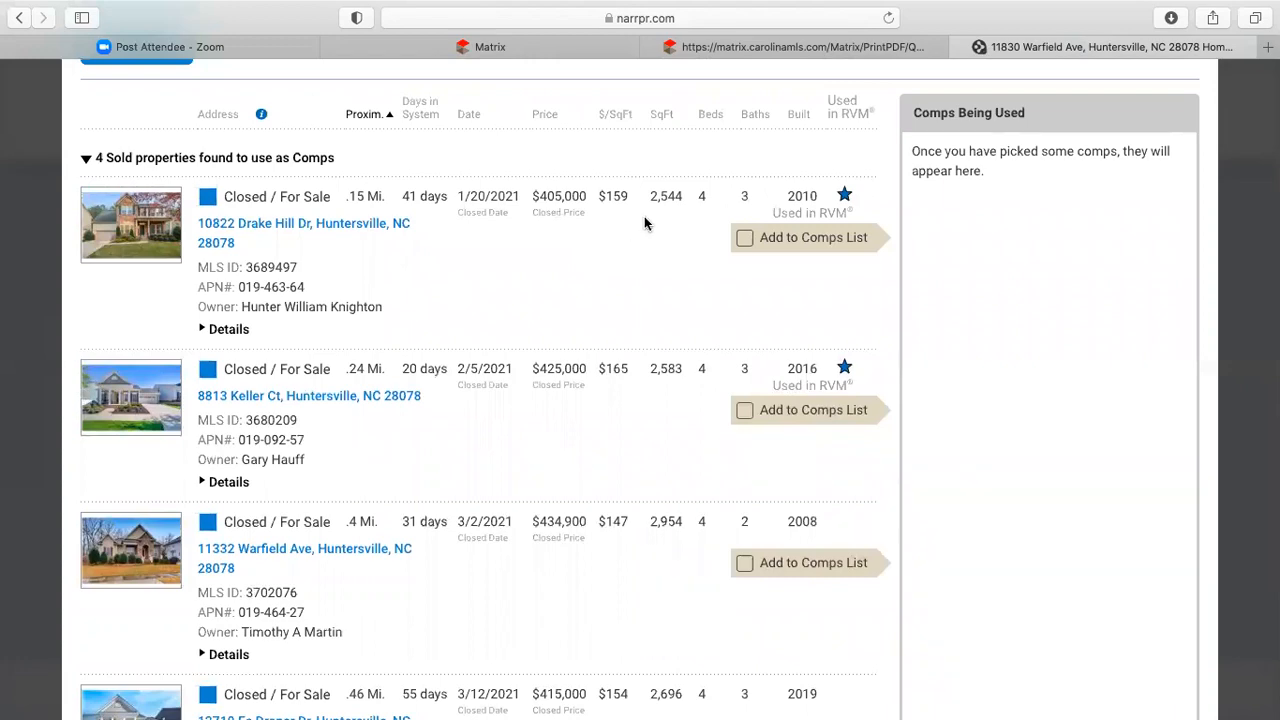
pyautogui.scroll(-2, 646, 240)
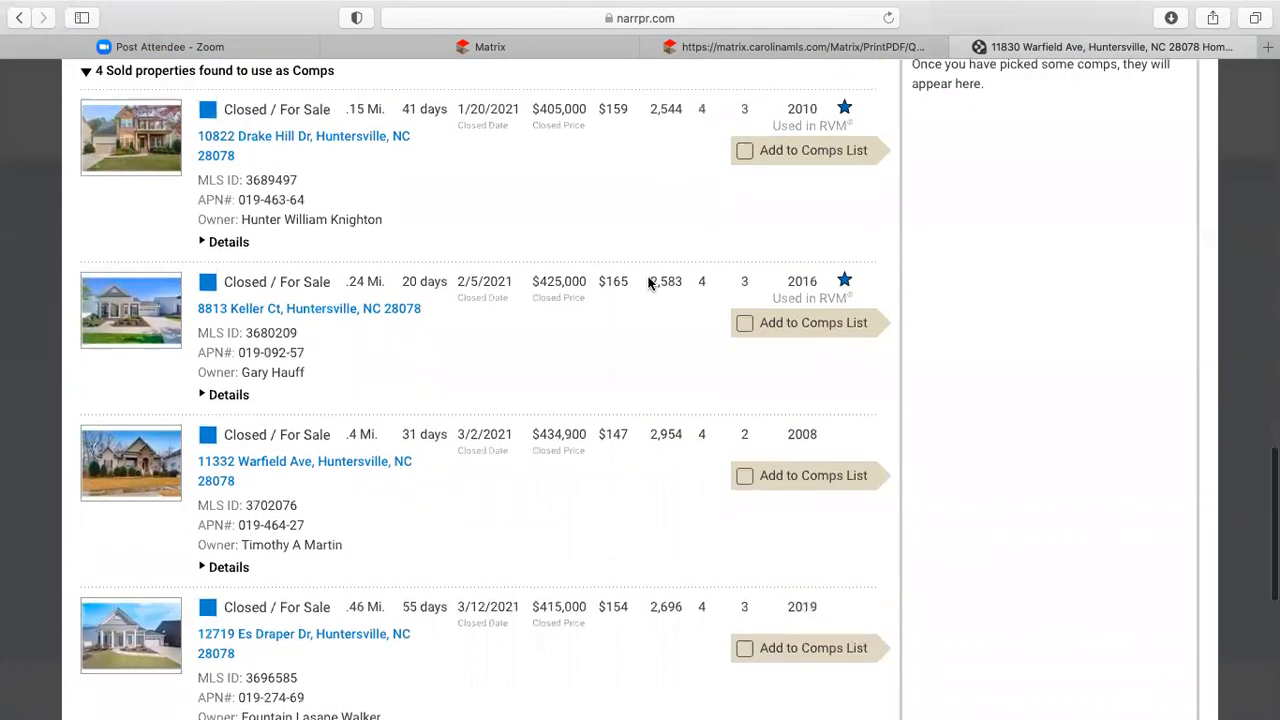
pyautogui.scroll(1, 660, 250)
pyautogui.scroll(-3, 735, 315)
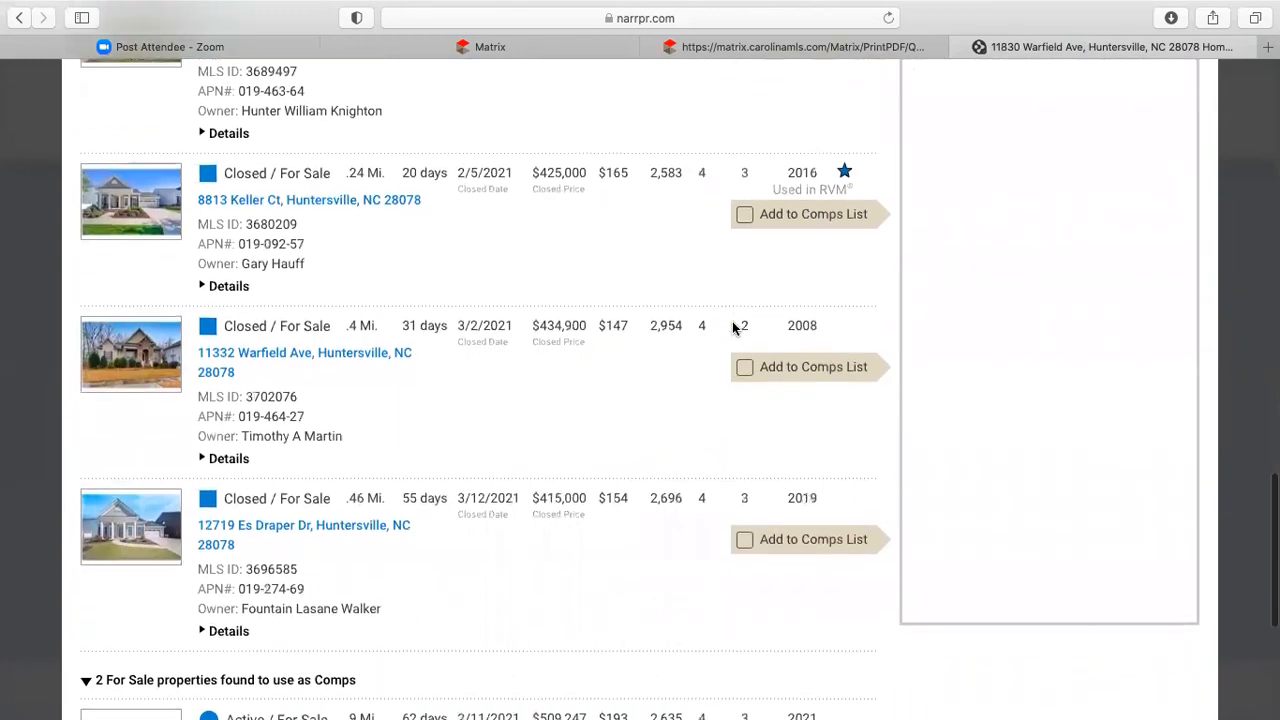
pyautogui.scroll(-1, 735, 326)
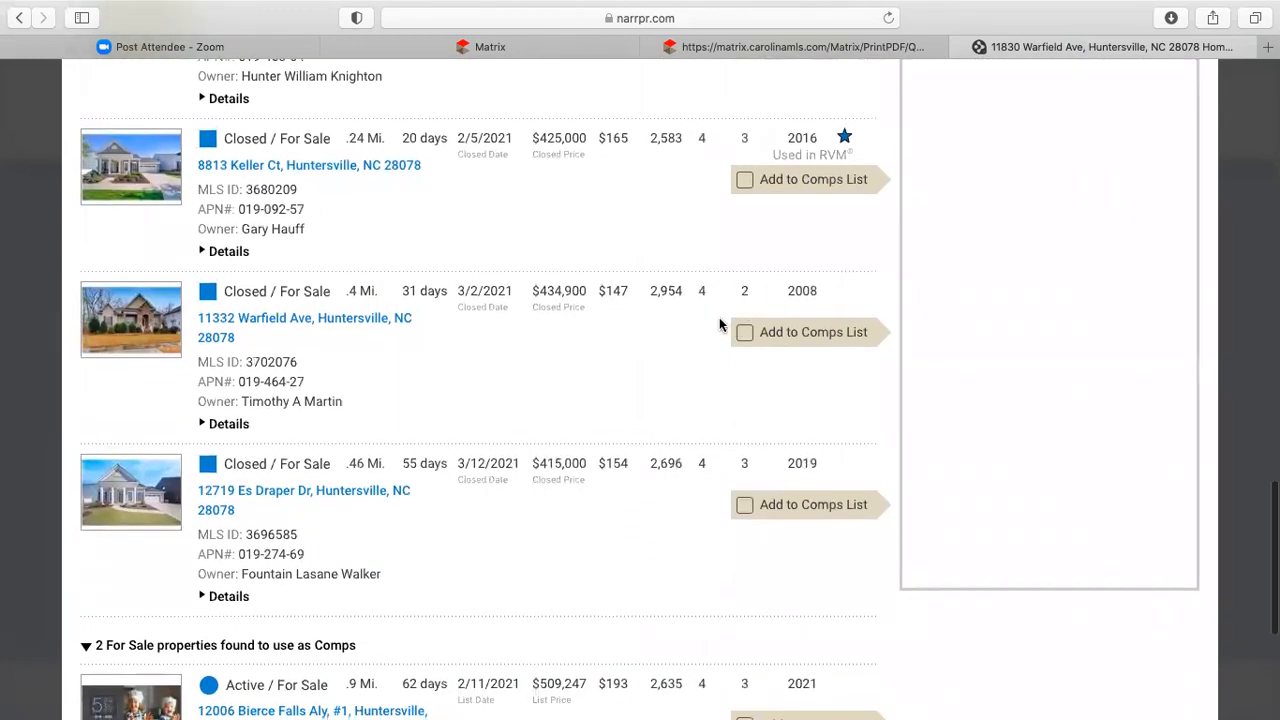
pyautogui.scroll(2, 605, 386)
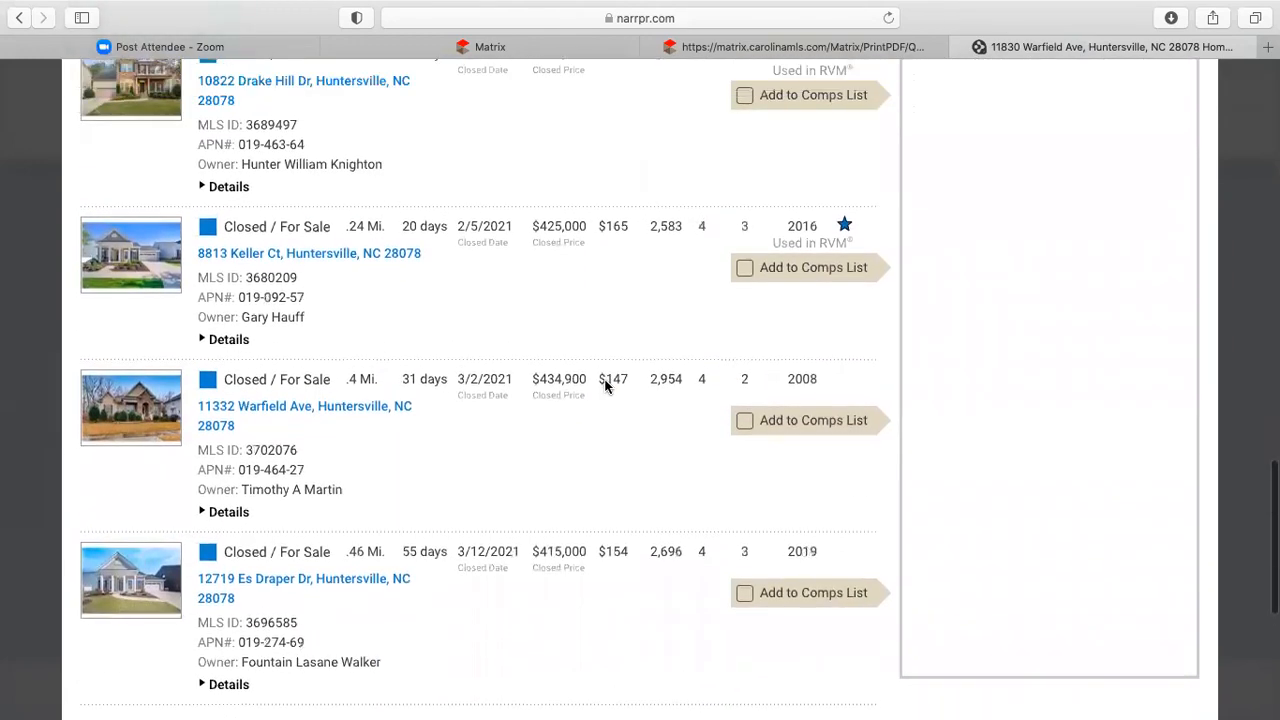
pyautogui.scroll(2, 605, 386)
pyautogui.scroll(1, 605, 386)
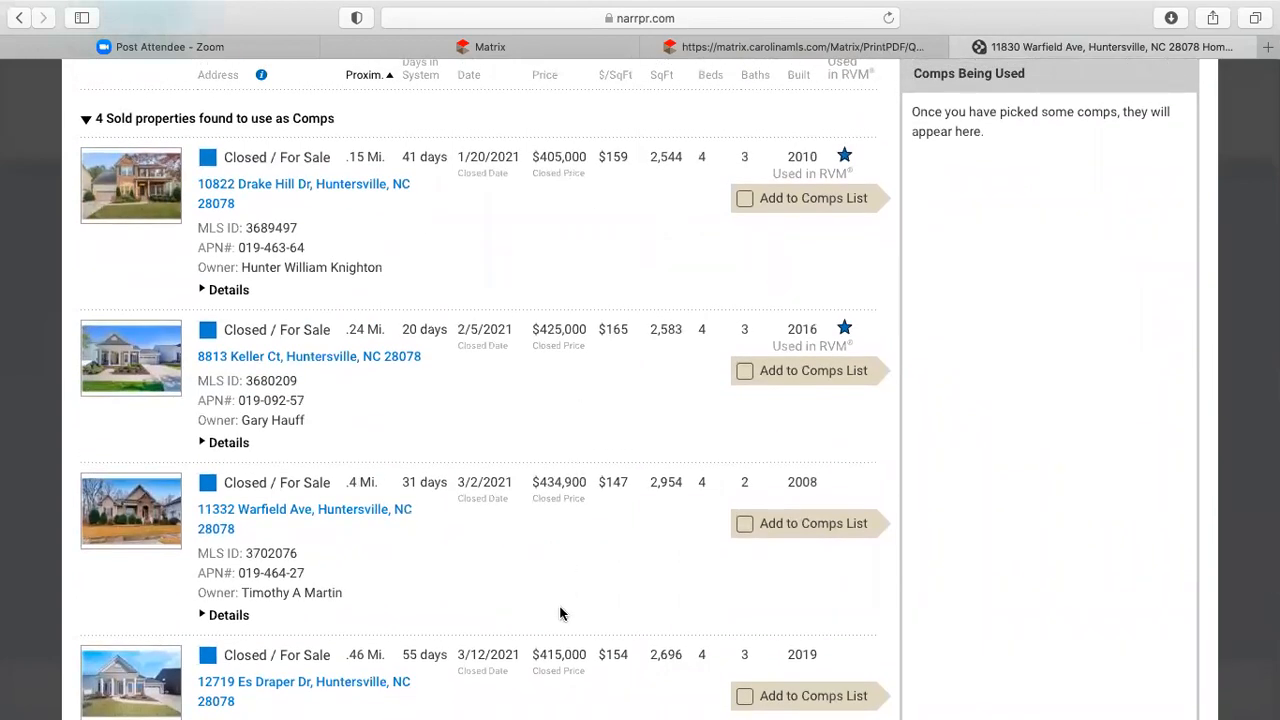
pyautogui.scroll(-2, 560, 614)
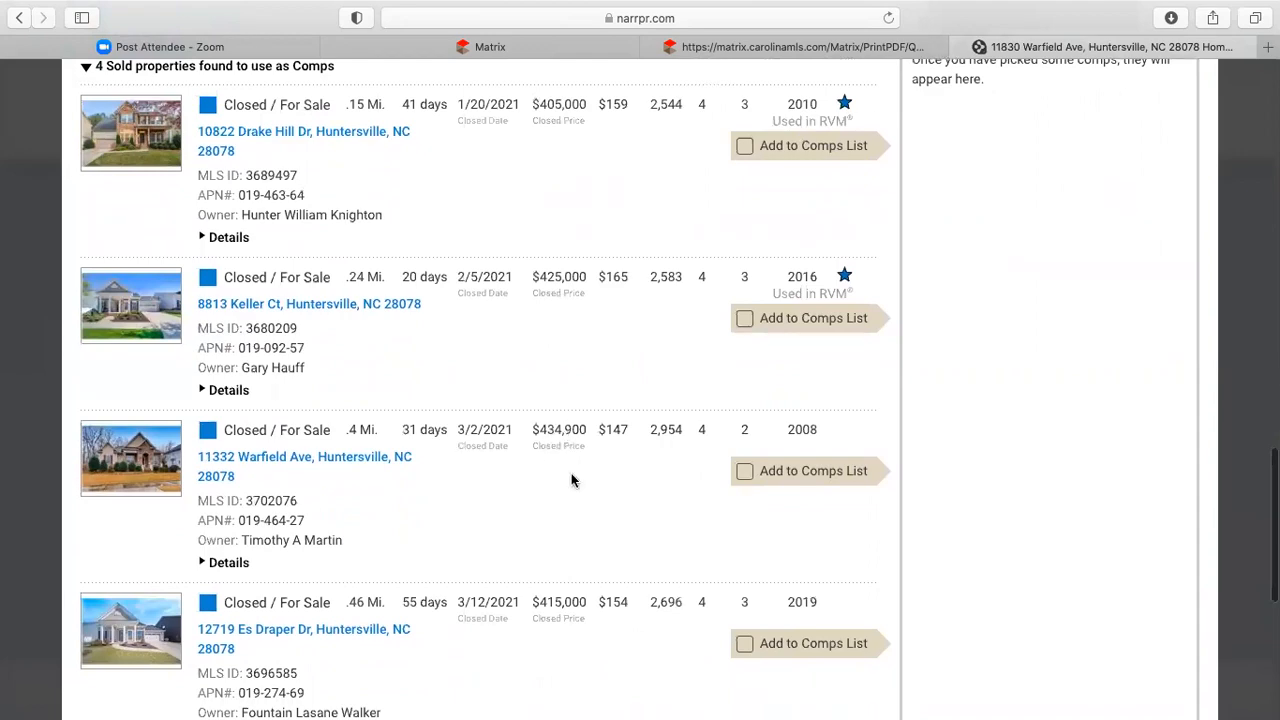
pyautogui.scroll(-4, 571, 480)
pyautogui.scroll(8, 571, 477)
pyautogui.scroll(-10, 571, 475)
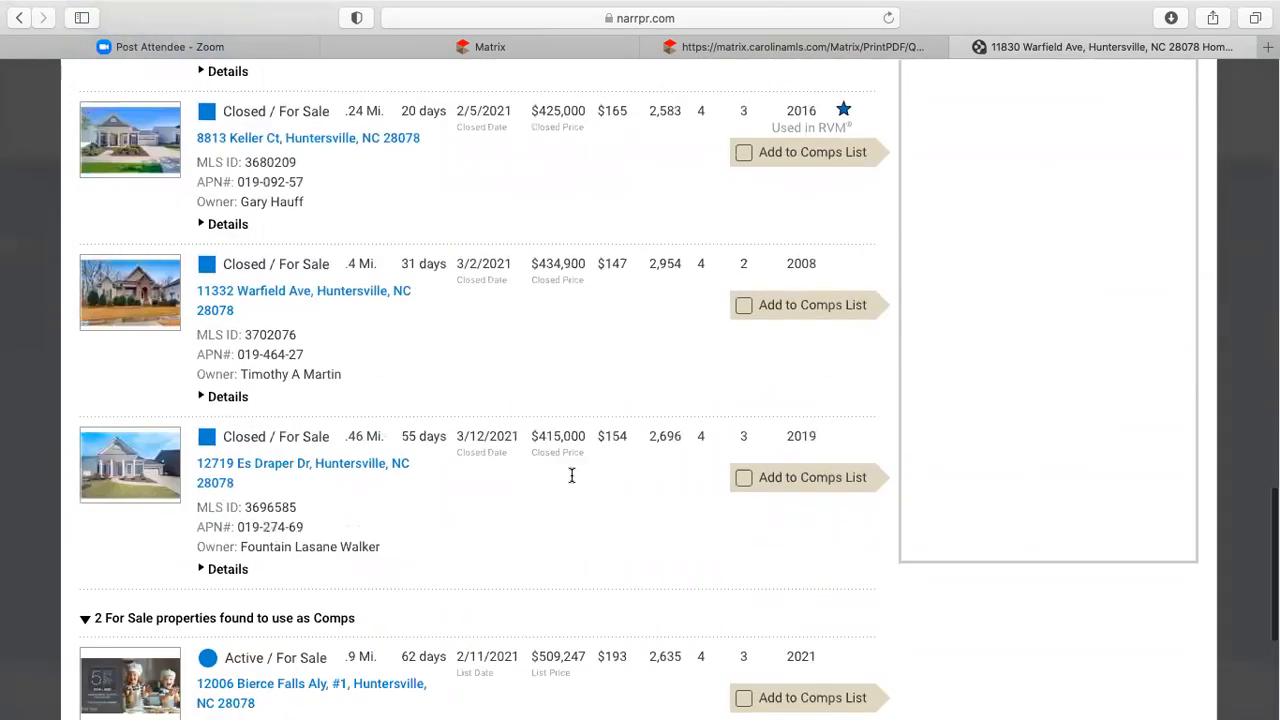
pyautogui.scroll(7, 571, 473)
pyautogui.scroll(2, 571, 478)
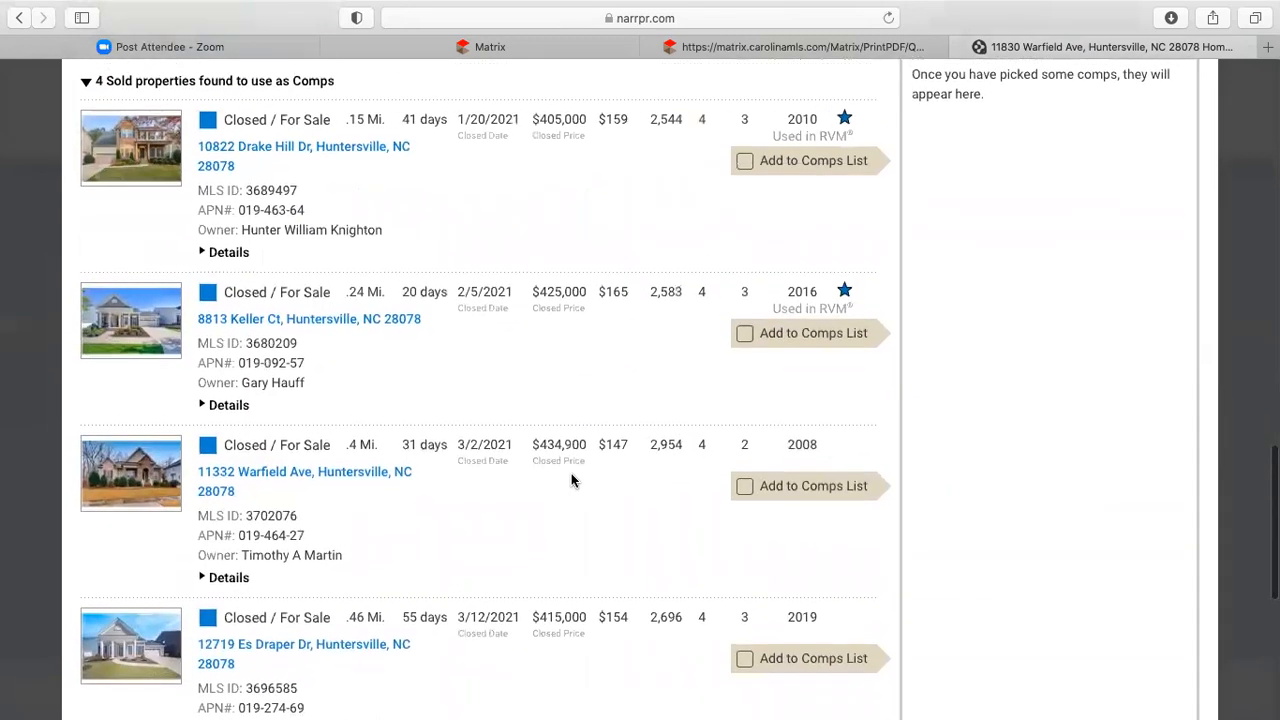
pyautogui.click(745, 193)
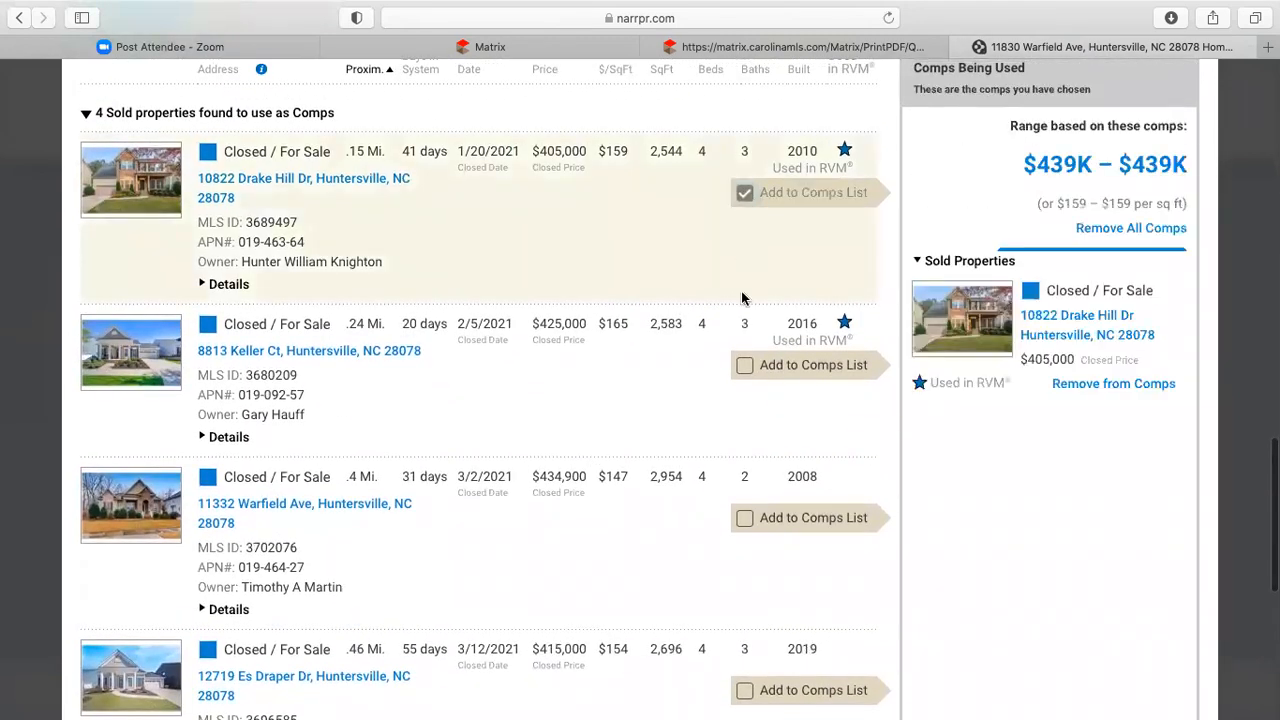
pyautogui.click(744, 366)
pyautogui.click(744, 517)
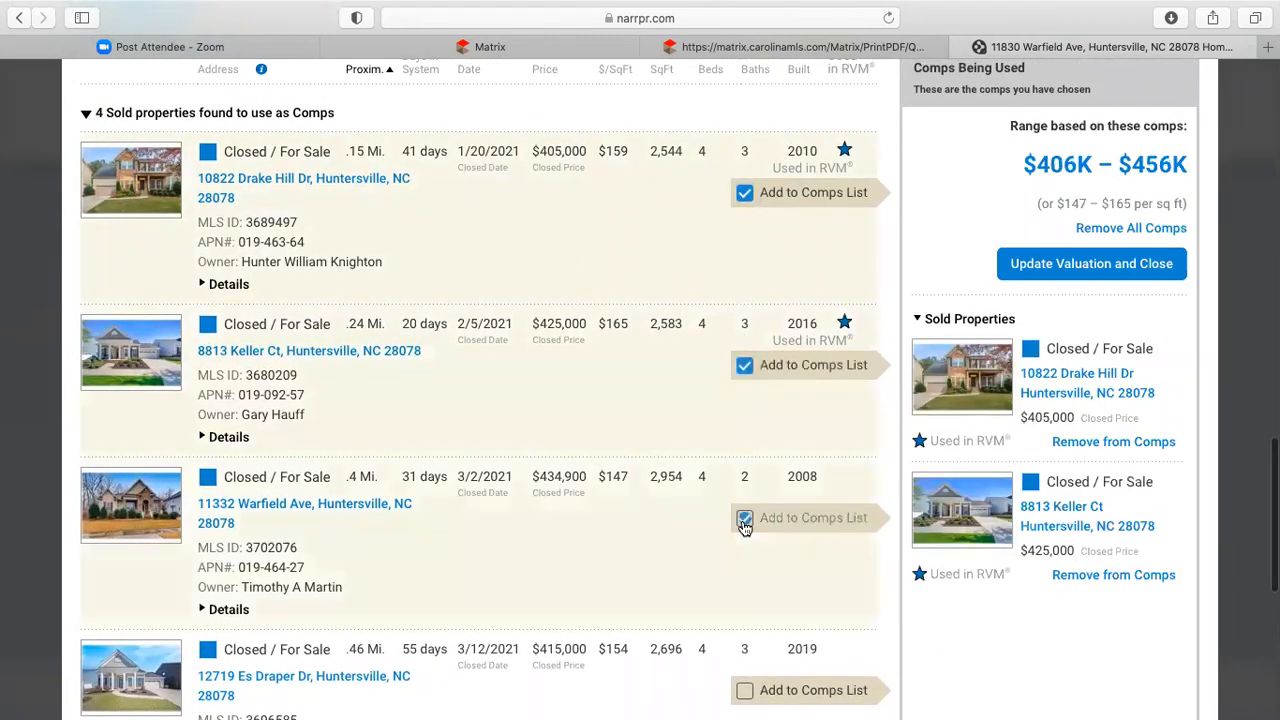
pyautogui.scroll(-3, 661, 561)
pyautogui.click(746, 550)
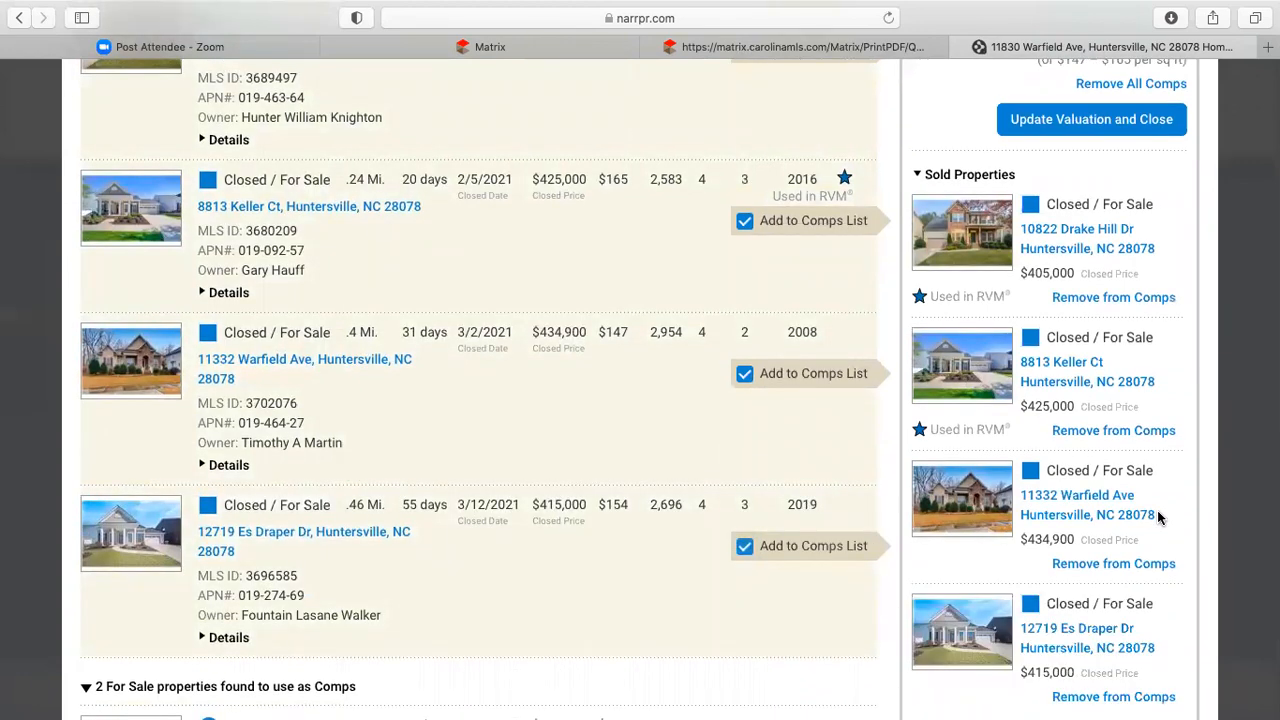
pyautogui.scroll(2, 1160, 516)
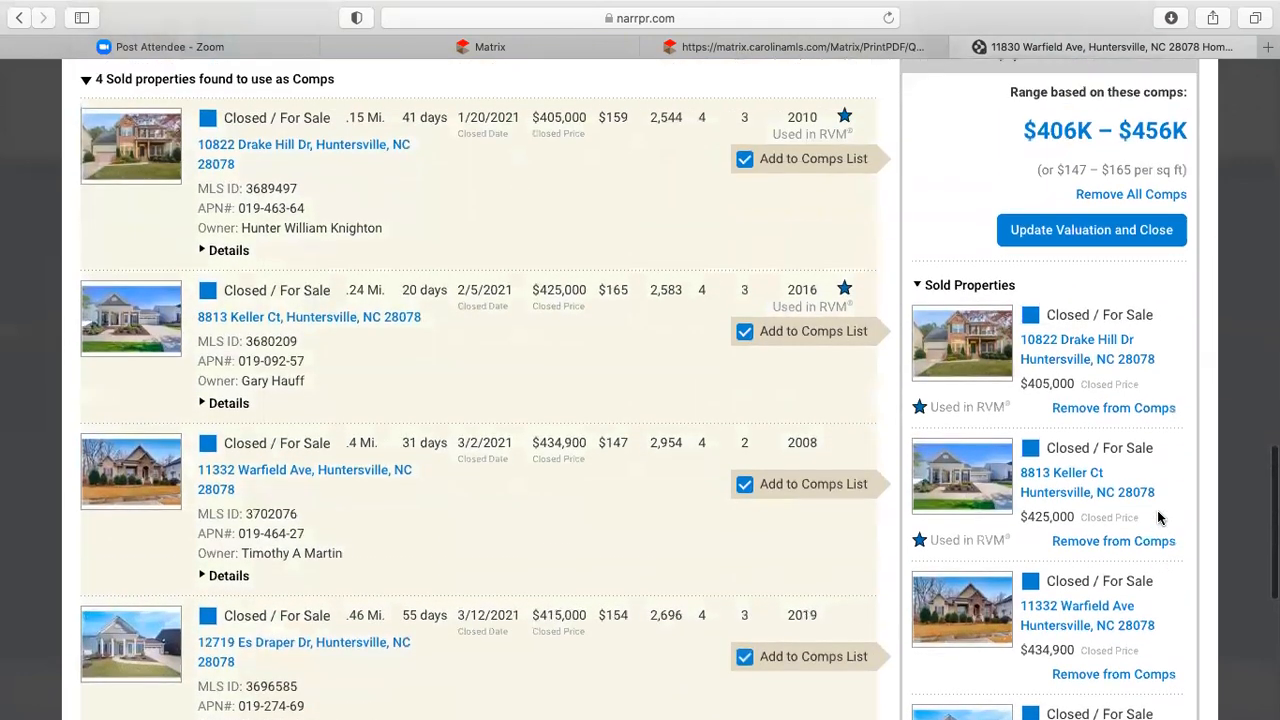
pyautogui.scroll(1, 1160, 516)
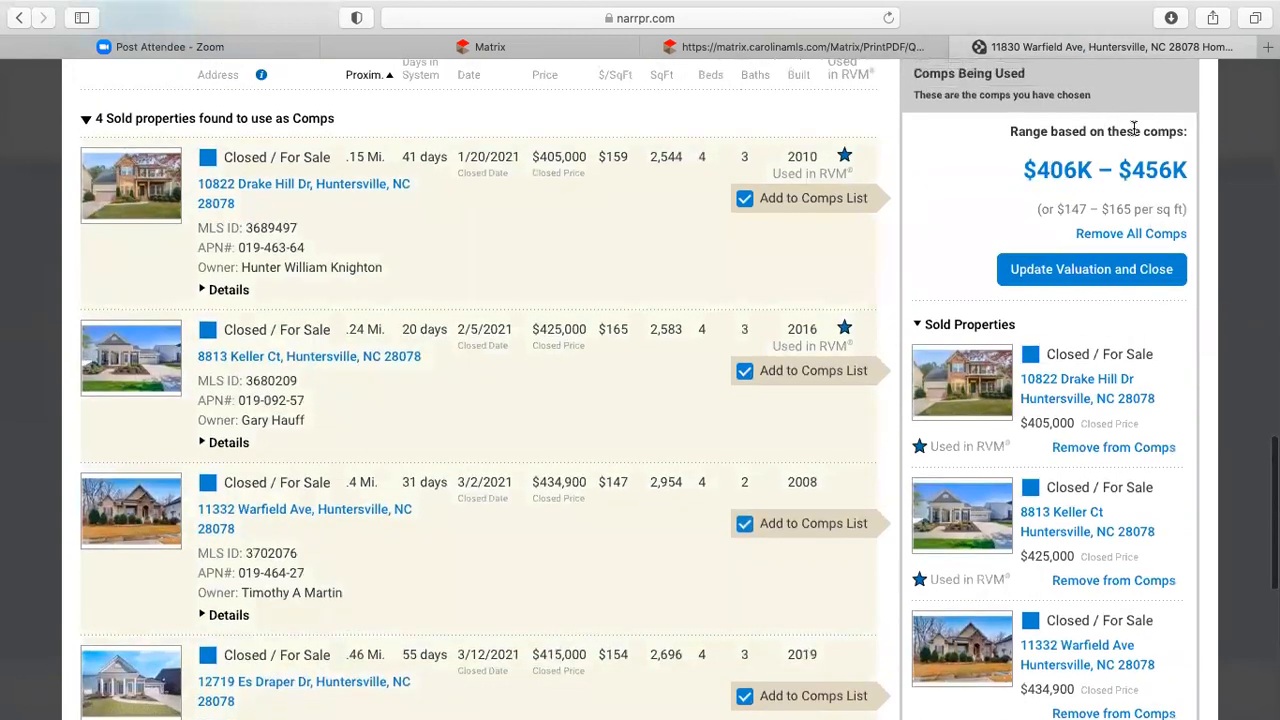
pyautogui.press('super+shift+backslash')
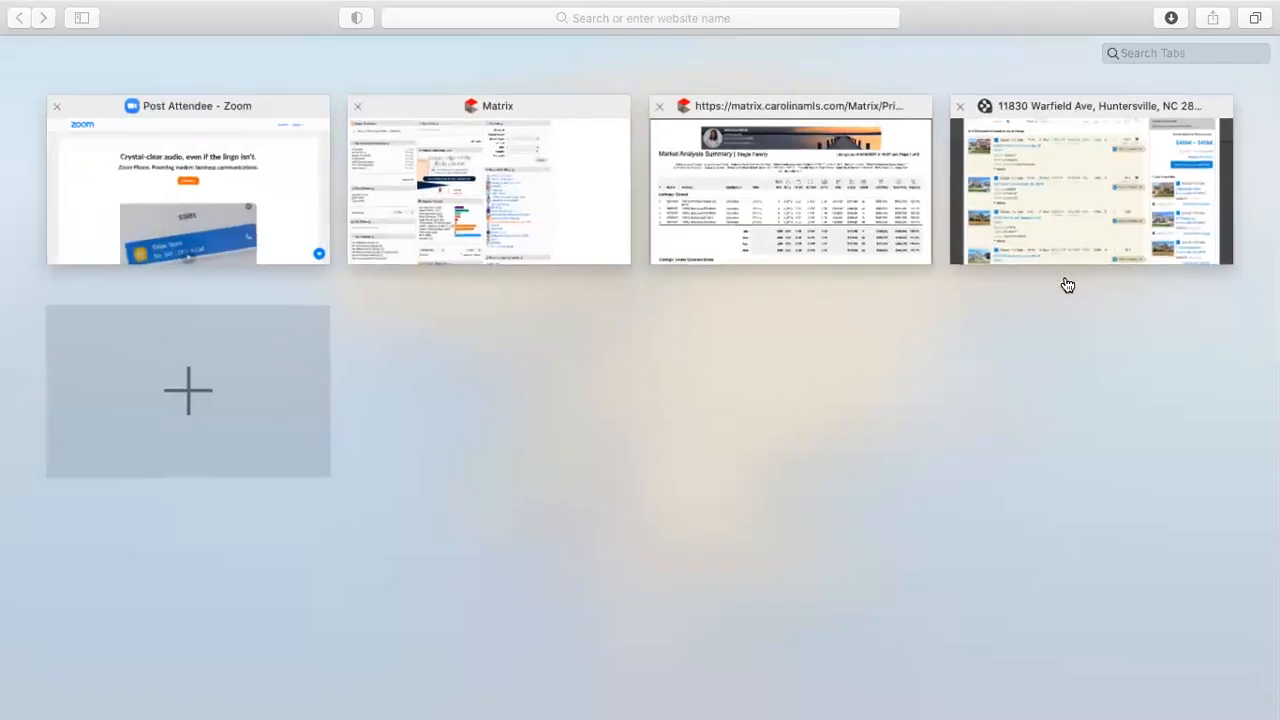
# - Apply the chosen comps to get a $424,658 valuation ($406K–$436K), then go back to the Matrix tab
pyautogui.click(1108, 222)
pyautogui.click(1106, 279)
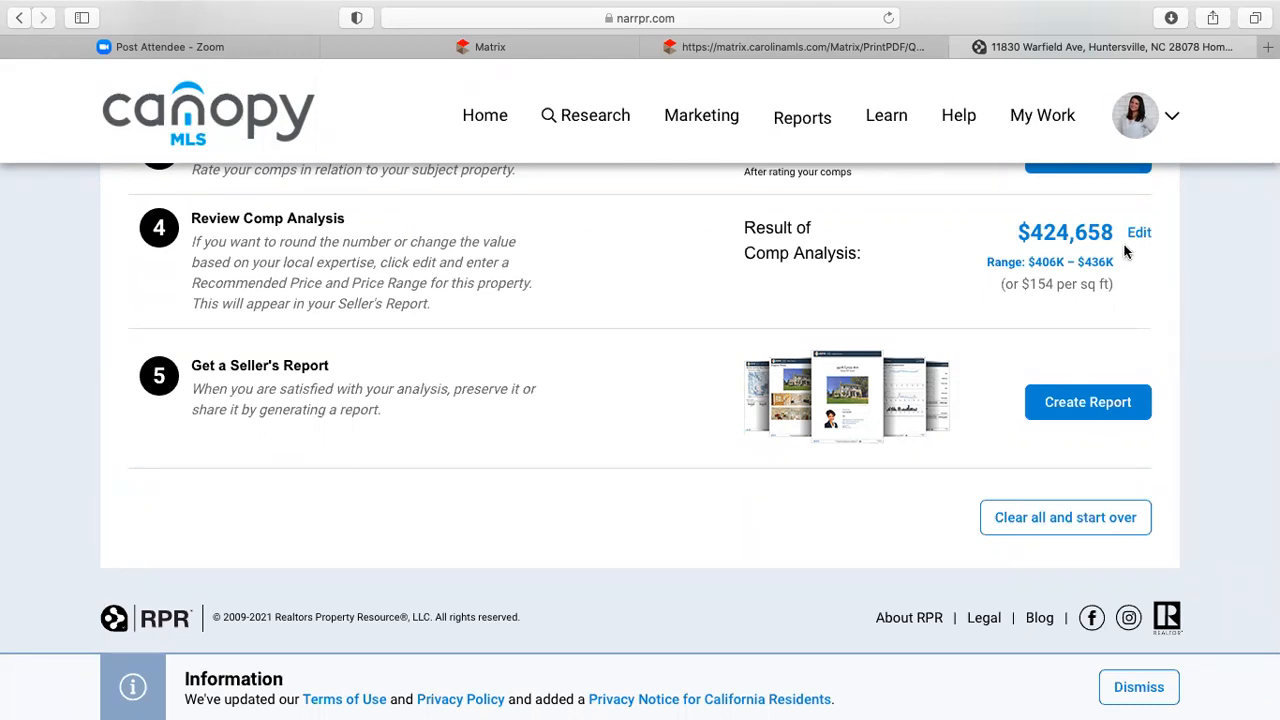
pyautogui.click(514, 48)
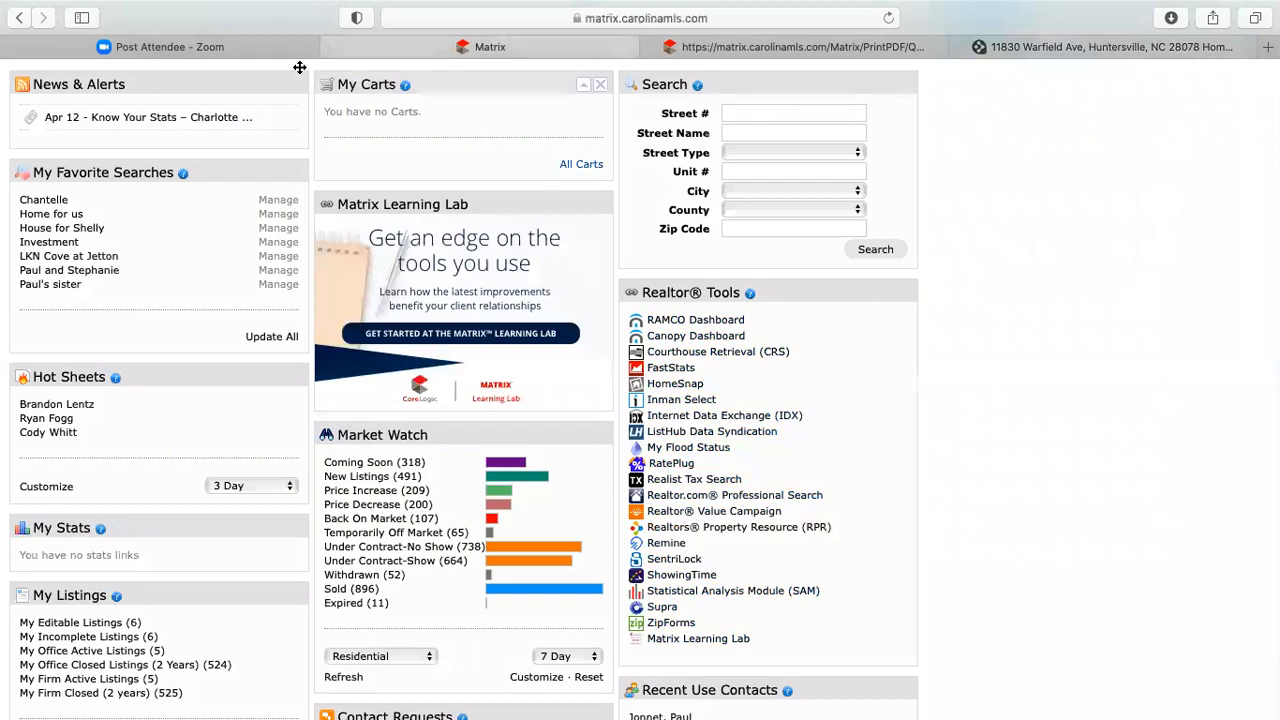
pyautogui.click(894, 54)
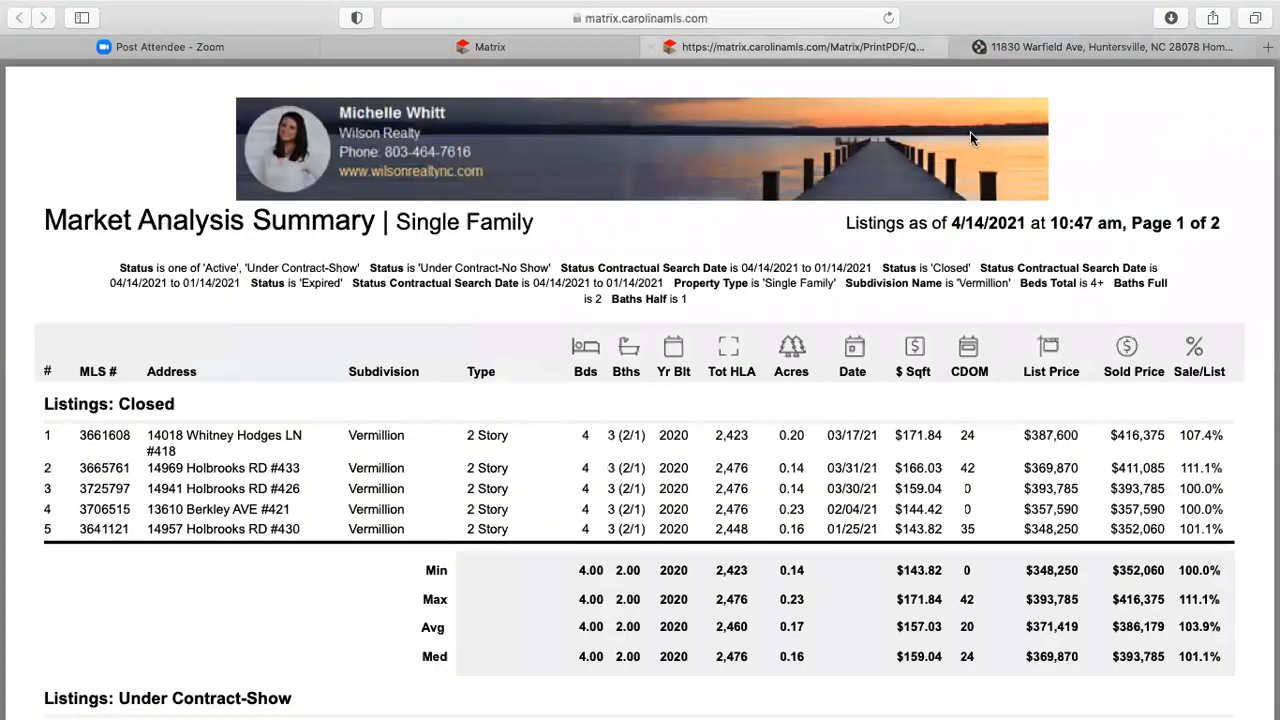
pyautogui.scroll(-3, 880, 268)
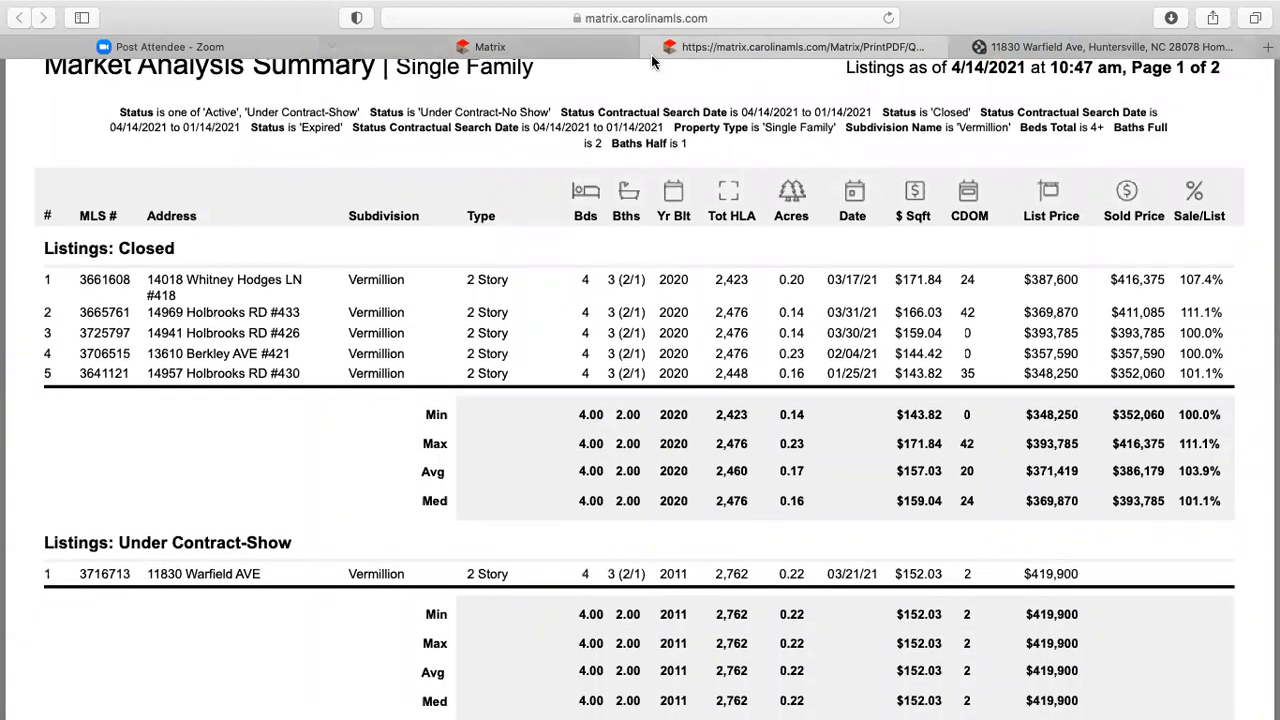
pyautogui.click(1036, 48)
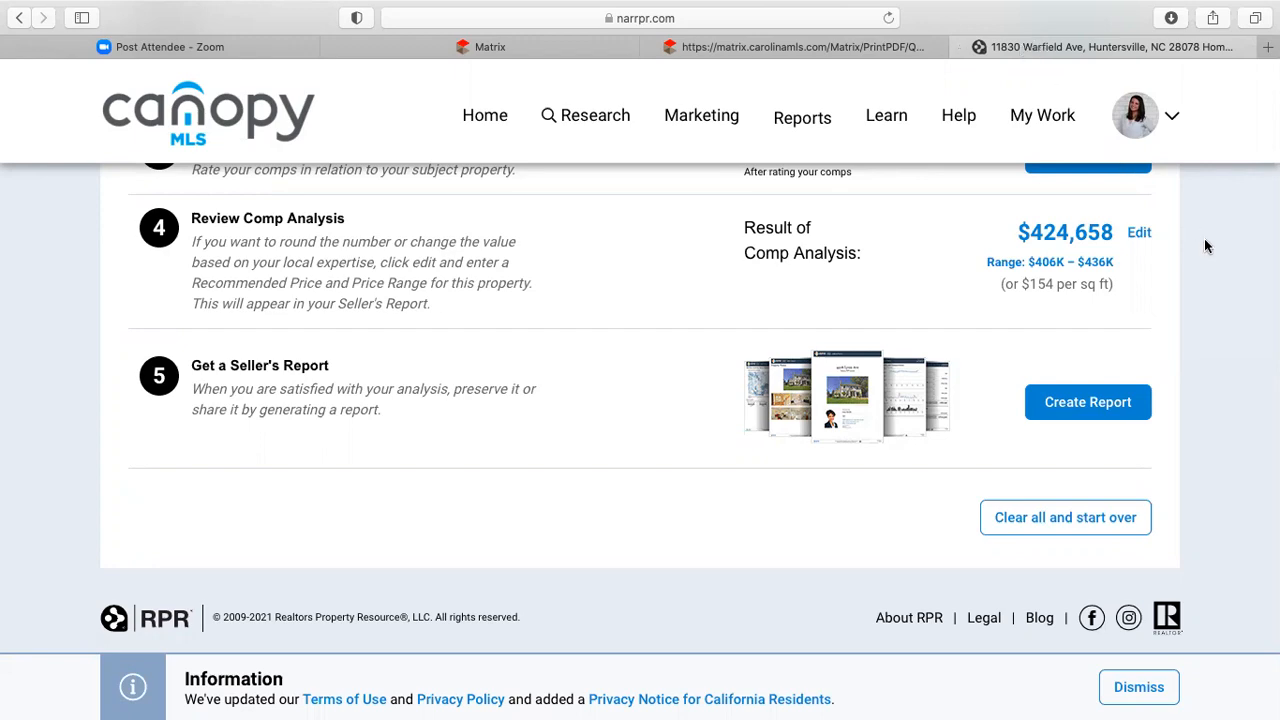
# - Create a report from step 5 of the comp analysis, with Seller's Report selected
pyautogui.scroll(5, 1205, 245)
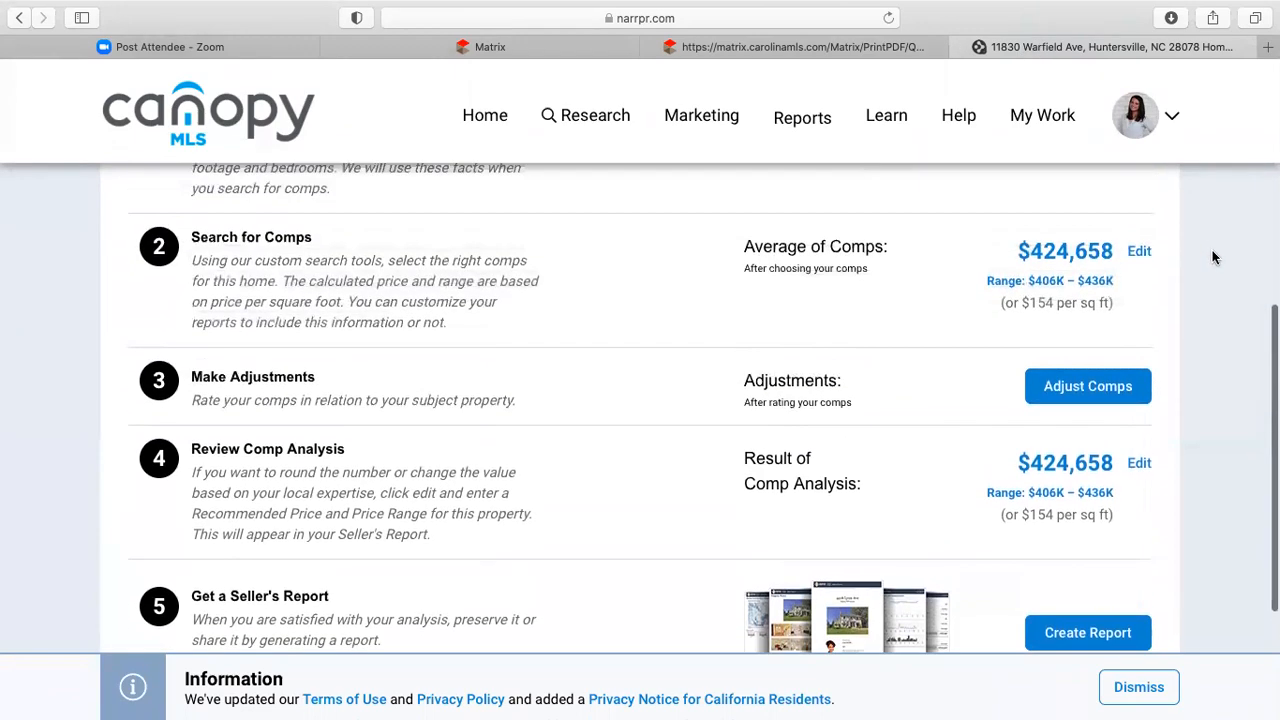
pyautogui.scroll(-4, 1212, 255)
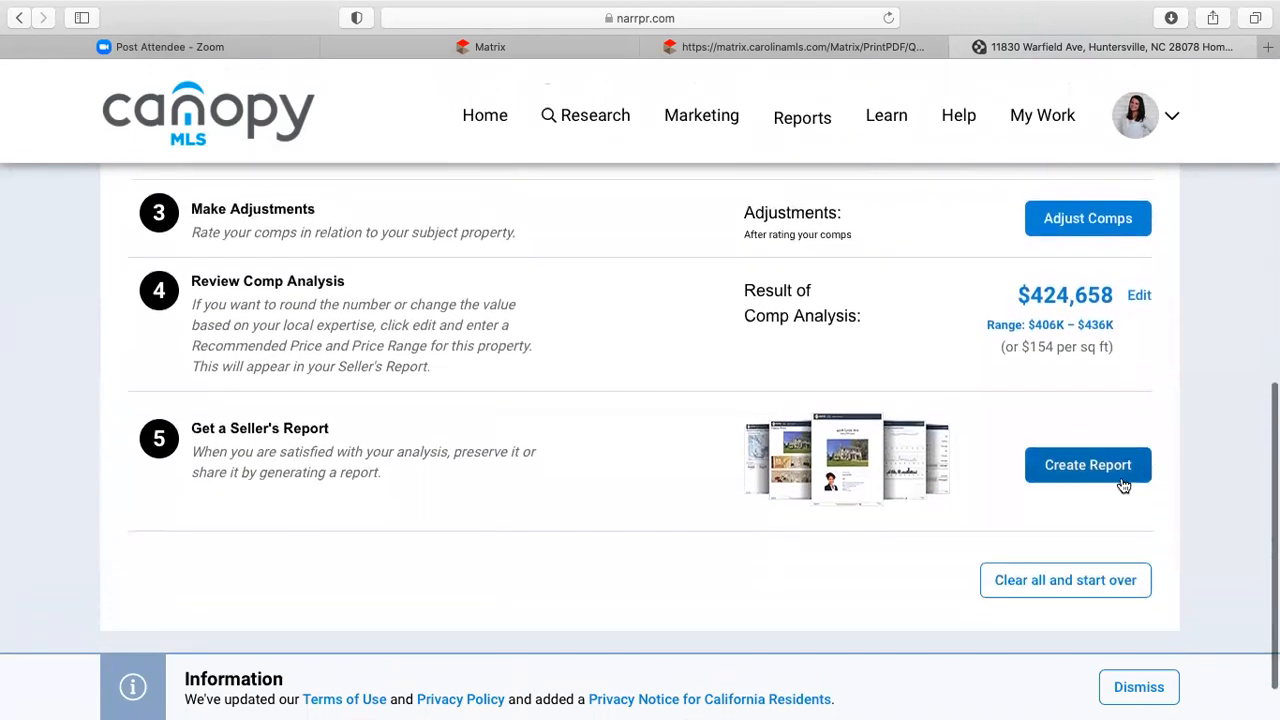
pyautogui.click(1088, 476)
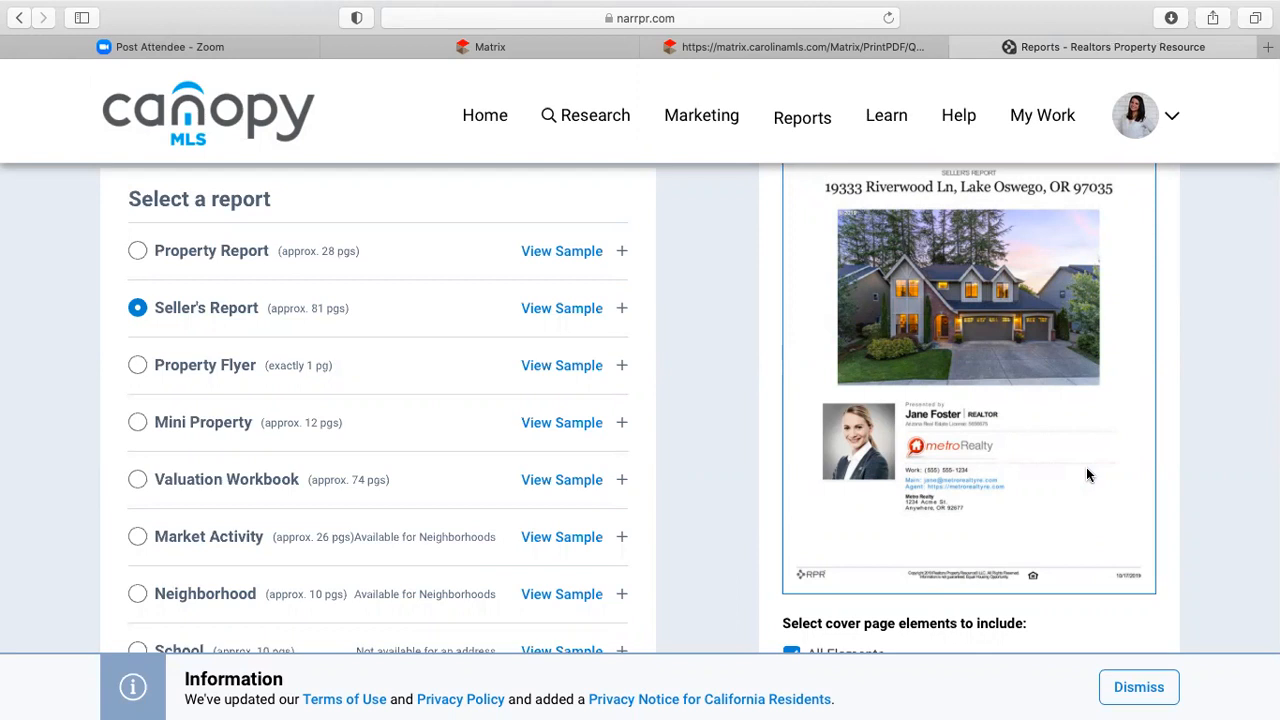
pyautogui.scroll(3, 681, 467)
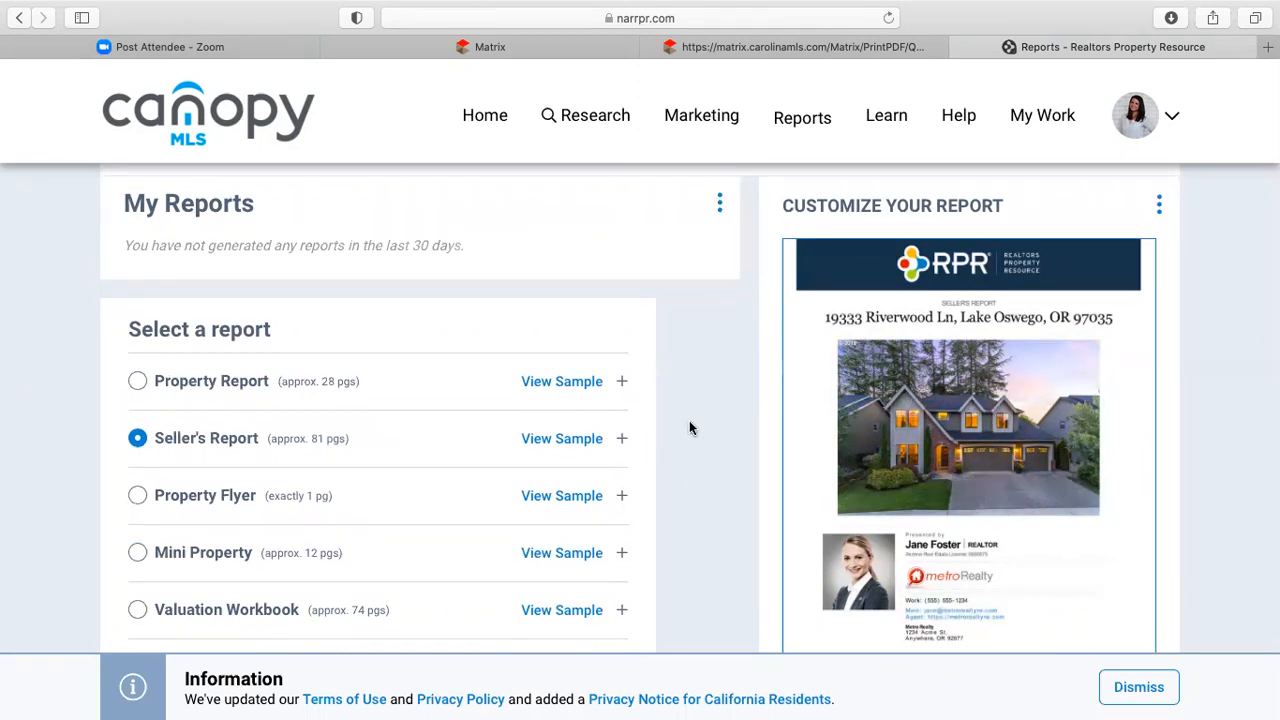
pyautogui.scroll(-3, 689, 428)
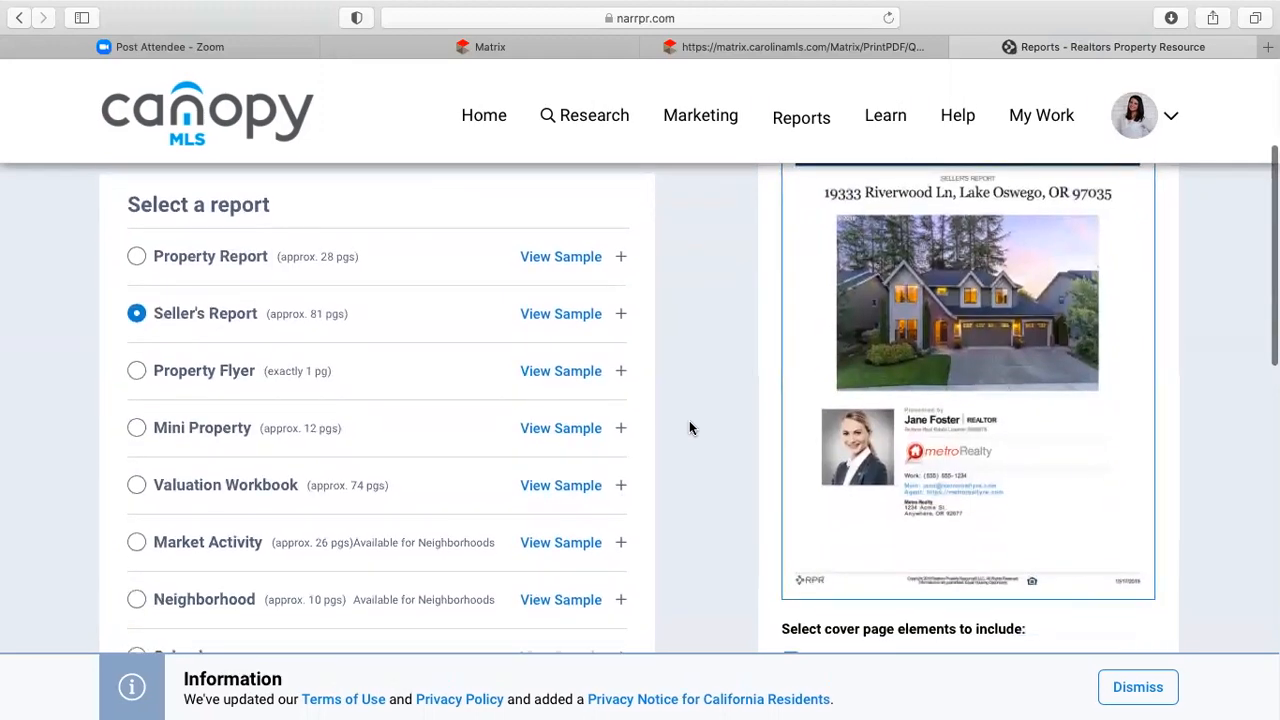
pyautogui.scroll(5, 689, 428)
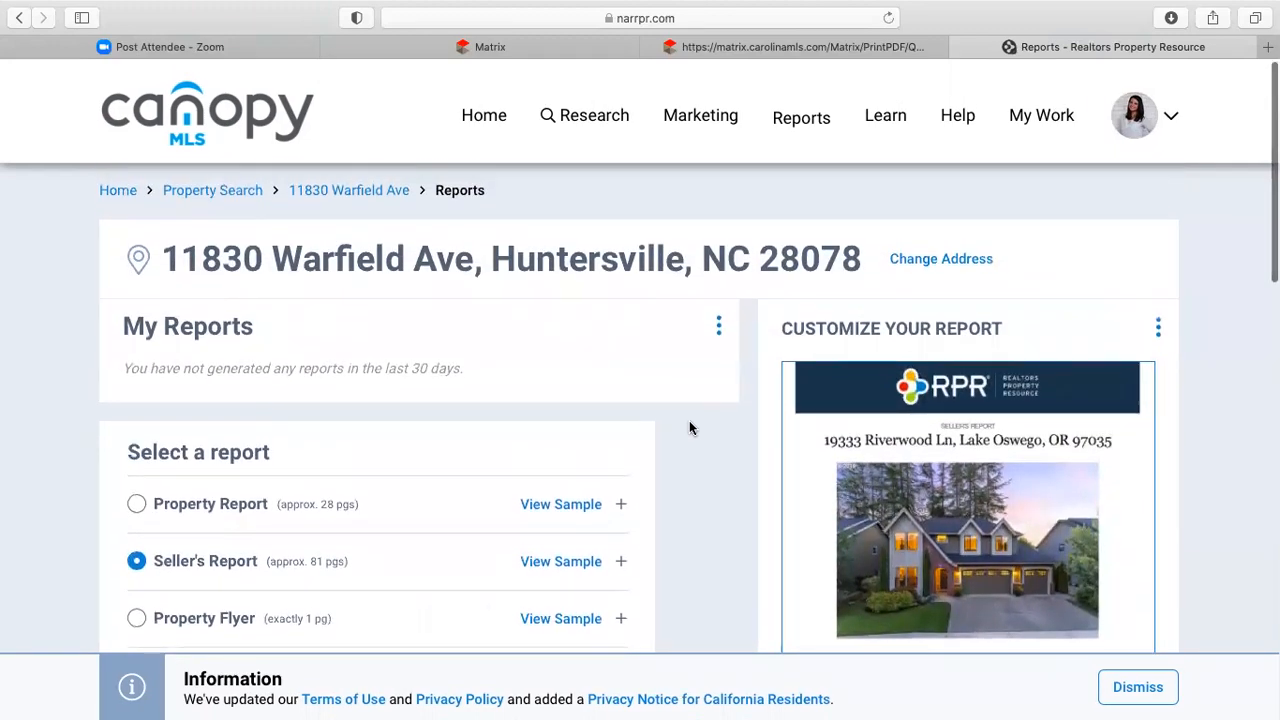
pyautogui.scroll(-3, 689, 428)
pyautogui.scroll(-3, 689, 428)
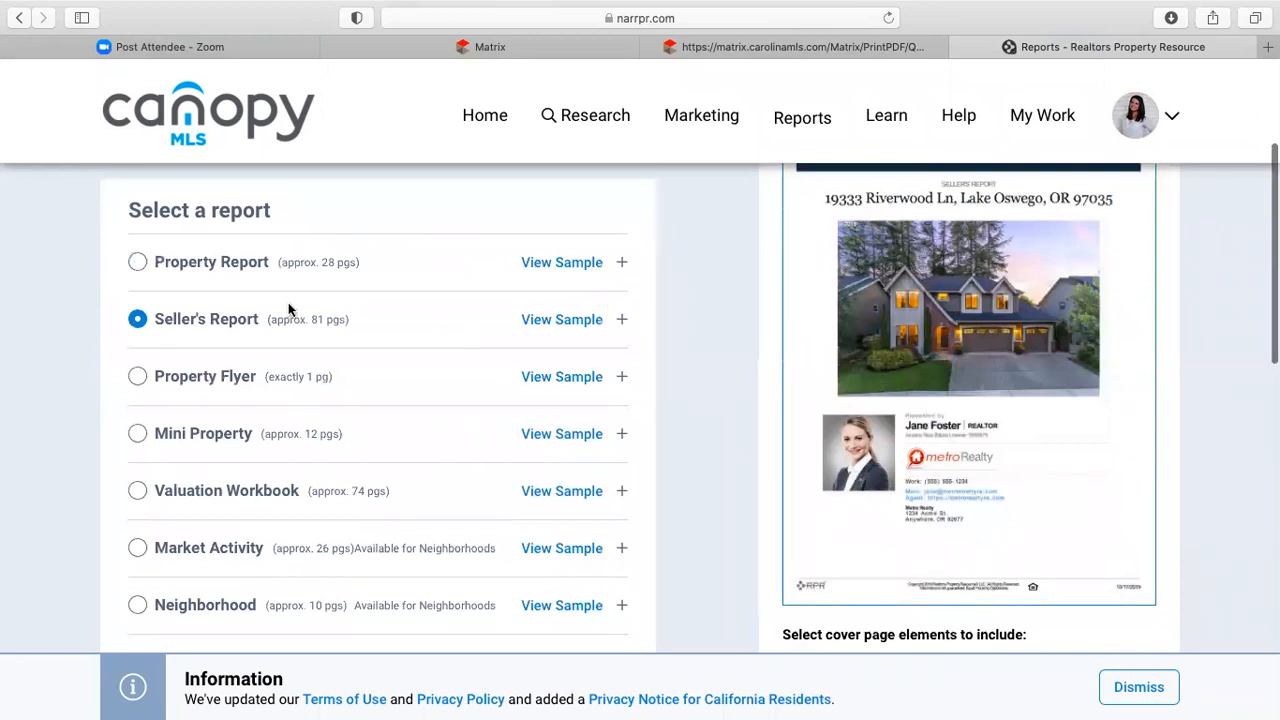
pyautogui.scroll(-2, 481, 466)
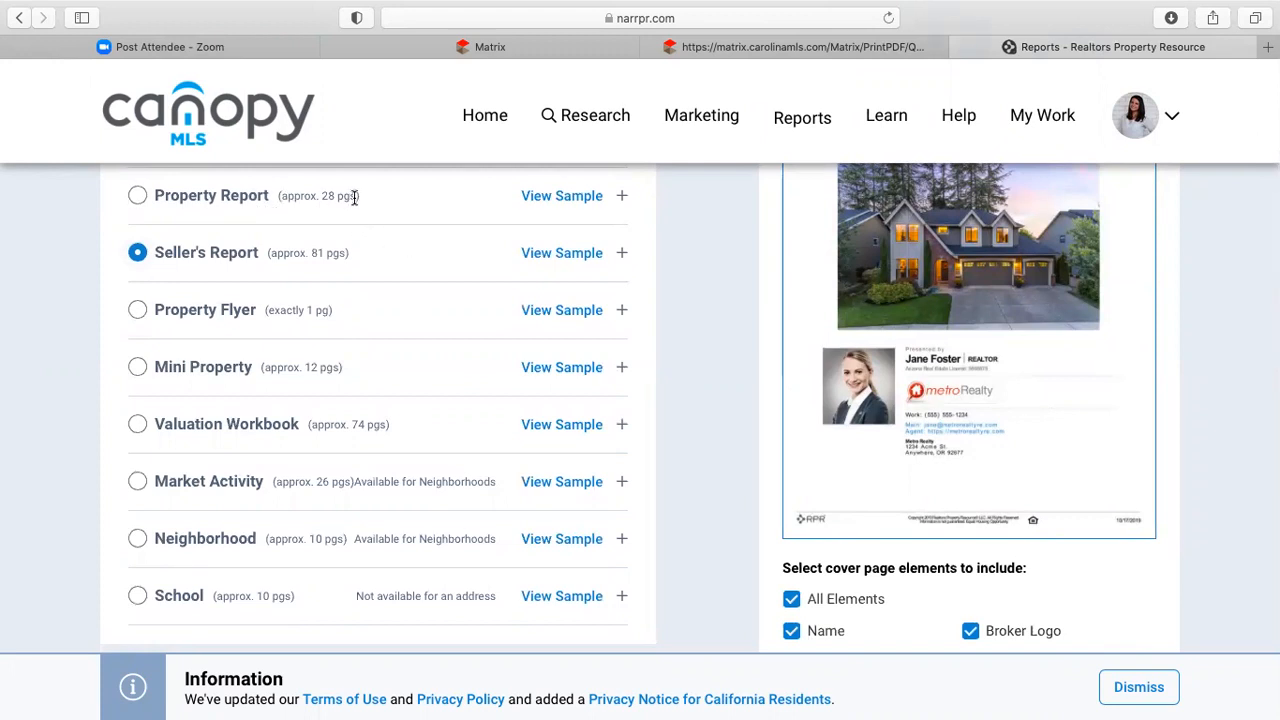
pyautogui.click(568, 198)
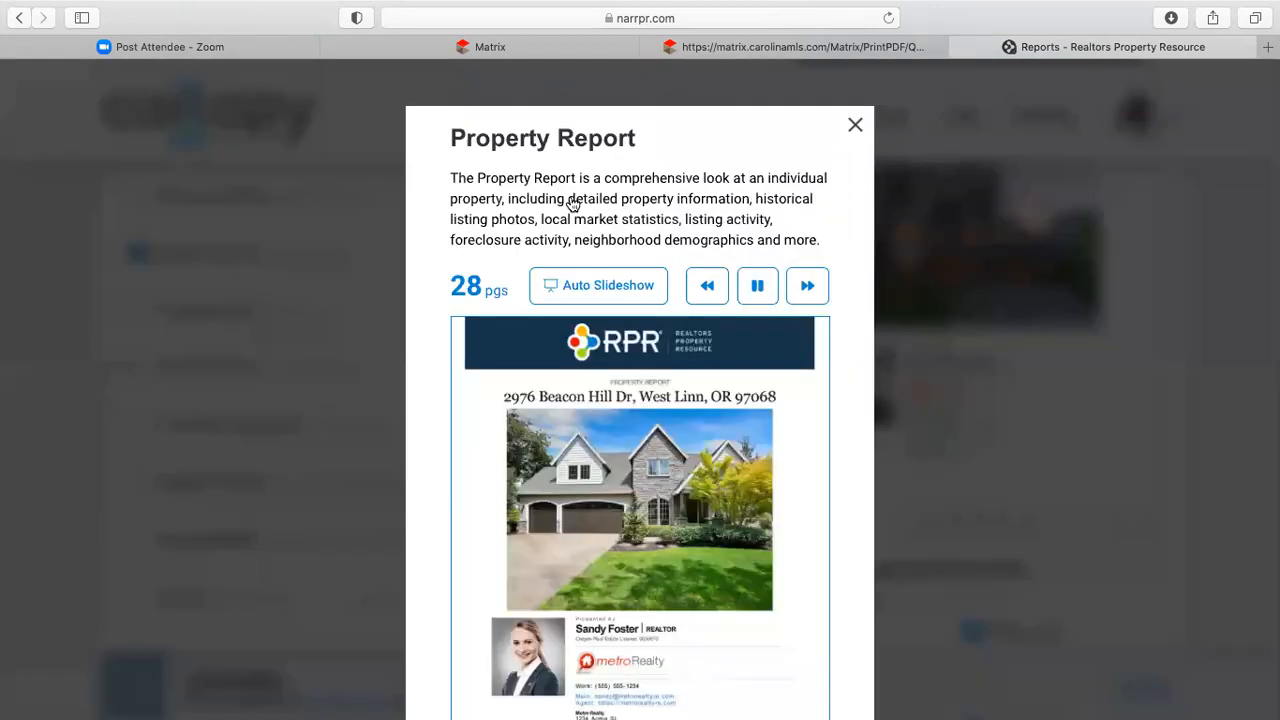
pyautogui.click(851, 127)
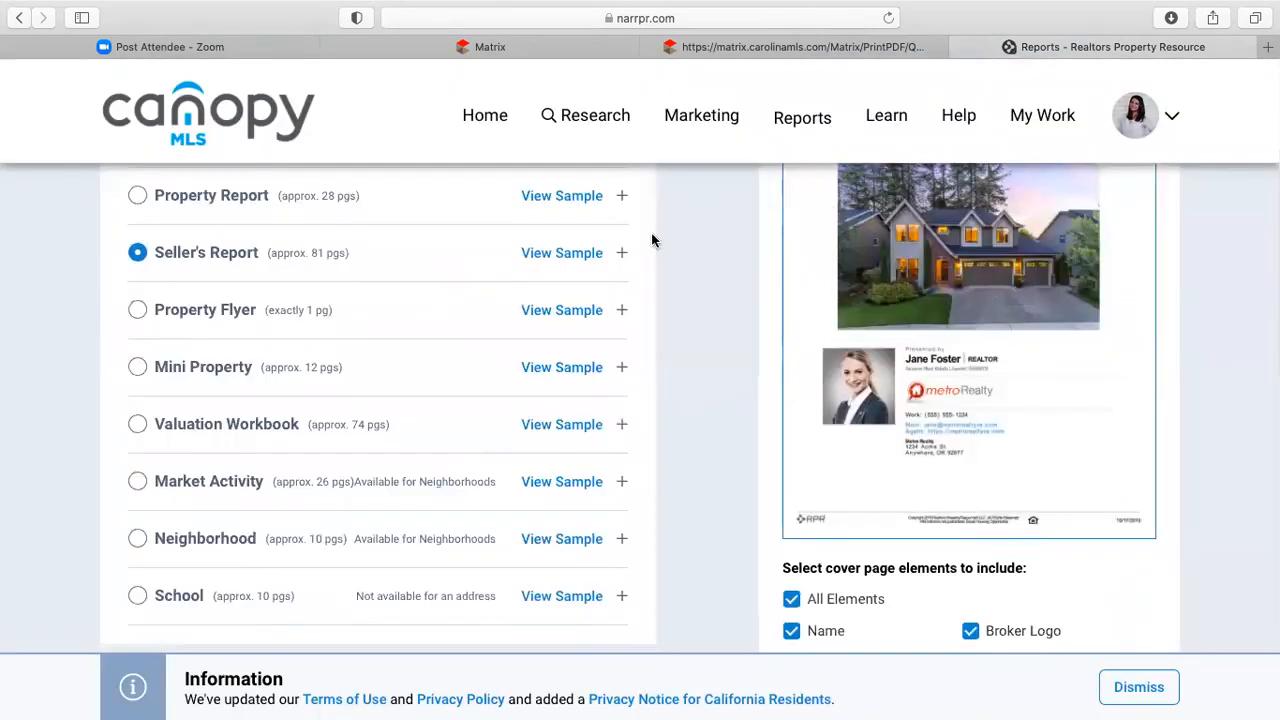
pyautogui.click(571, 256)
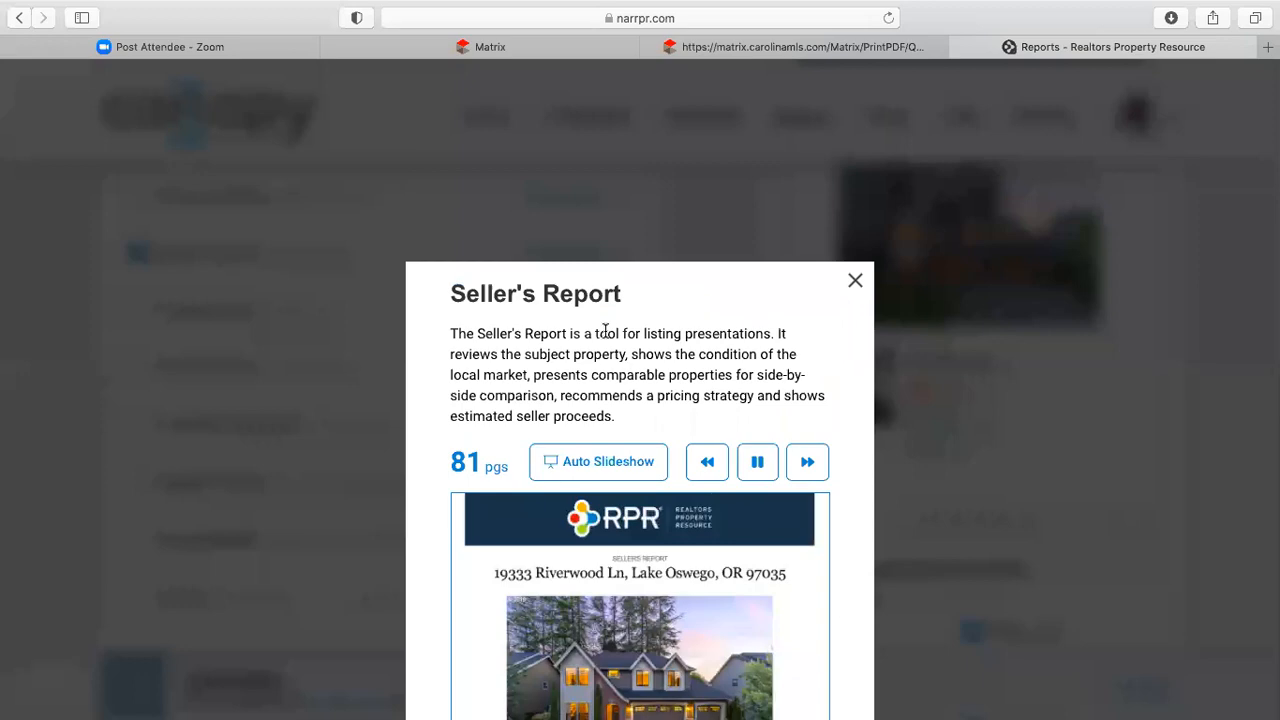
pyautogui.scroll(-5, 605, 332)
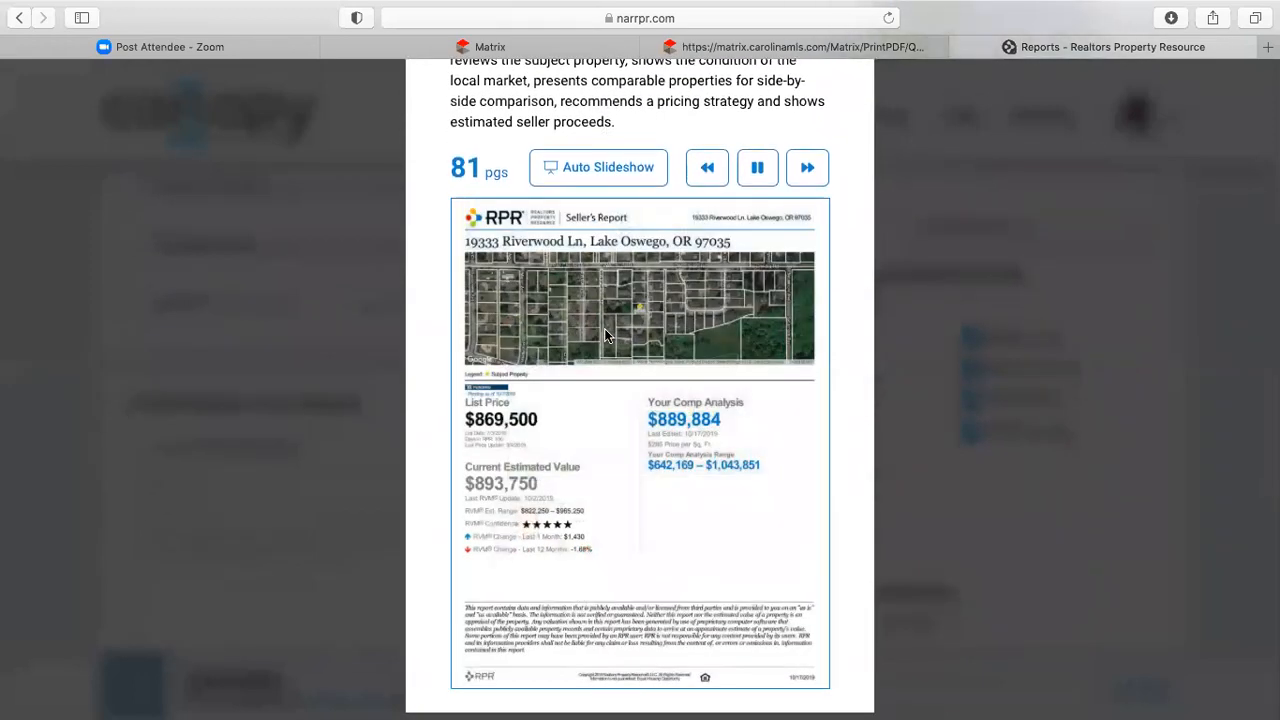
pyautogui.click(797, 172)
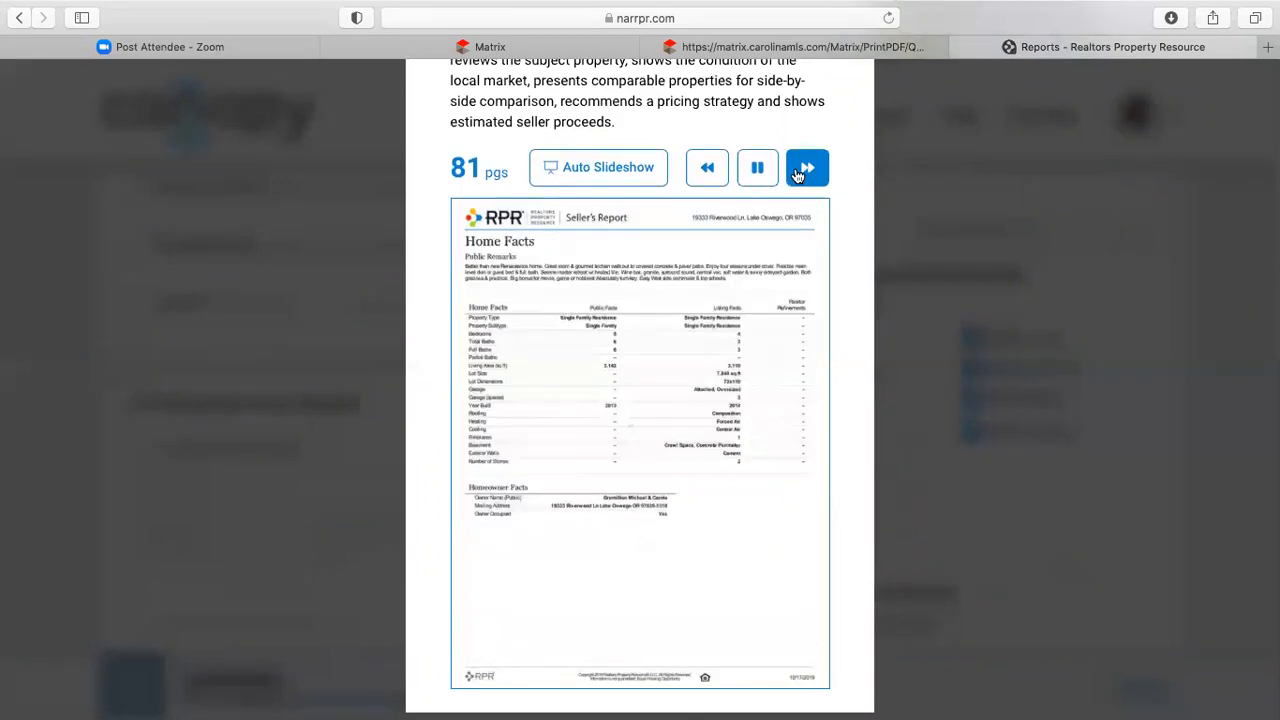
pyautogui.click(797, 174)
pyautogui.click(797, 175)
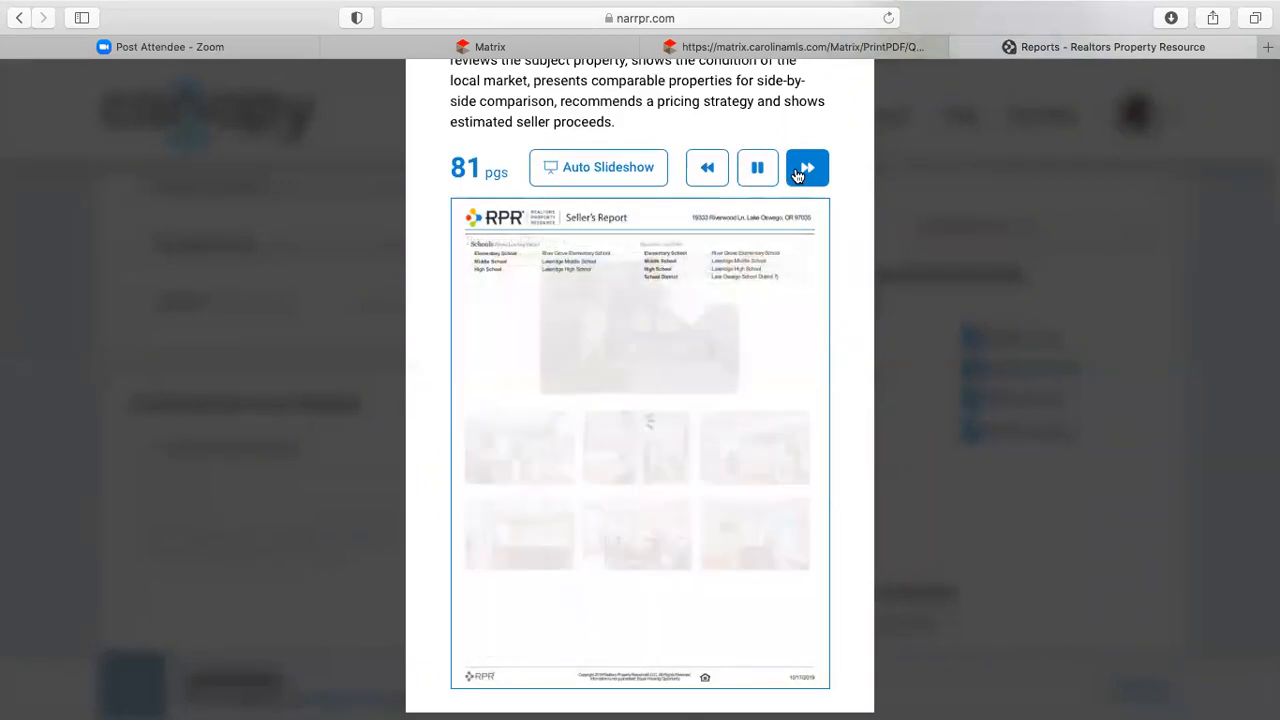
pyautogui.click(797, 175)
pyautogui.click(797, 175)
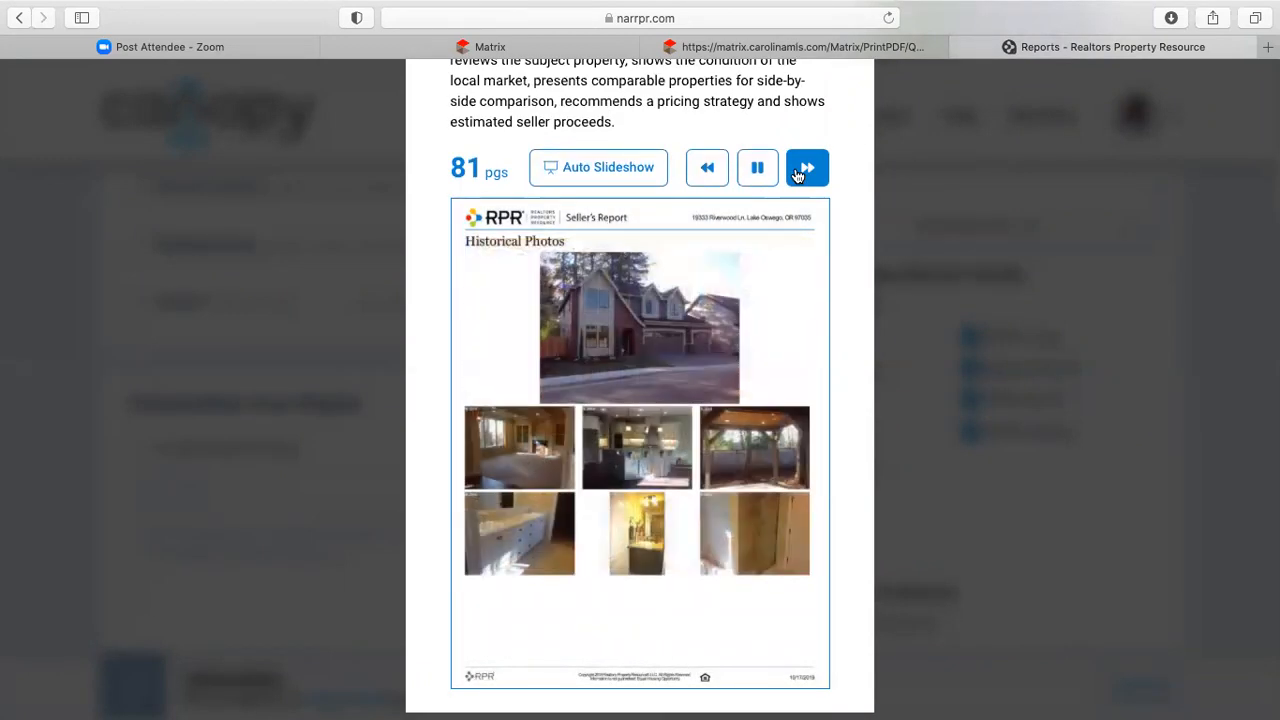
pyautogui.click(797, 175)
pyautogui.click(797, 175)
pyautogui.click(797, 175)
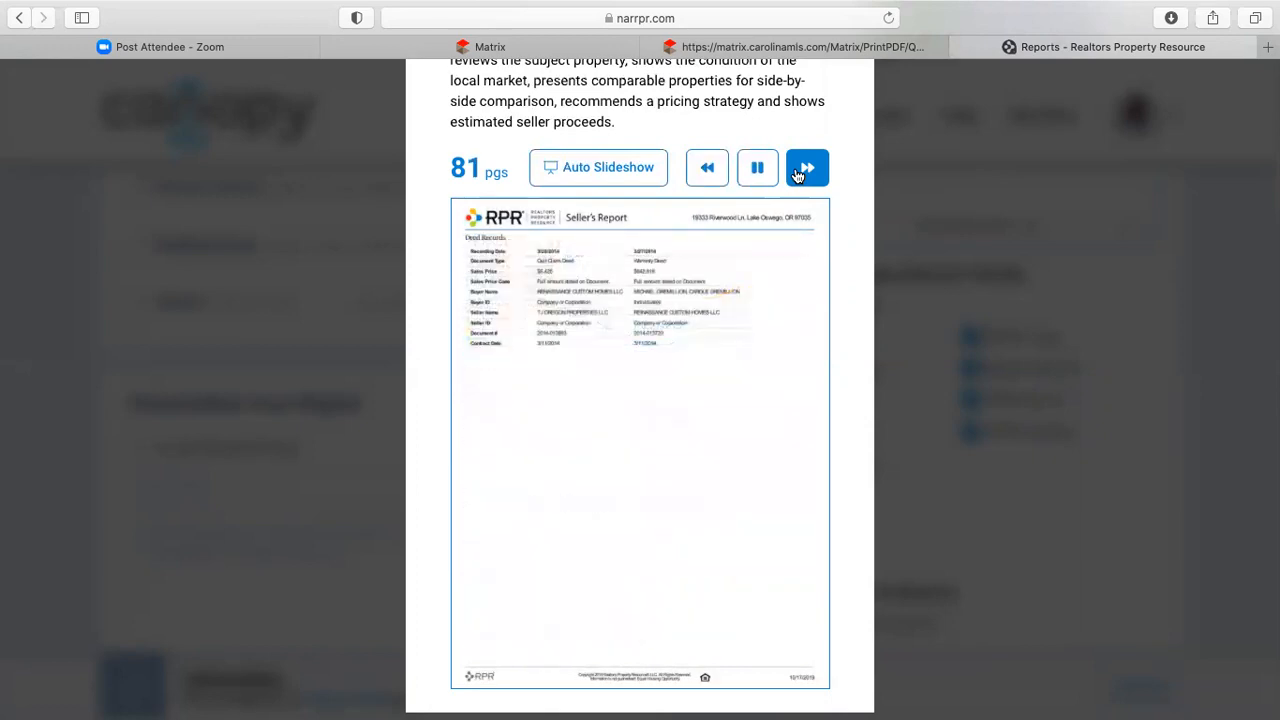
pyautogui.click(797, 175)
pyautogui.click(797, 175)
pyautogui.click(797, 175)
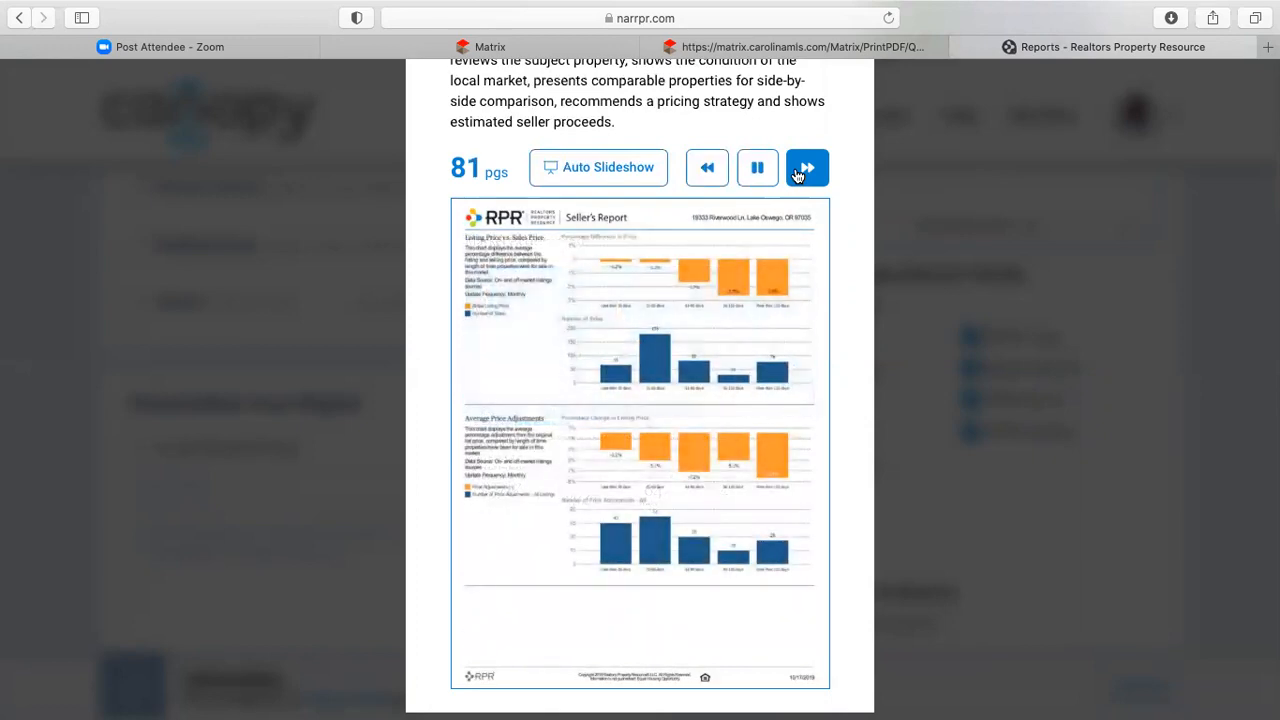
pyautogui.click(797, 175)
pyautogui.click(797, 175)
pyautogui.click(797, 175)
pyautogui.scroll(3, 840, 128)
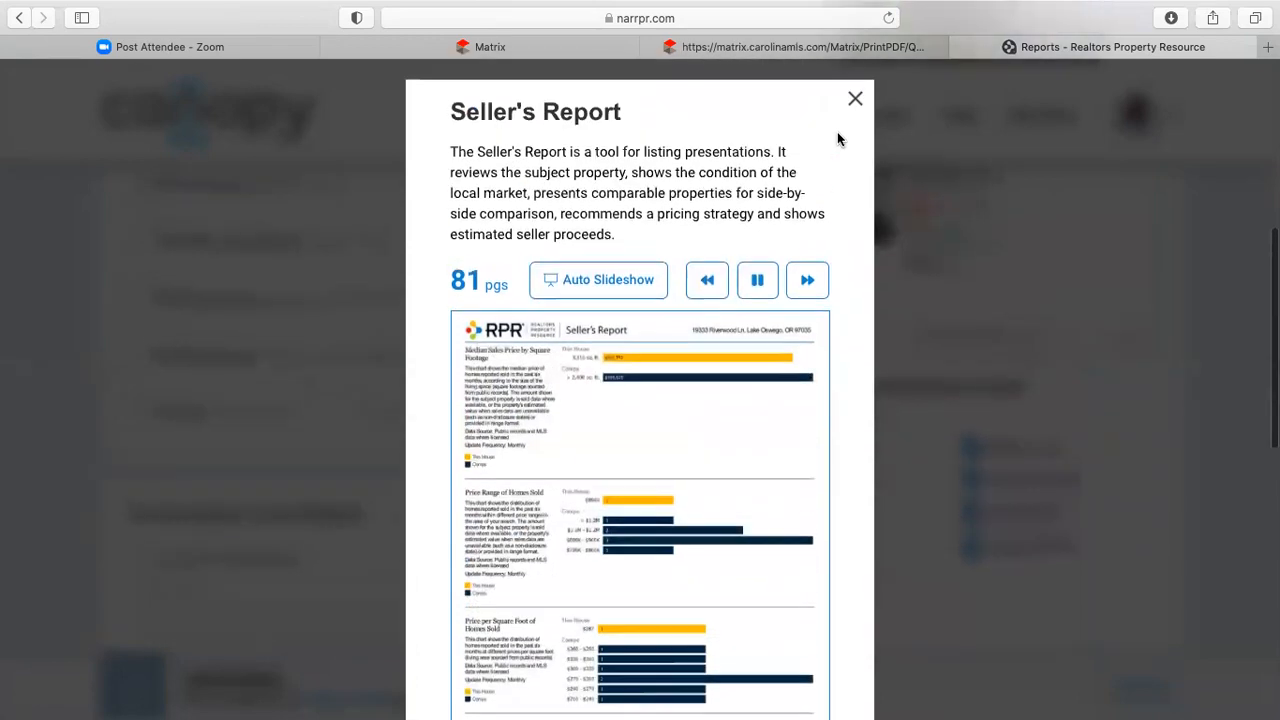
pyautogui.click(857, 101)
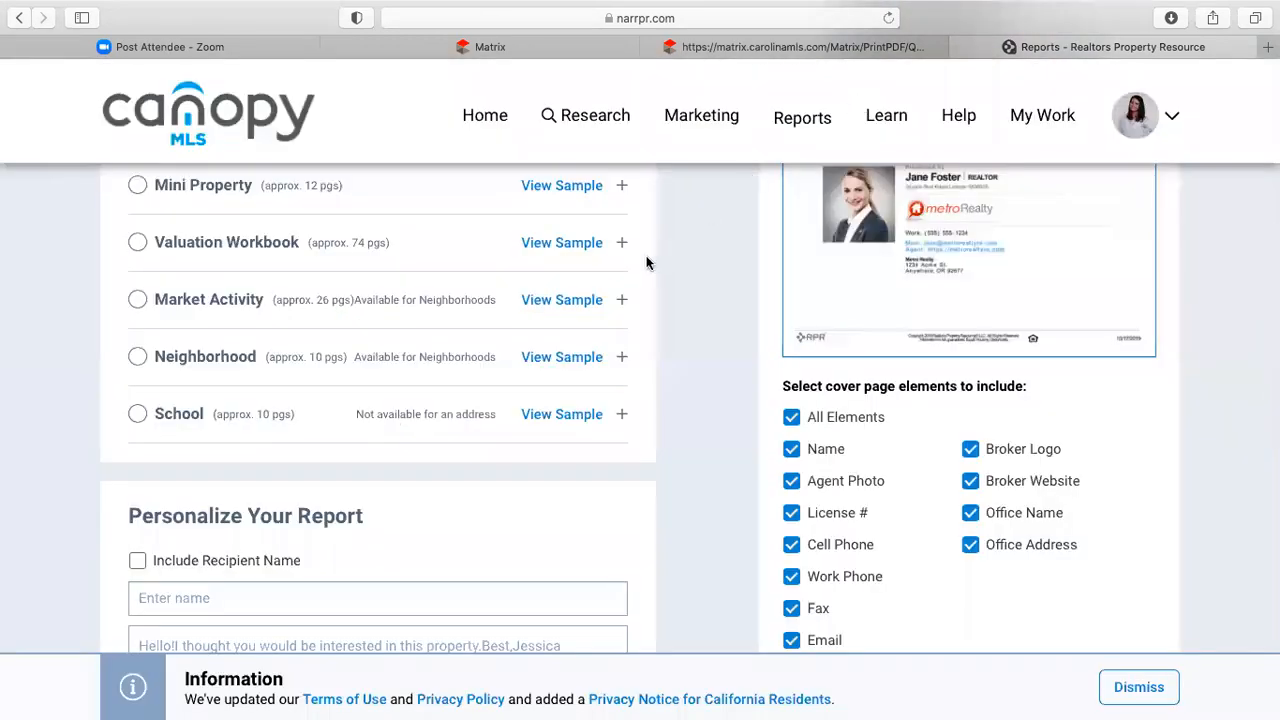
# - Exclude Property Values, Home Facts, Extended Home Facts and Refined Value from the Seller's Report
pyautogui.scroll(4, 426, 294)
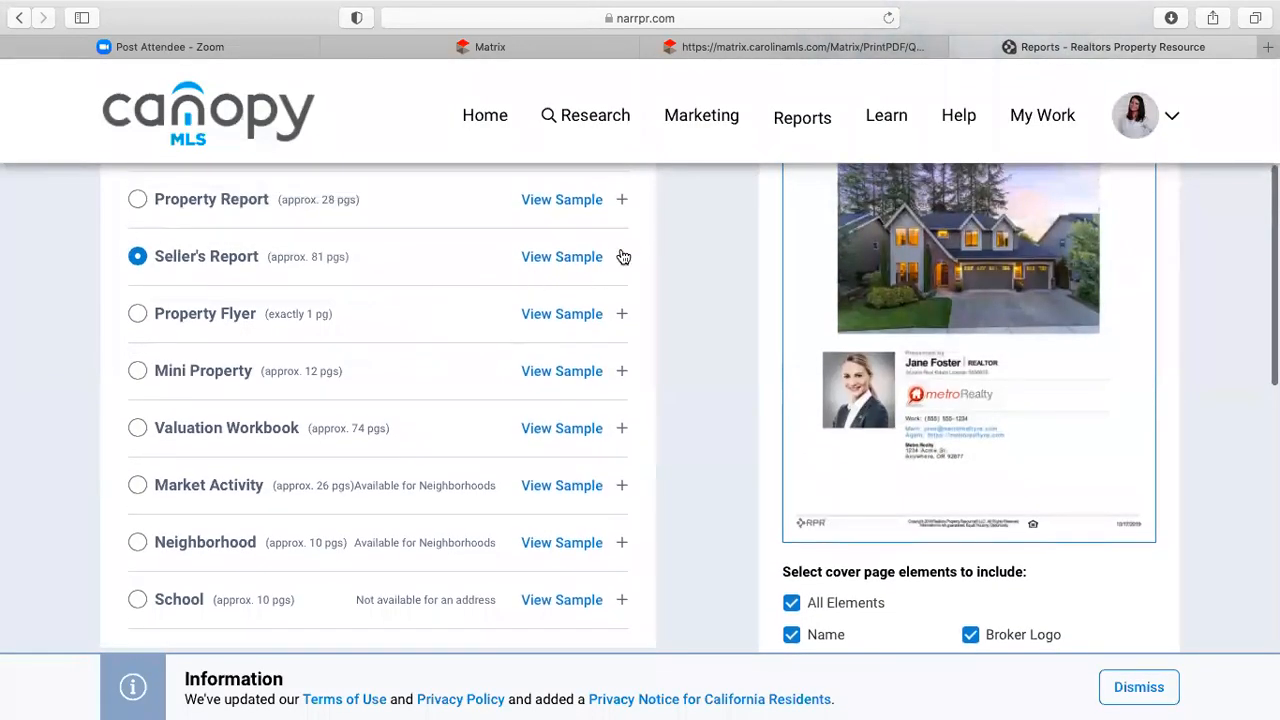
pyautogui.click(622, 257)
pyautogui.scroll(-2, 428, 375)
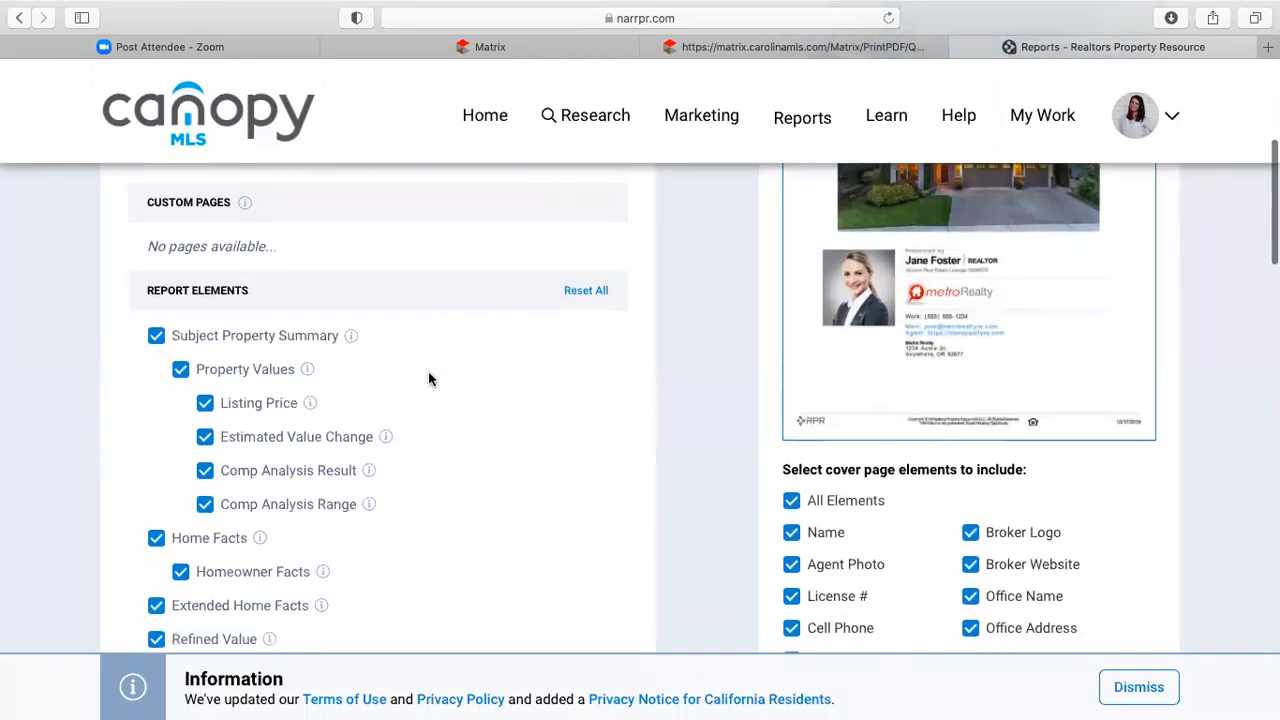
pyautogui.scroll(-1, 428, 379)
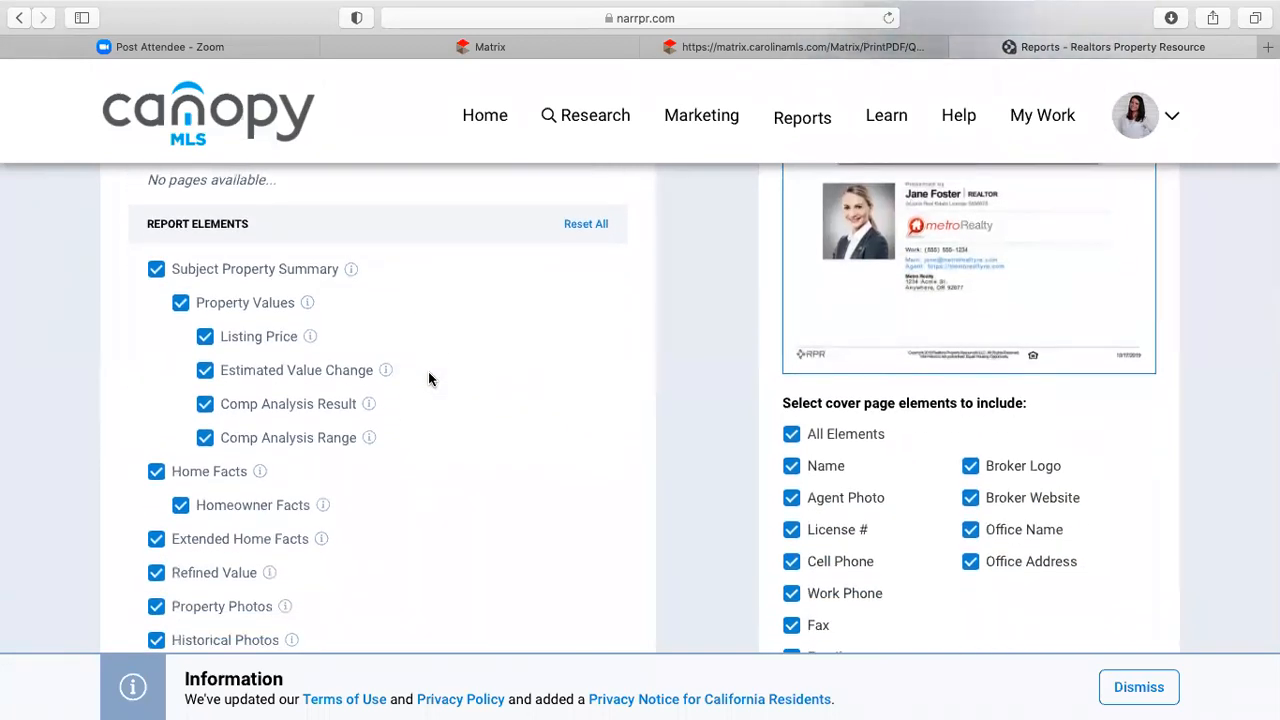
pyautogui.scroll(-1, 428, 371)
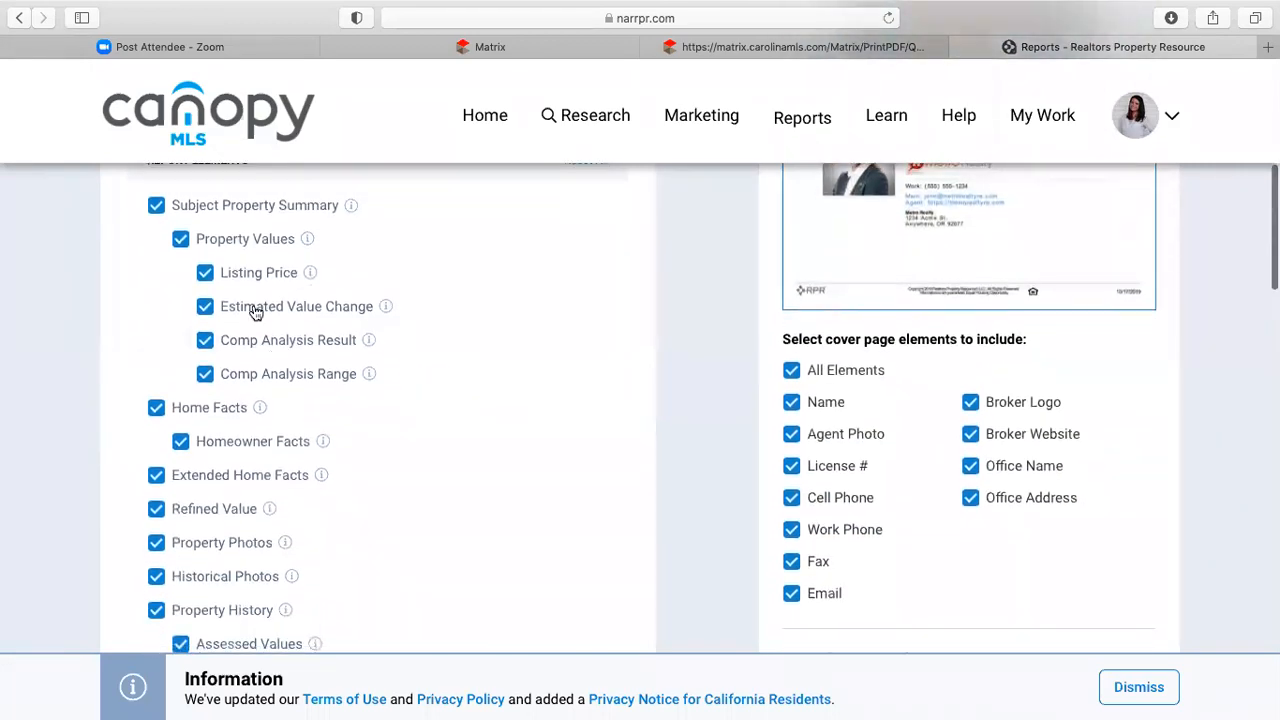
pyautogui.click(180, 239)
pyautogui.scroll(-3, 380, 380)
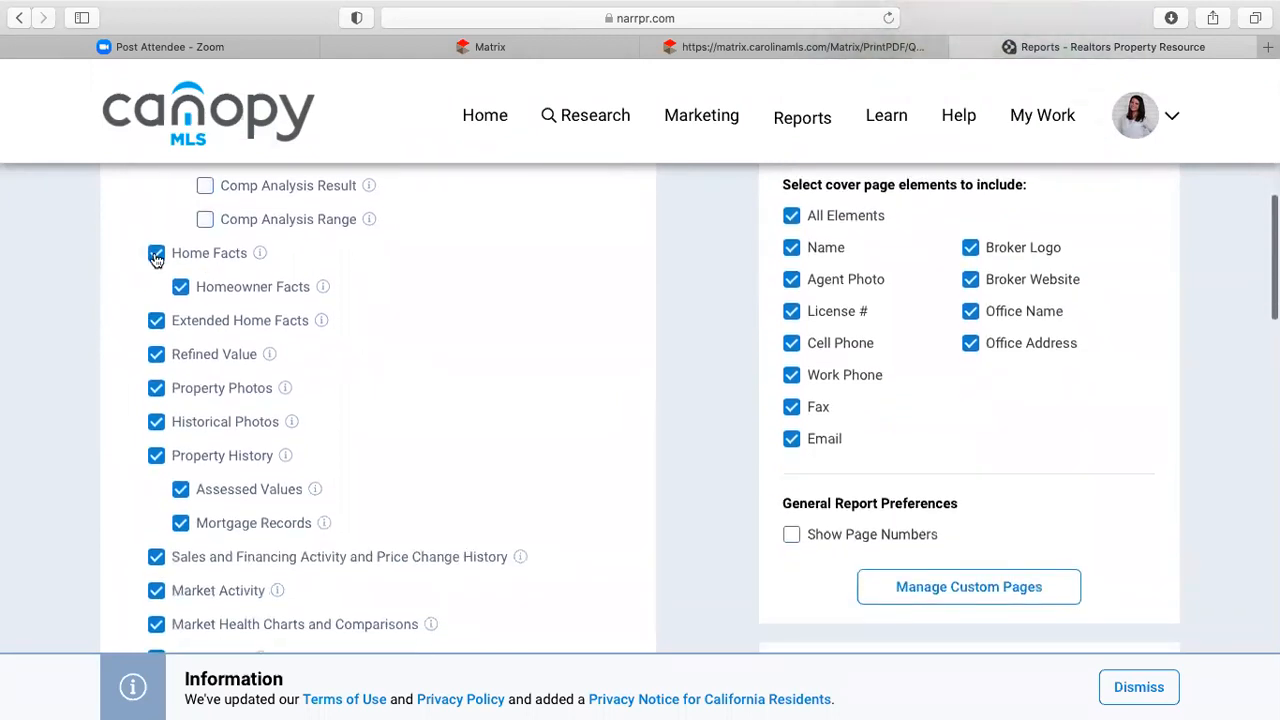
pyautogui.click(156, 254)
pyautogui.click(156, 322)
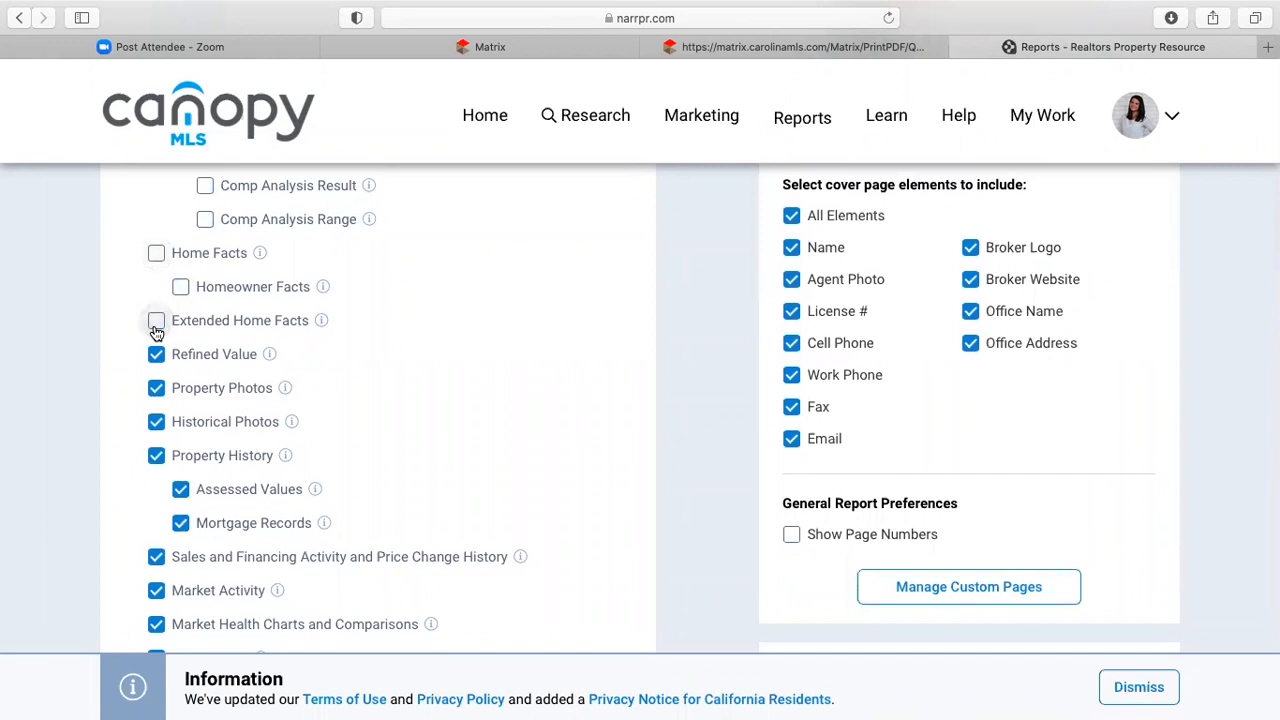
pyautogui.click(156, 355)
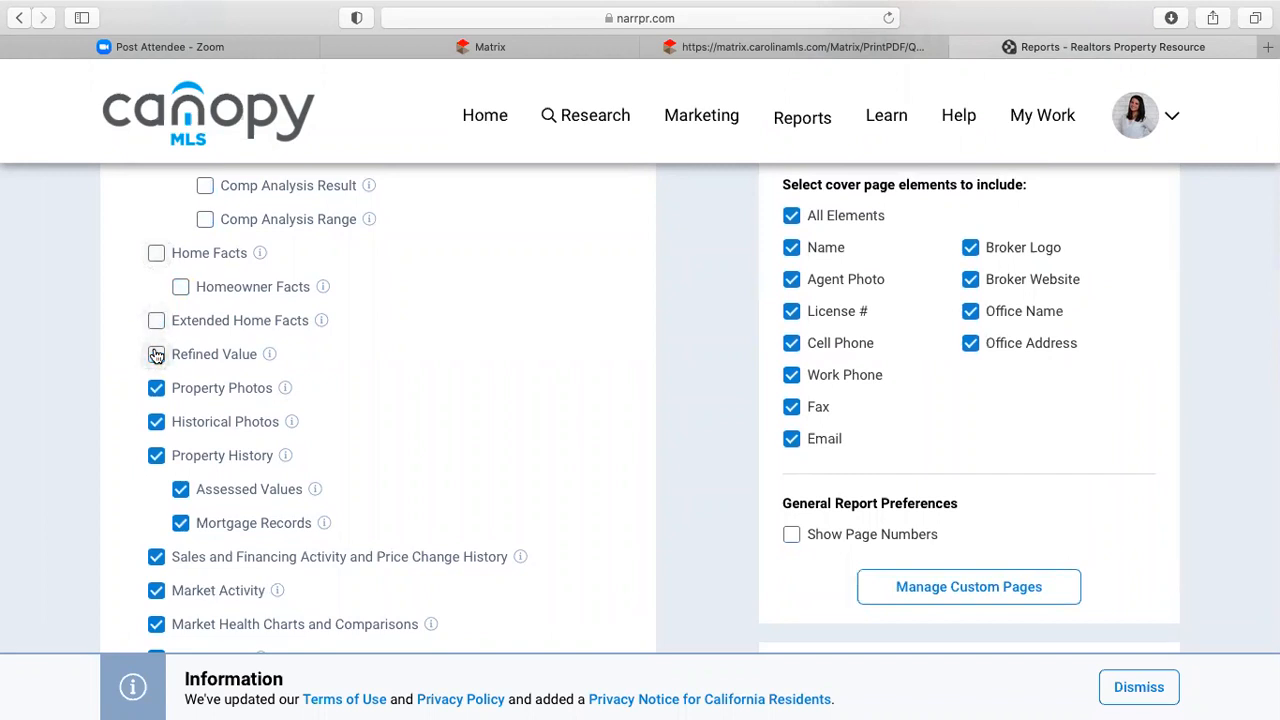
# - Restore Refined Value and exclude Property Photos, Historical Photos, Property History and Sales and Financing
pyautogui.scroll(-2, 156, 355)
pyautogui.click(156, 254)
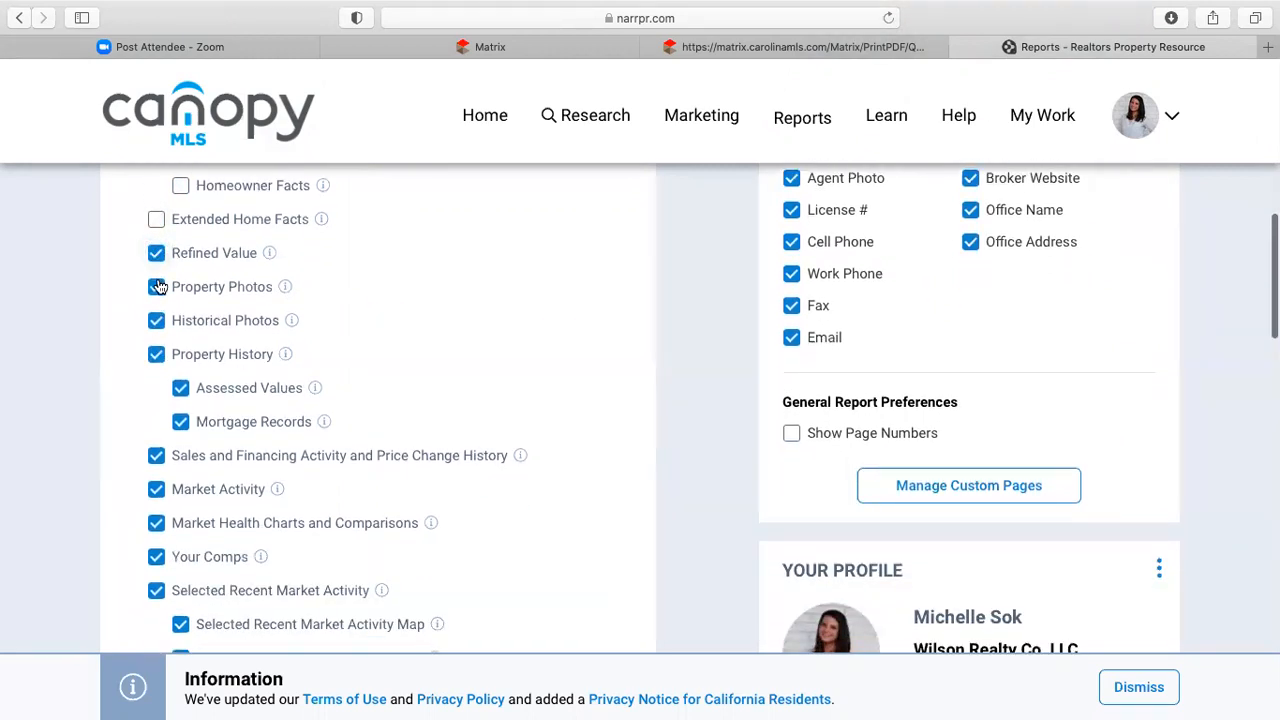
pyautogui.click(157, 287)
pyautogui.click(156, 321)
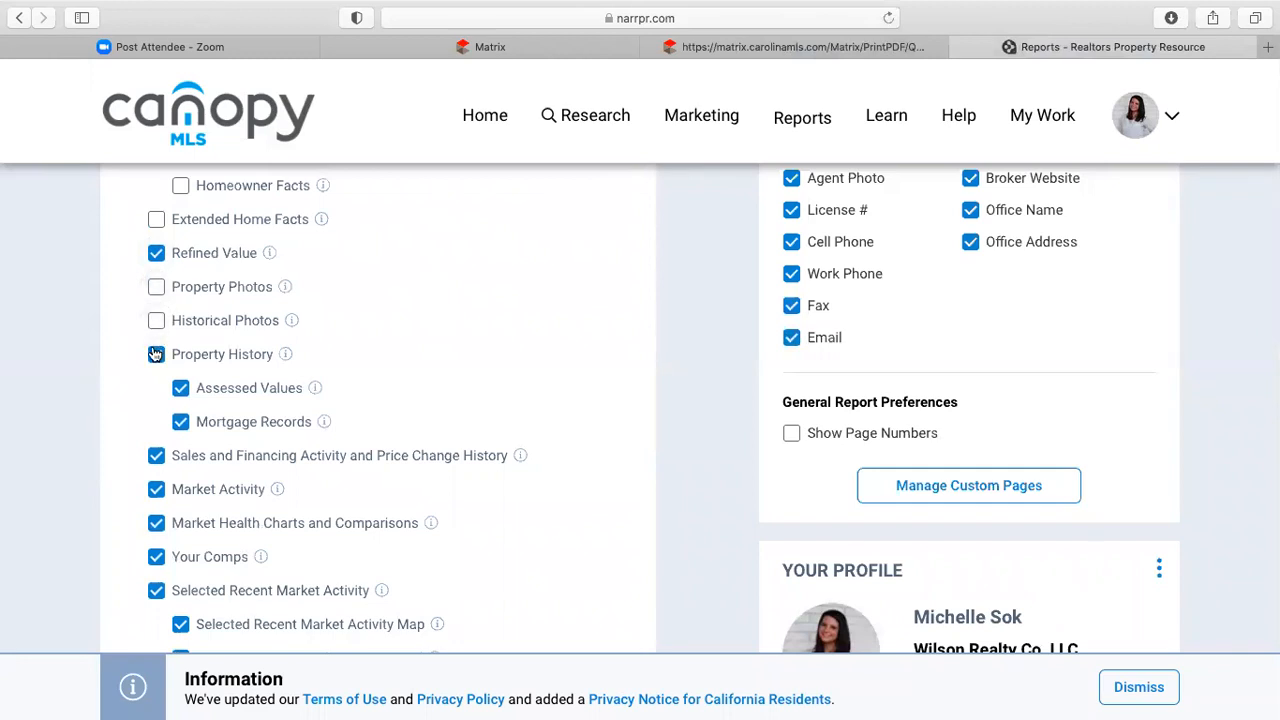
pyautogui.click(156, 354)
pyautogui.scroll(-2, 223, 417)
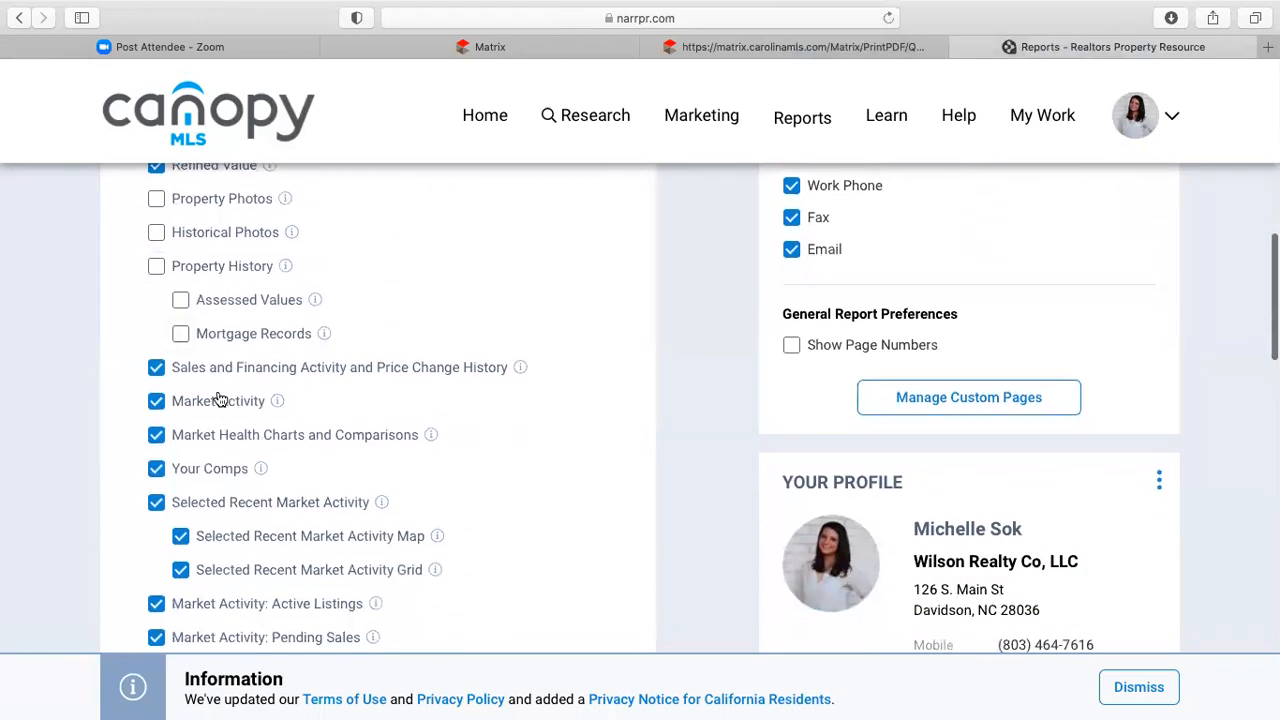
pyautogui.click(156, 369)
# - Drop Market Health, Market Activity, and its active, pending, sold, distressed and expired listings
pyautogui.scroll(-2, 180, 435)
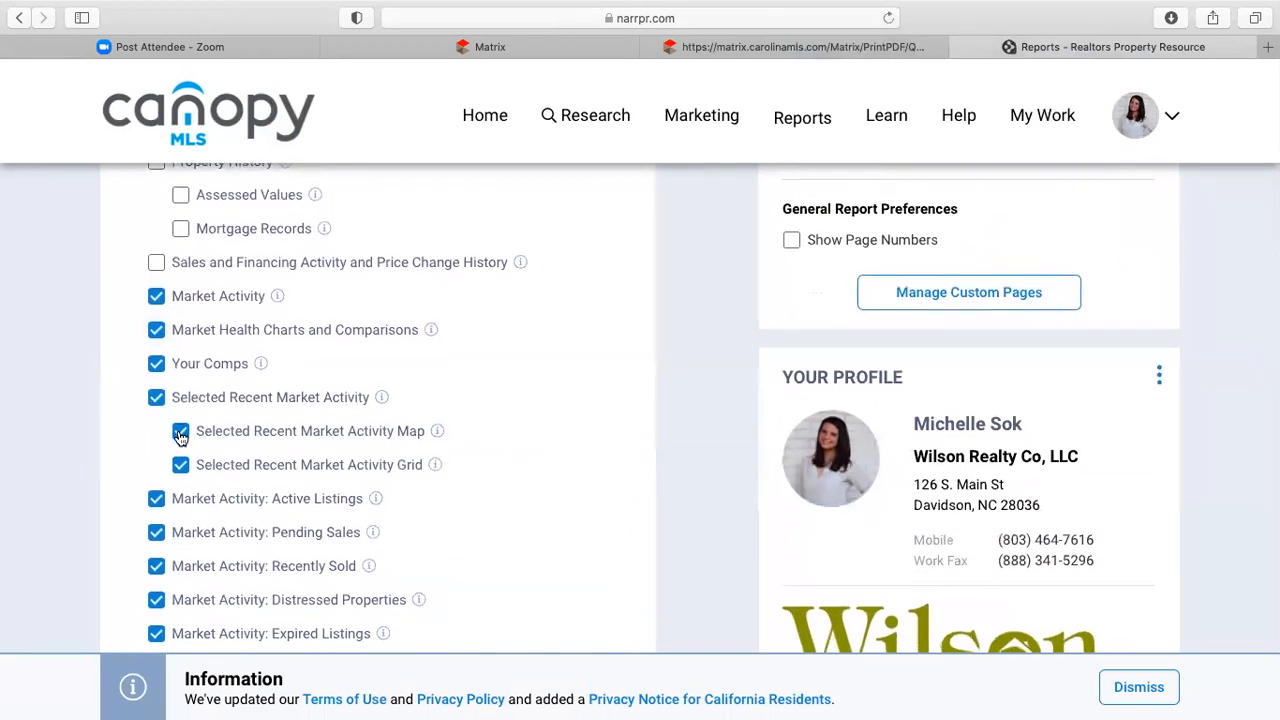
pyautogui.click(157, 333)
pyautogui.click(157, 297)
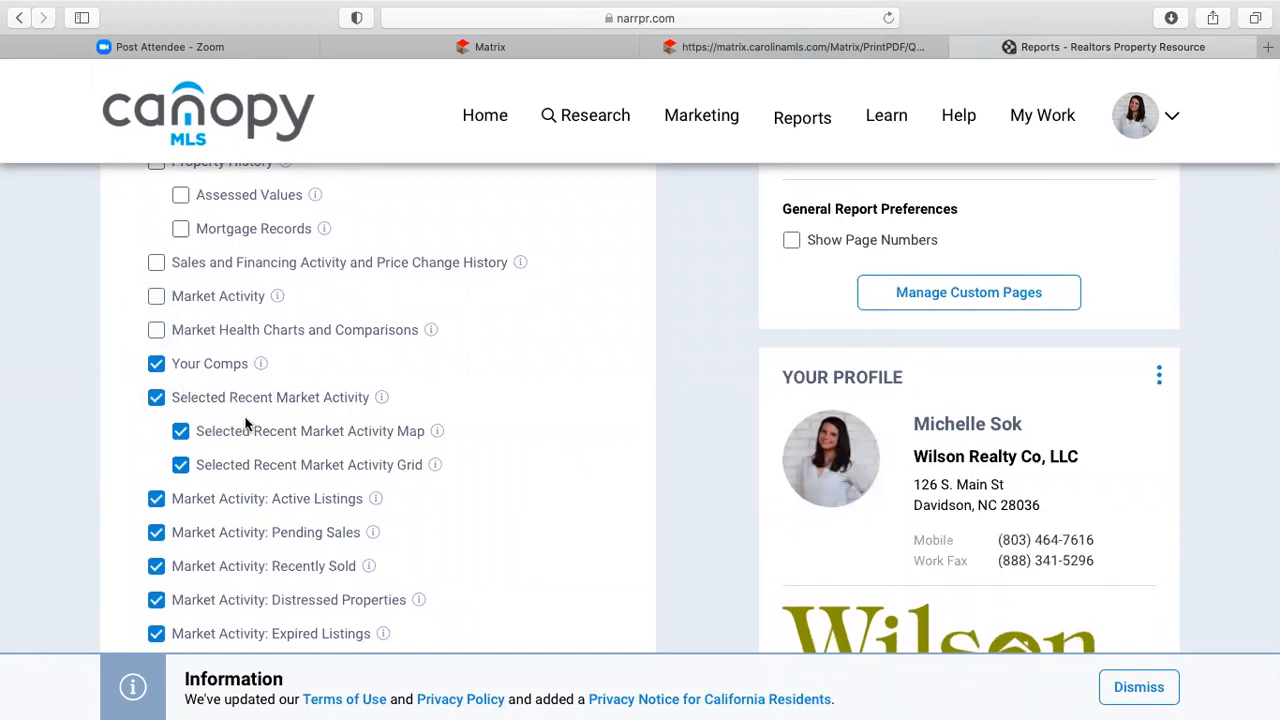
pyautogui.scroll(-2, 245, 425)
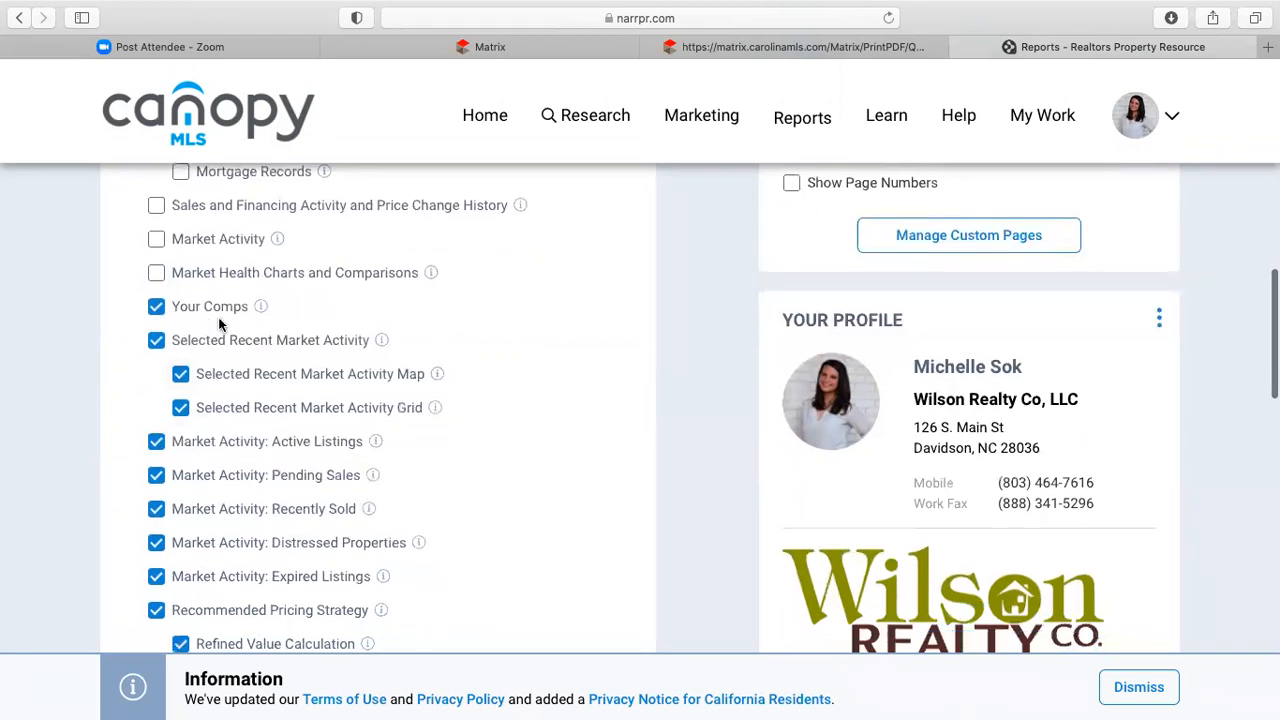
pyautogui.scroll(-4, 220, 320)
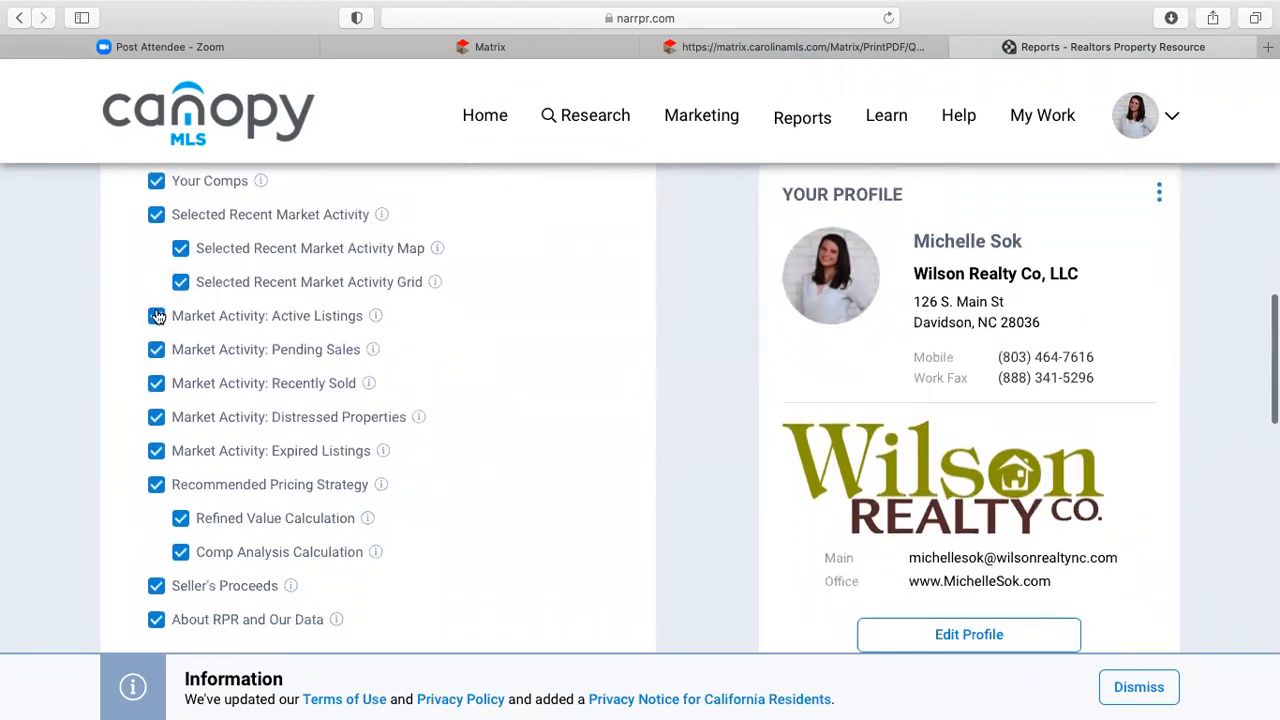
pyautogui.click(157, 316)
pyautogui.click(157, 350)
pyautogui.click(158, 384)
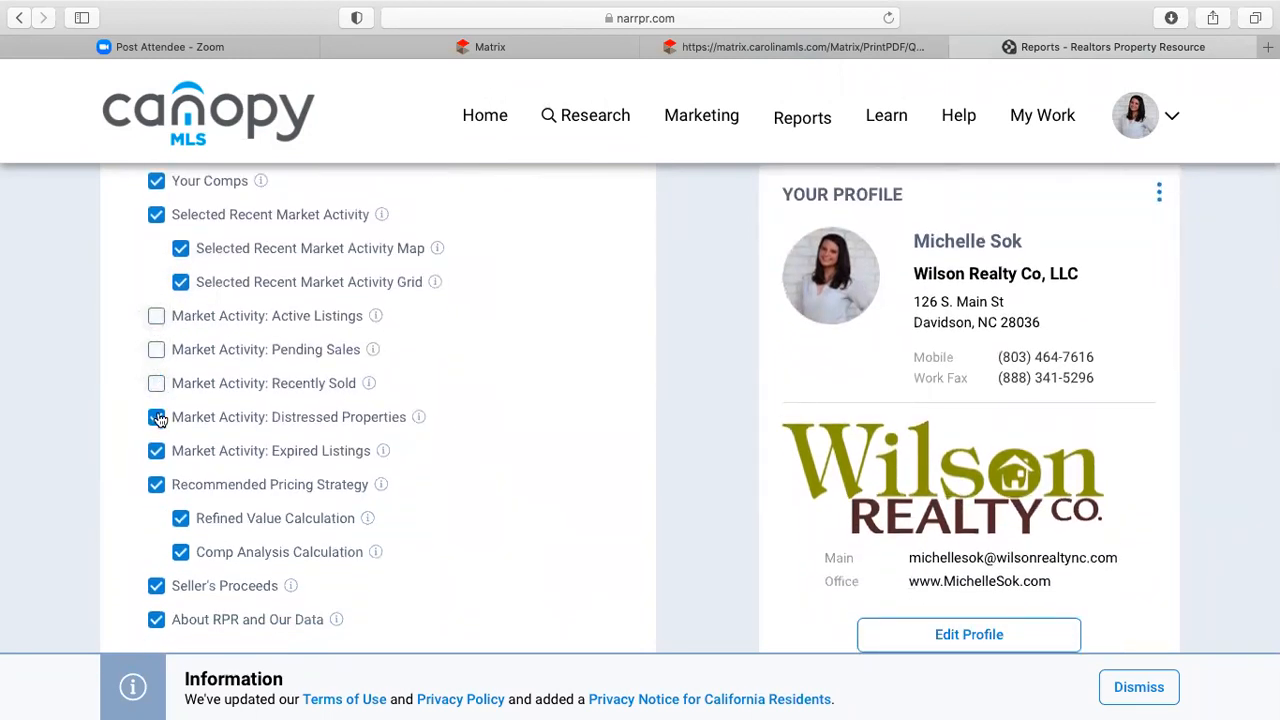
pyautogui.click(157, 417)
pyautogui.click(157, 451)
# - Leave Seller's Proceeds and About RPR and Our Data out of the report
pyautogui.scroll(-2, 288, 512)
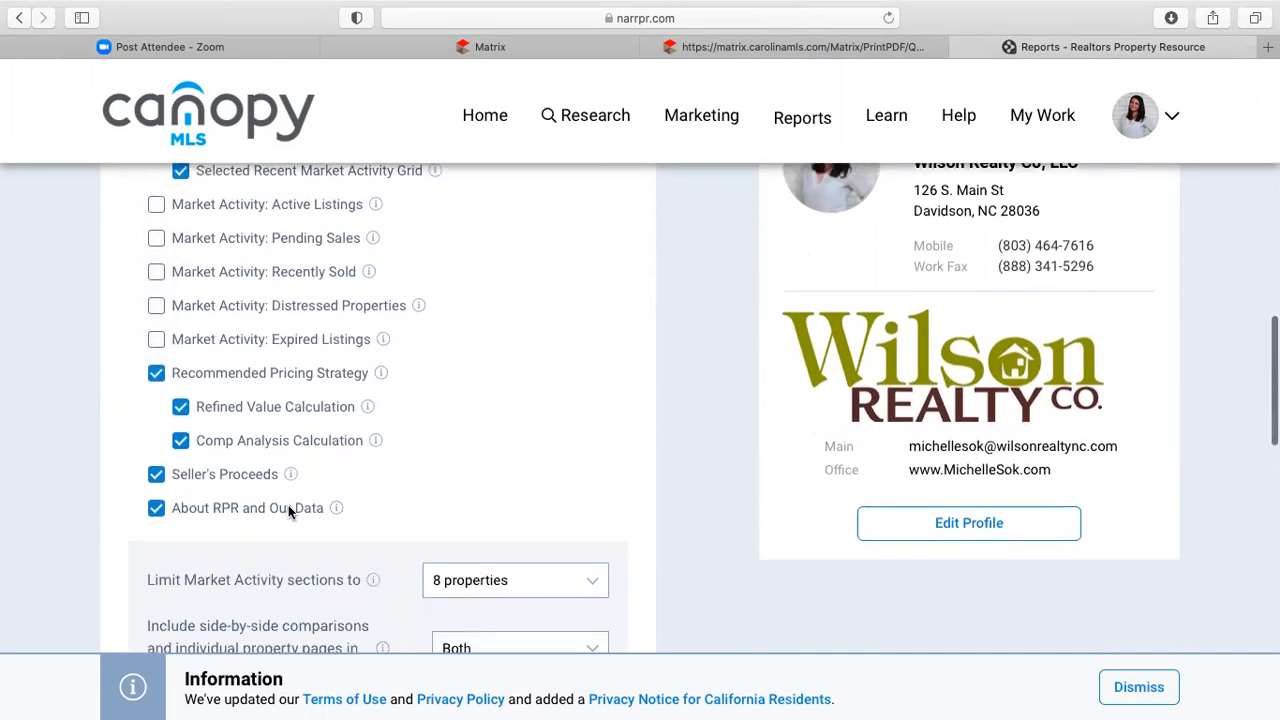
pyautogui.click(157, 475)
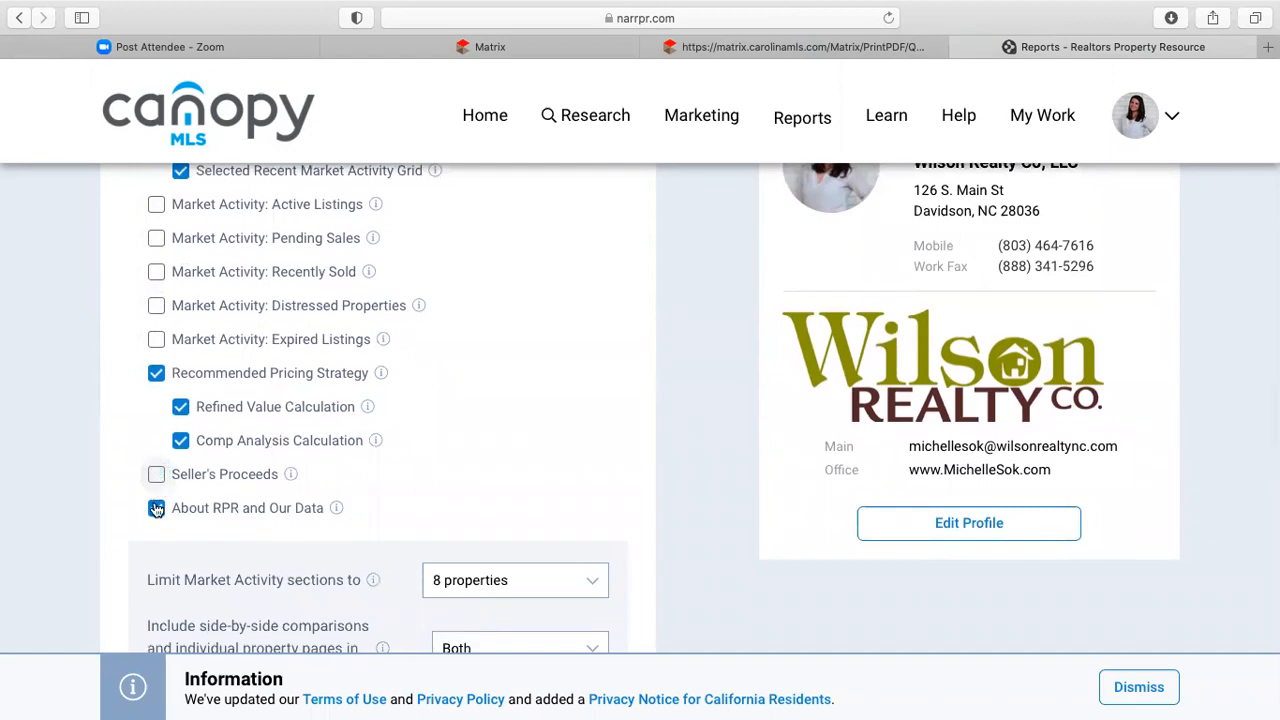
pyautogui.click(156, 509)
pyautogui.scroll(5, 402, 459)
# - Uncheck Fax among the cover page elements, keeping the other contact and broker details
pyautogui.scroll(3, 403, 464)
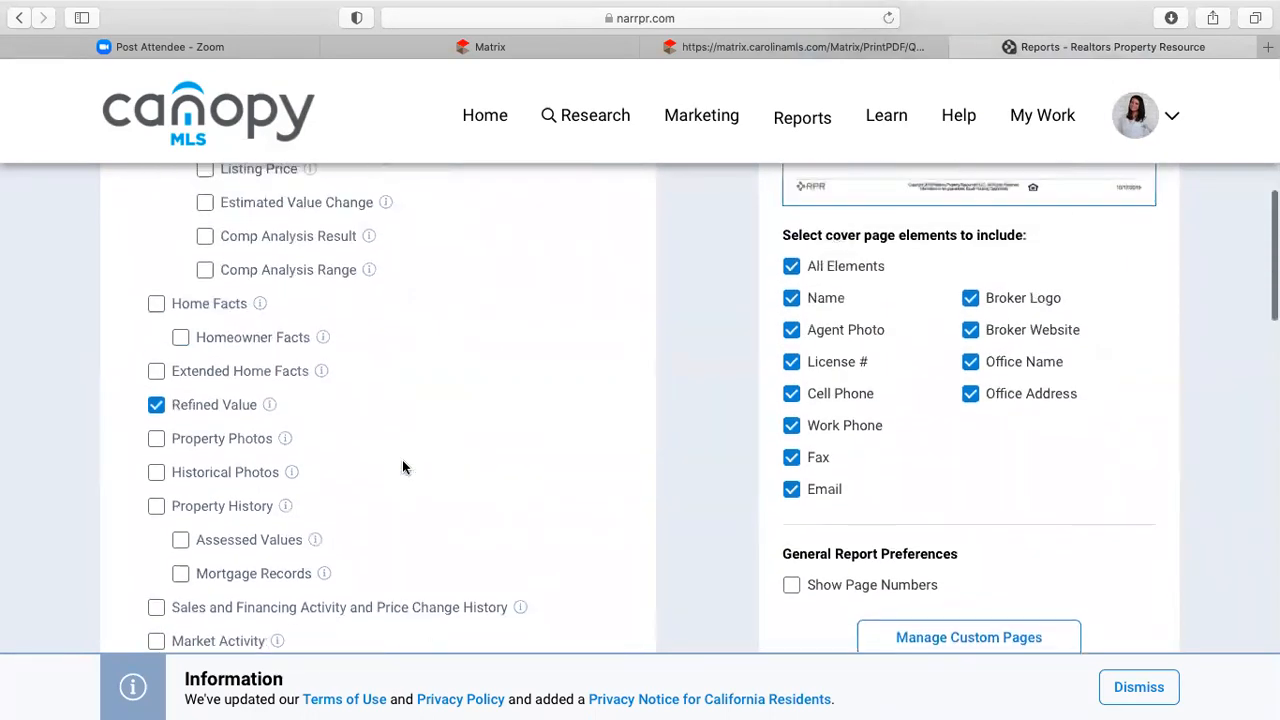
pyautogui.scroll(-8, 403, 464)
pyautogui.scroll(-5, 403, 466)
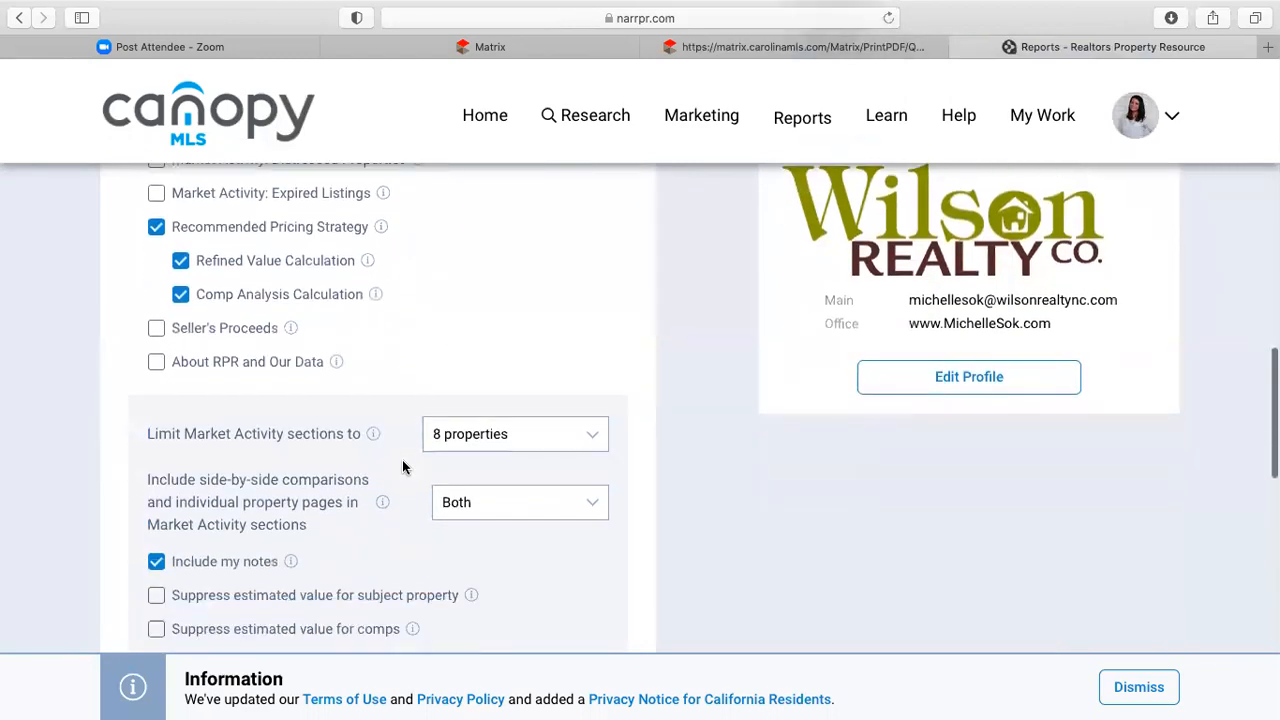
pyautogui.scroll(-2, 402, 459)
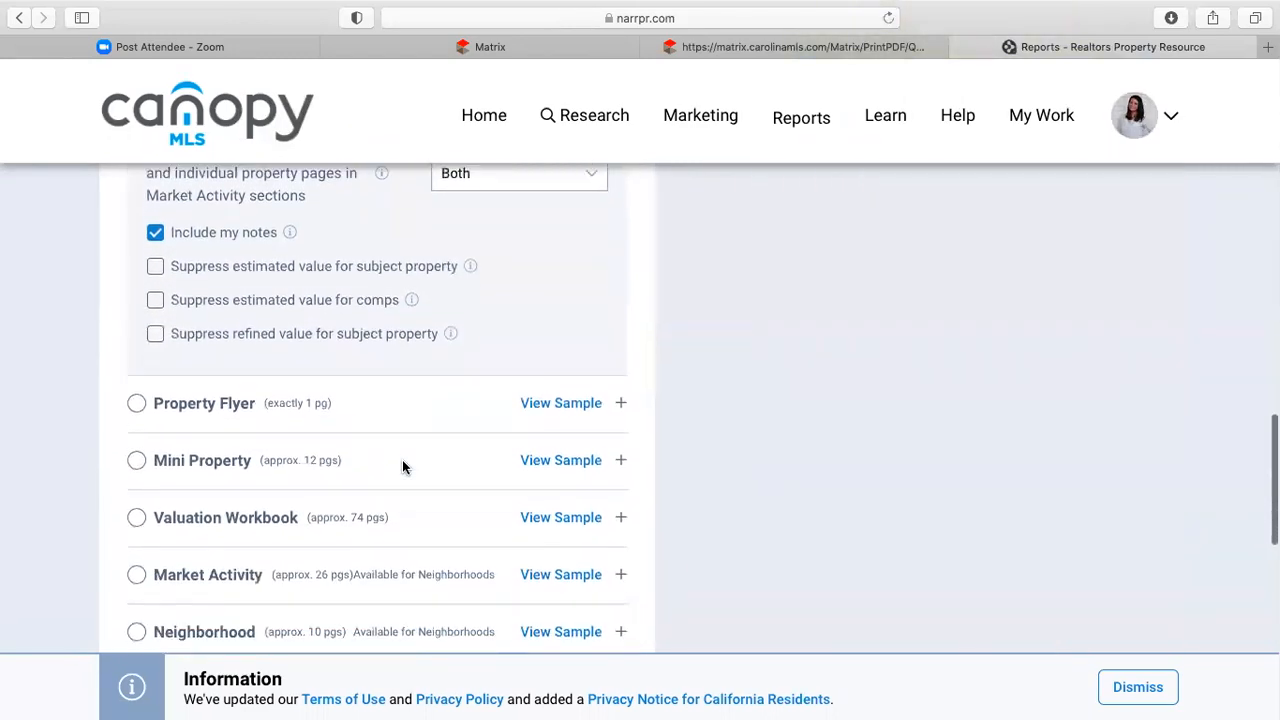
pyautogui.scroll(6, 402, 459)
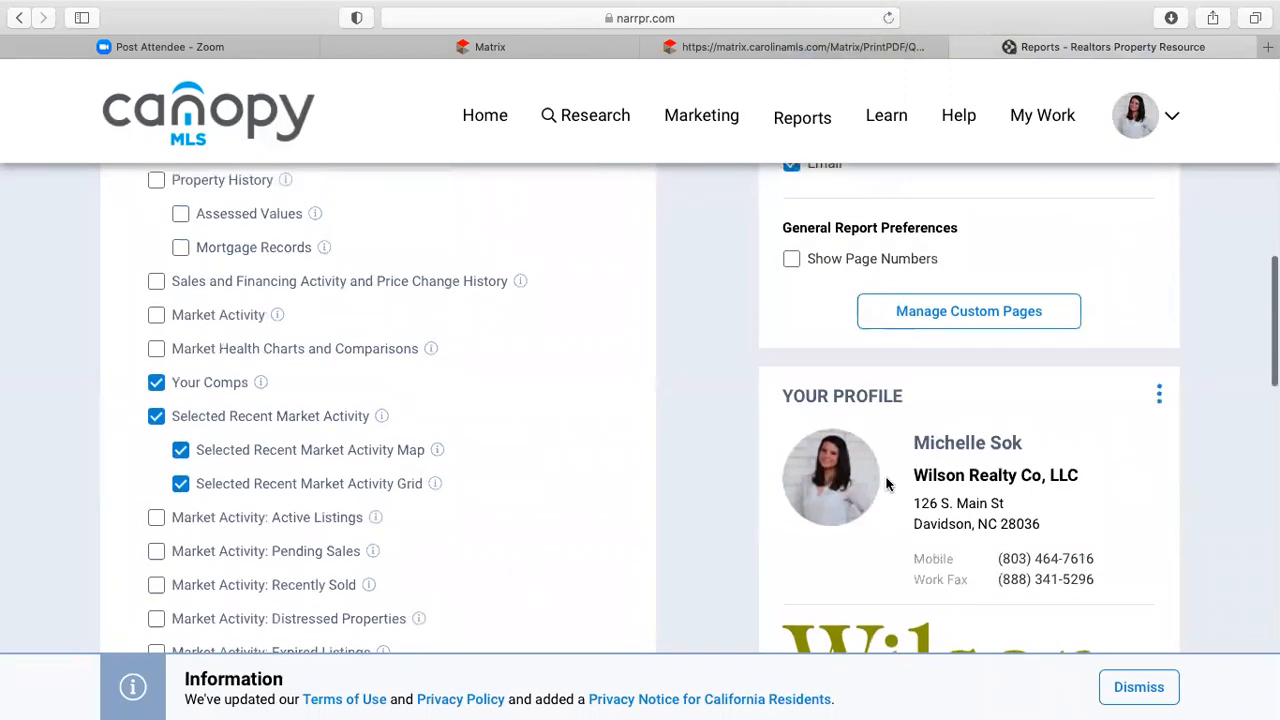
pyautogui.scroll(-2, 889, 483)
pyautogui.scroll(-2, 1044, 552)
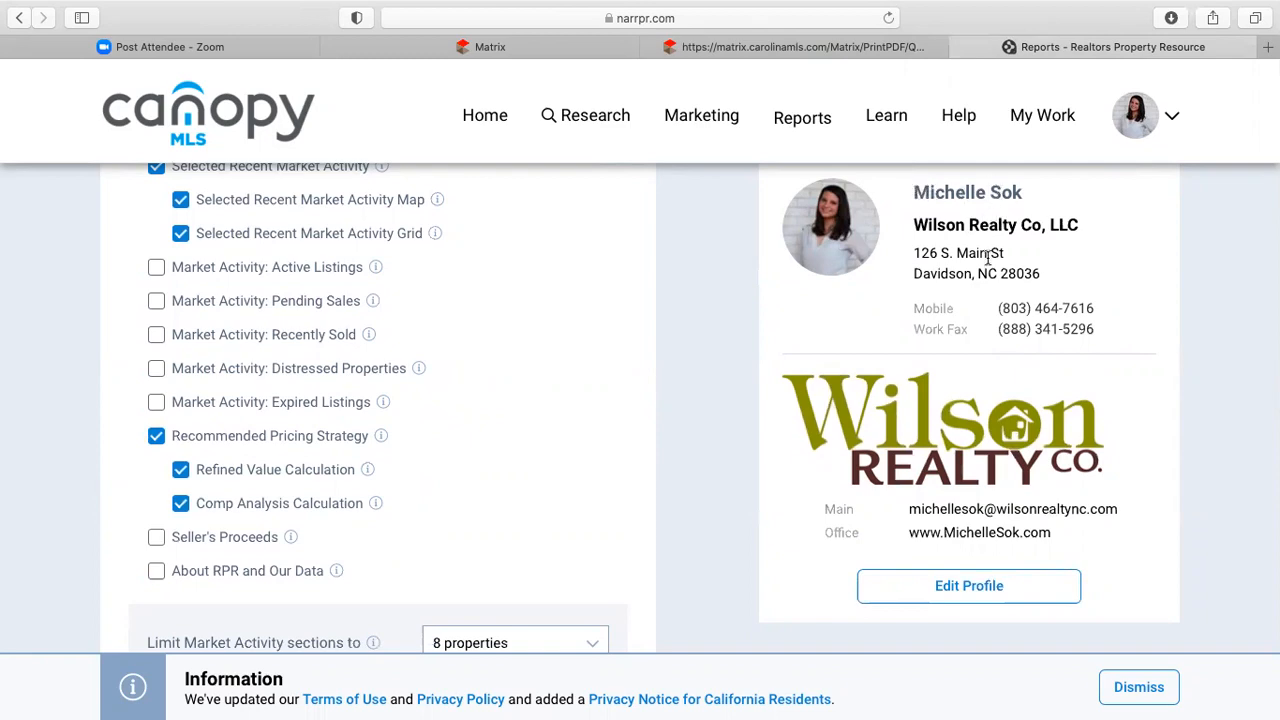
pyautogui.scroll(-1, 987, 315)
pyautogui.scroll(-1, 987, 315)
pyautogui.scroll(2, 1027, 538)
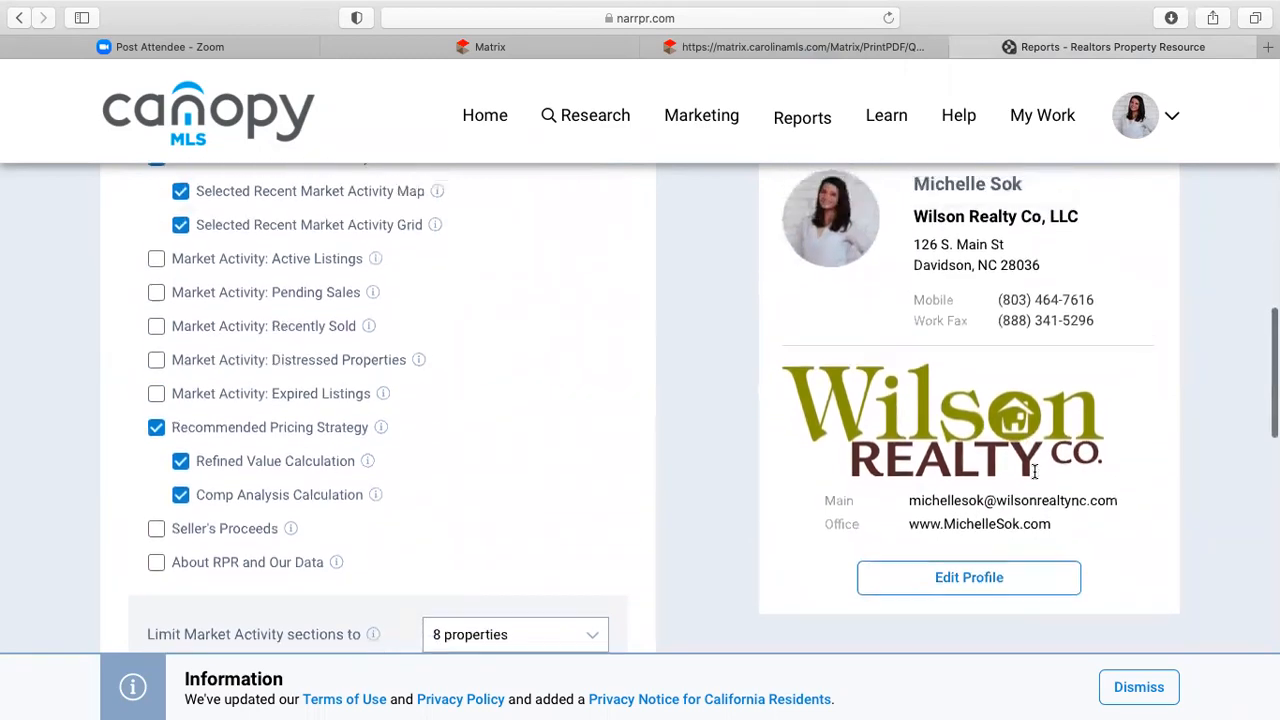
pyautogui.scroll(5, 1060, 408)
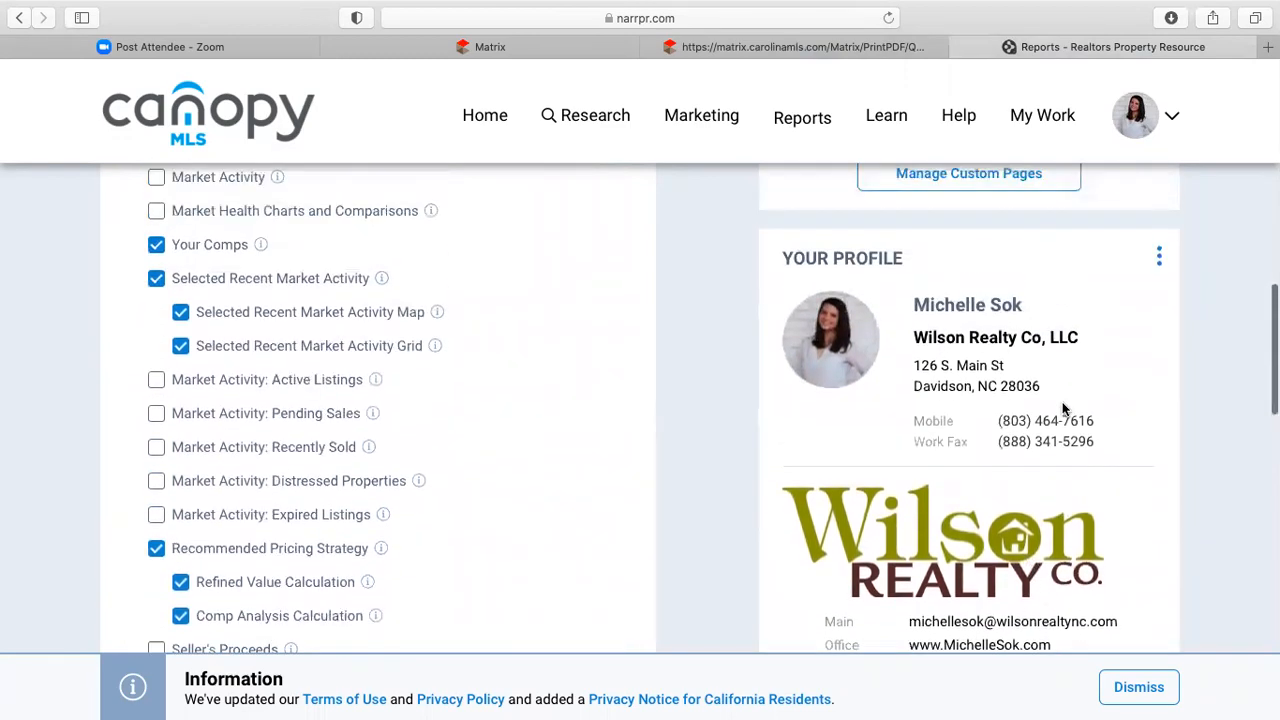
pyautogui.scroll(10, 1065, 410)
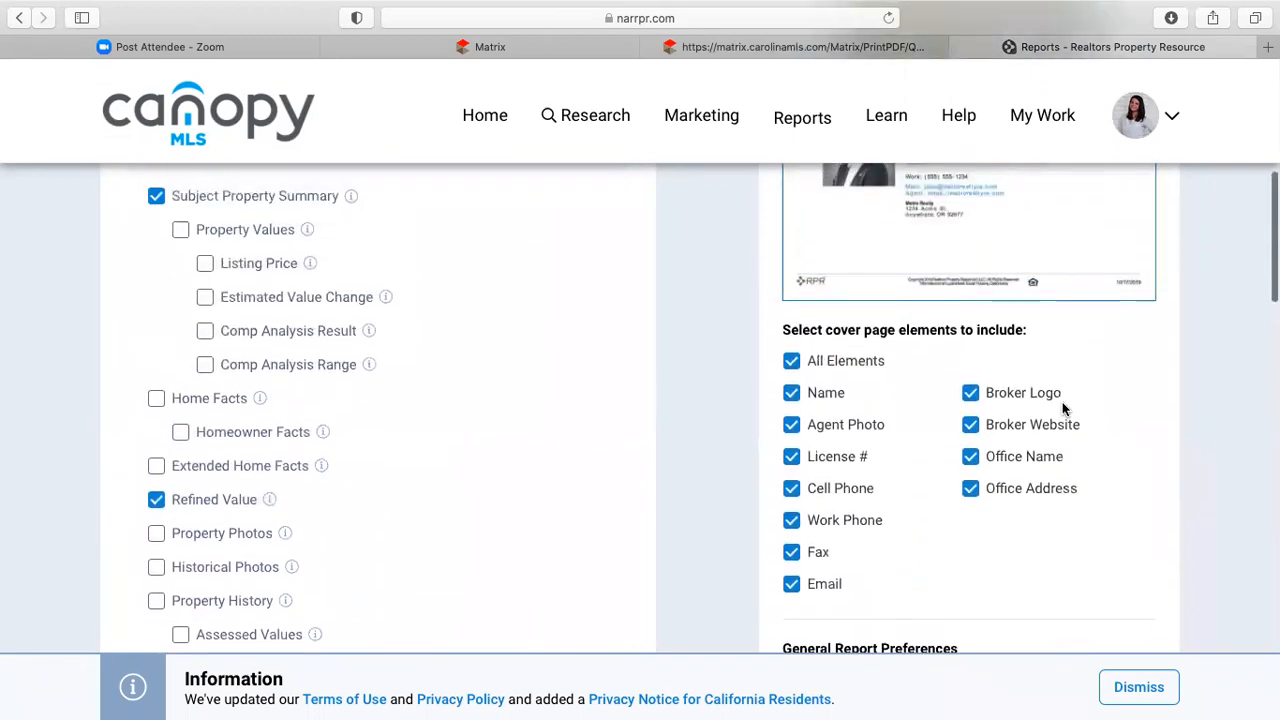
pyautogui.scroll(-2, 1062, 411)
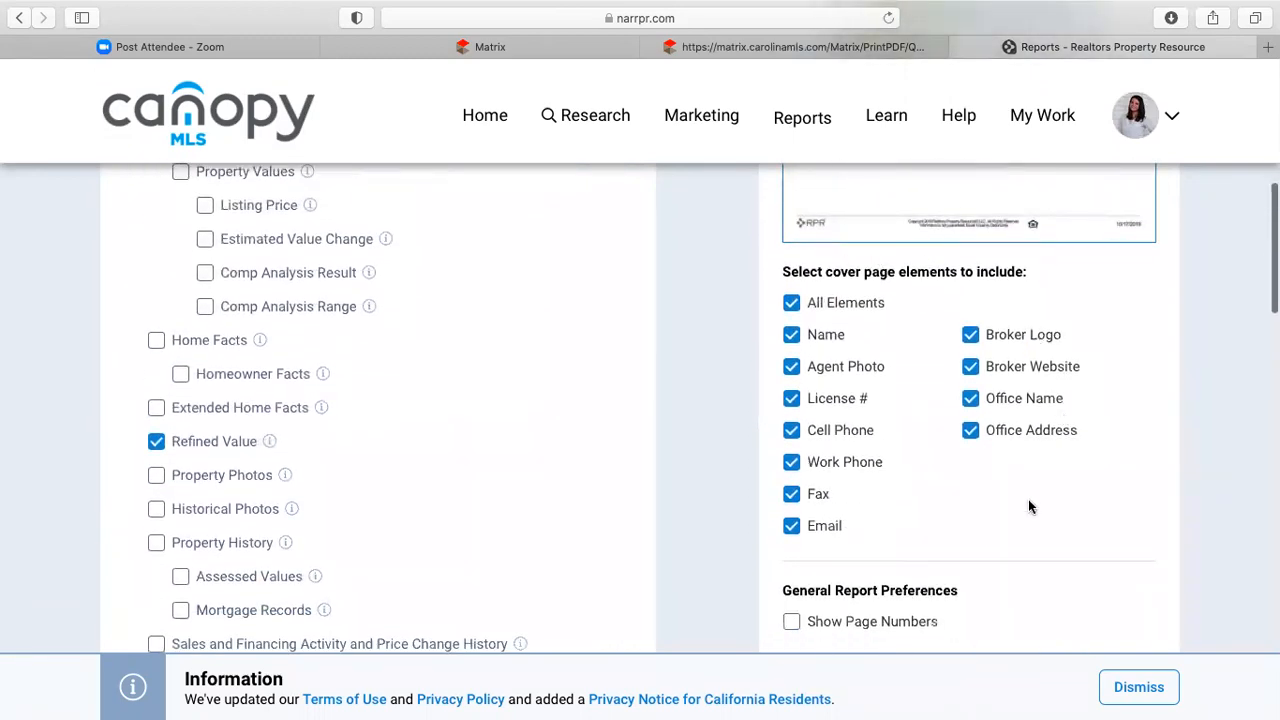
pyautogui.click(792, 496)
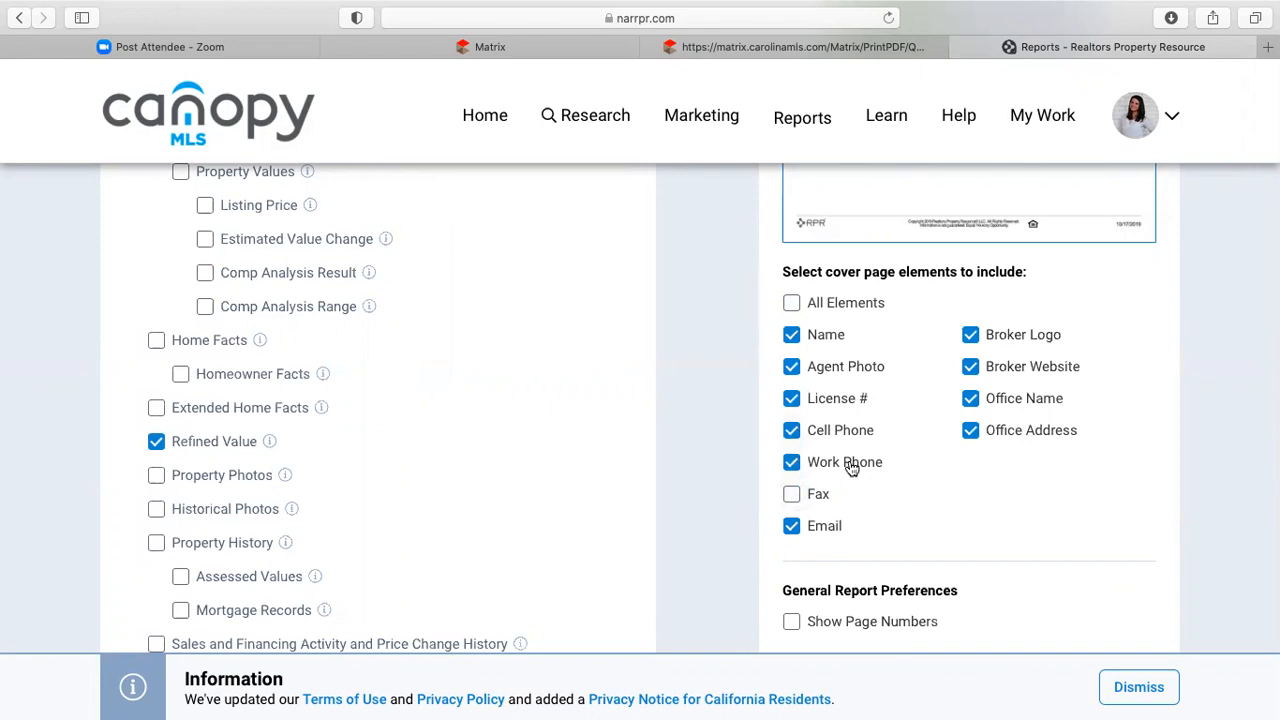
pyautogui.scroll(-5, 894, 556)
pyautogui.scroll(-15, 518, 514)
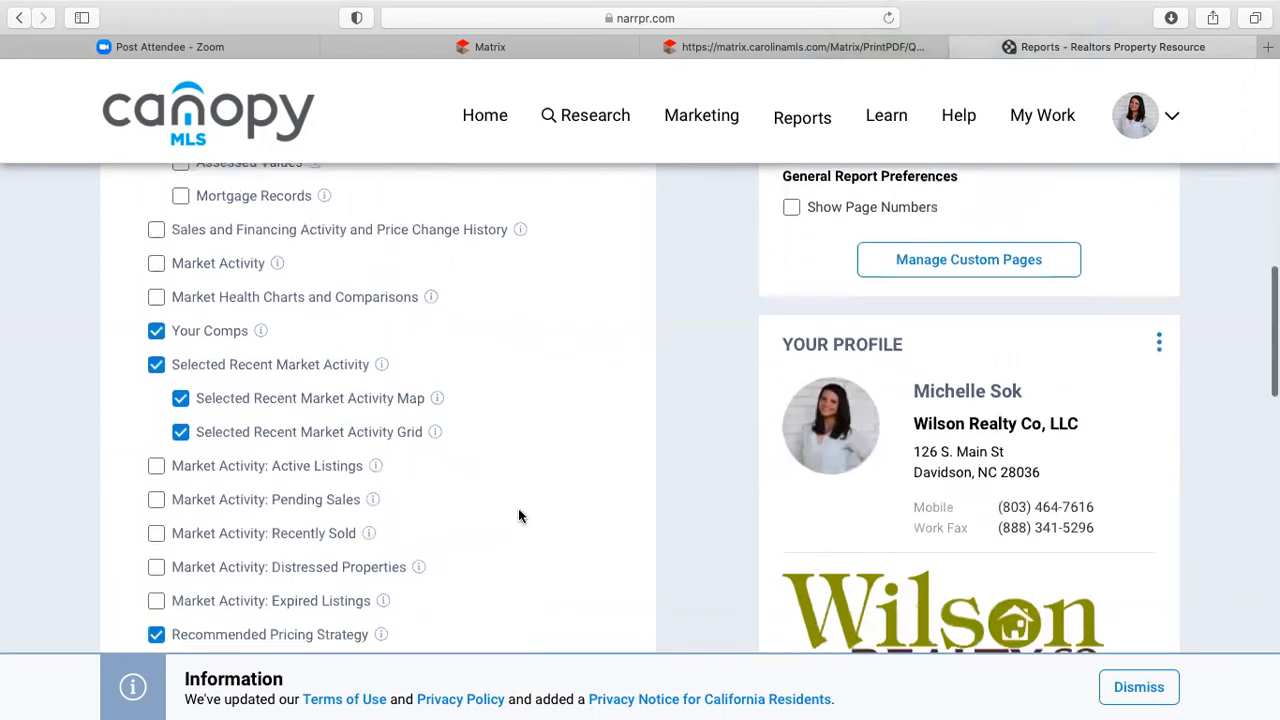
pyautogui.scroll(-4, 519, 515)
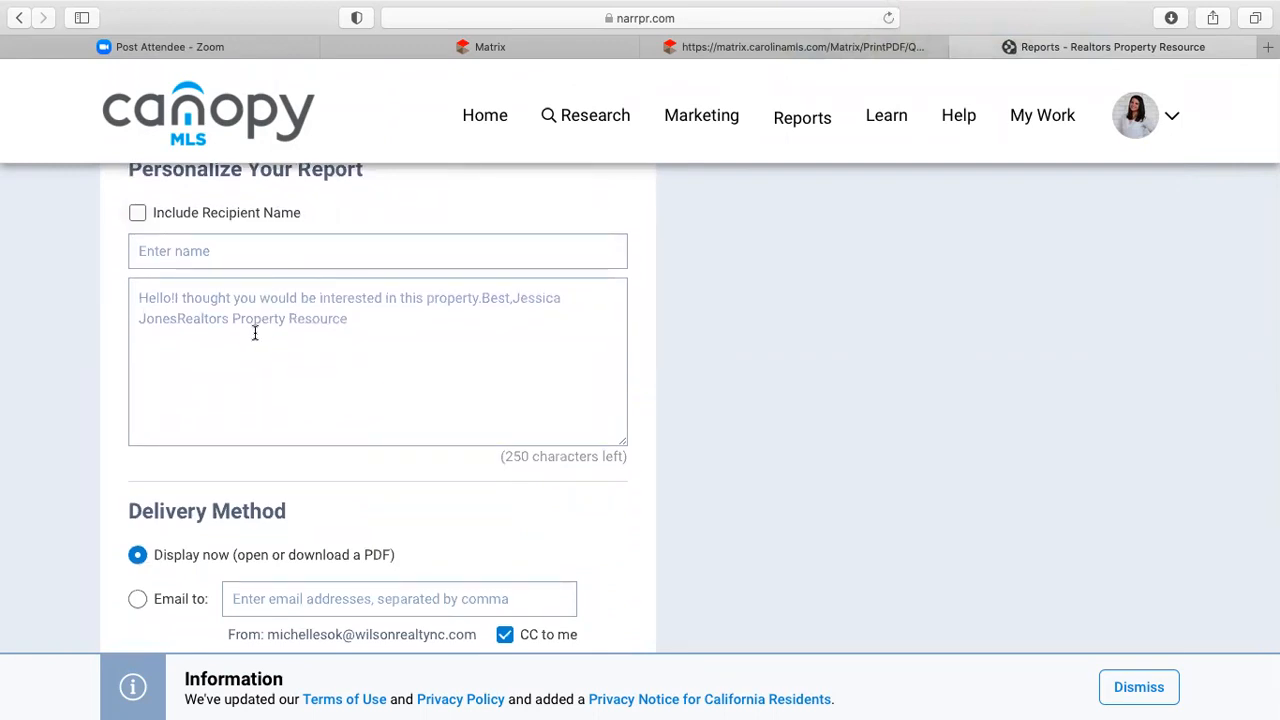
pyautogui.scroll(-2, 357, 354)
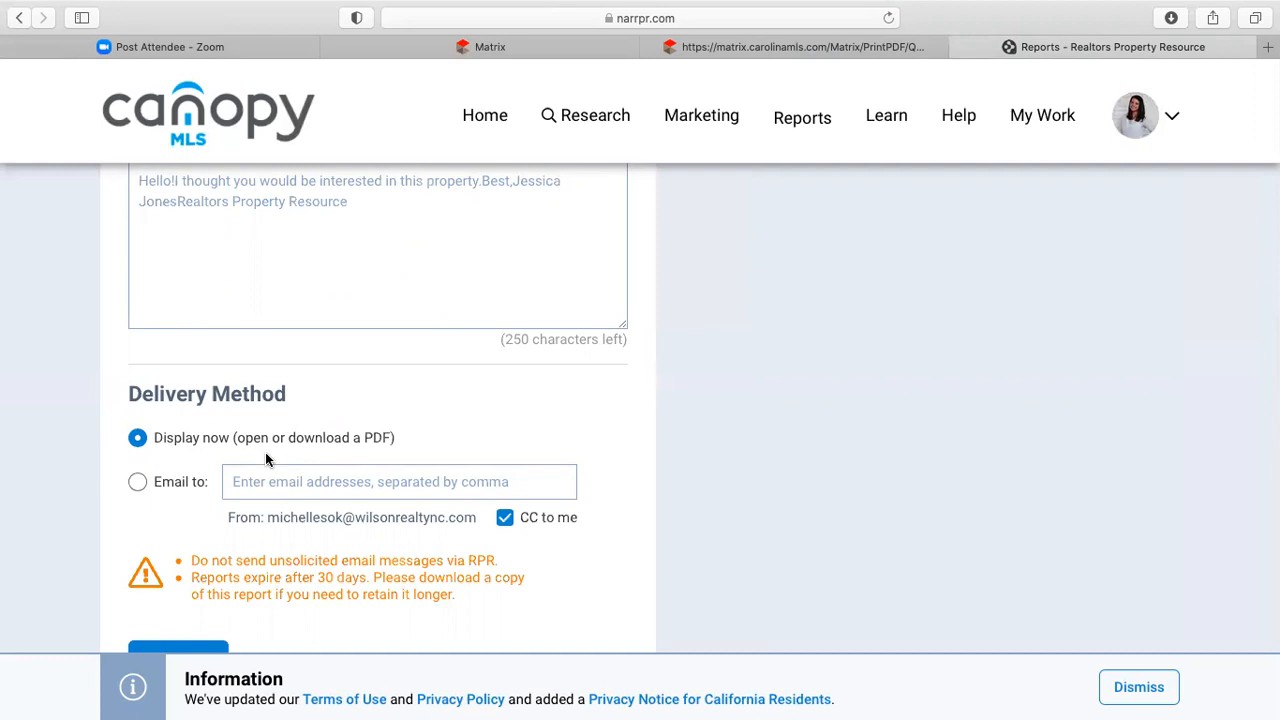
pyautogui.scroll(-3, 684, 426)
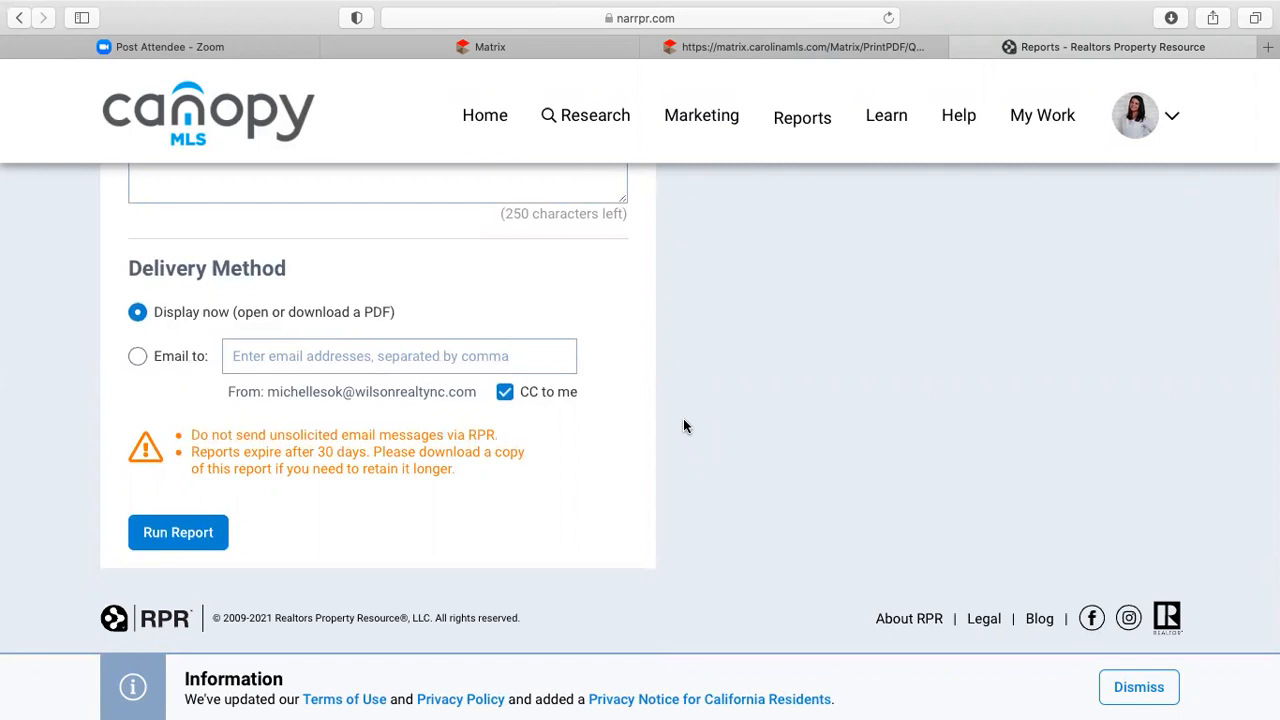
# - Run the customized Seller's Report, dismiss the generation notice, and open the Reports menu
pyautogui.click(201, 544)
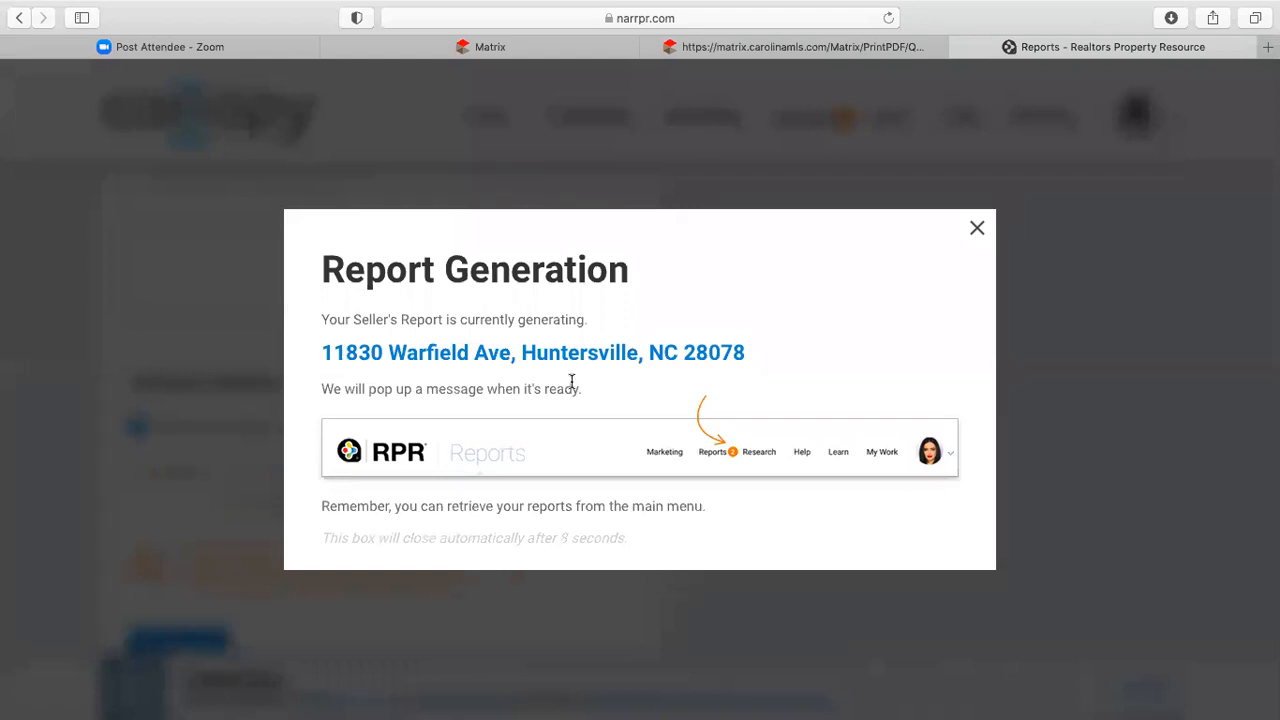
pyautogui.click(977, 229)
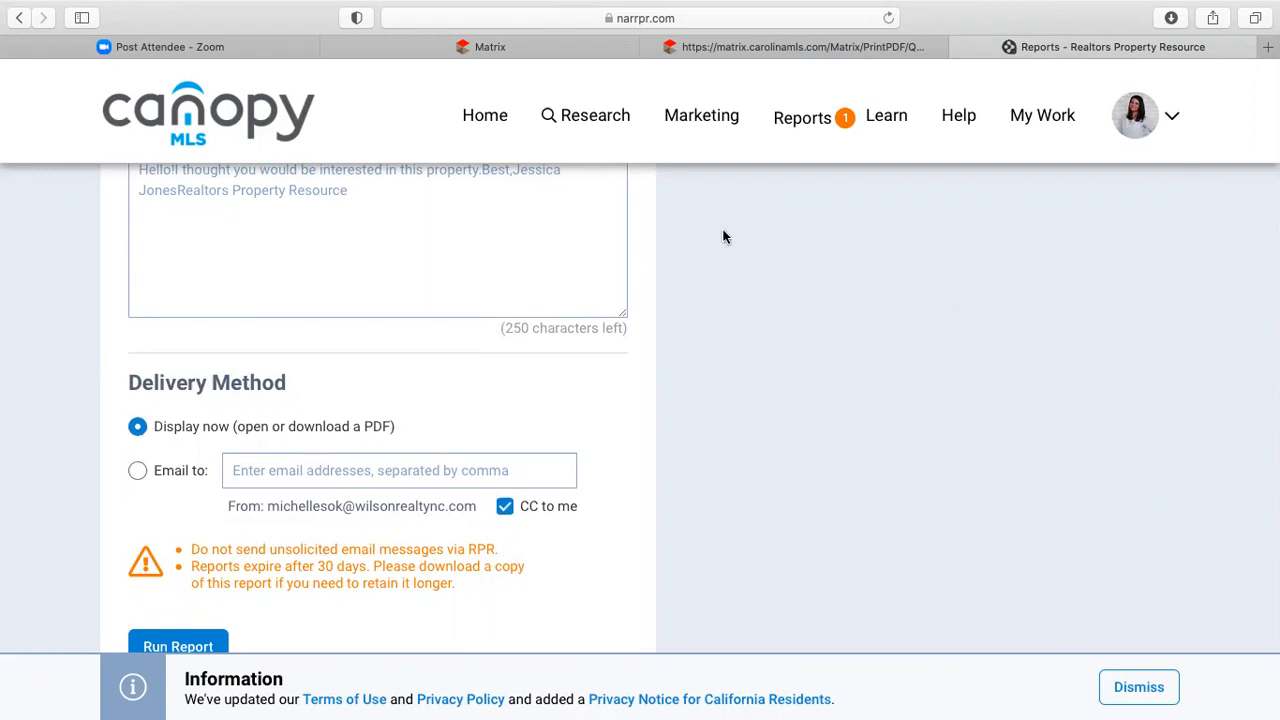
pyautogui.click(790, 128)
pyautogui.click(808, 124)
pyautogui.click(797, 128)
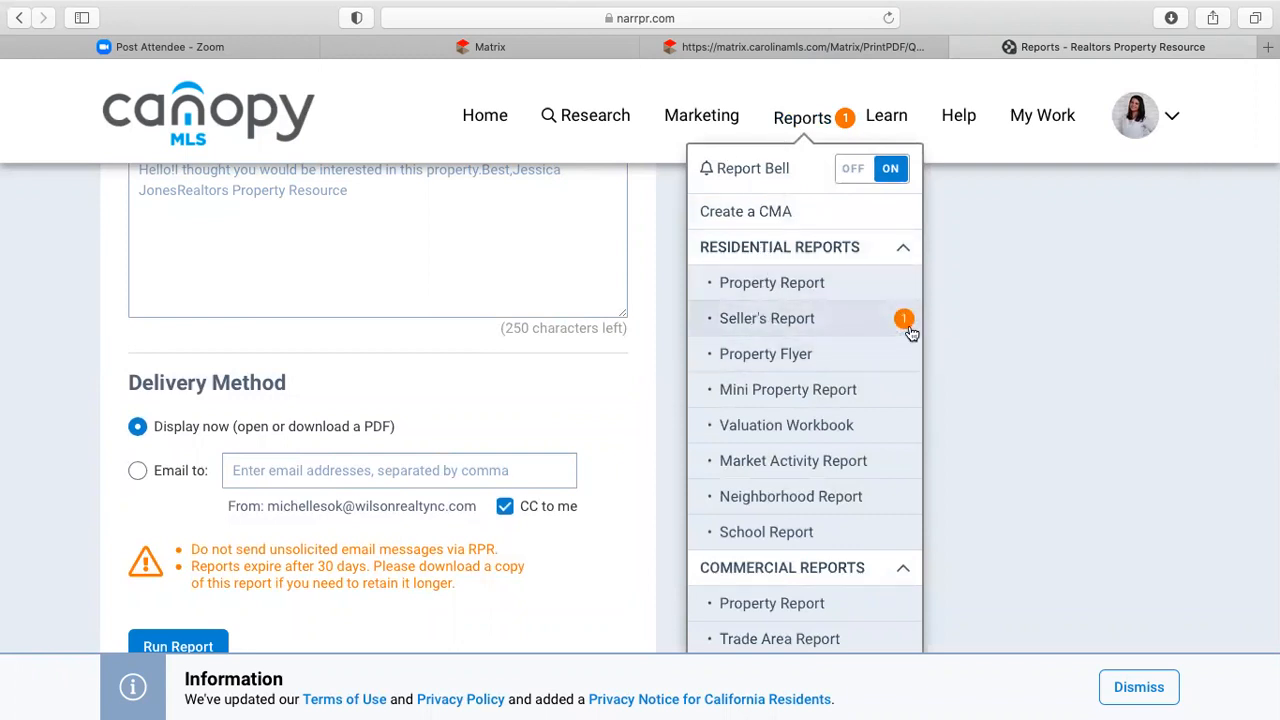
pyautogui.click(775, 331)
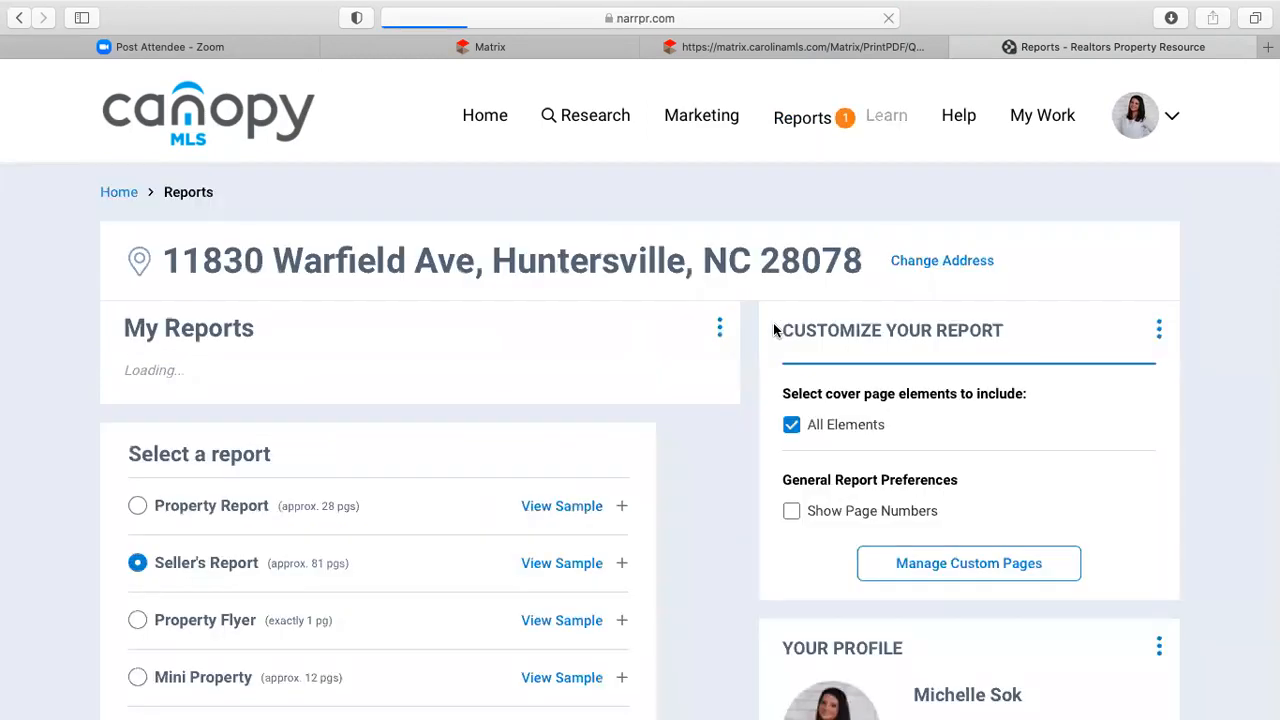
pyautogui.scroll(-4, 700, 438)
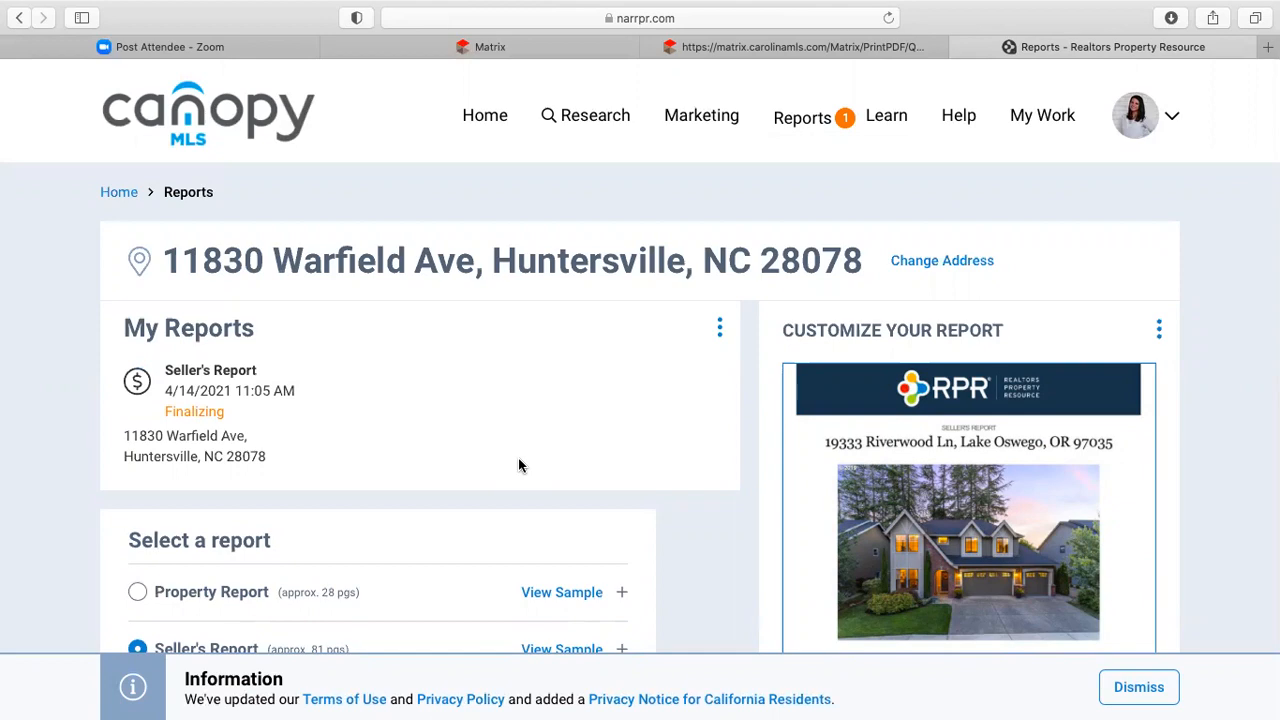
pyautogui.scroll(-5, 518, 465)
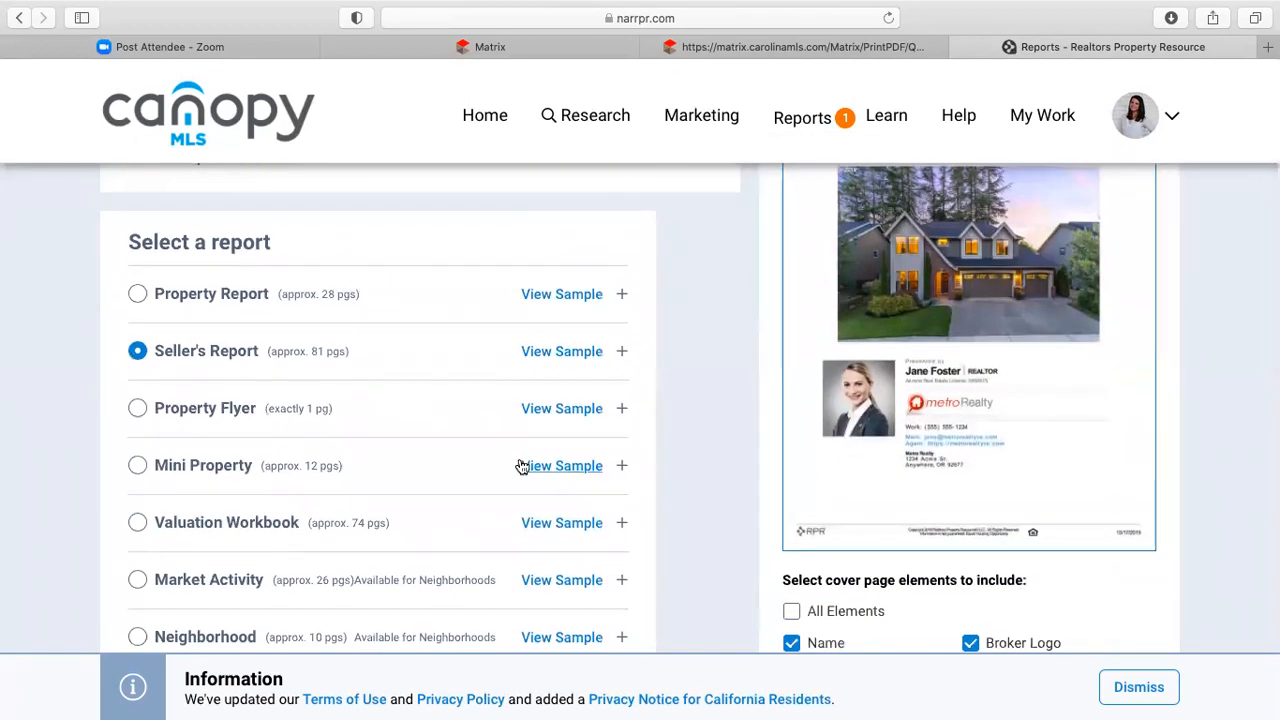
pyautogui.scroll(-4, 518, 465)
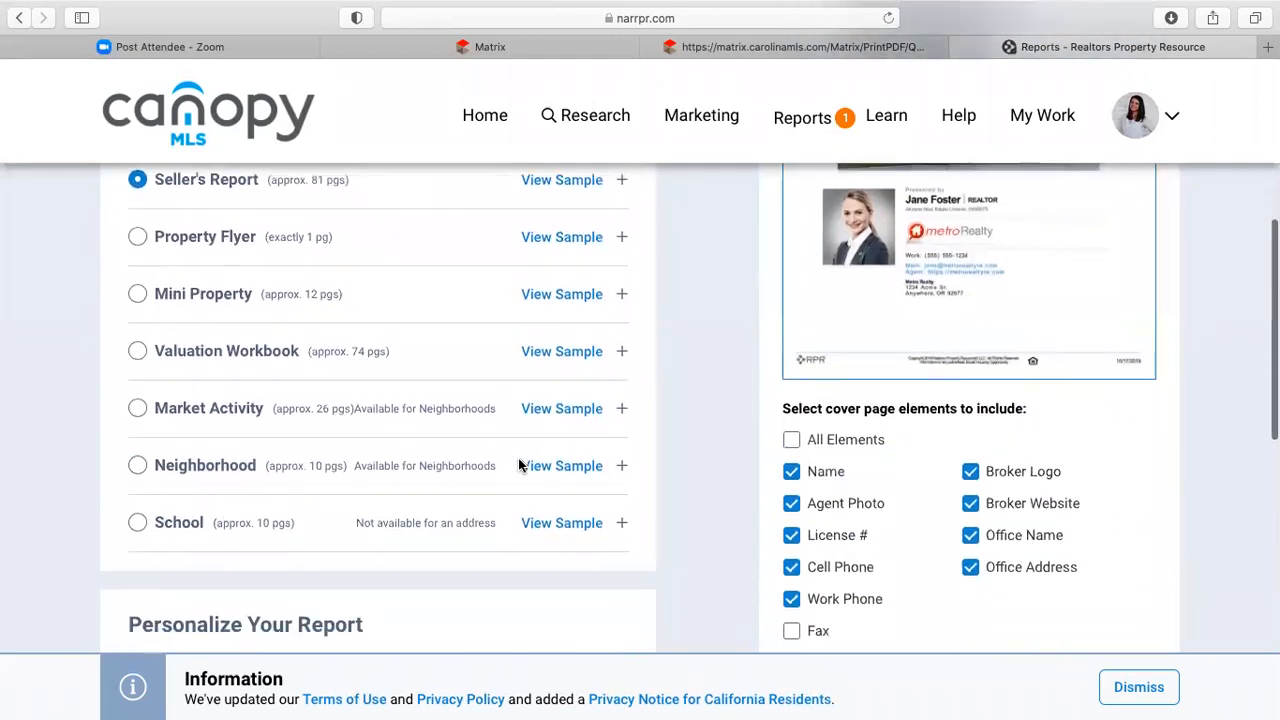
pyautogui.scroll(5, 518, 465)
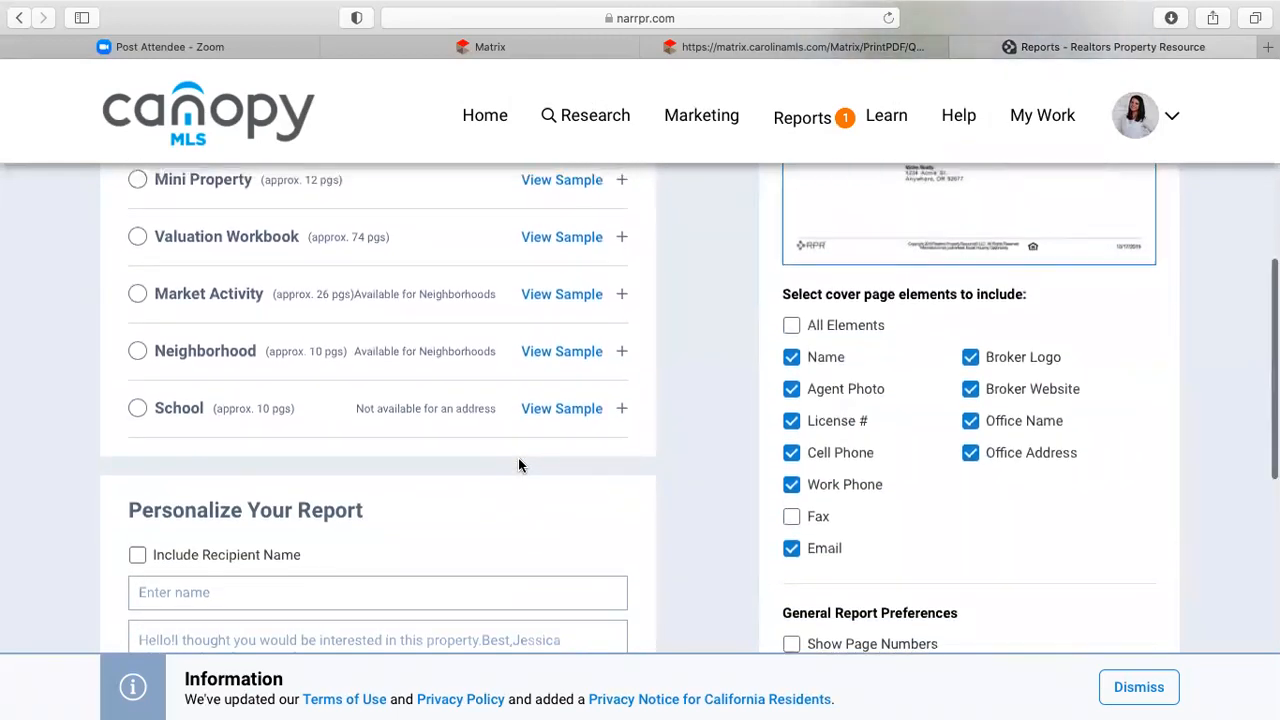
pyautogui.scroll(4, 518, 465)
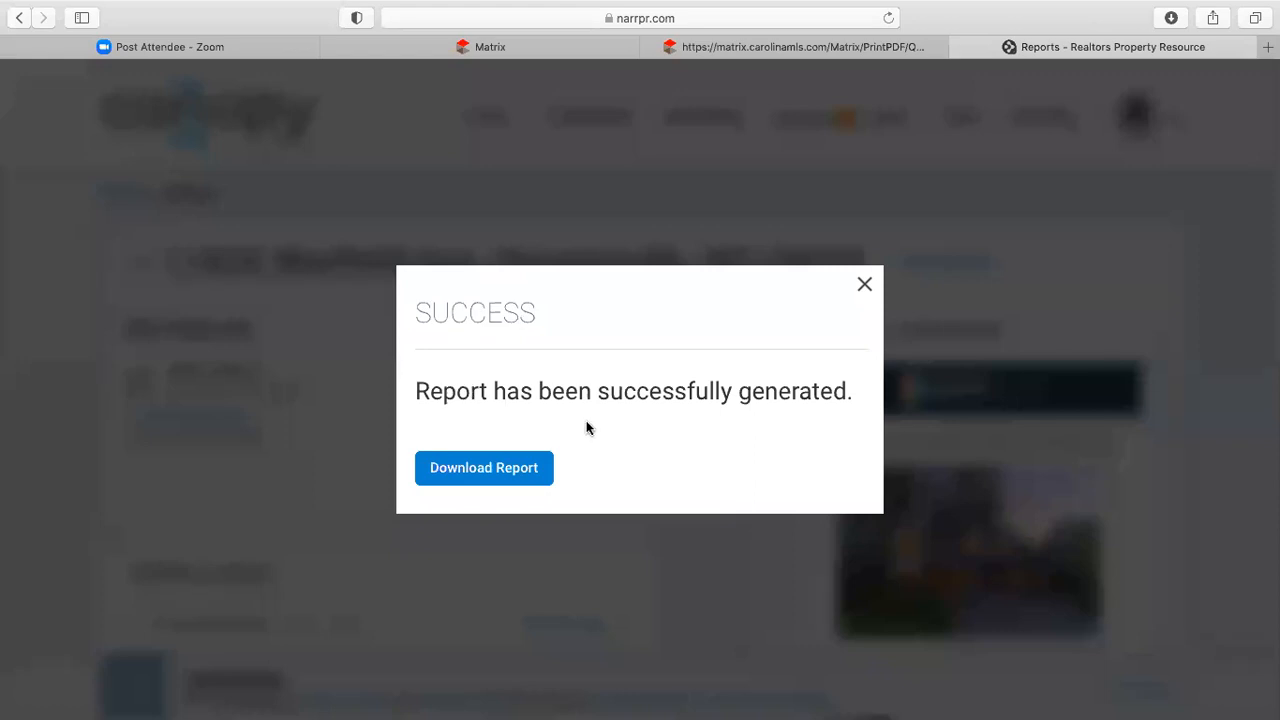
# - Download the Seller's Report and review its market activity and pricing strategy pages in the PDF
pyautogui.click(511, 472)
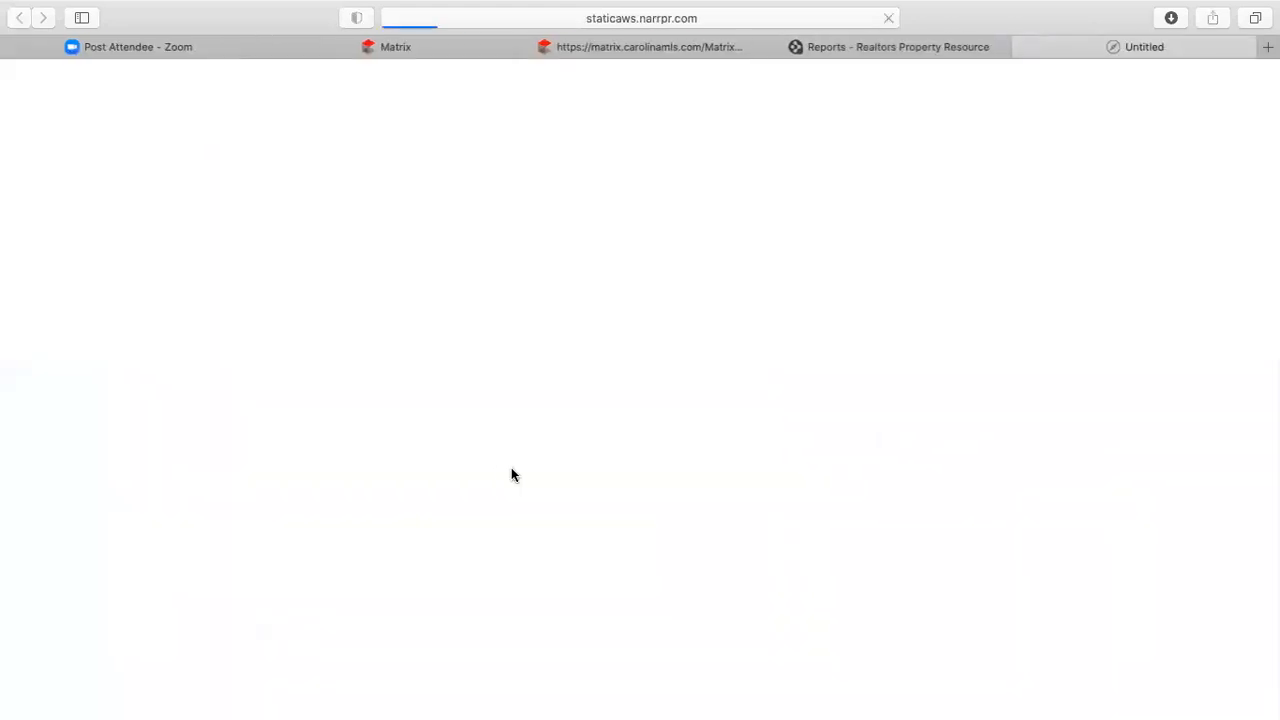
pyautogui.scroll(-5, 742, 371)
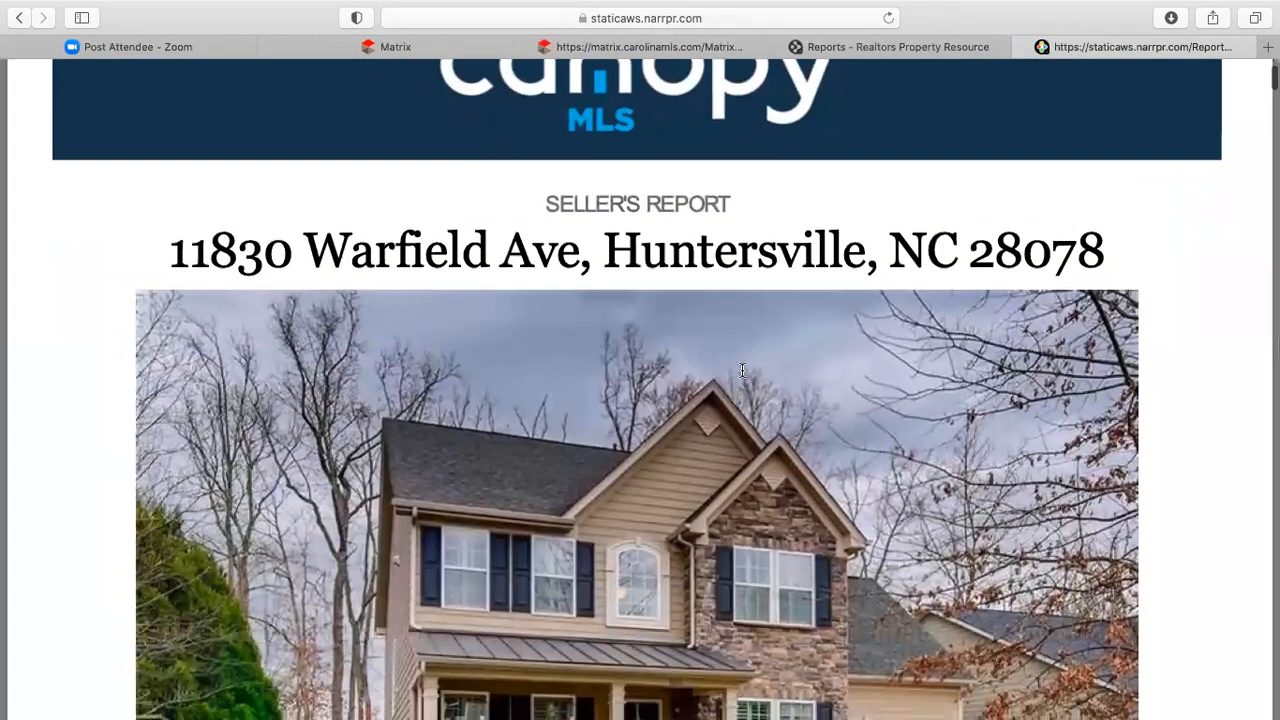
pyautogui.scroll(-5, 742, 371)
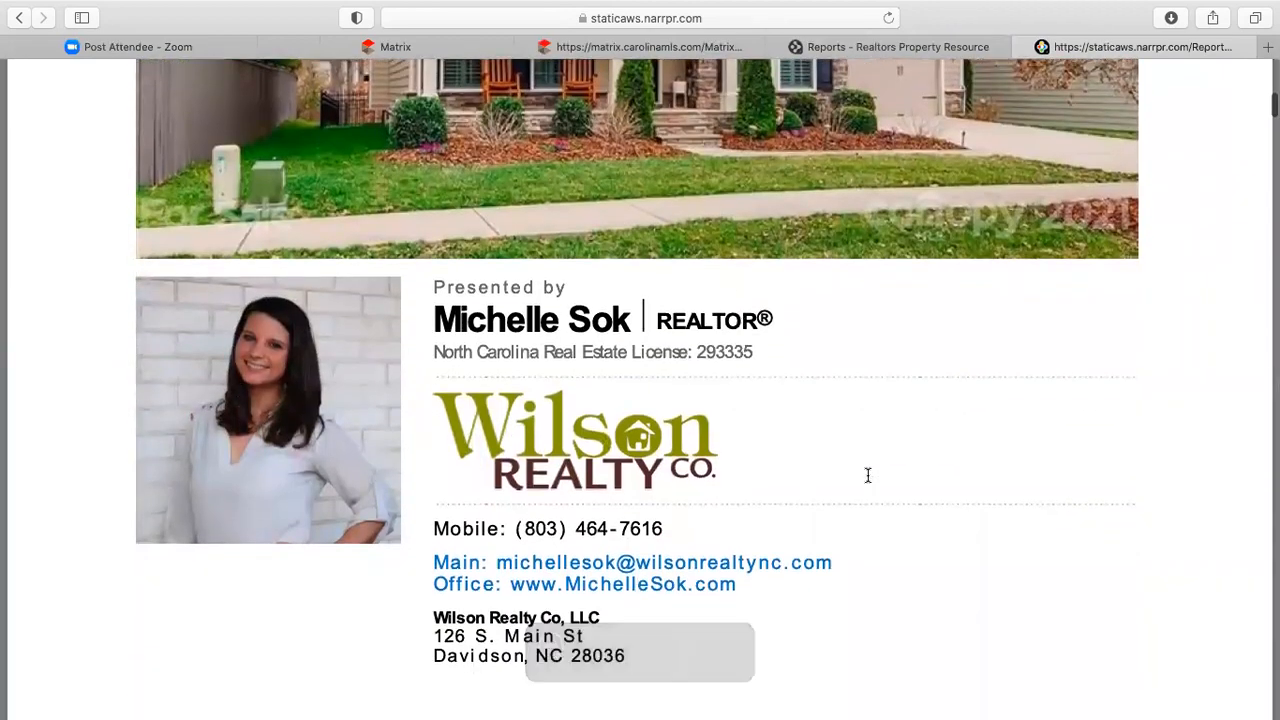
pyautogui.scroll(-3, 868, 475)
pyautogui.scroll(-15, 868, 475)
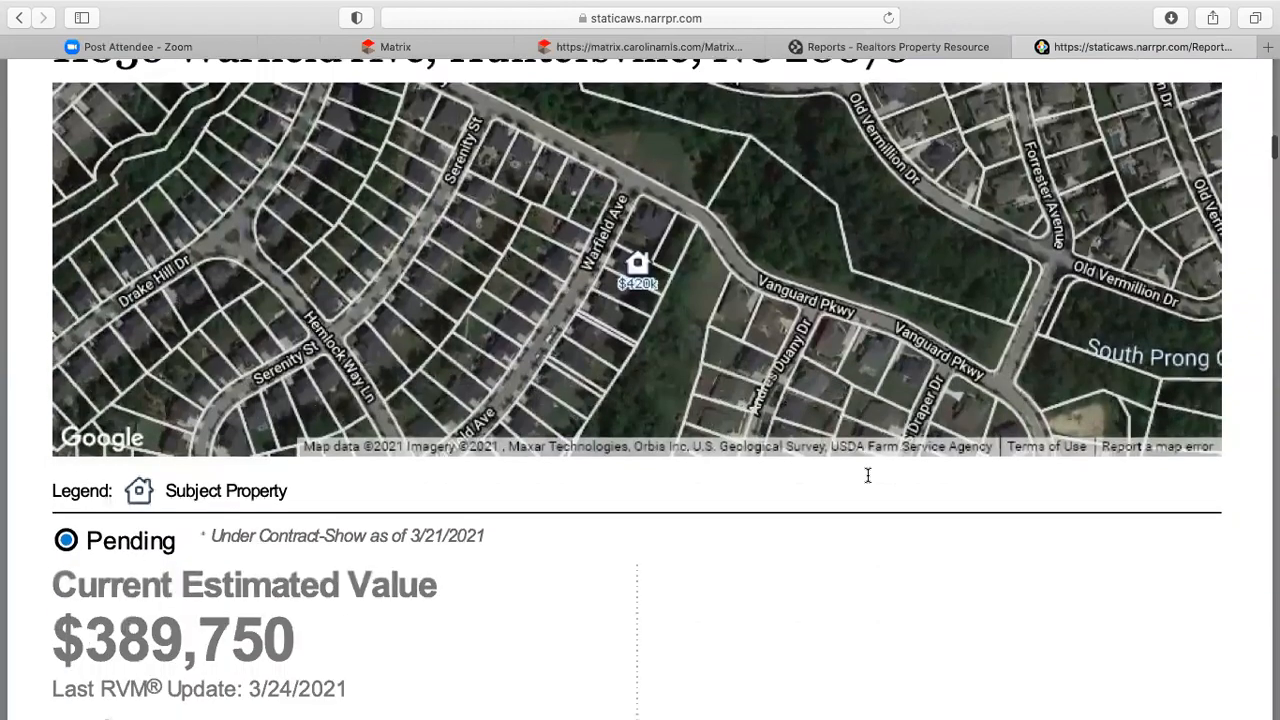
pyautogui.scroll(-11, 868, 475)
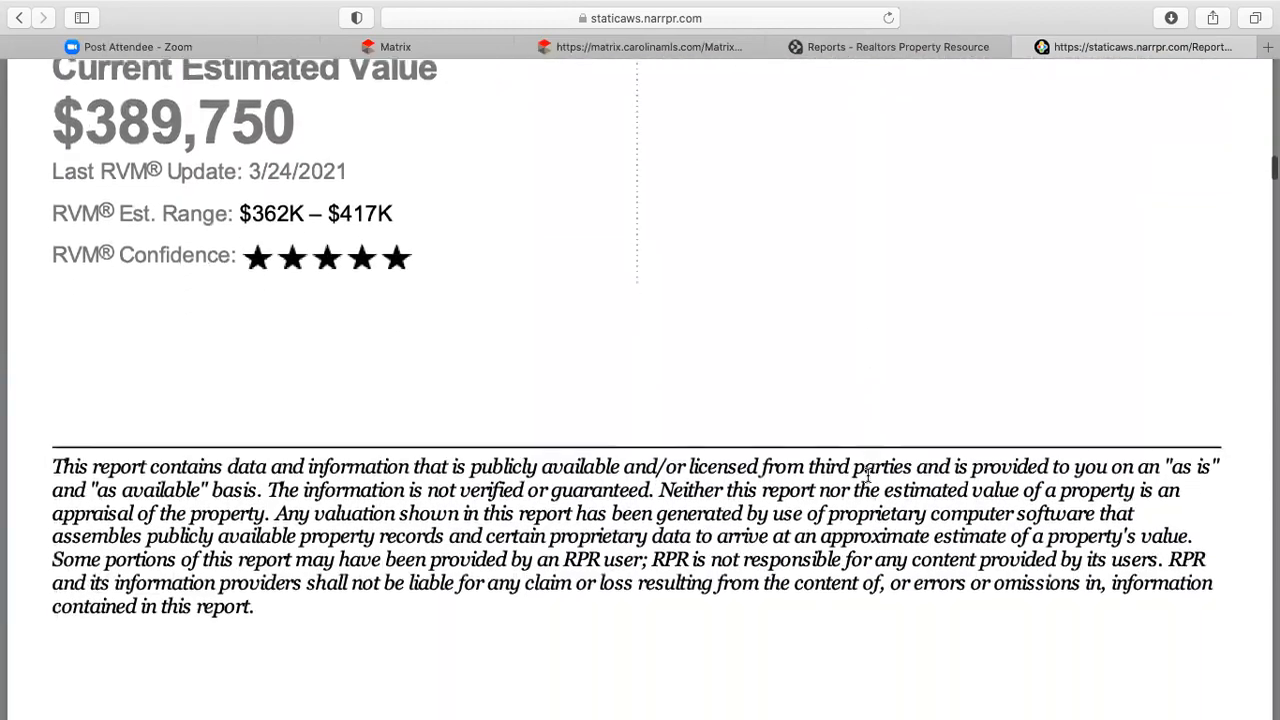
pyautogui.scroll(-15, 868, 475)
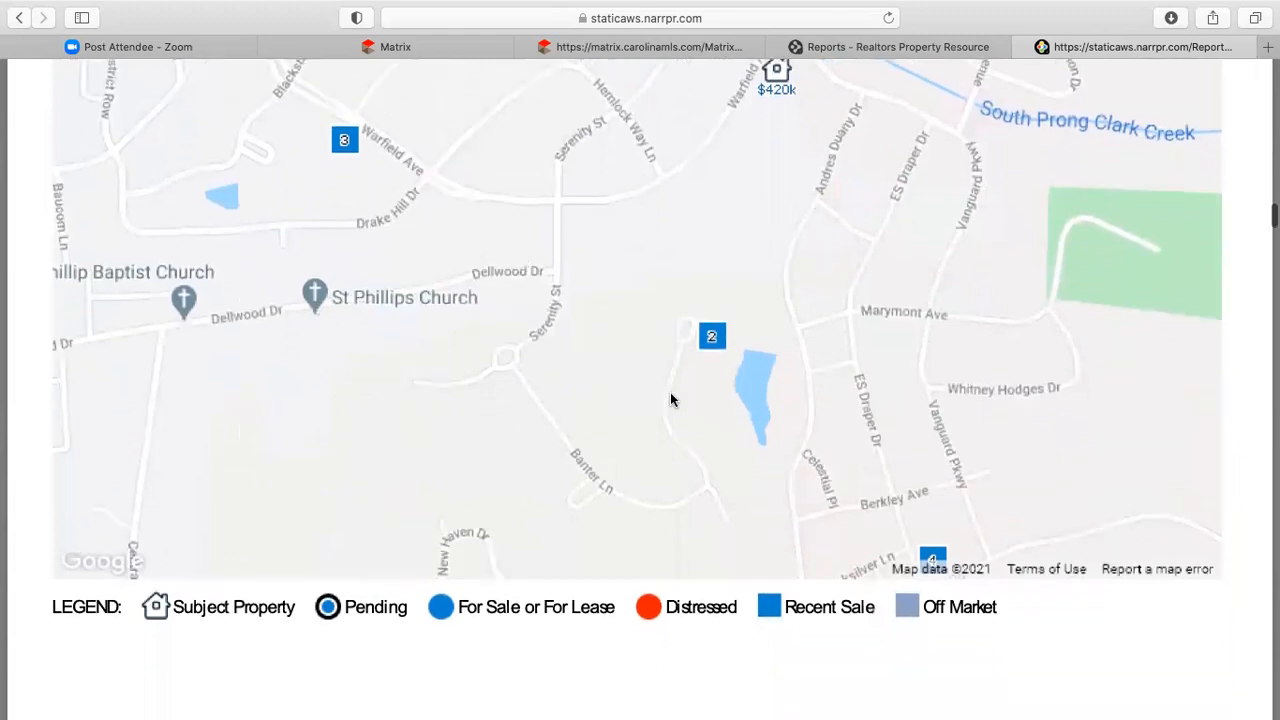
pyautogui.scroll(-3, 671, 400)
pyautogui.scroll(-15, 671, 400)
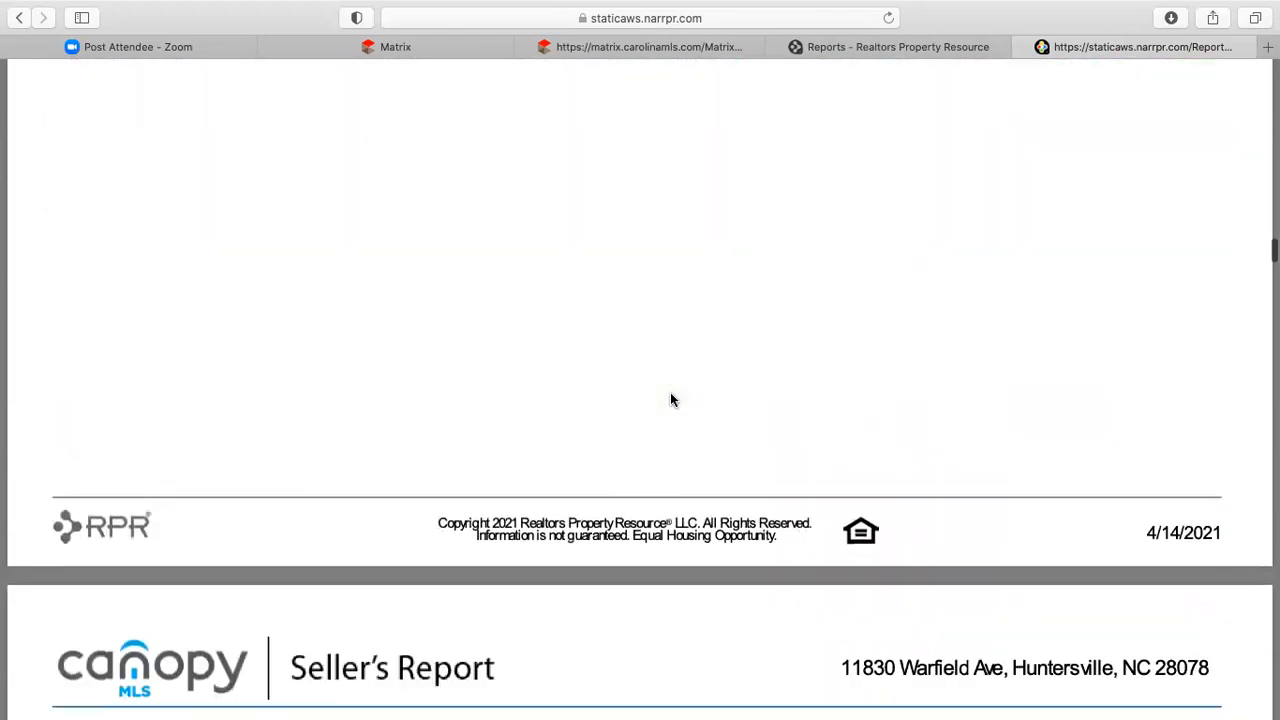
pyautogui.scroll(-5, 670, 398)
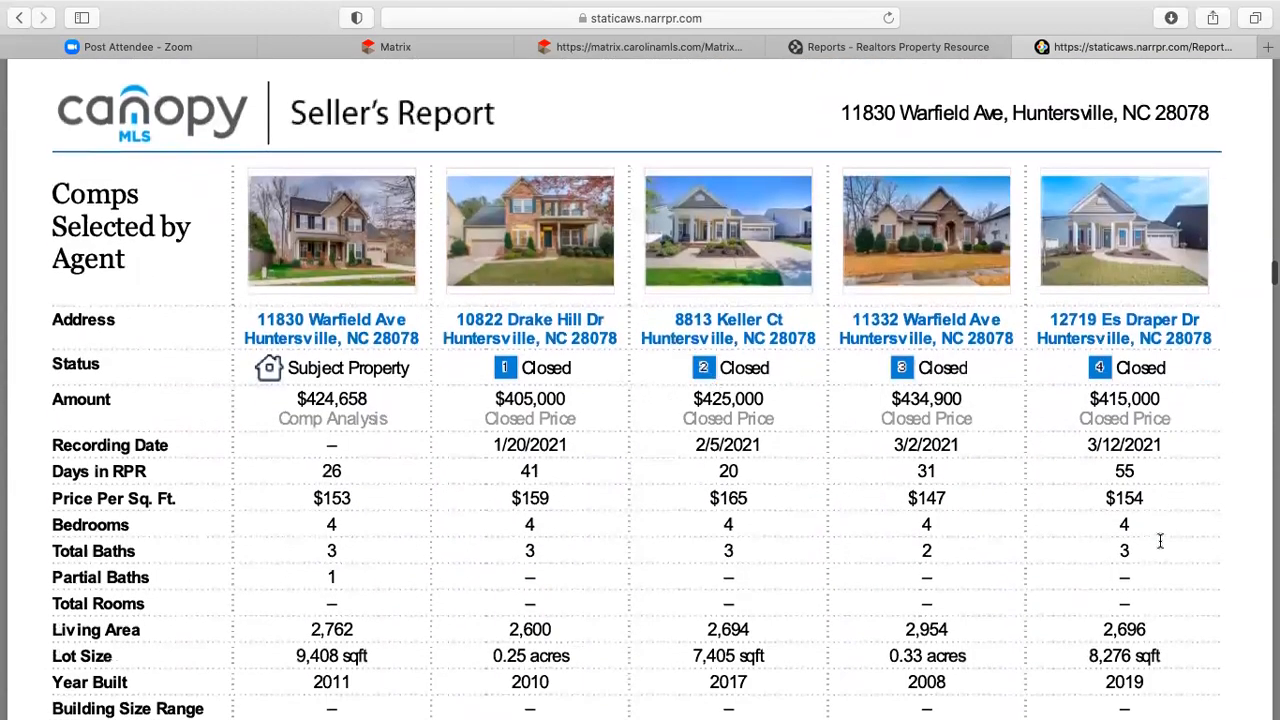
pyautogui.scroll(-20, 1160, 535)
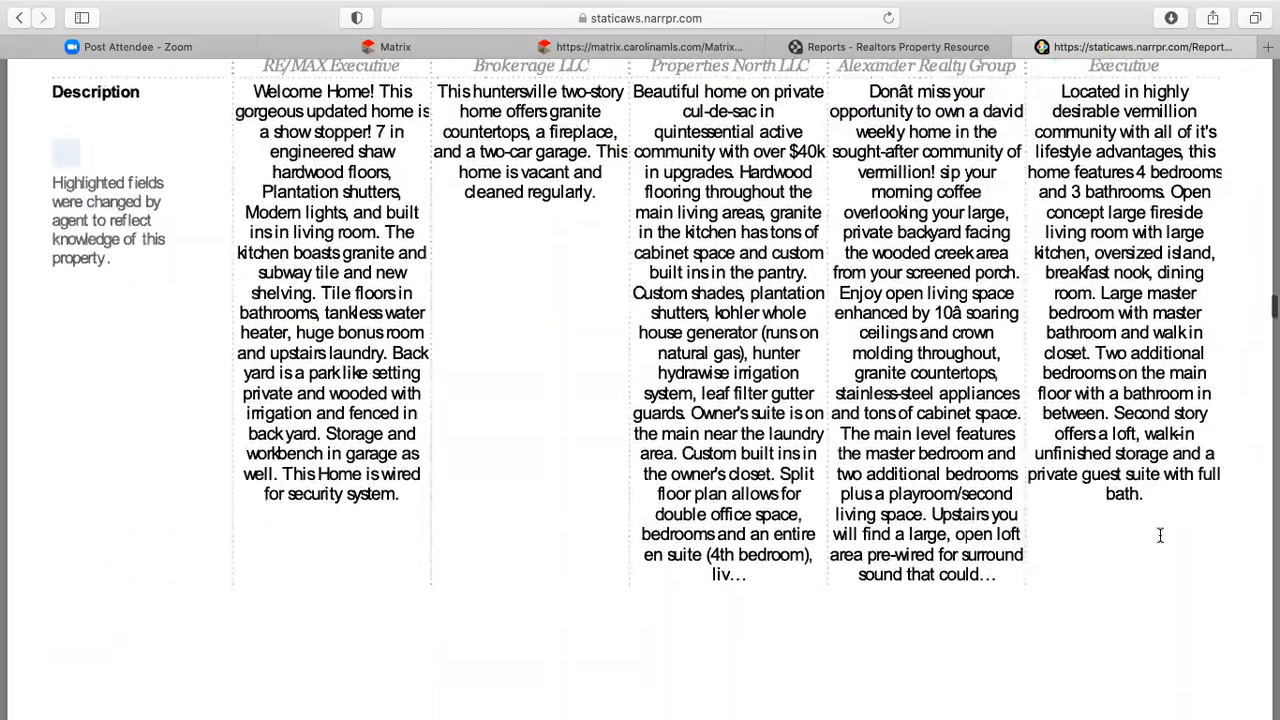
pyautogui.scroll(-20, 1160, 535)
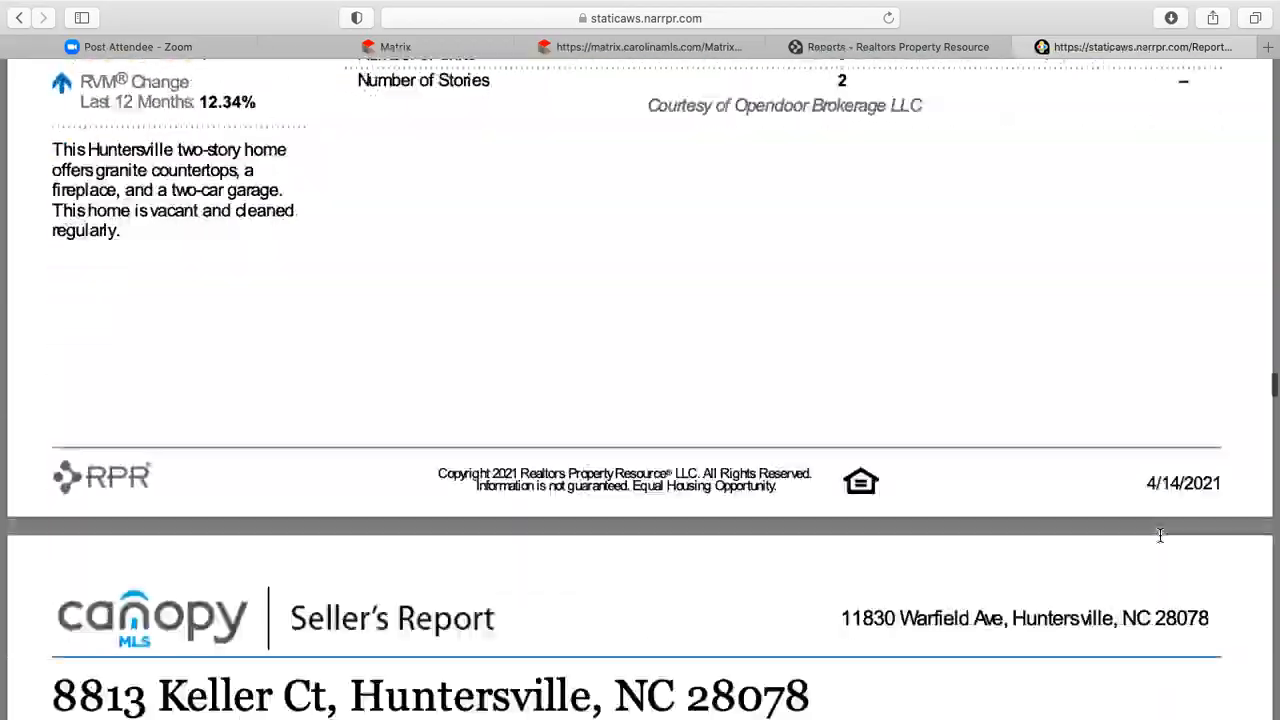
pyautogui.scroll(-20, 1160, 535)
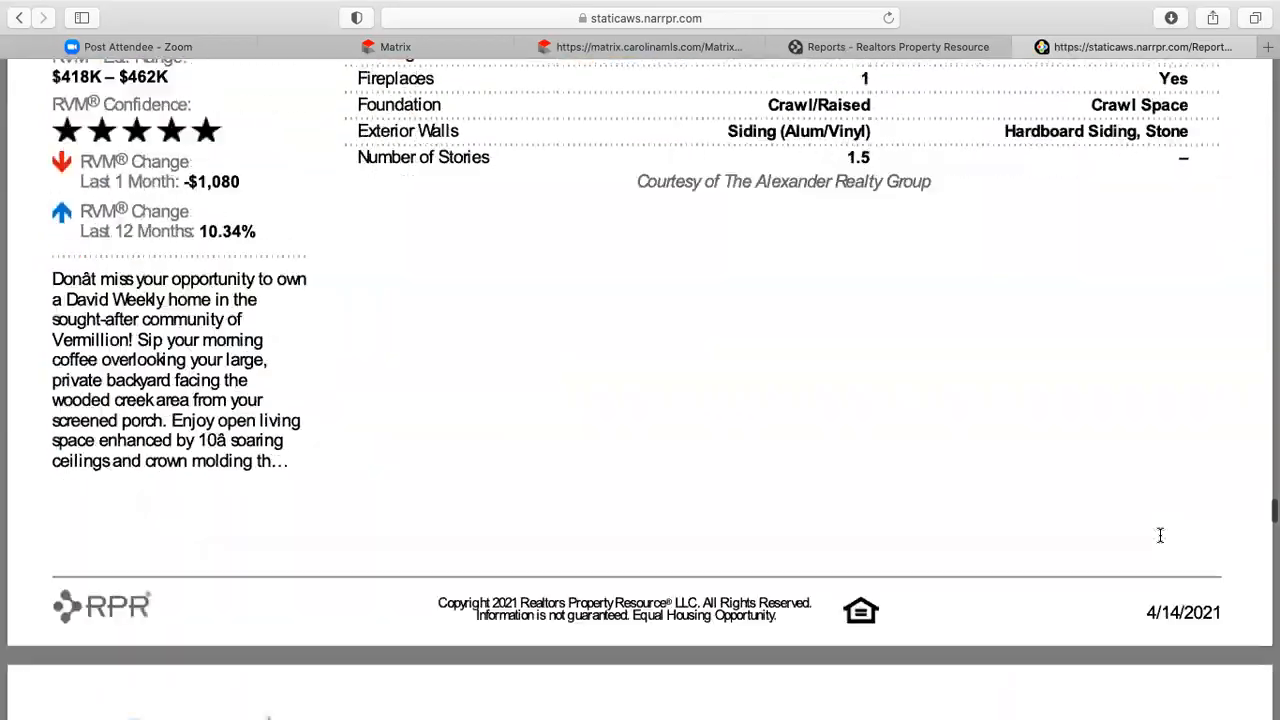
pyautogui.scroll(-20, 1160, 536)
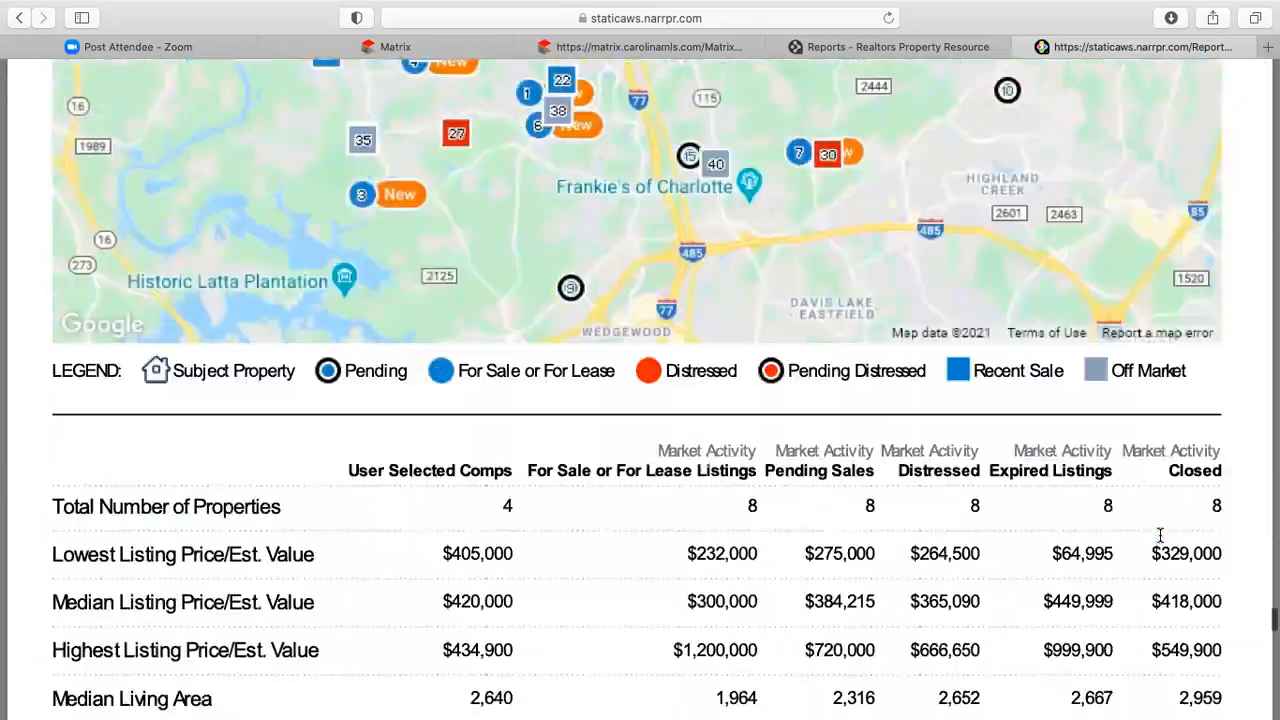
pyautogui.scroll(-3, 1160, 535)
pyautogui.scroll(15, 1160, 534)
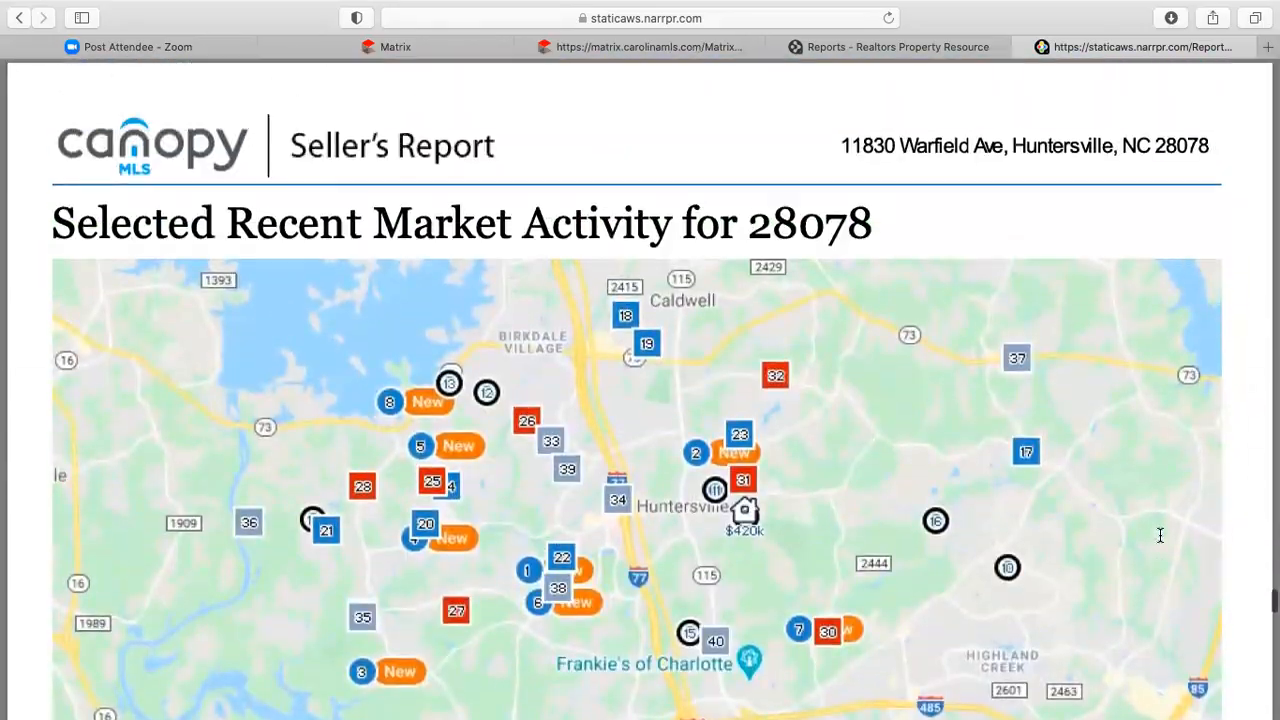
pyautogui.scroll(-10, 912, 509)
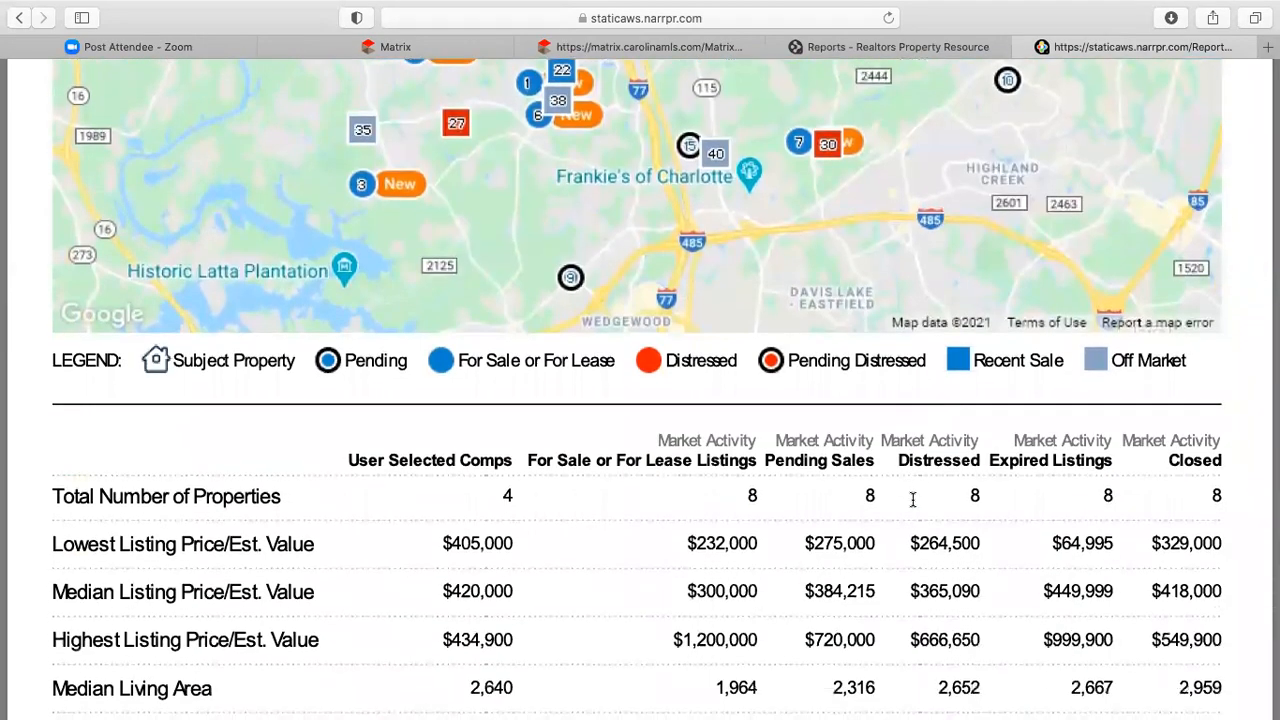
pyautogui.scroll(-4, 912, 499)
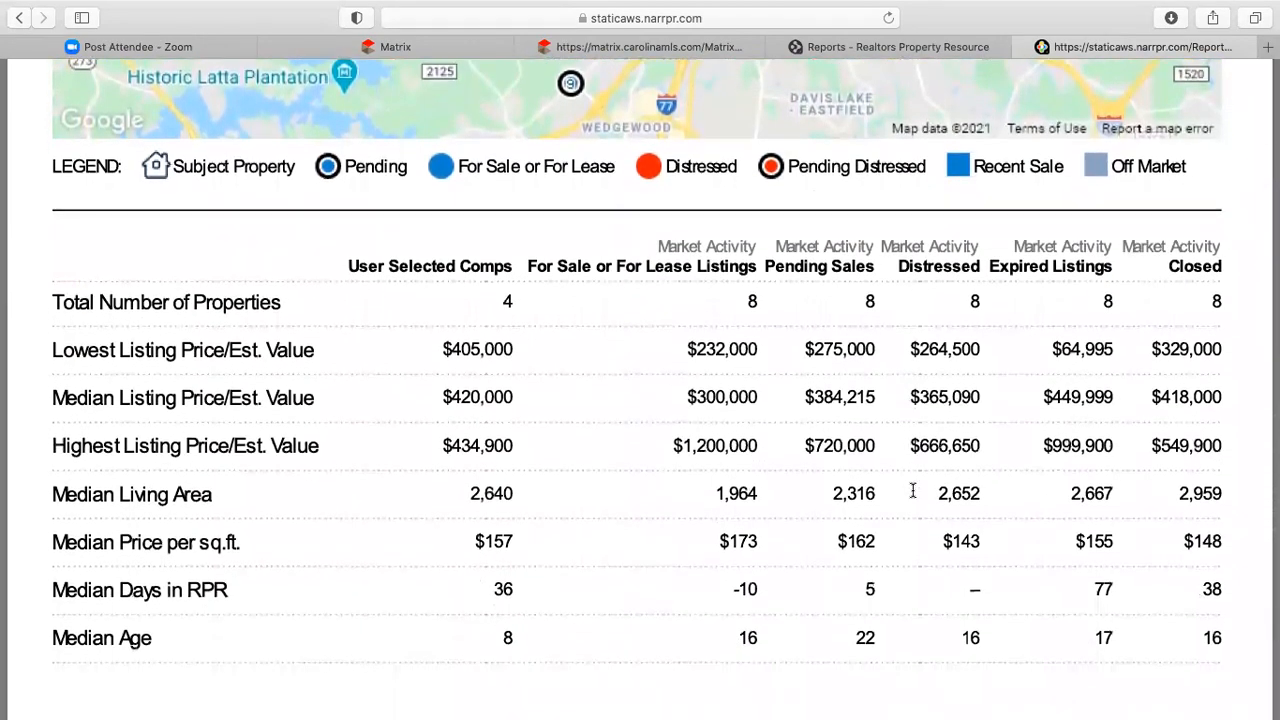
pyautogui.scroll(-12, 912, 490)
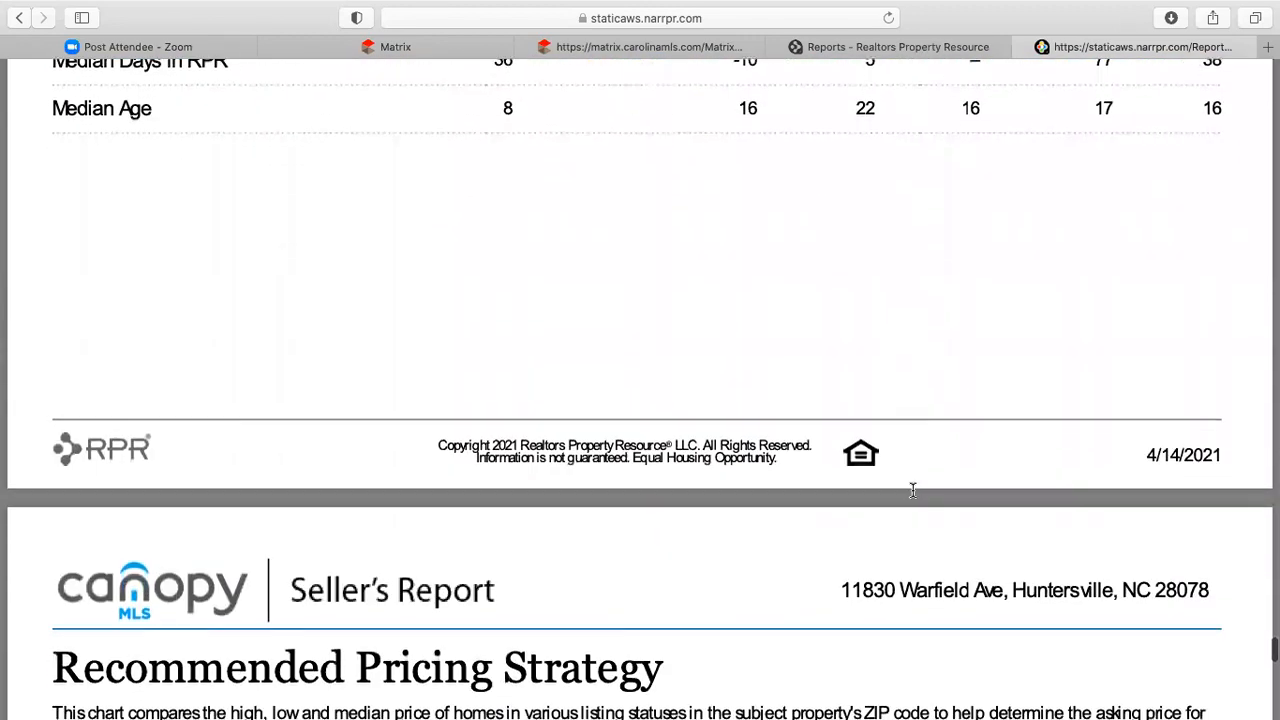
pyautogui.scroll(-4, 912, 490)
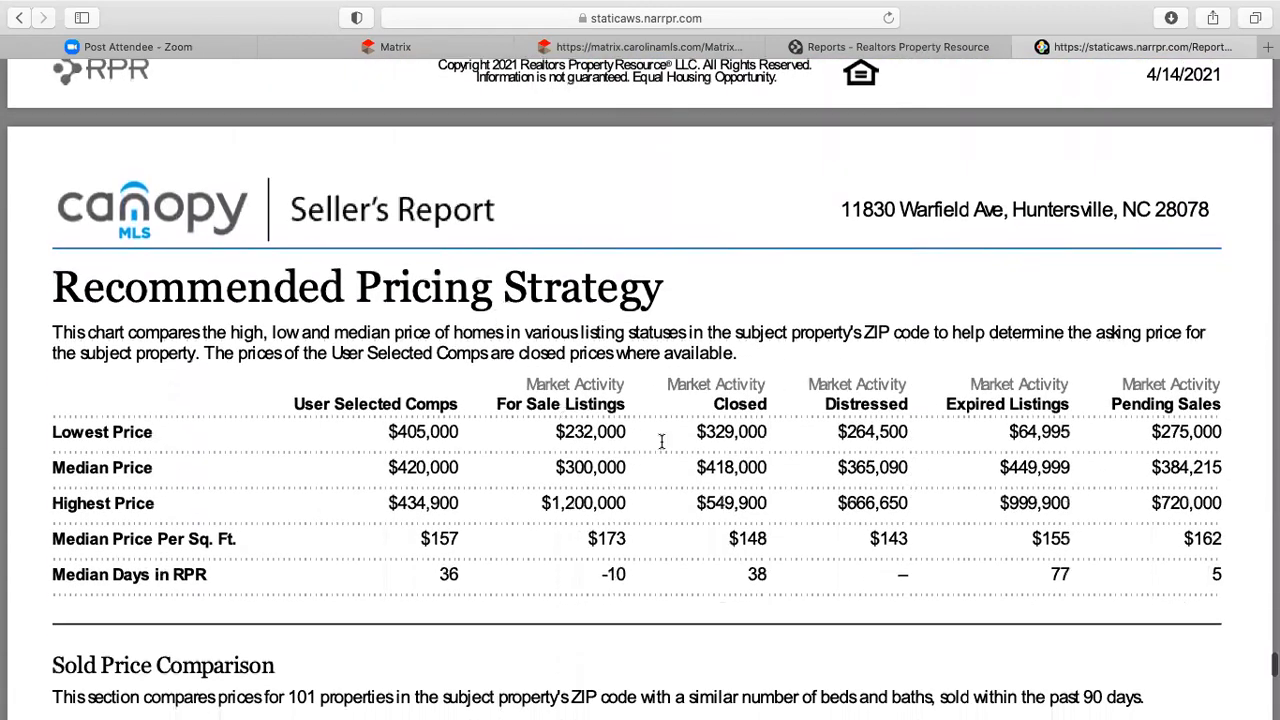
pyautogui.scroll(-2, 663, 441)
pyautogui.scroll(-1, 663, 441)
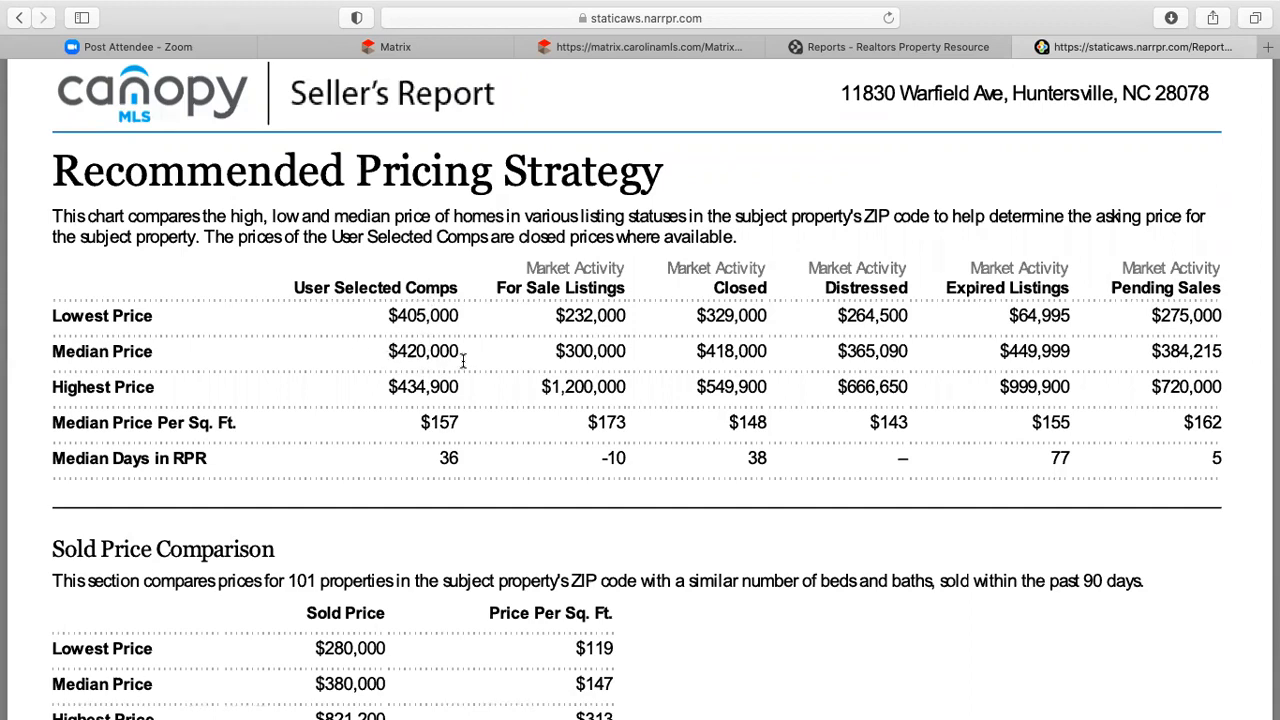
pyautogui.scroll(-2, 539, 379)
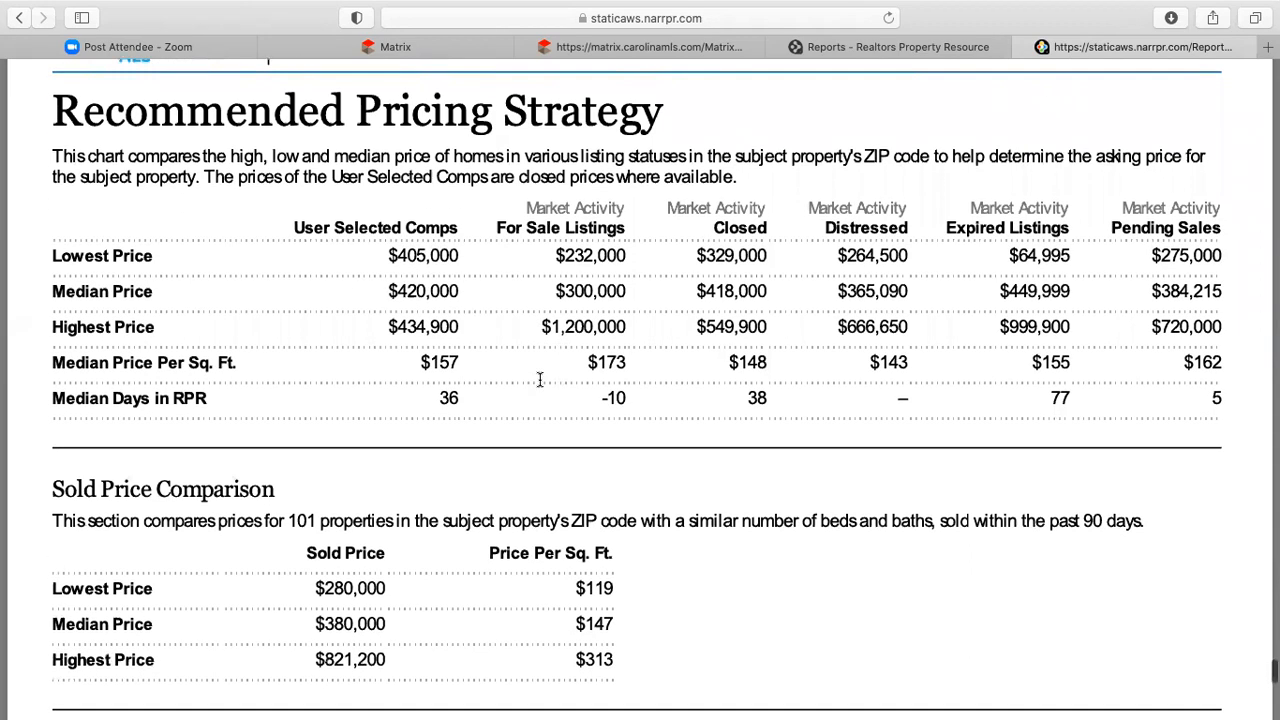
pyautogui.scroll(-5, 539, 379)
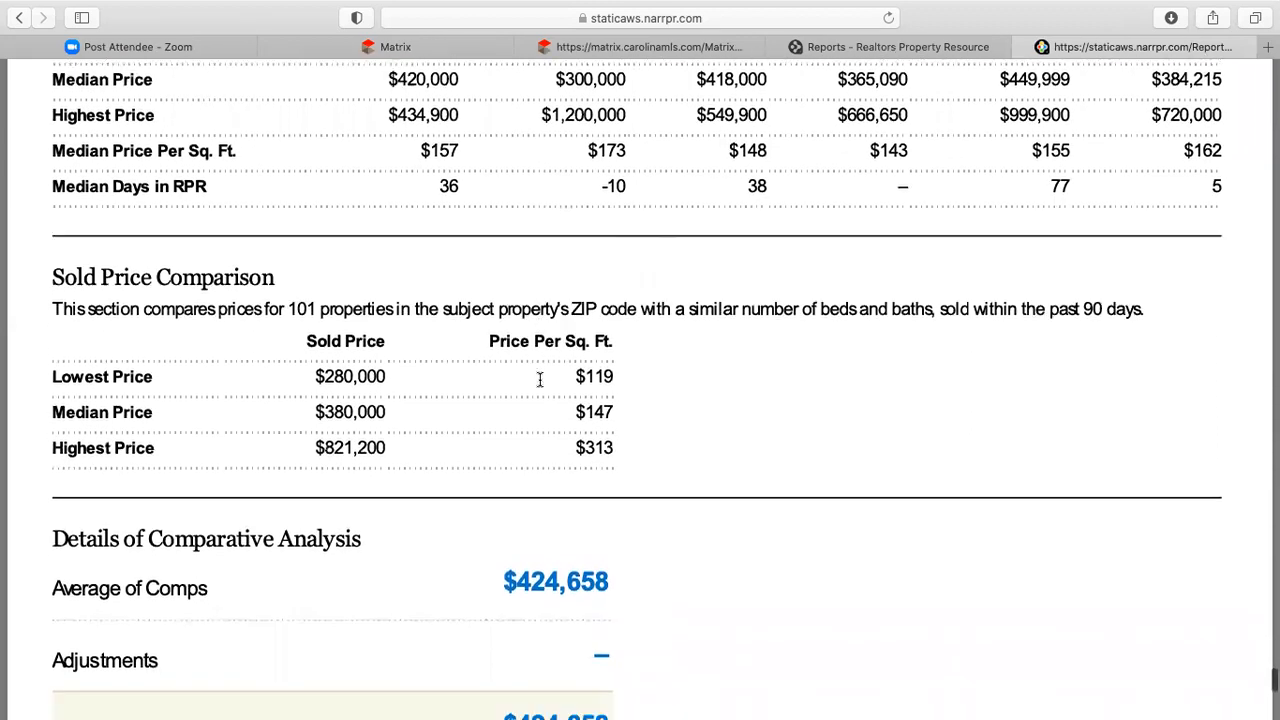
pyautogui.scroll(-3, 539, 379)
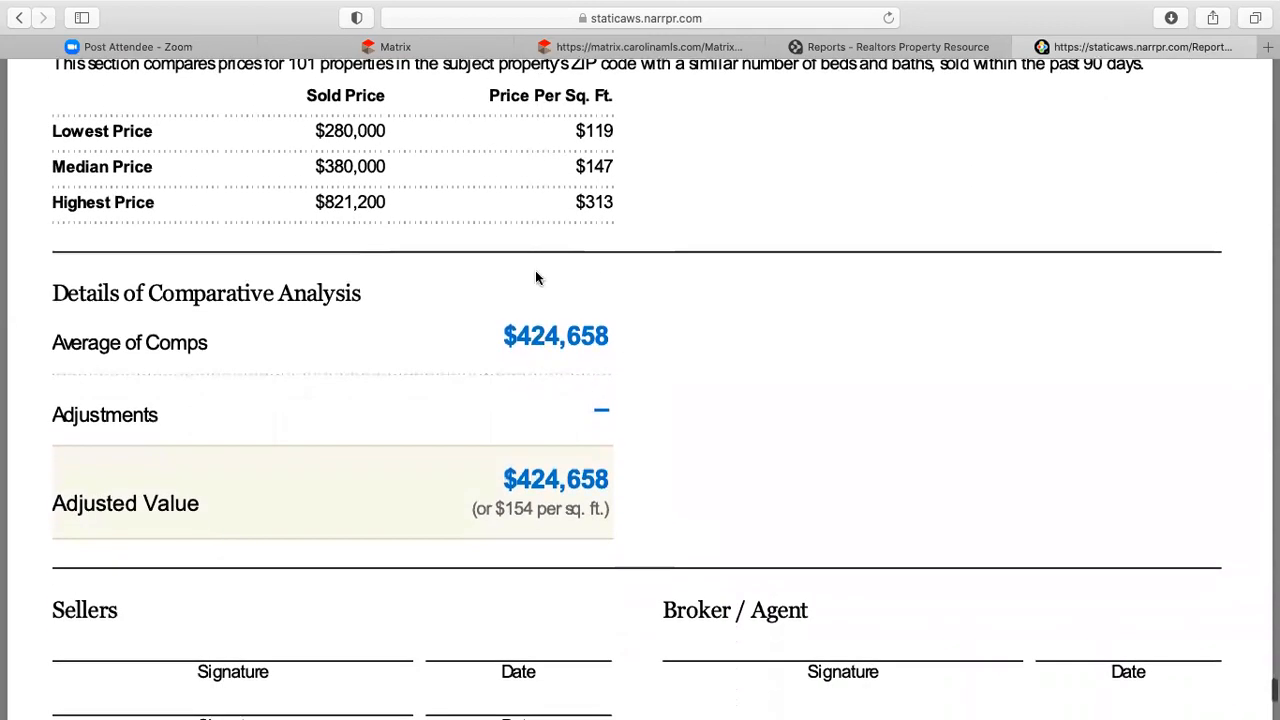
pyautogui.scroll(-2, 587, 363)
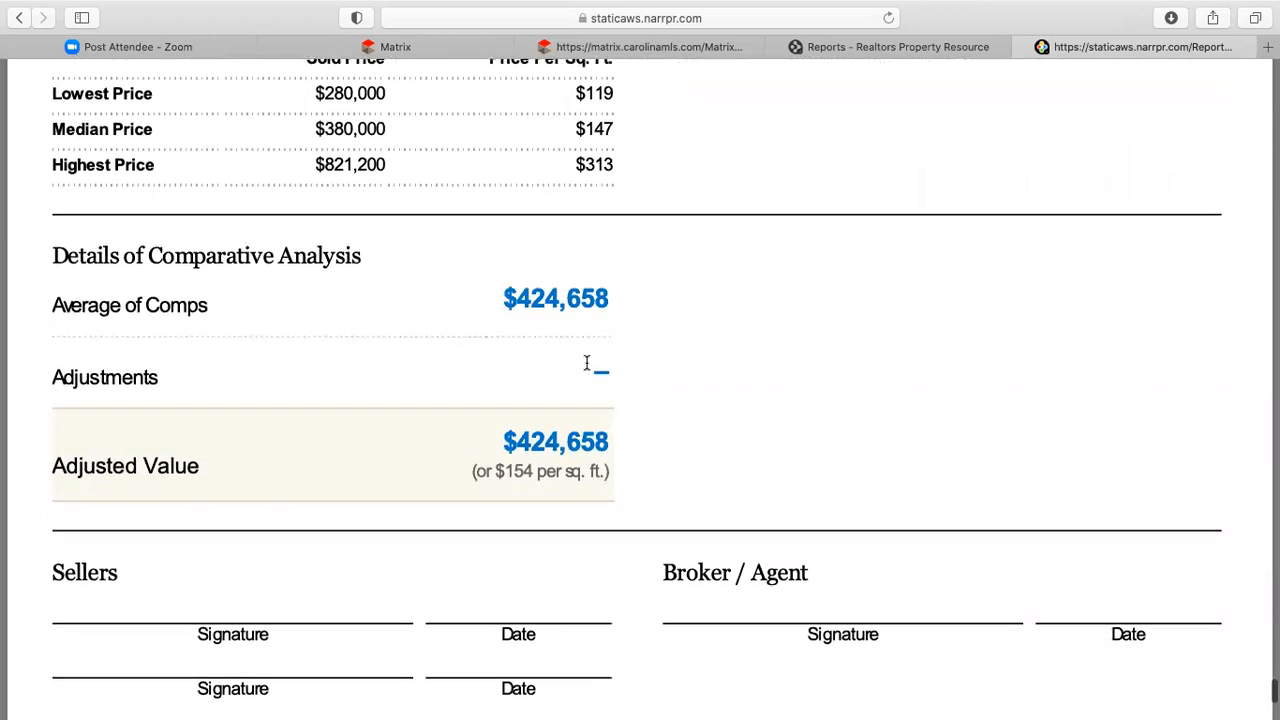
pyautogui.scroll(-3, 587, 363)
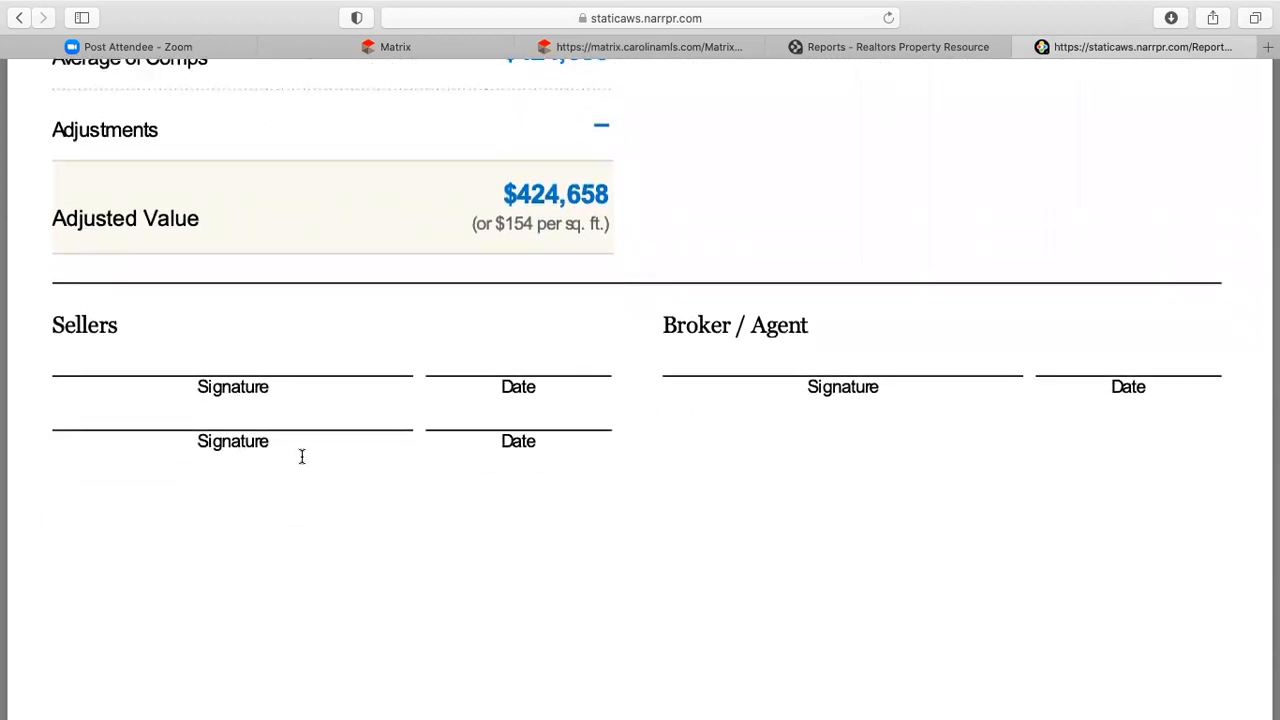
pyautogui.scroll(-2, 851, 423)
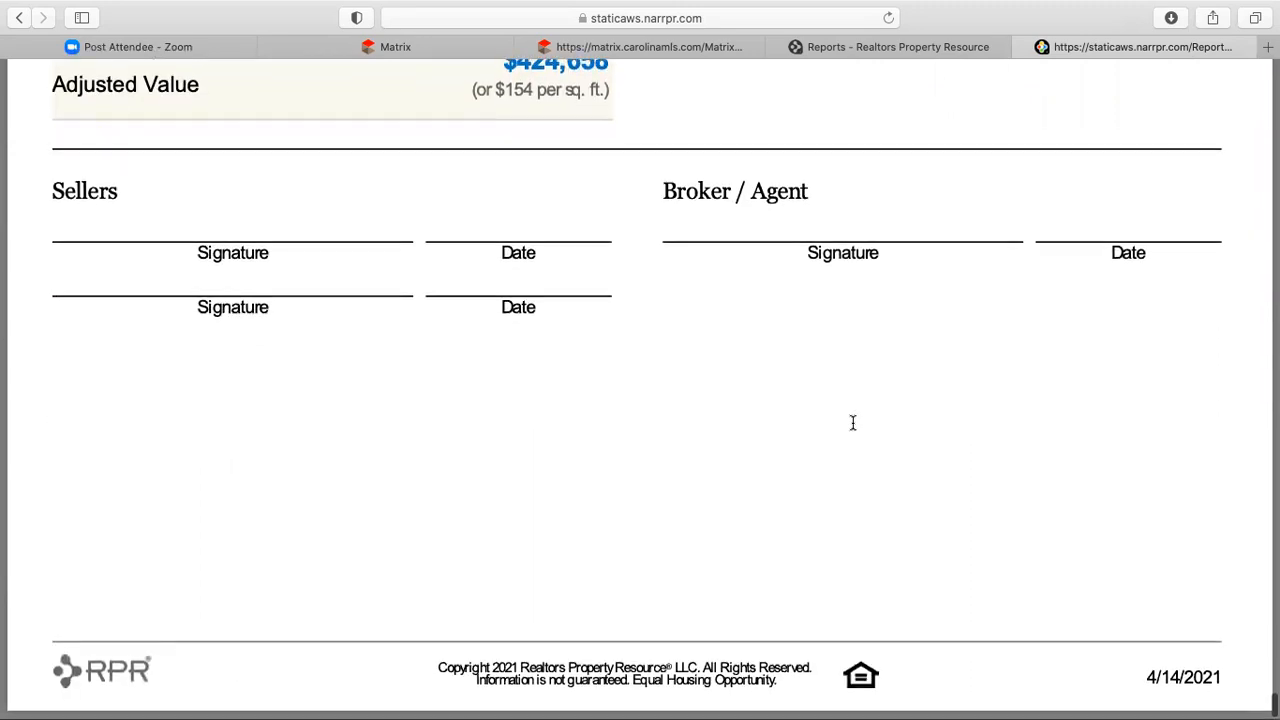
pyautogui.scroll(8, 853, 423)
pyautogui.scroll(3, 852, 423)
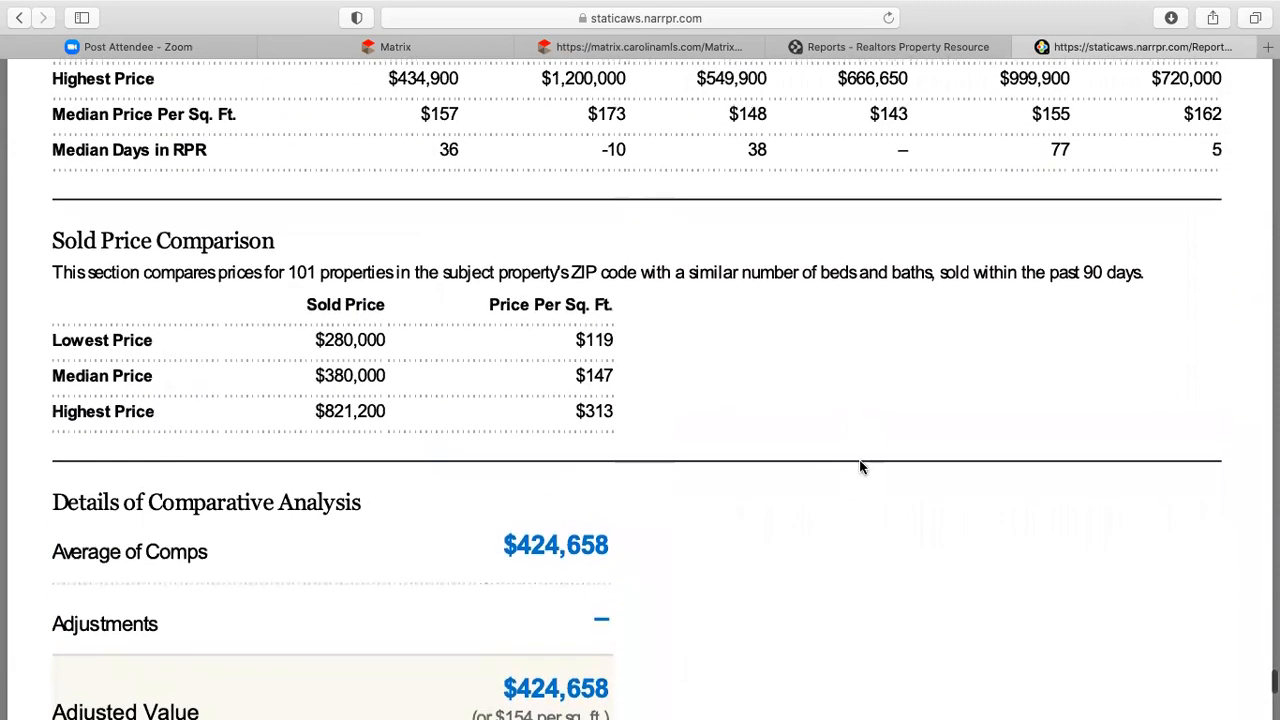
pyautogui.scroll(2, 858, 471)
pyautogui.scroll(2, 858, 471)
pyautogui.scroll(3, 858, 471)
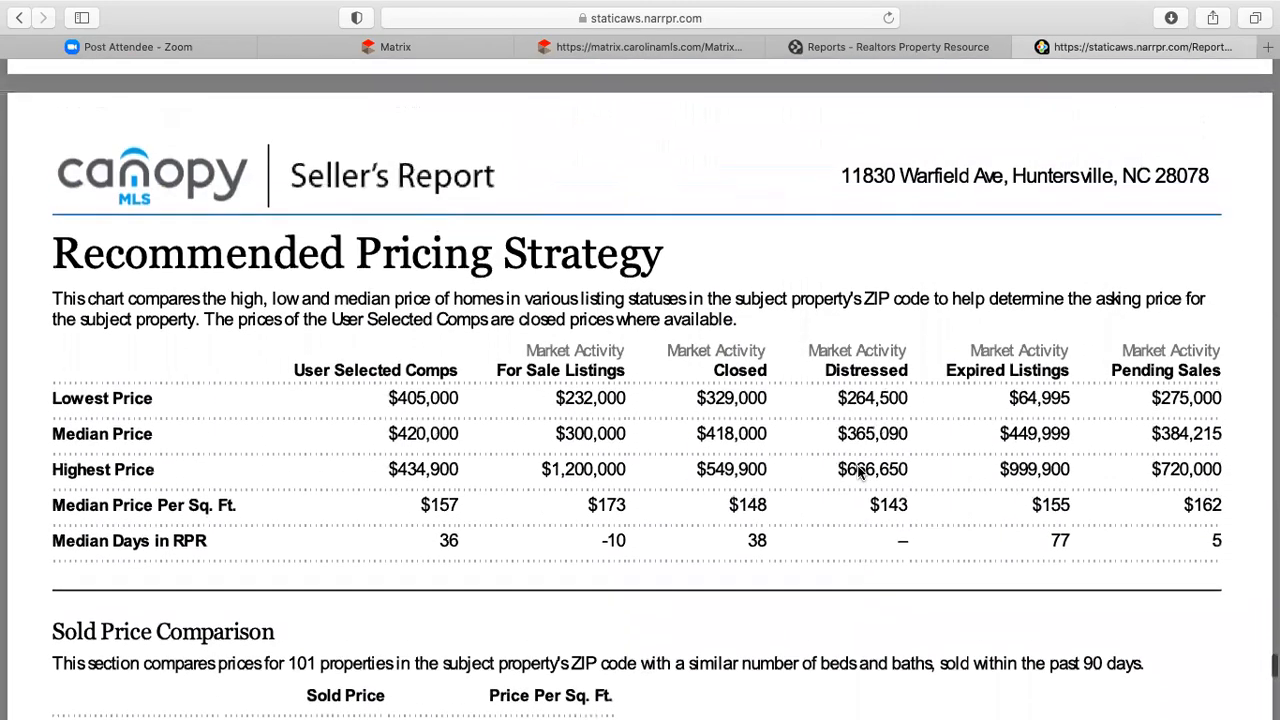
pyautogui.scroll(20, 858, 471)
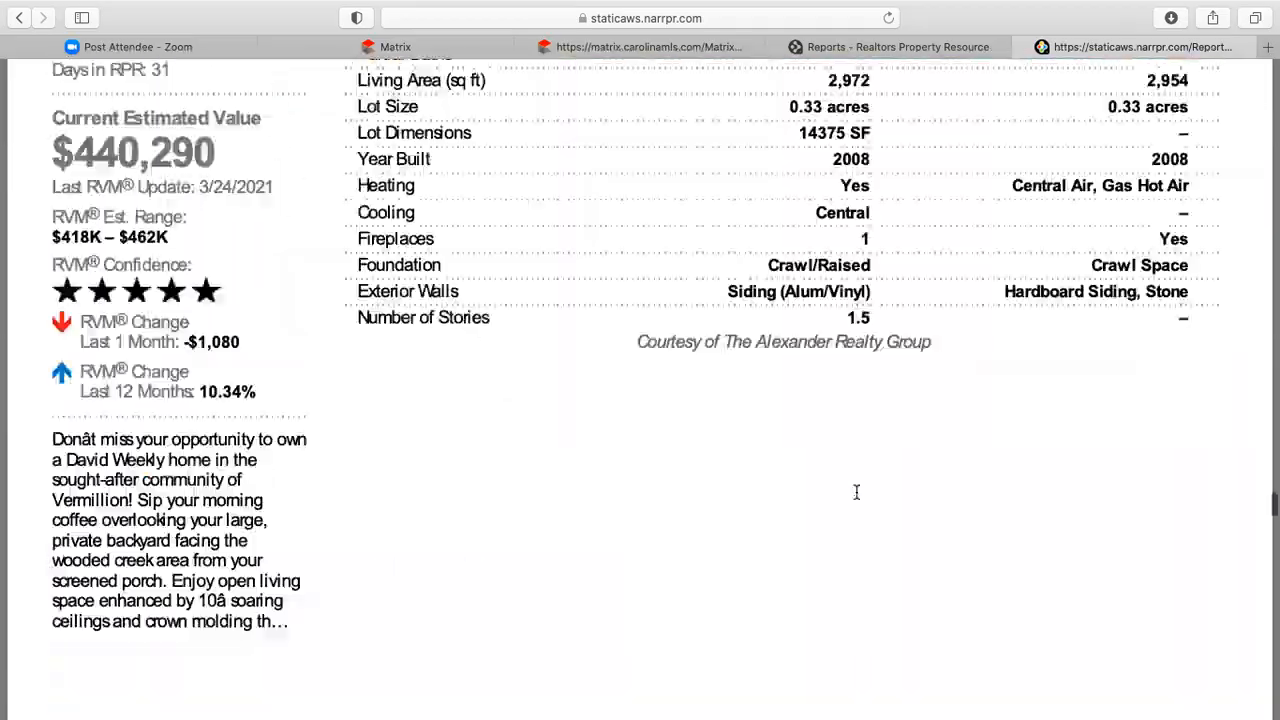
pyautogui.scroll(20, 856, 492)
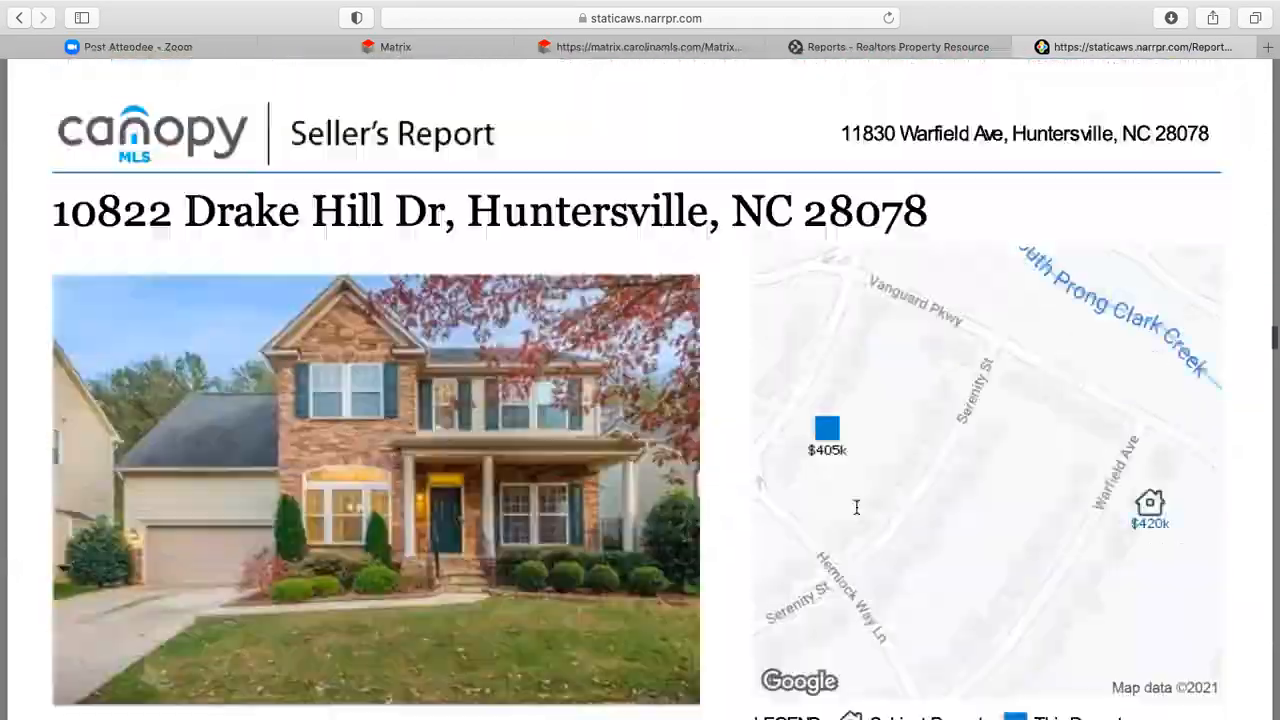
pyautogui.scroll(20, 857, 505)
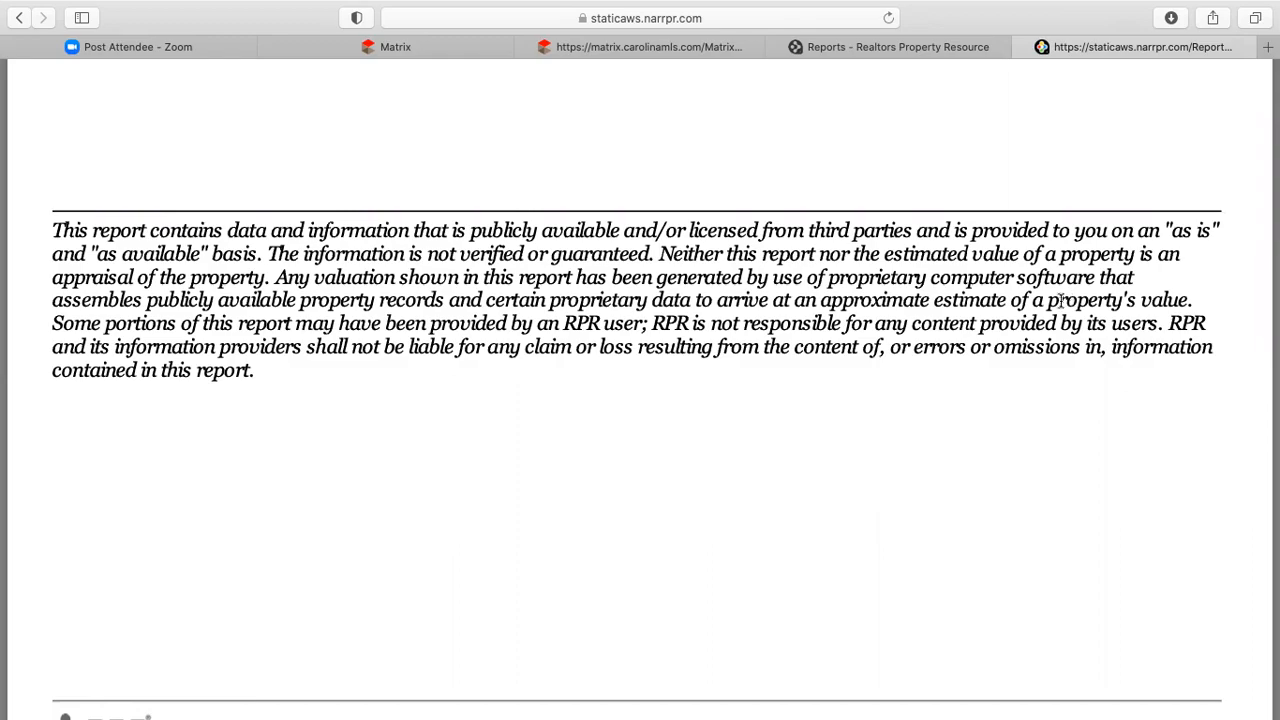
pyautogui.scroll(-5, 924, 488)
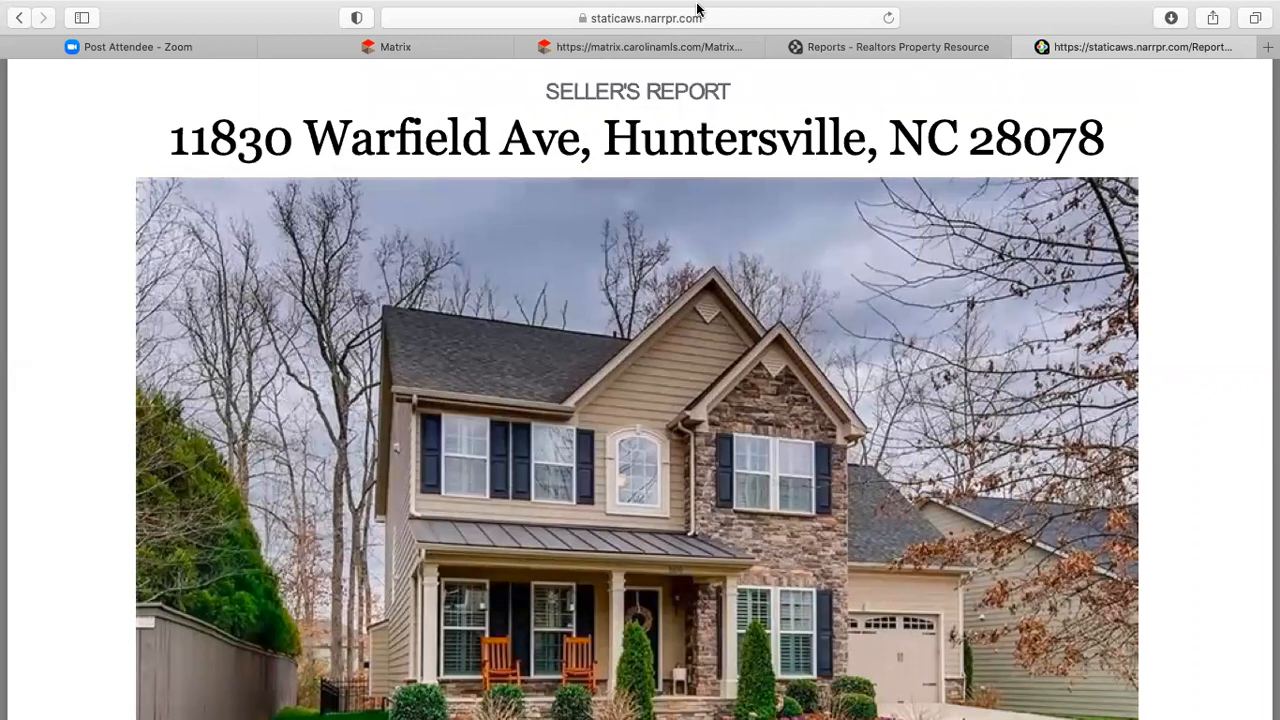
pyautogui.moveTo(700, 6)
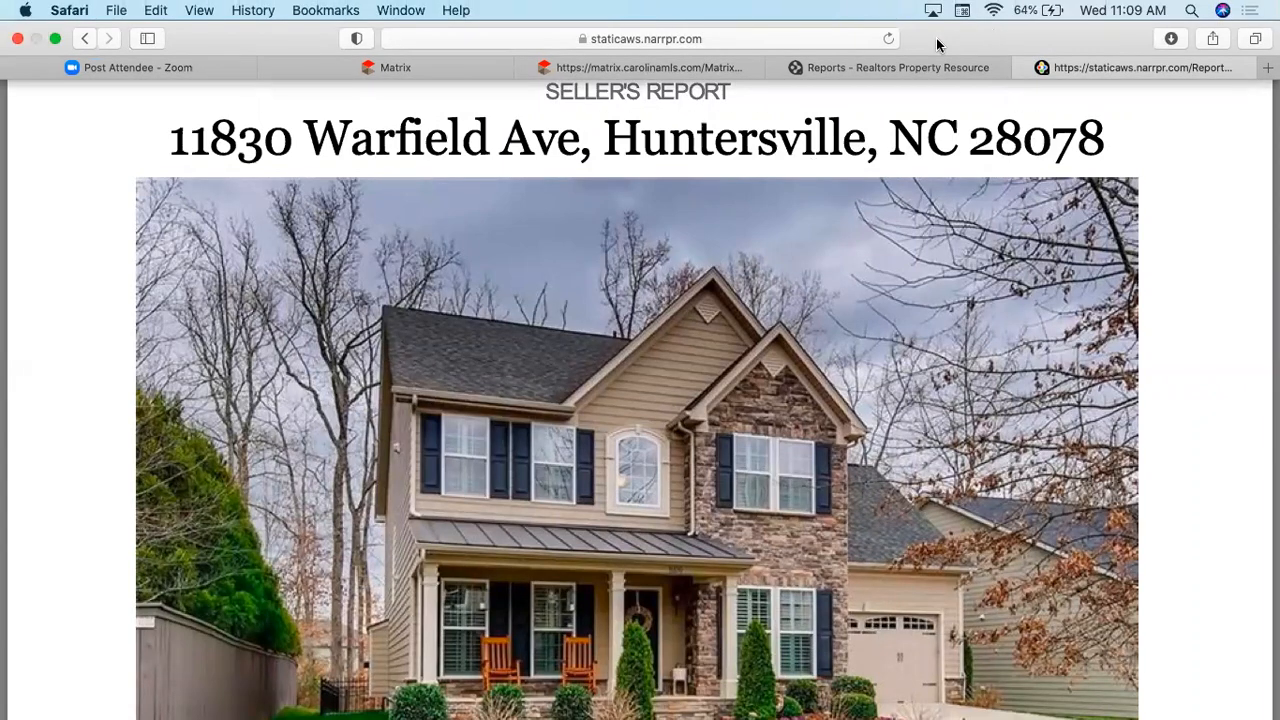